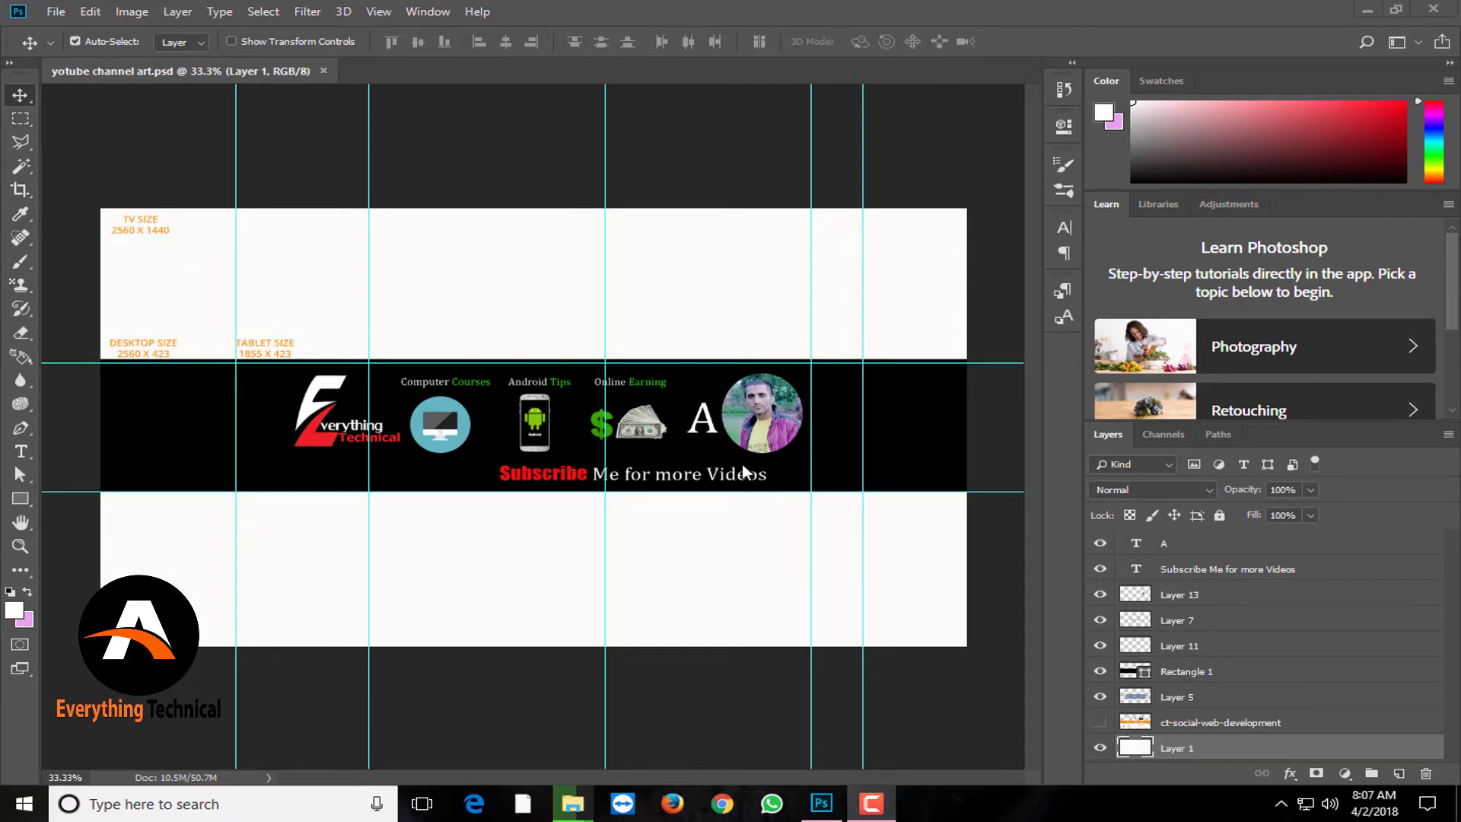
click(1100, 722)
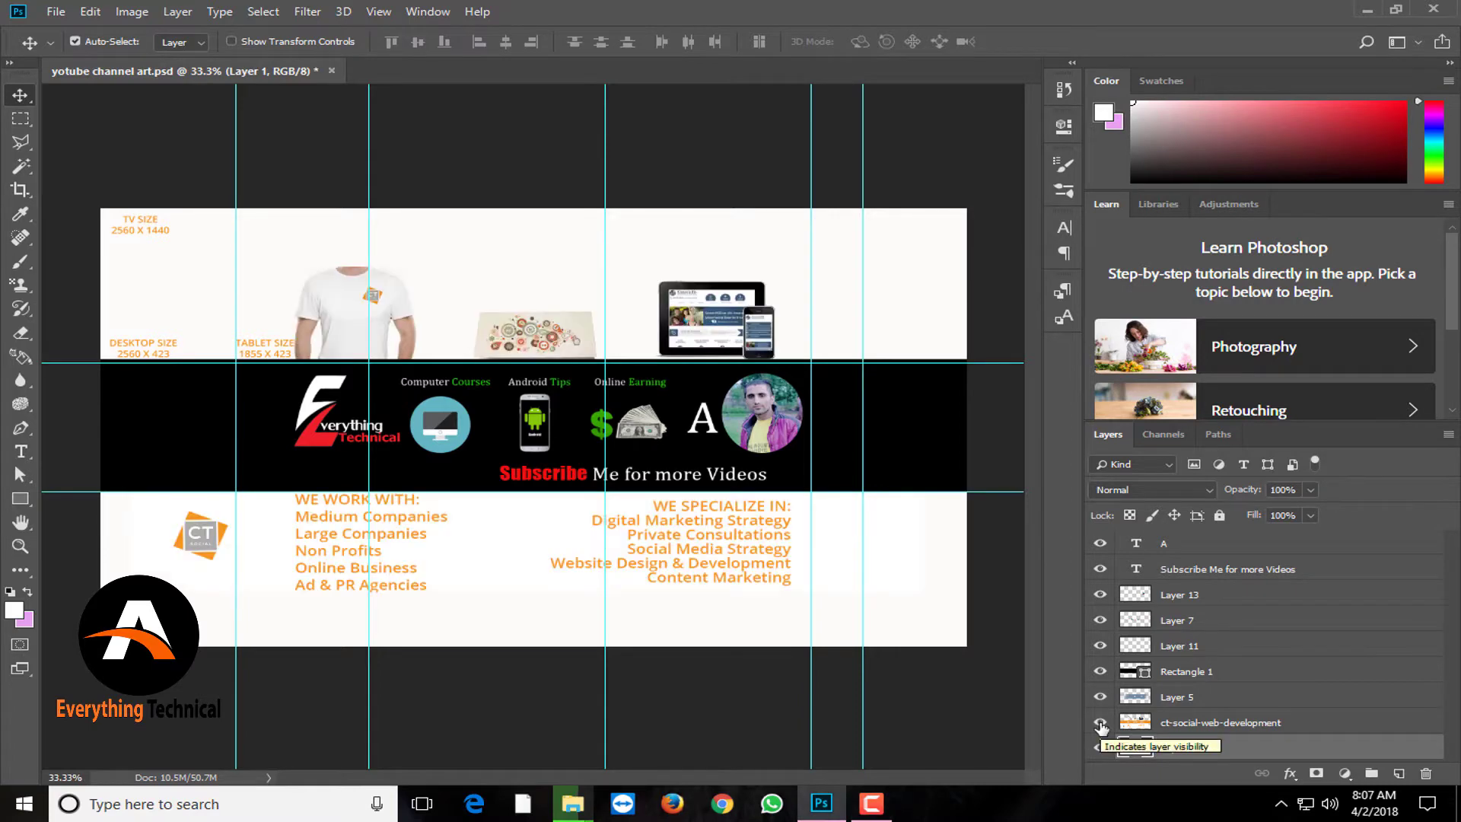
click(1100, 671)
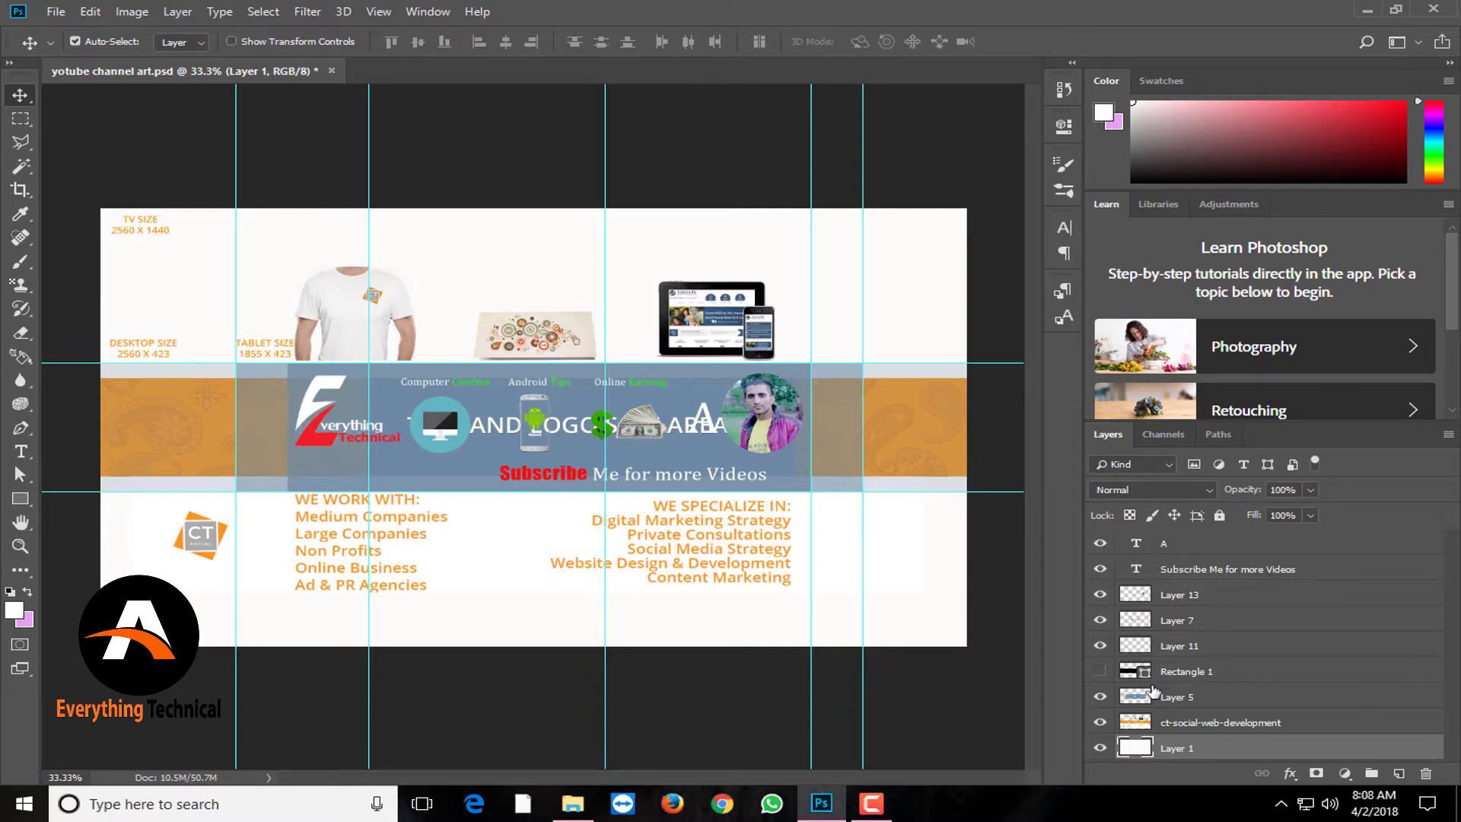
click(1100, 723)
click(1099, 723)
click(1100, 723)
click(1099, 723)
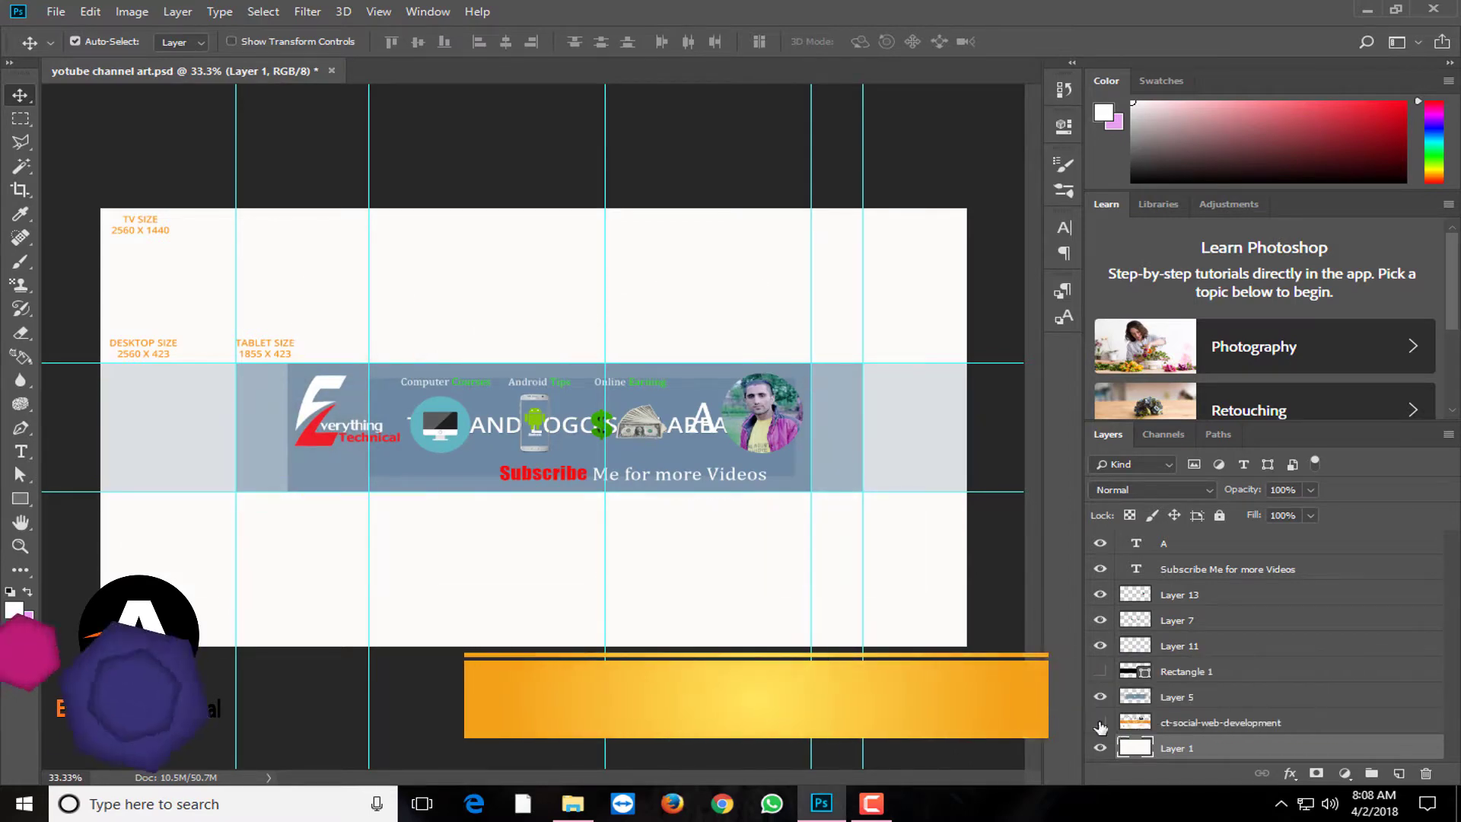
click(1103, 674)
click(1101, 673)
click(1101, 673)
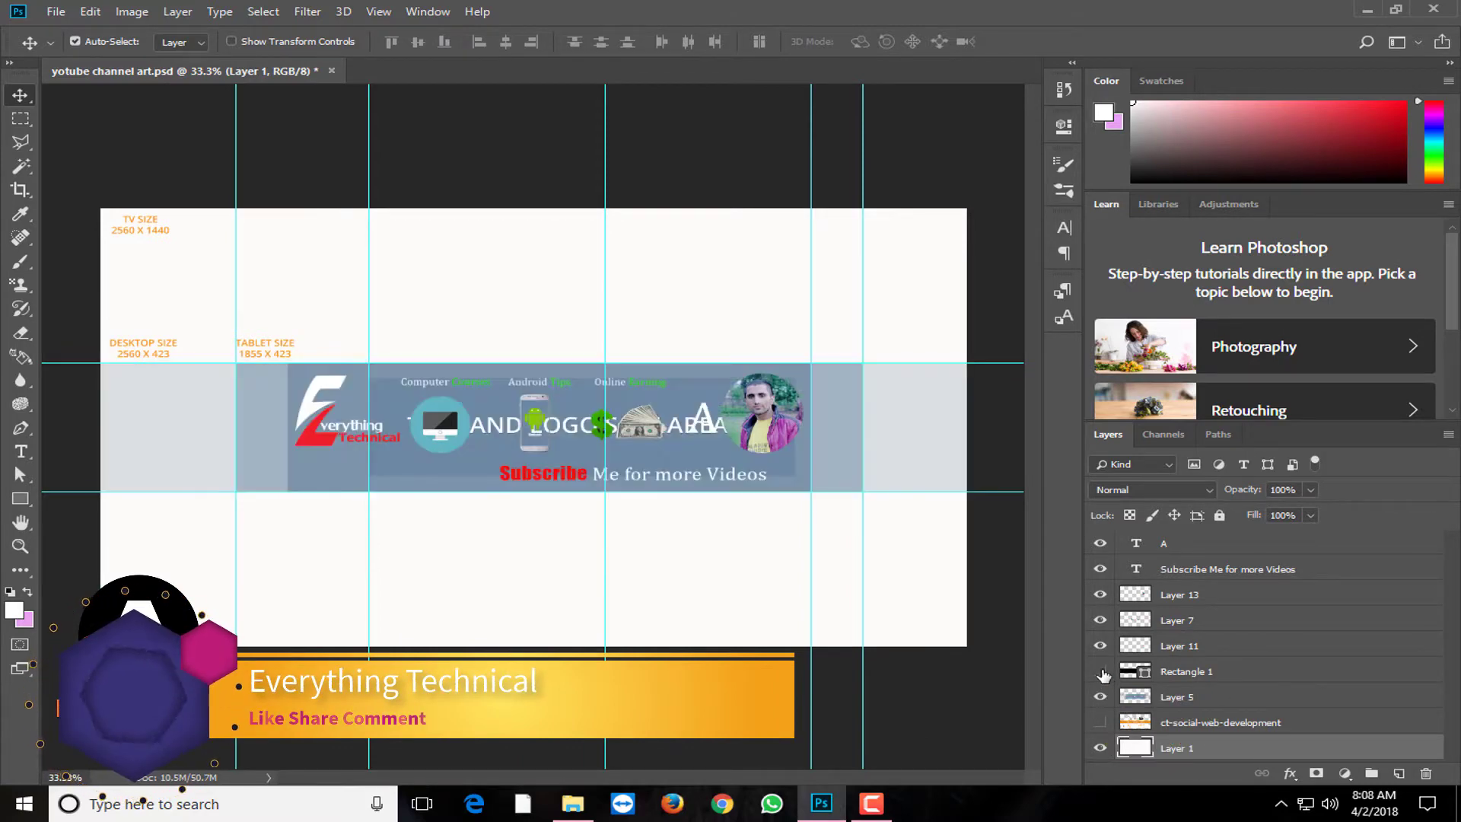
click(1101, 673)
click(1101, 672)
click(1101, 673)
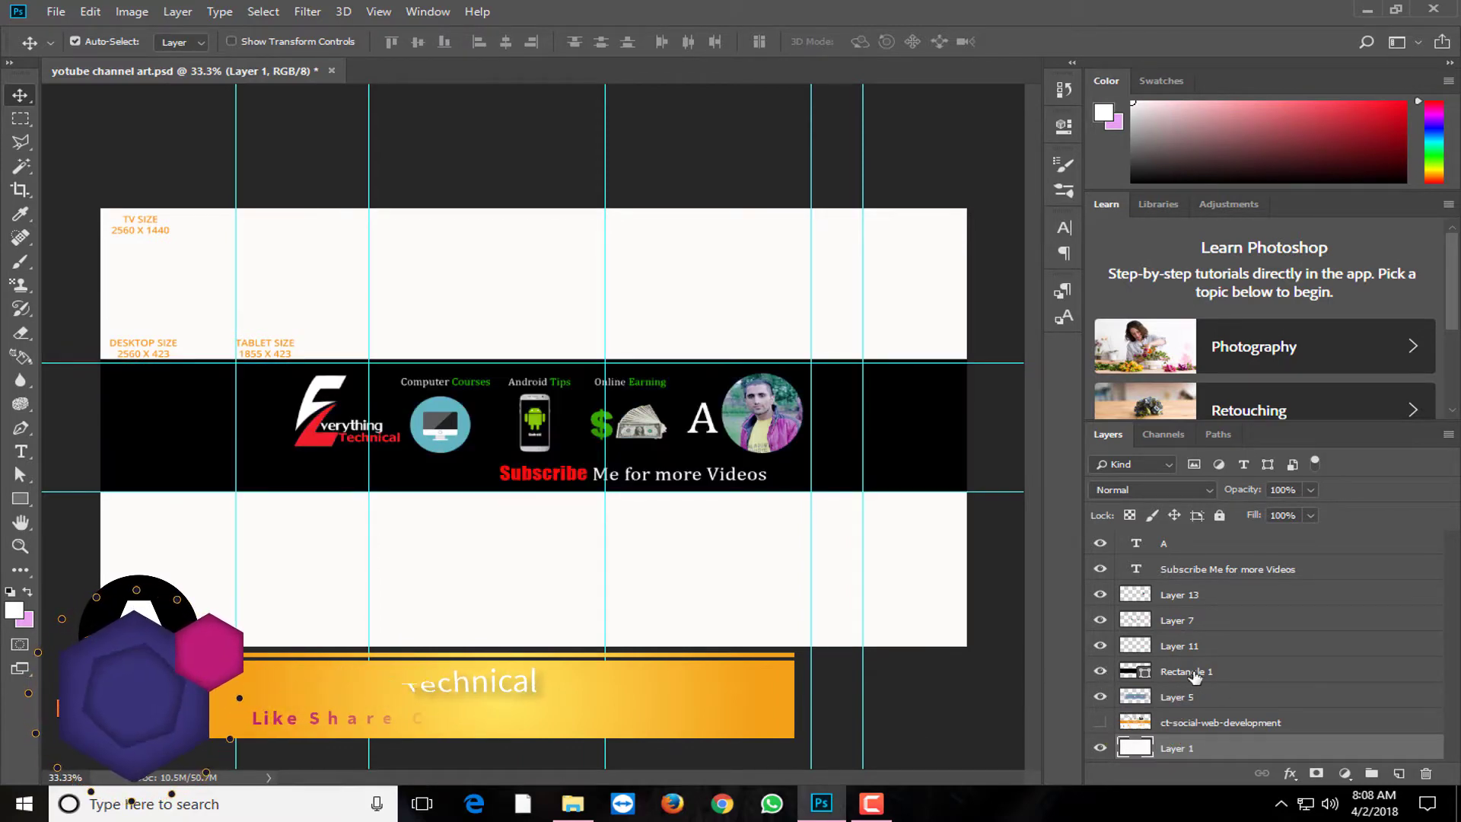
click(1218, 672)
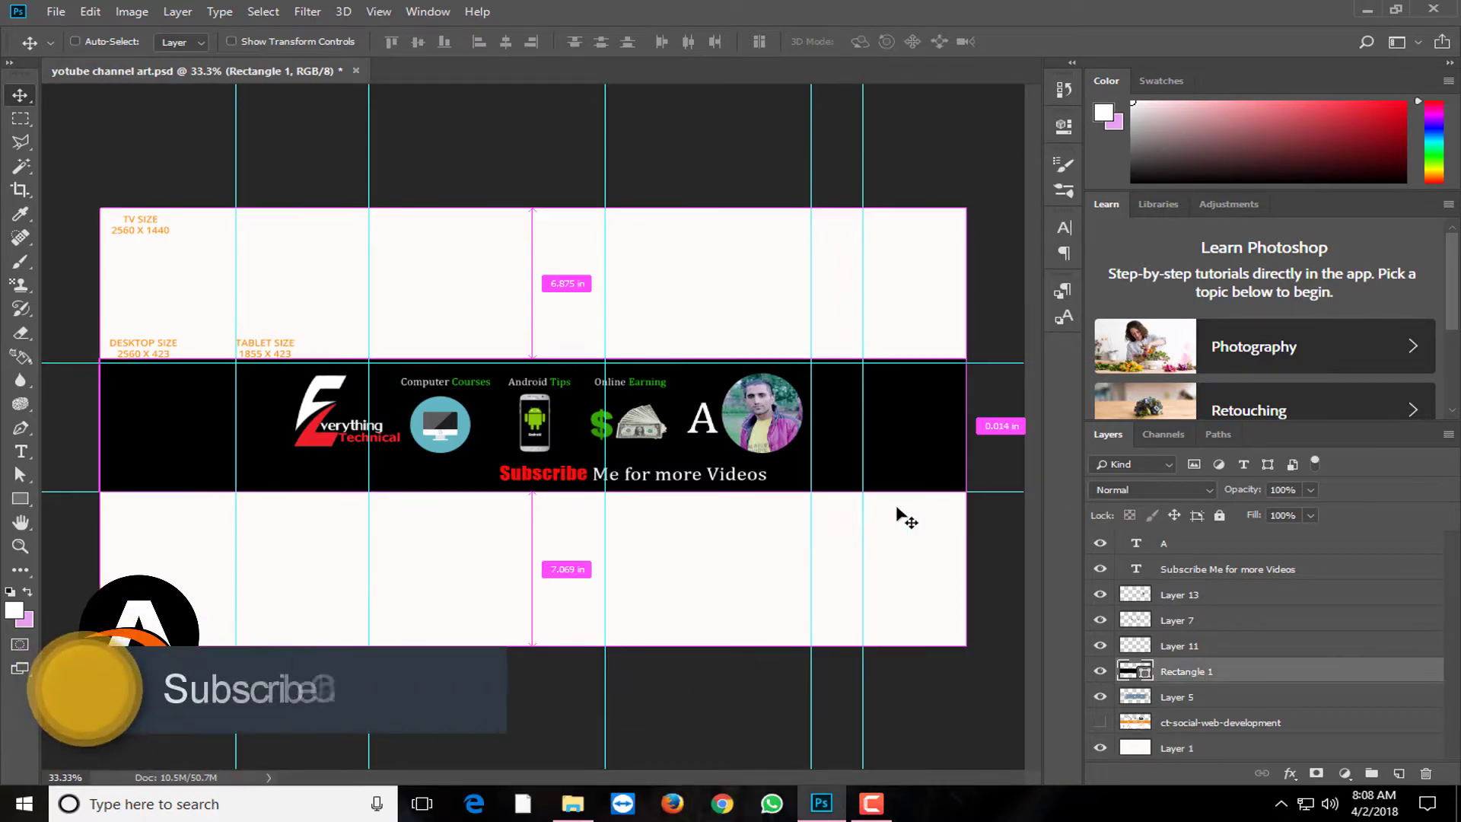
Change the Rectangle 1 band's fill from black to teal 4ed0bc in the Color Picker.
double_click(1136, 671)
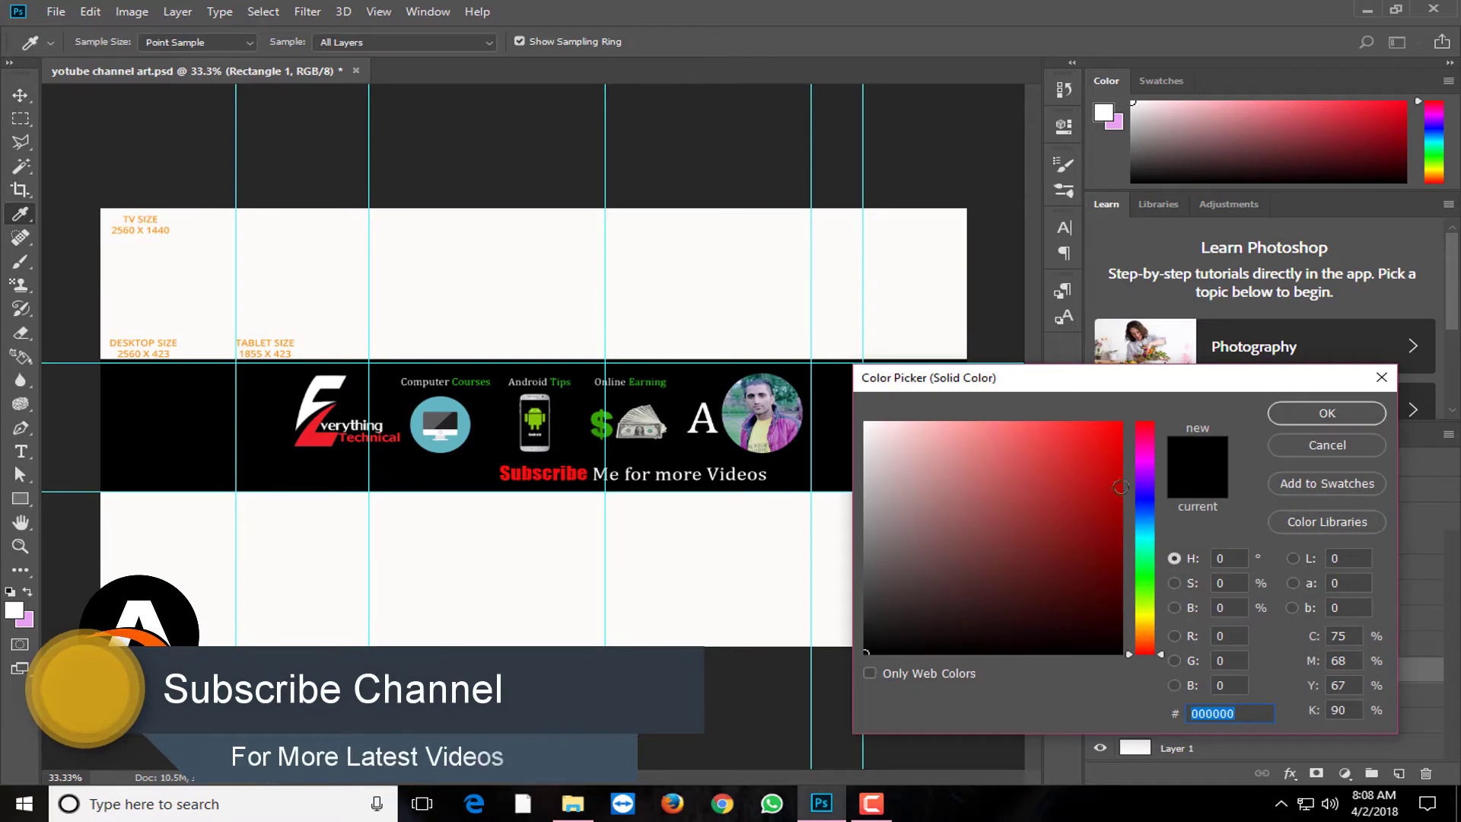
click(543, 472)
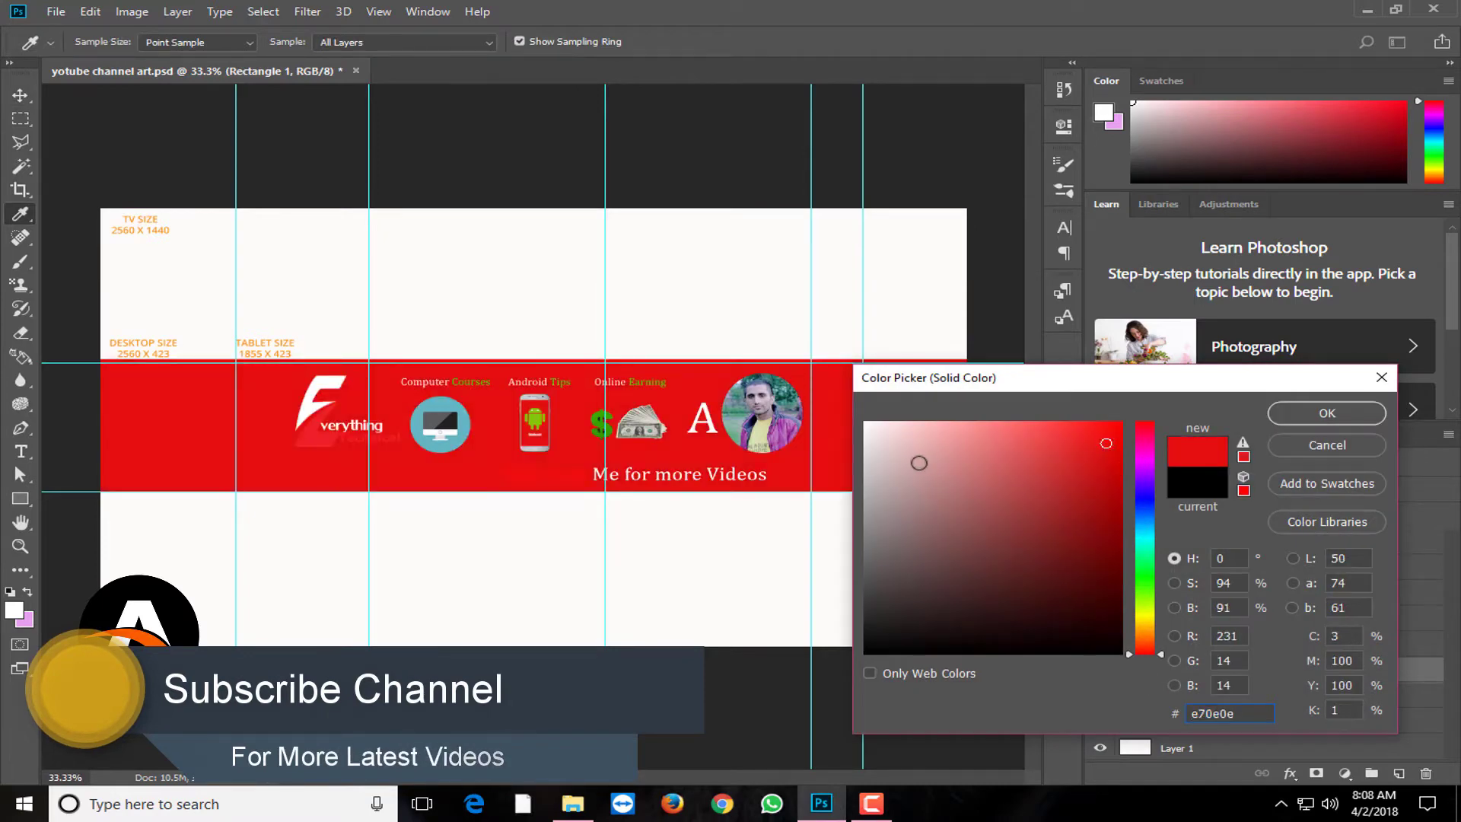
mouse_move(917, 463)
mouse_down()
mouse_move(865, 431)
mouse_move(907, 480)
mouse_move(1086, 555)
mouse_move(1021, 519)
mouse_move(1057, 528)
mouse_move(1027, 512)
mouse_move(1057, 491)
mouse_up()
click(1130, 543)
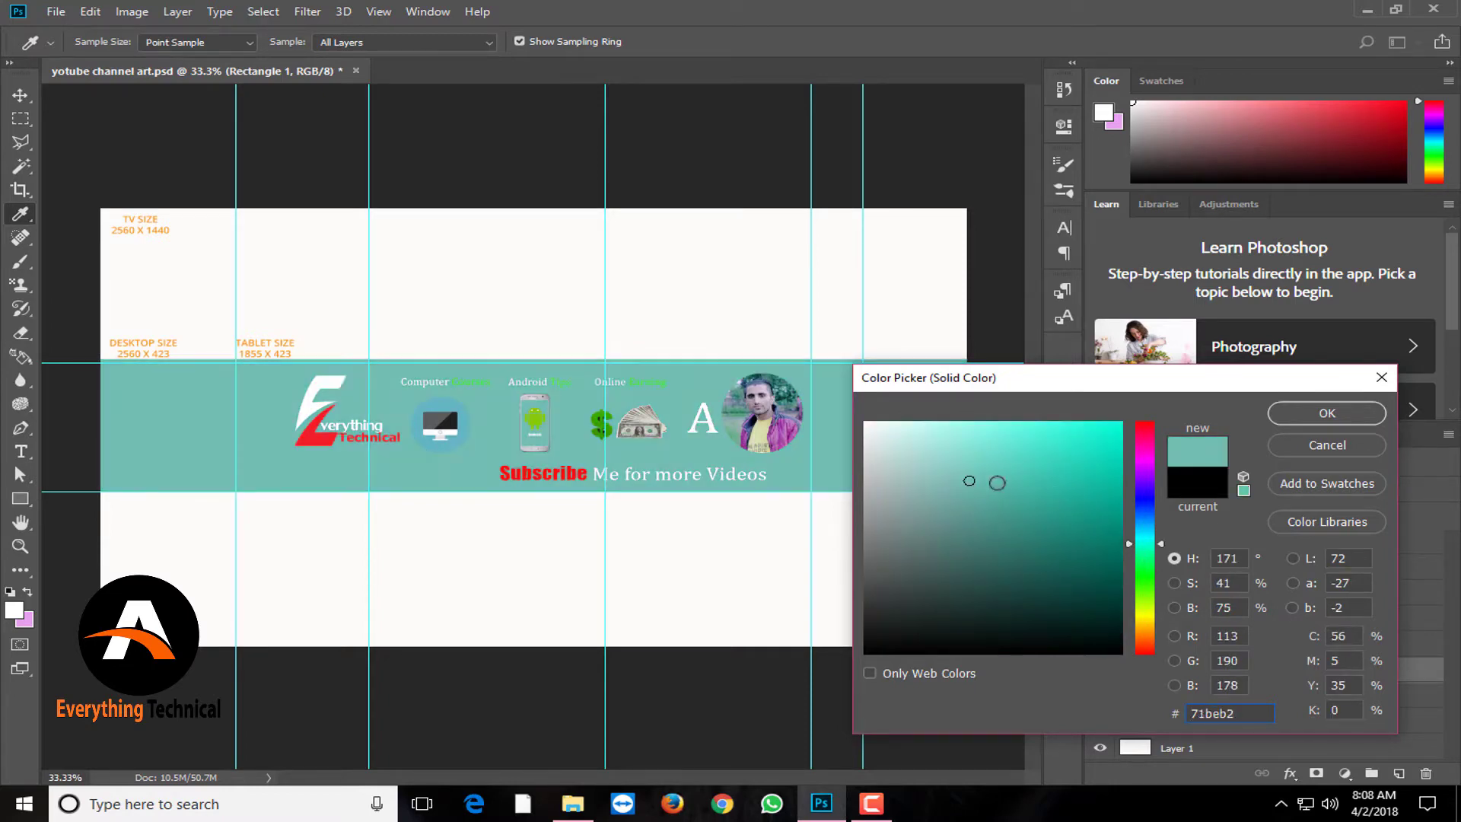
mouse_move(969, 480)
mouse_down()
mouse_move(1037, 485)
mouse_move(1015, 460)
mouse_move(1069, 475)
mouse_up()
click(1298, 410)
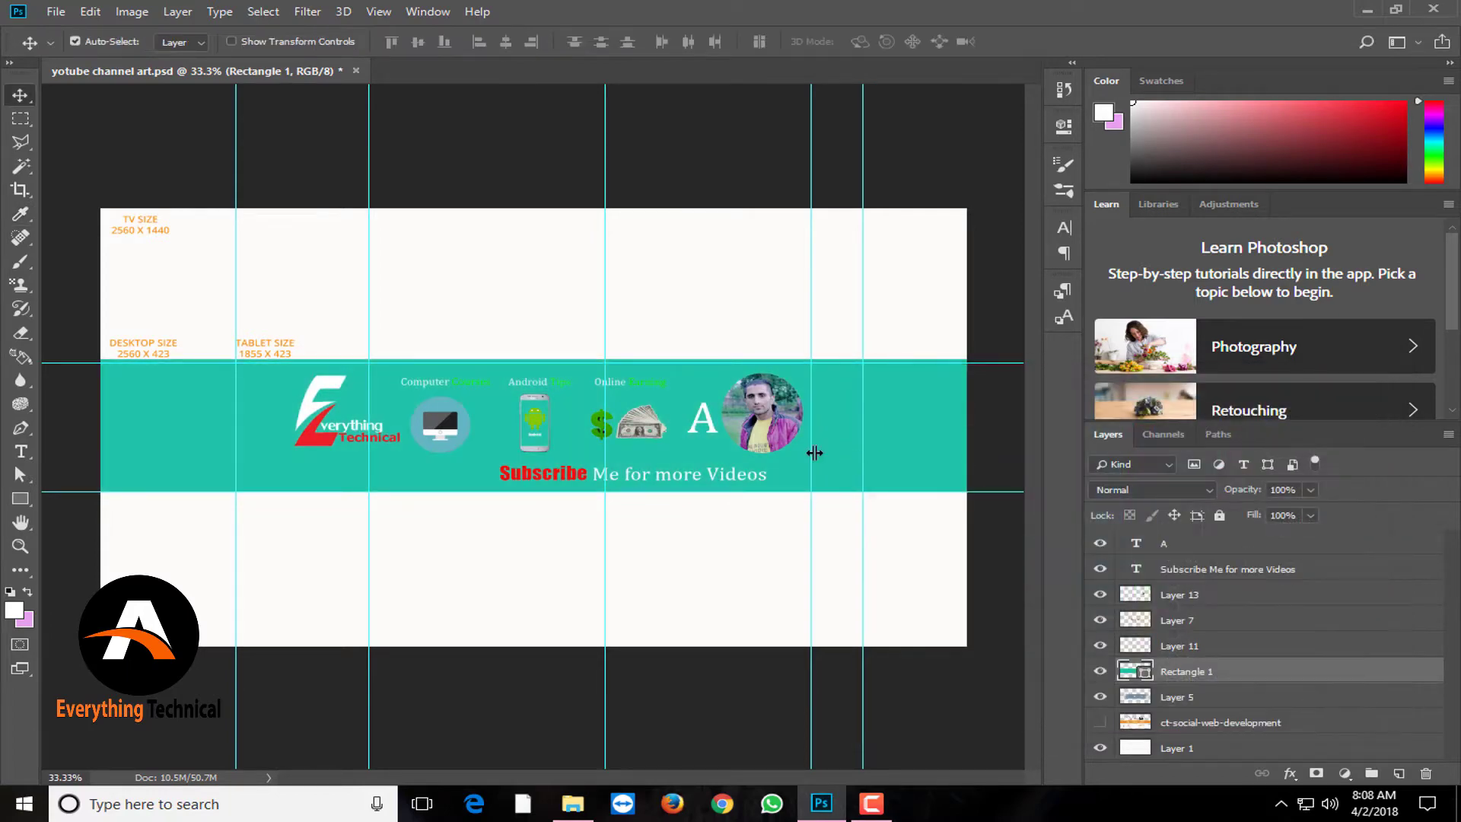
Widen the A text box and edit the tagline to 'Subscribe Me for more Health Videos'.
double_click(1135, 544)
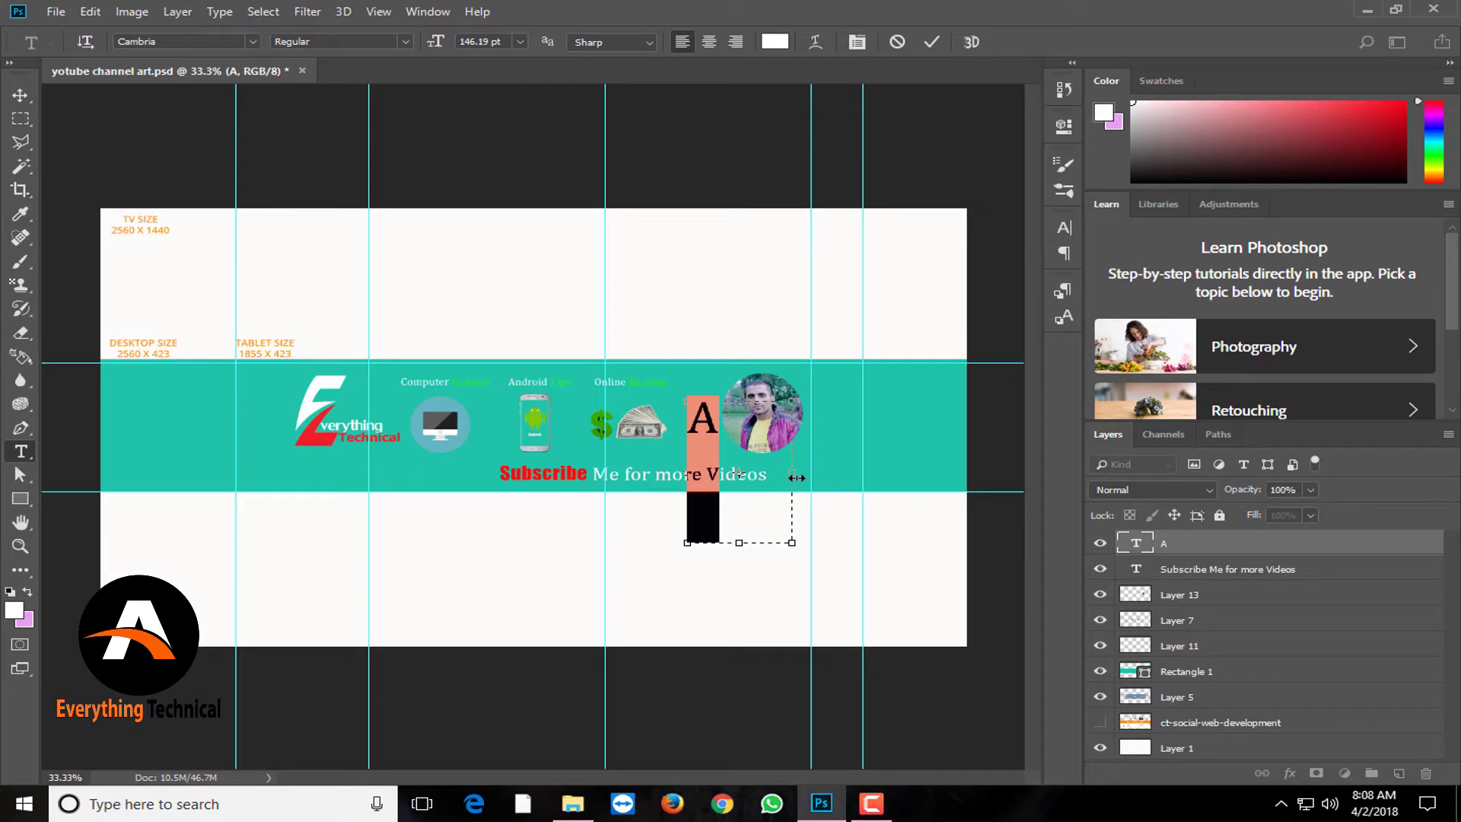
drag(796, 478, 896, 478)
double_click(1137, 570)
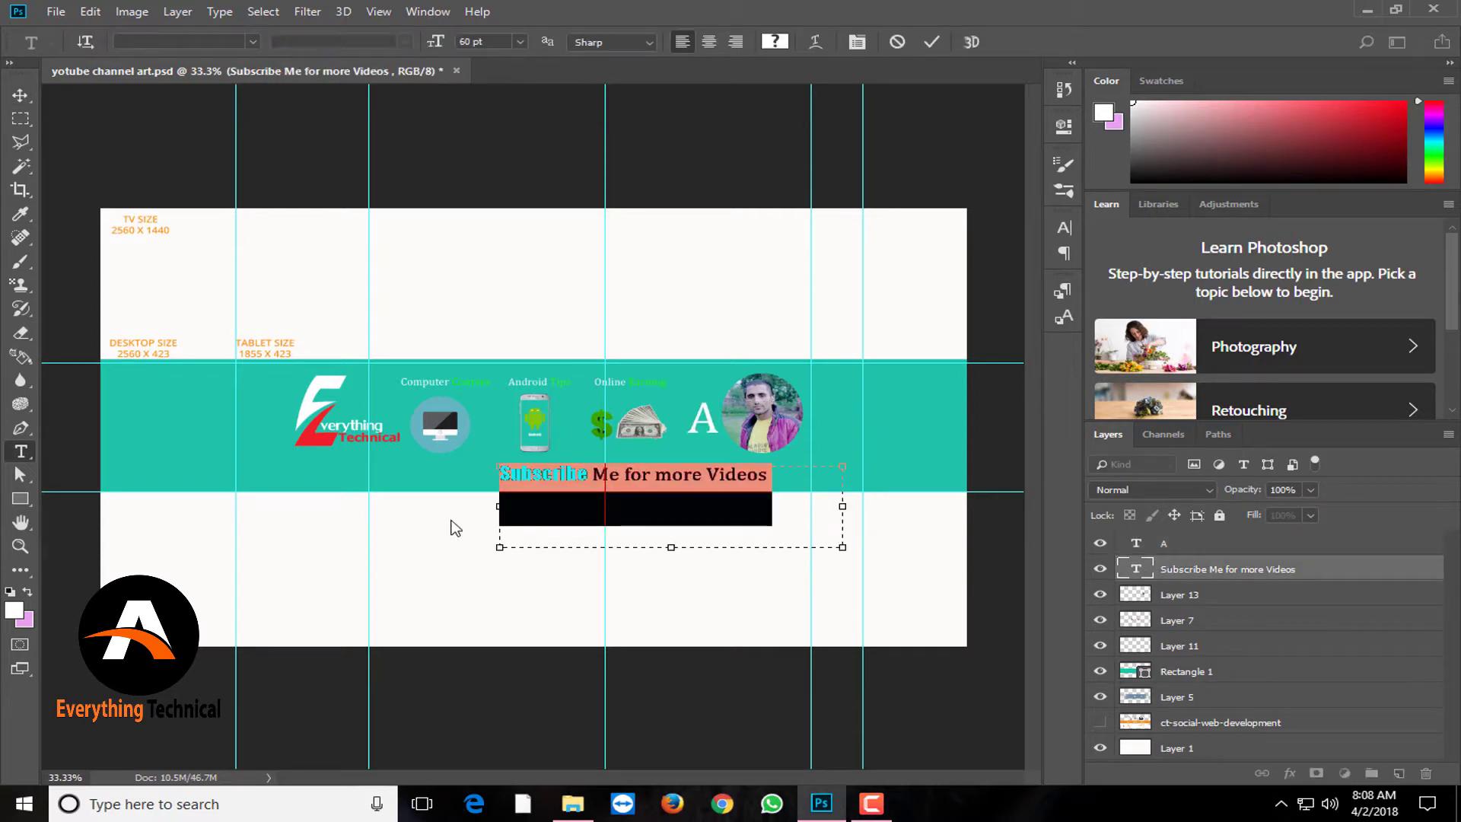
key(Right)
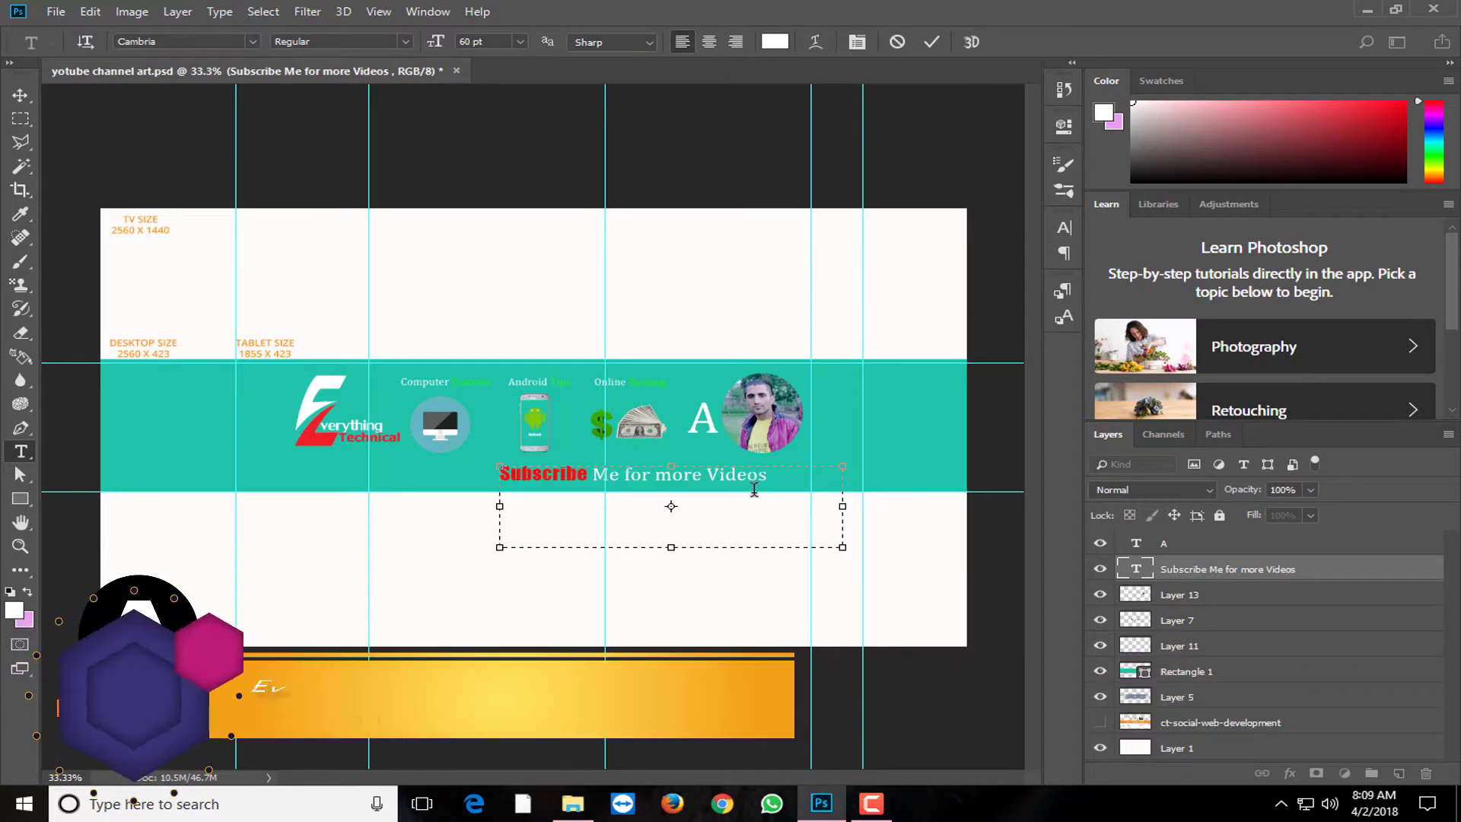
key(BackSpace)
key(BackSpace)
key(BackSpace)
key(BackSpace)
key(BackSpace)
key(BackSpace)
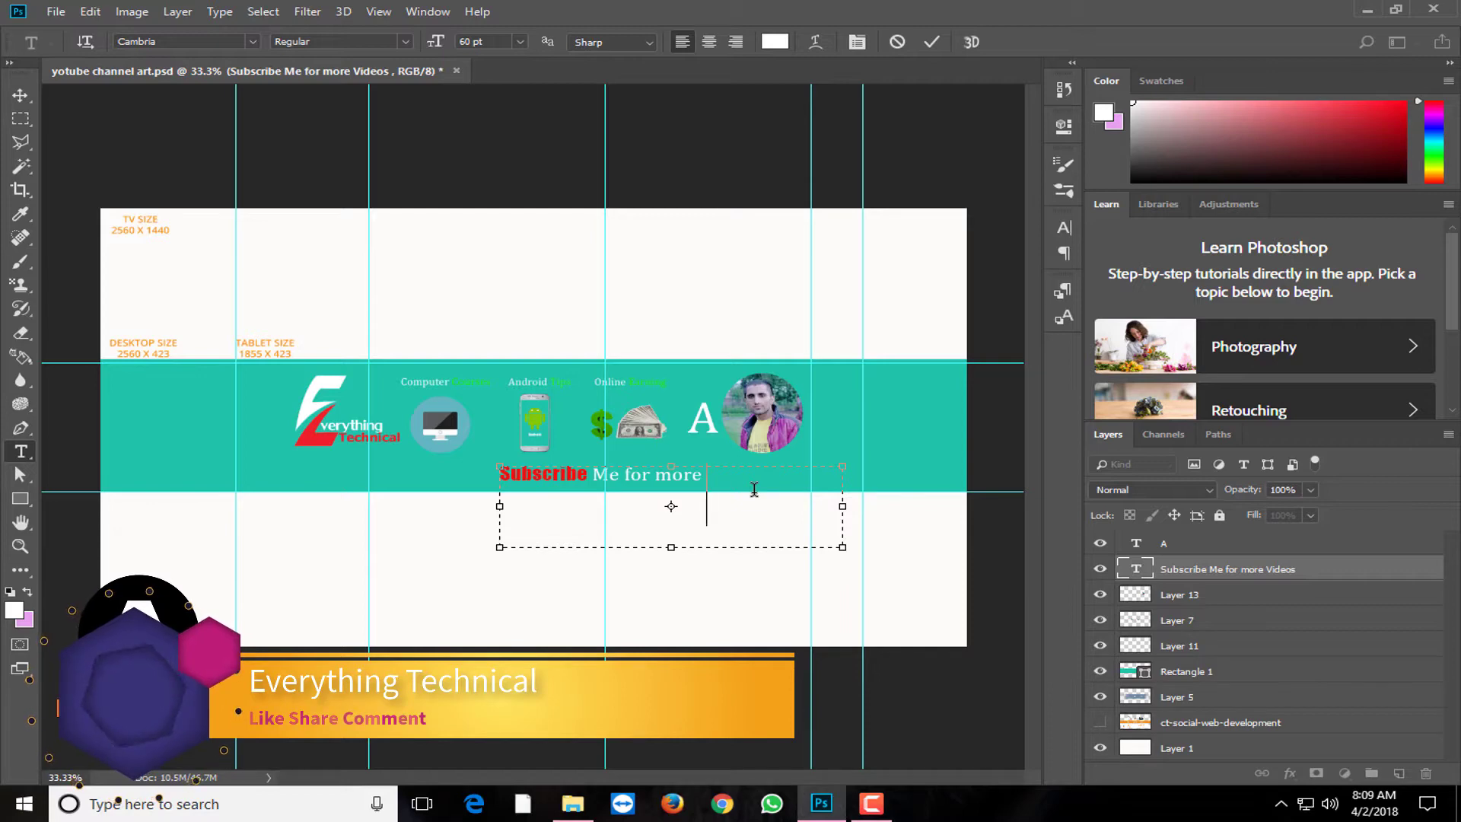
text(Health)
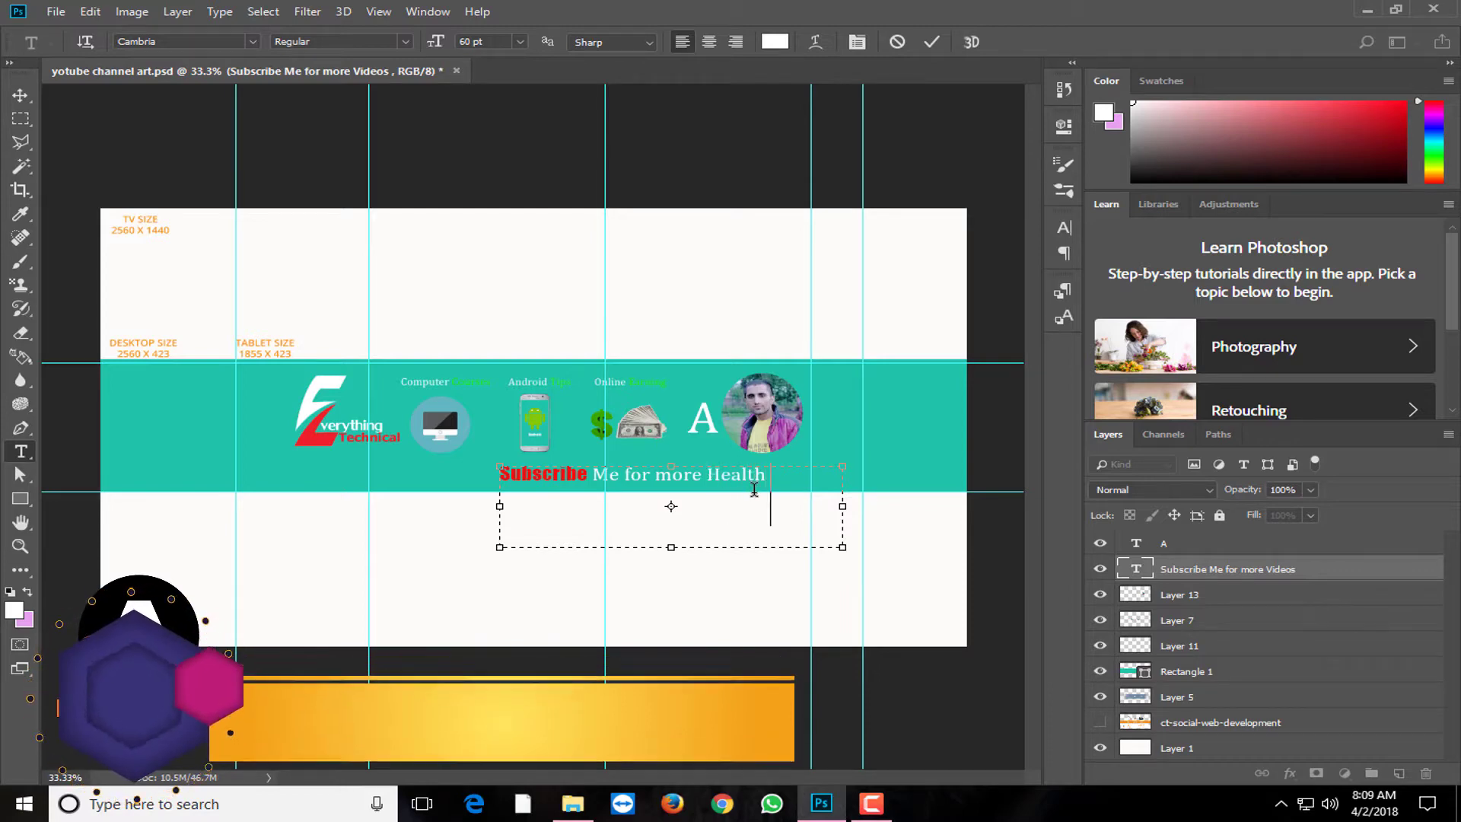
text( Bideos)
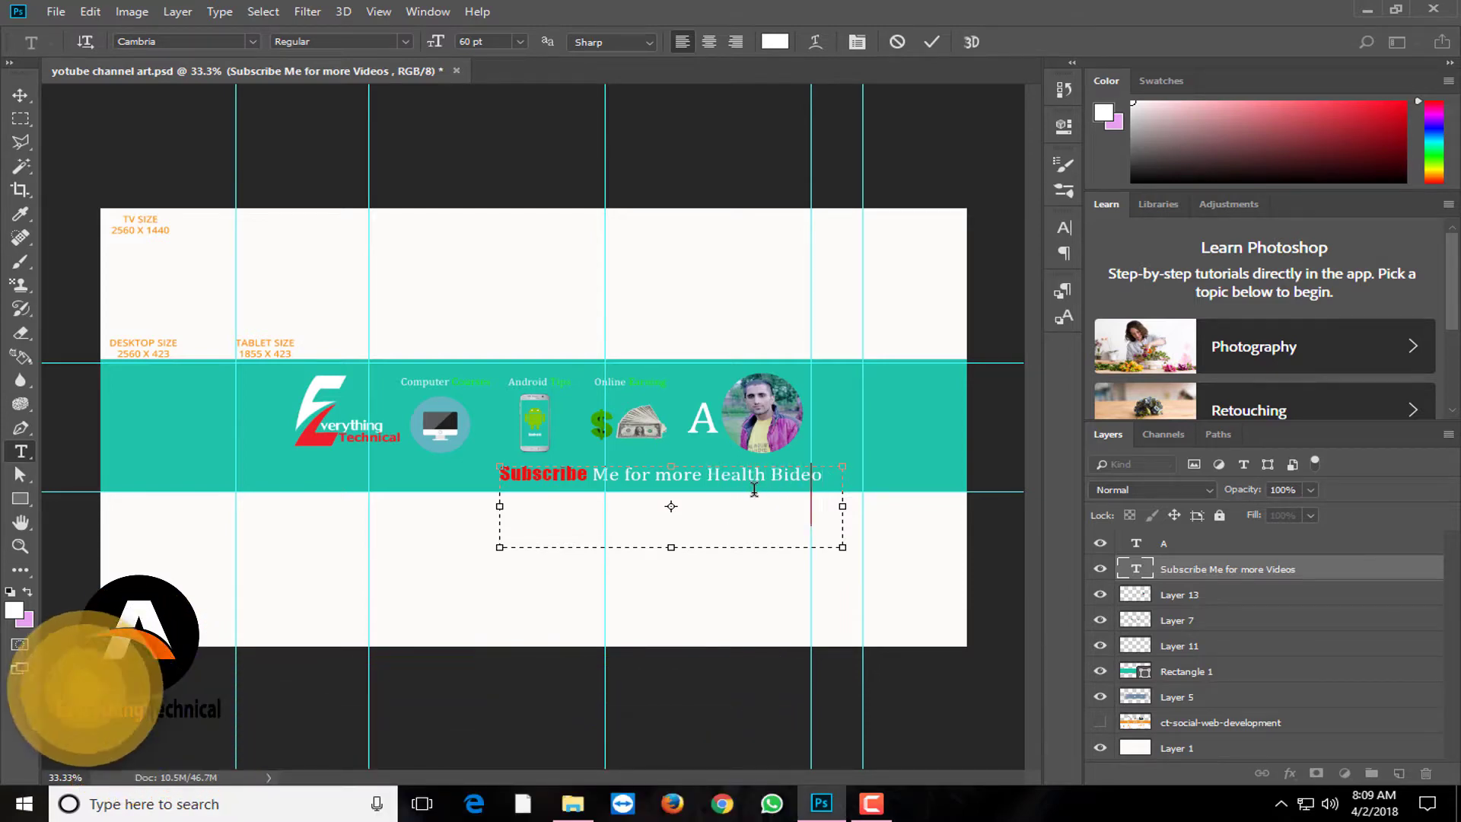
key(BackSpace)
key(BackSpace)
key(BackSpace)
key(BackSpace)
key(BackSpace)
key(BackSpace)
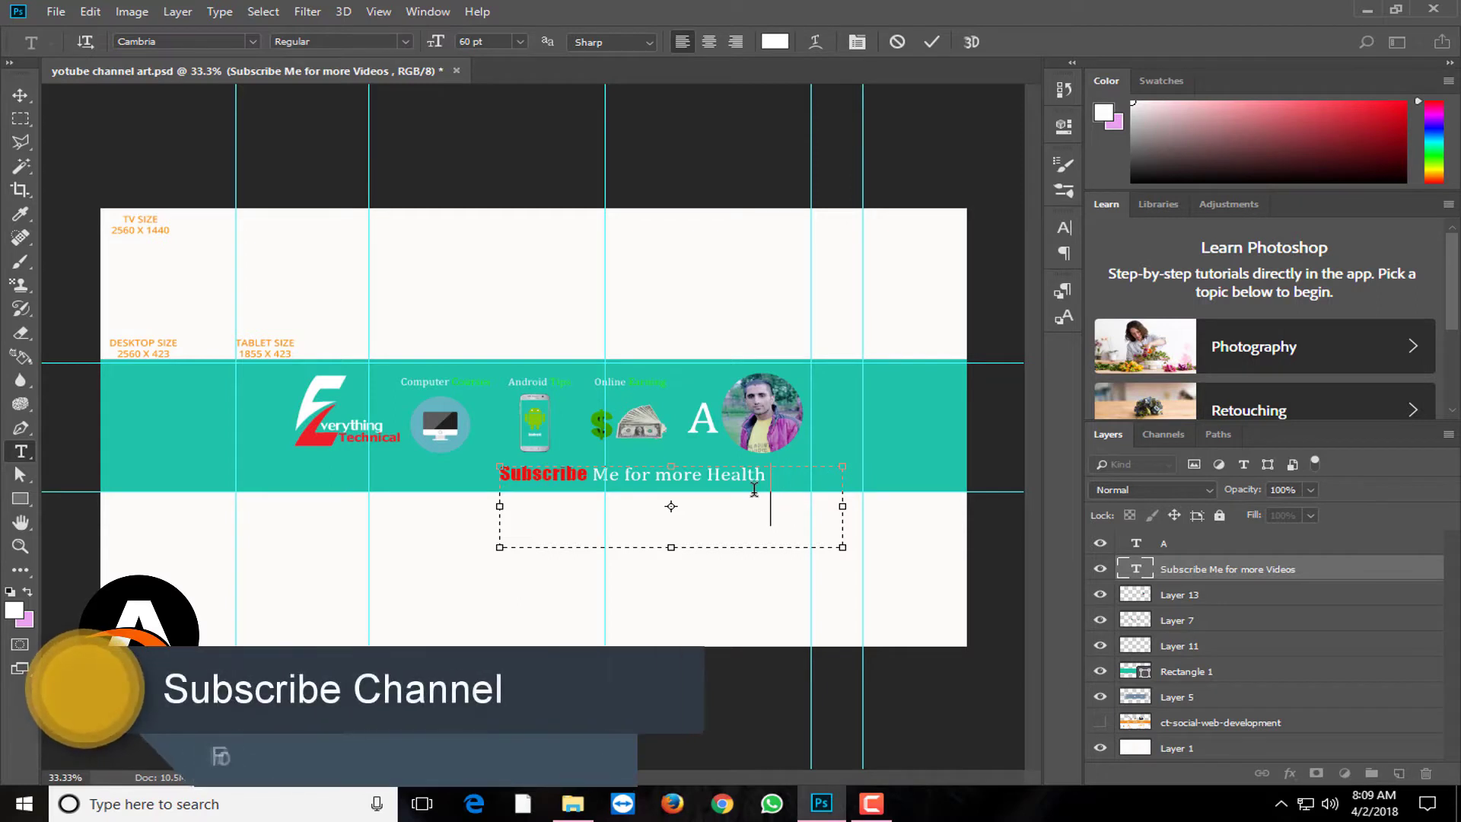
text(V)
text(ideos)
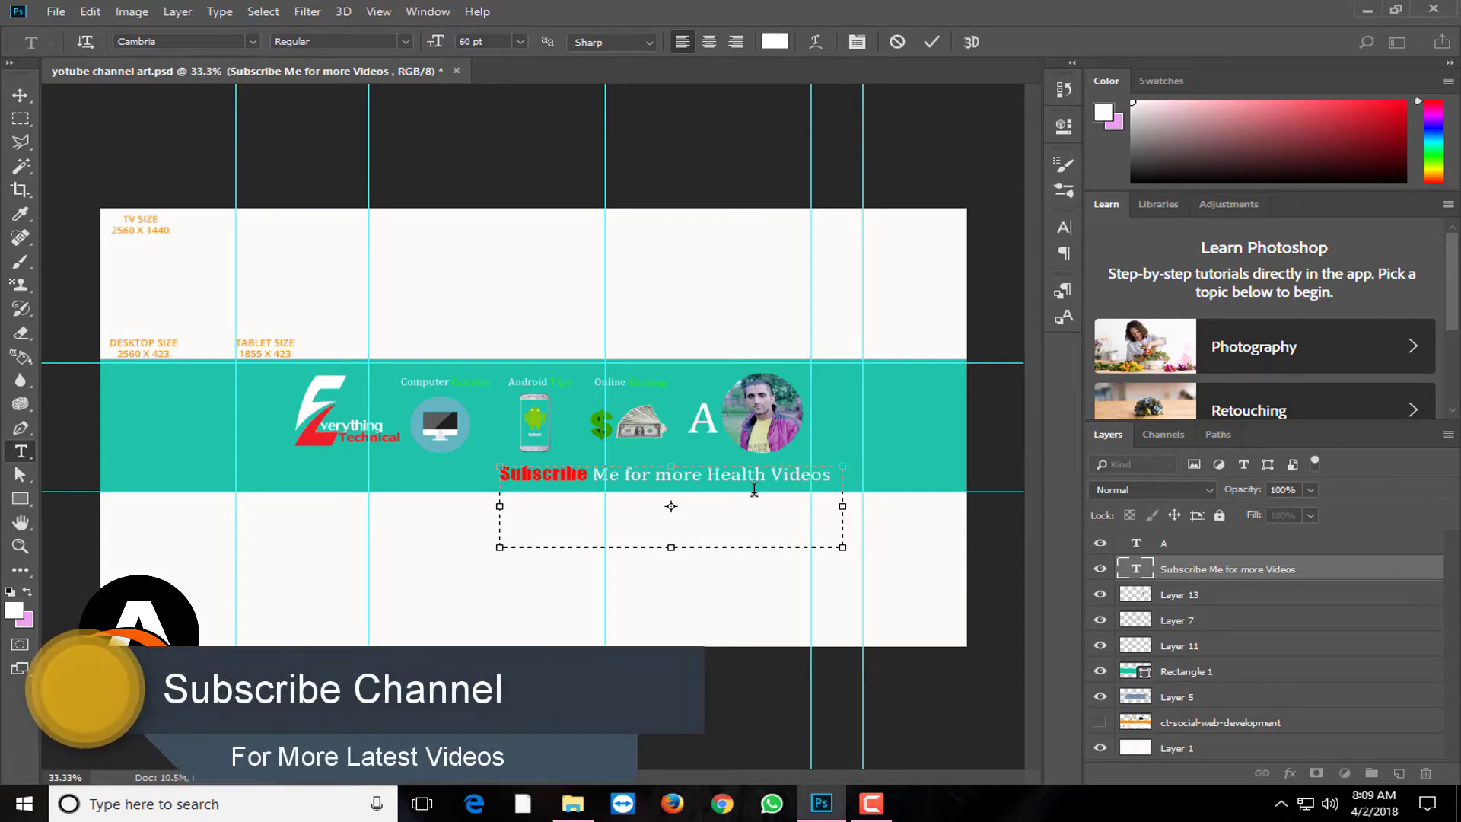
Commit the tagline edit and nudge the tagline slightly left with Shift+arrow keys.
click(19, 94)
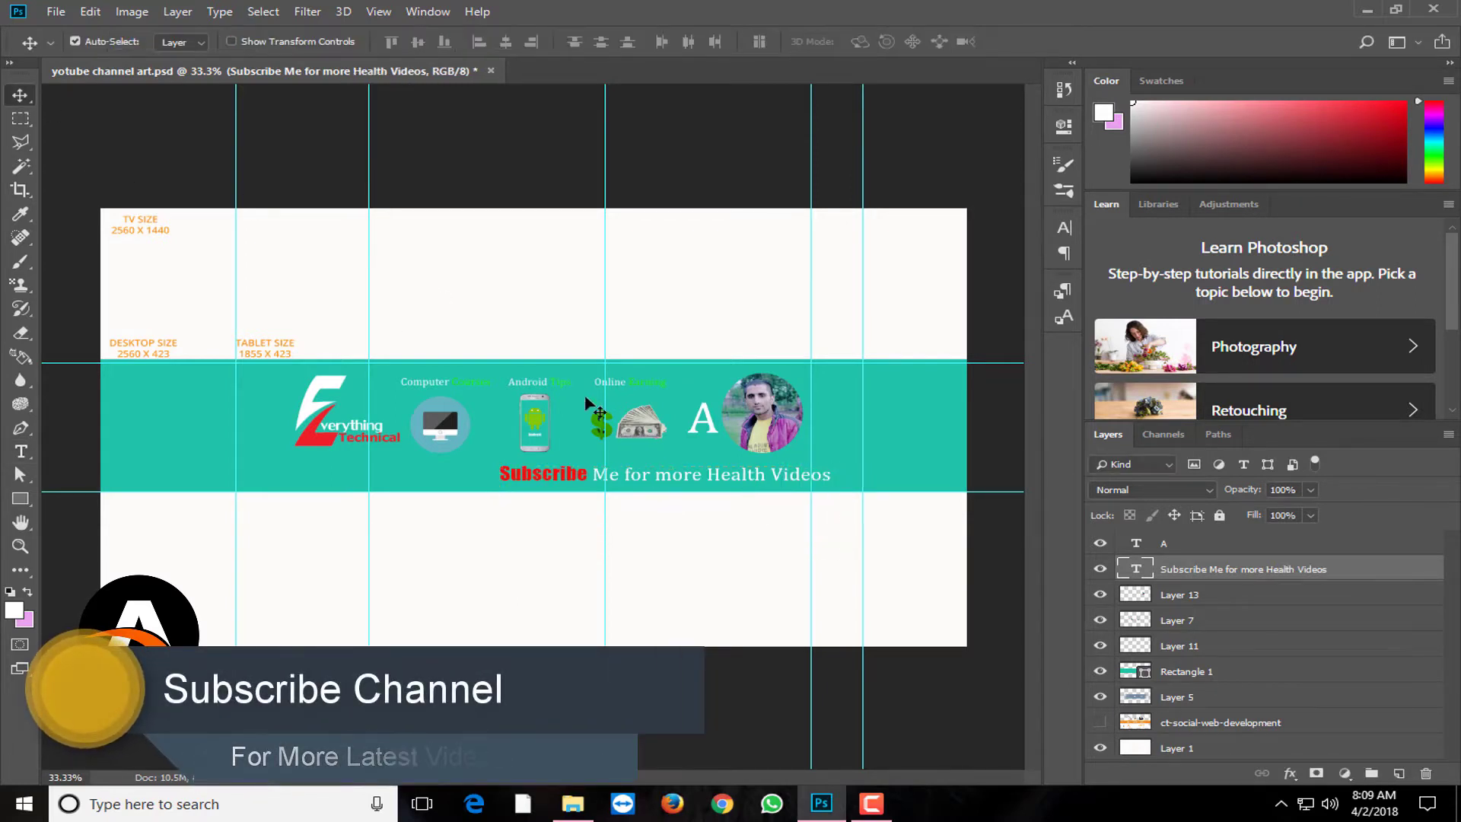
key(shift+Left)
key(shift+Left)
key(shift+Left)
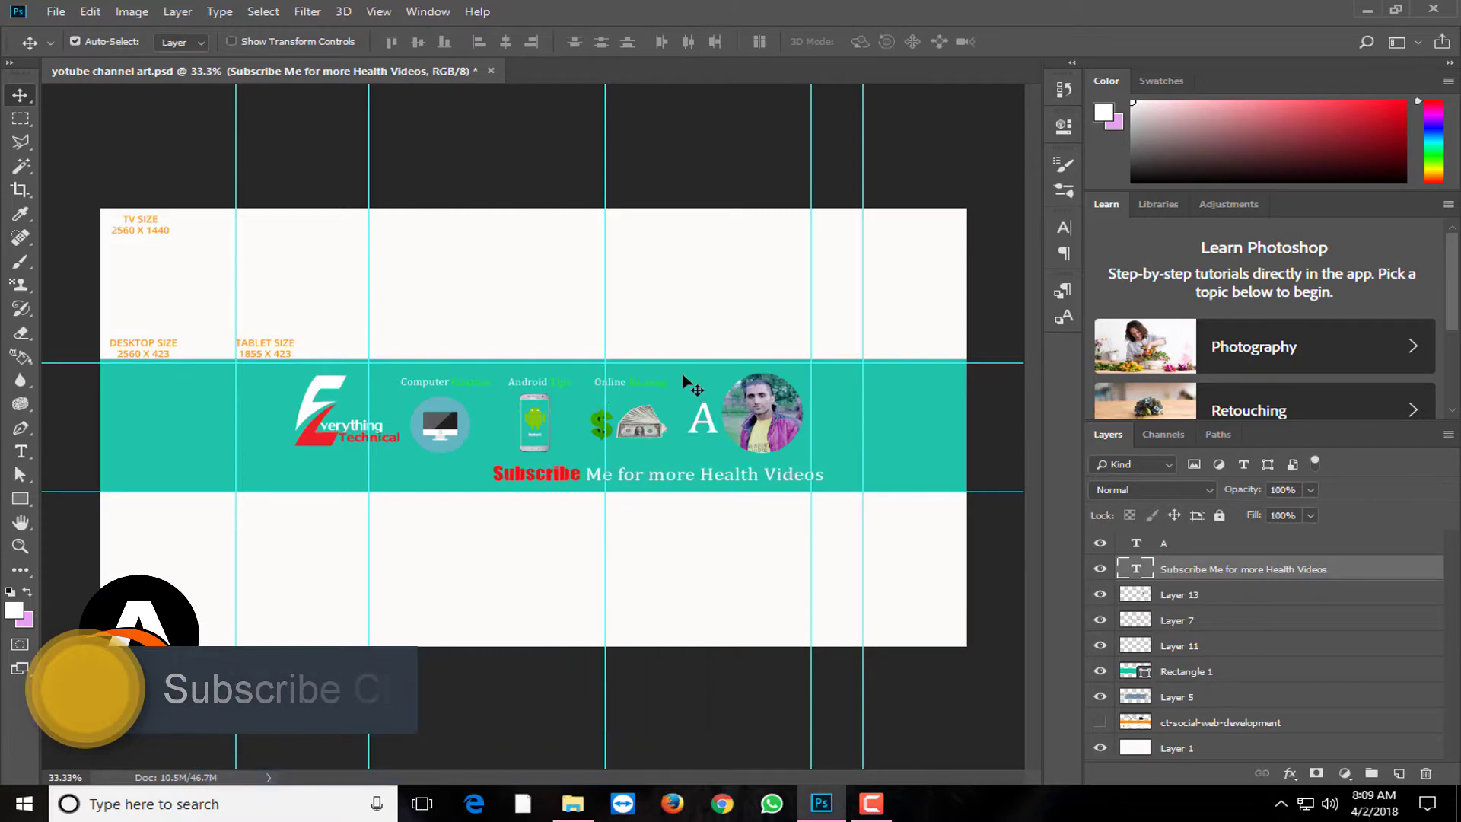
key(shift+Left)
key(shift+Left)
key(shift+Left)
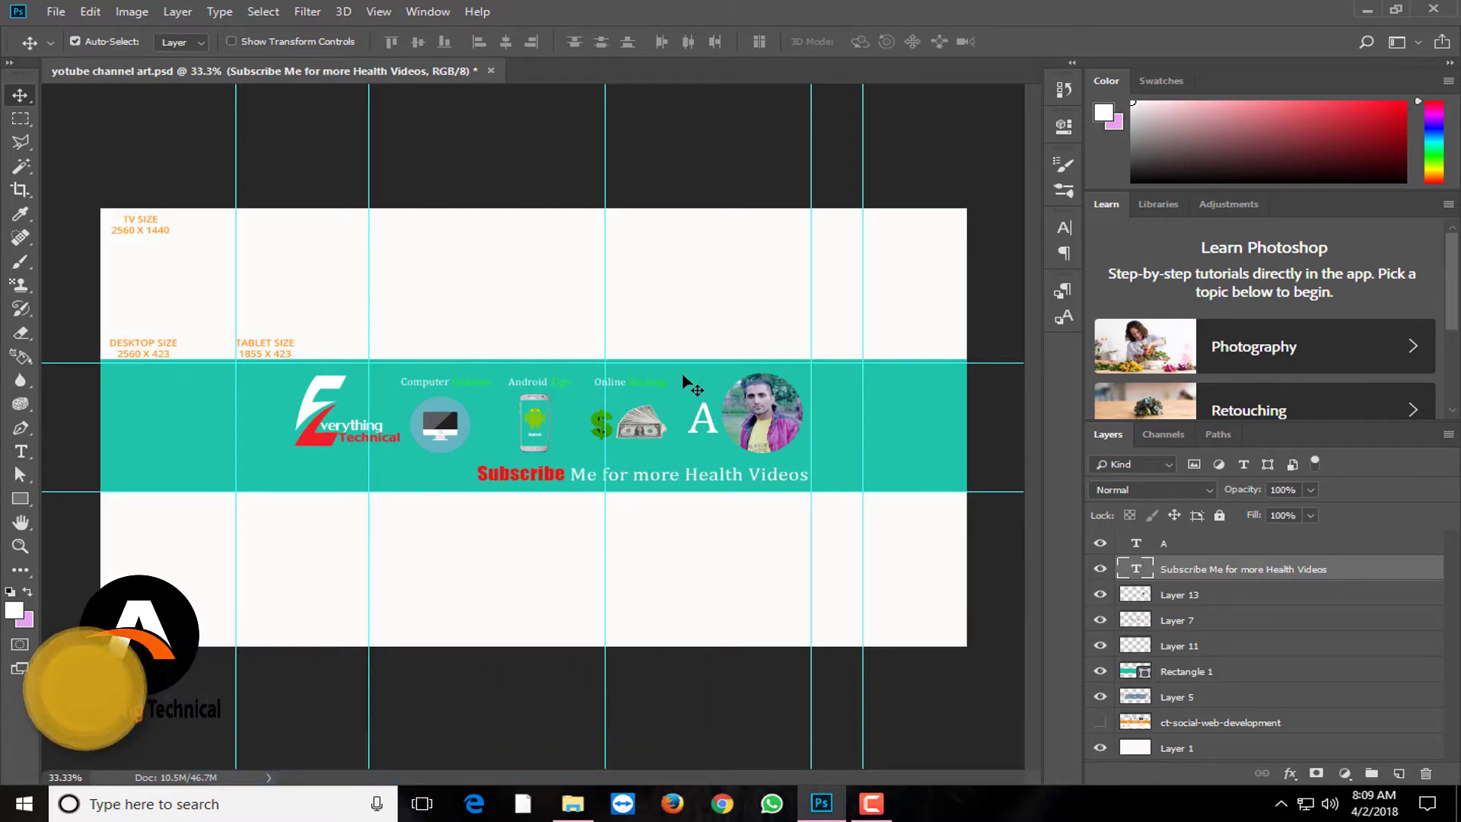
key(shift+Left)
key(shift+Left)
key(shift+Left)
key(shift+Left)
key(shift+Left)
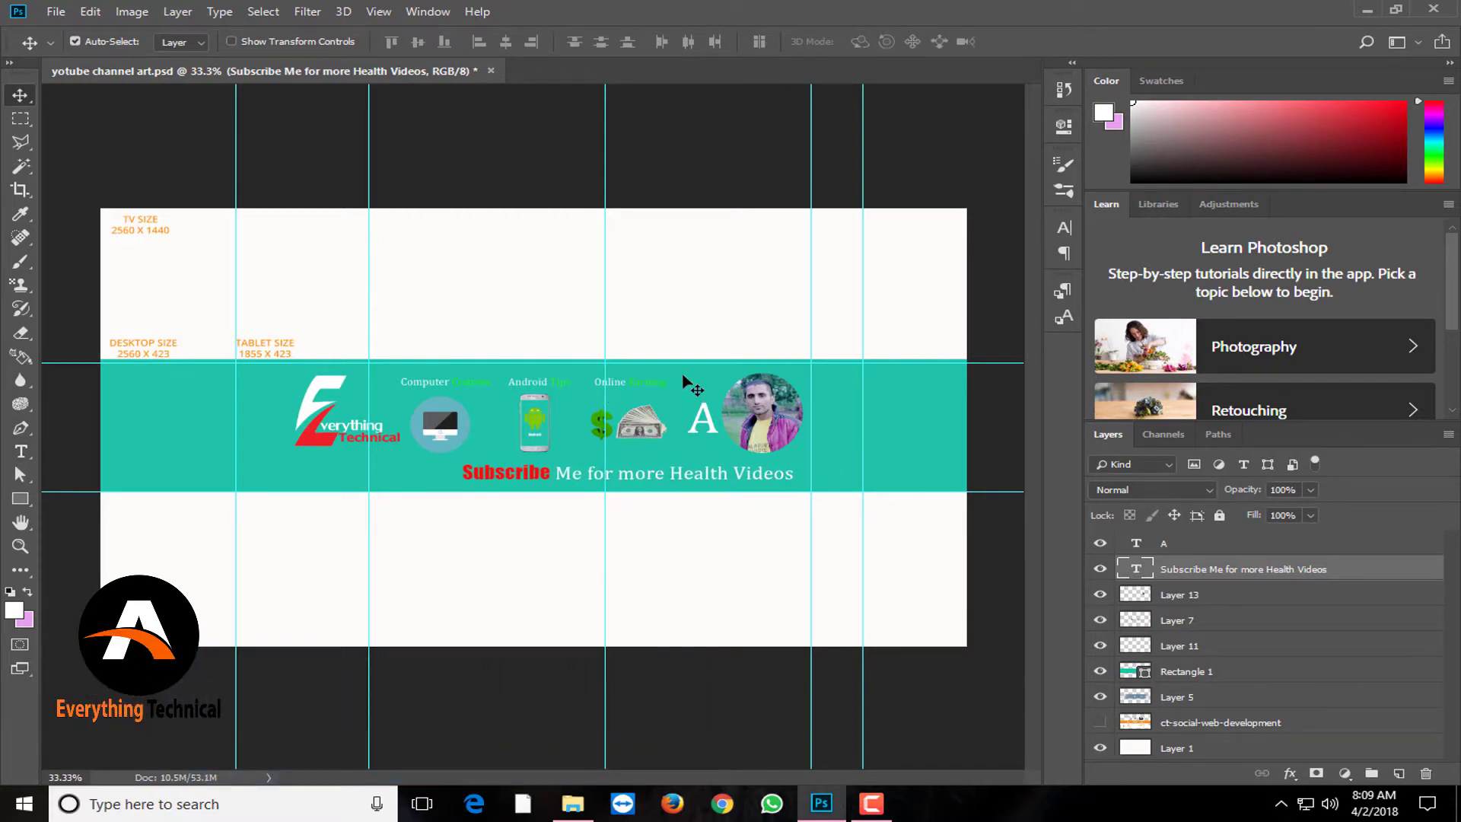
key(shift+Left)
key(shift+Left)
key(shift+Left)
key(shift+Right)
key(shift+Right)
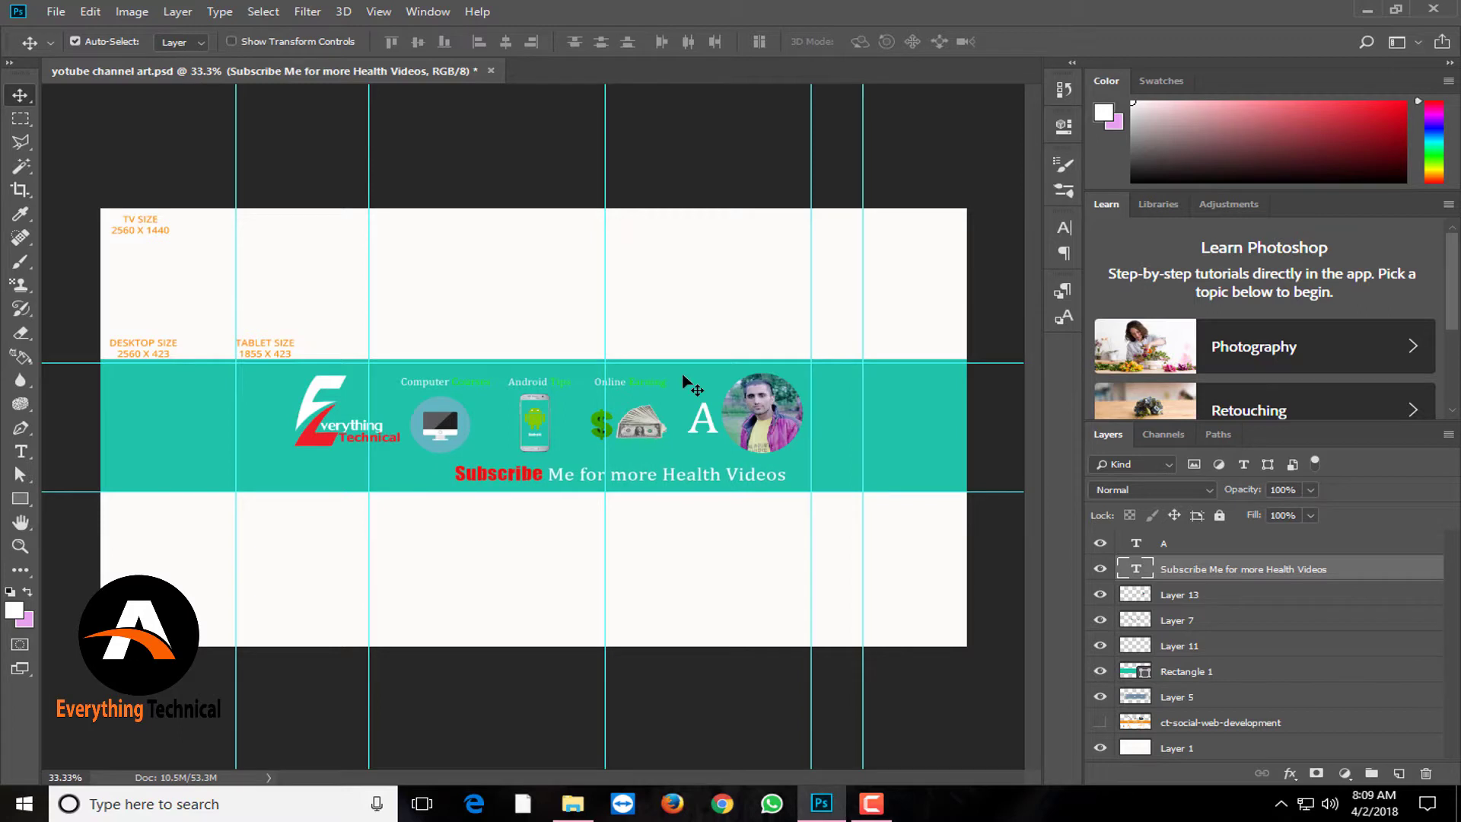
Select the Everything Technical logo layer (Layer 11) and float the banner document in its own window.
click(734, 395)
click(773, 417)
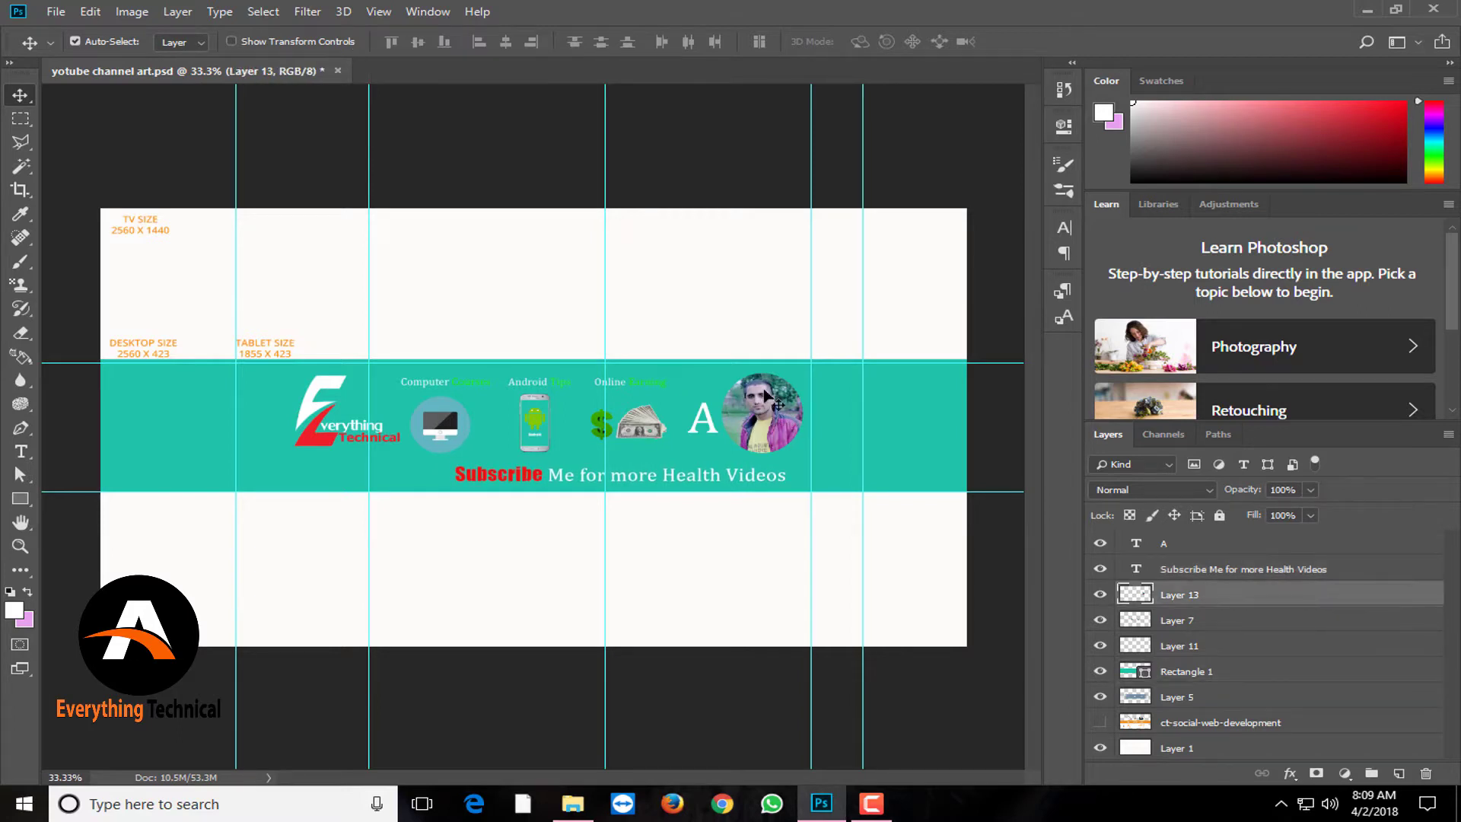
click(346, 431)
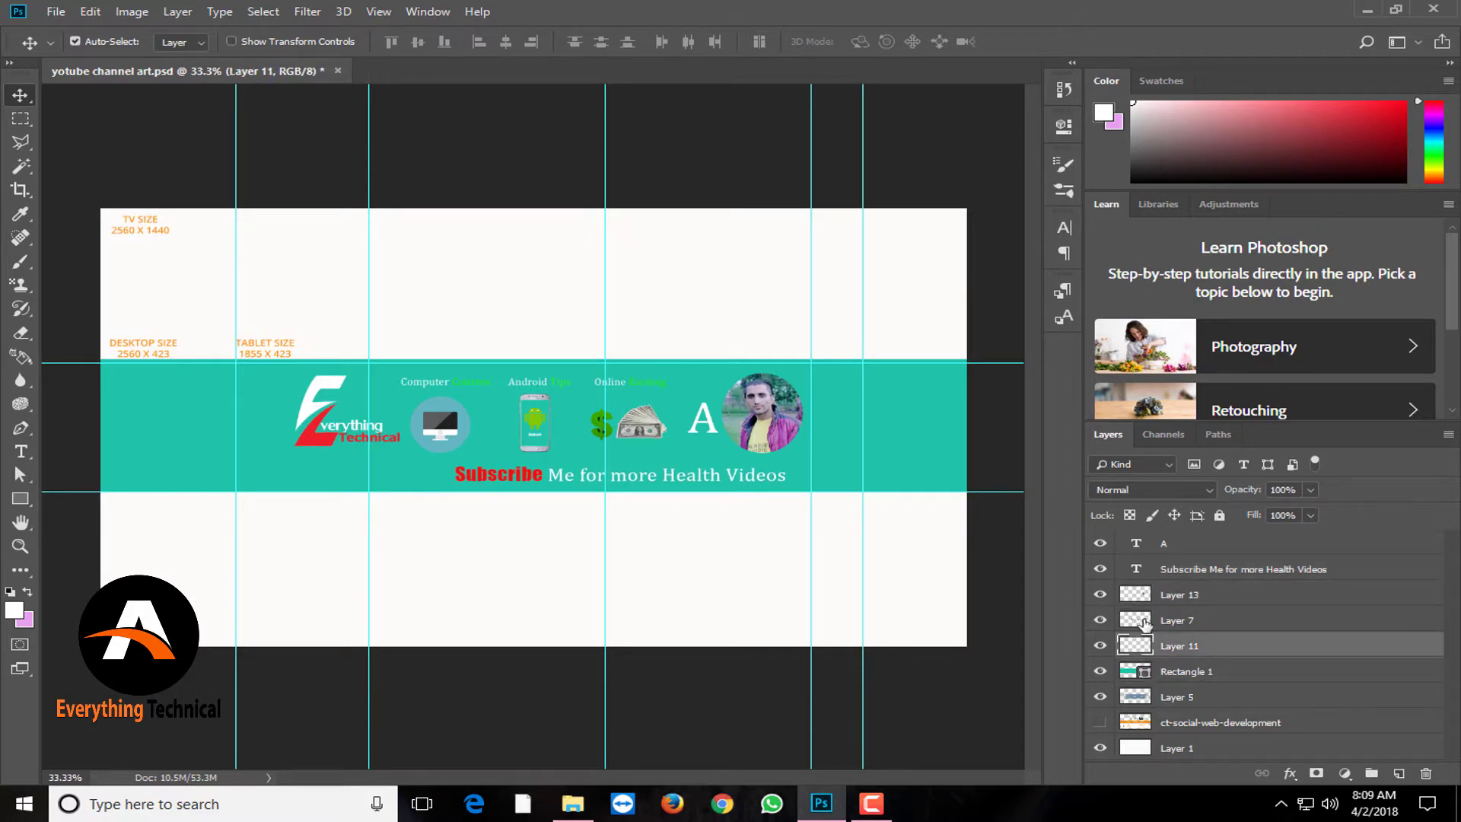
click(1099, 646)
right_click(1127, 646)
key(Escape)
drag(317, 76, 317, 143)
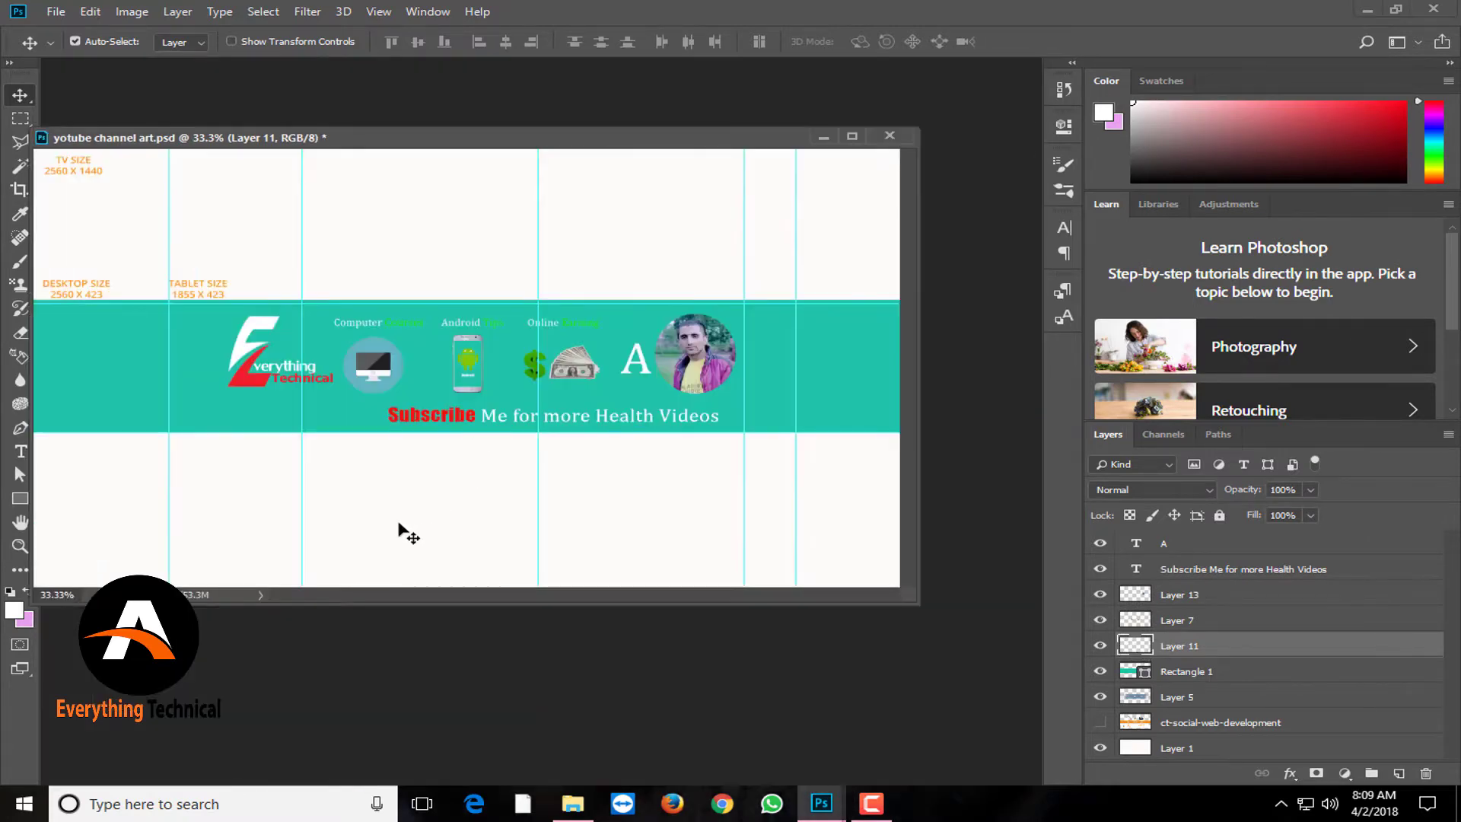
Open the 1200x630bb KIDS VIDEOS image and drag it into the banner as a new layer.
key(ctrl+o)
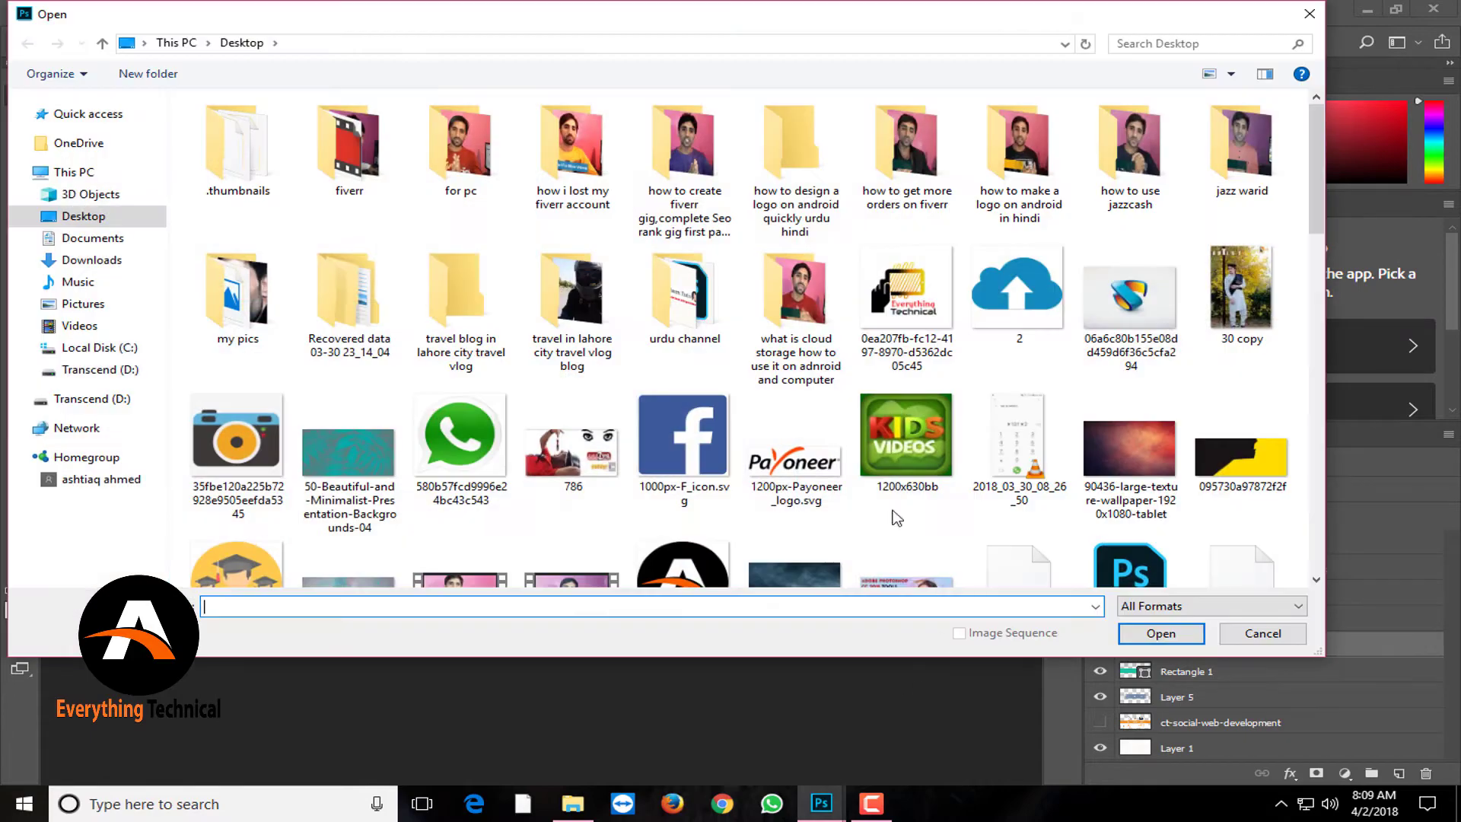
double_click(912, 431)
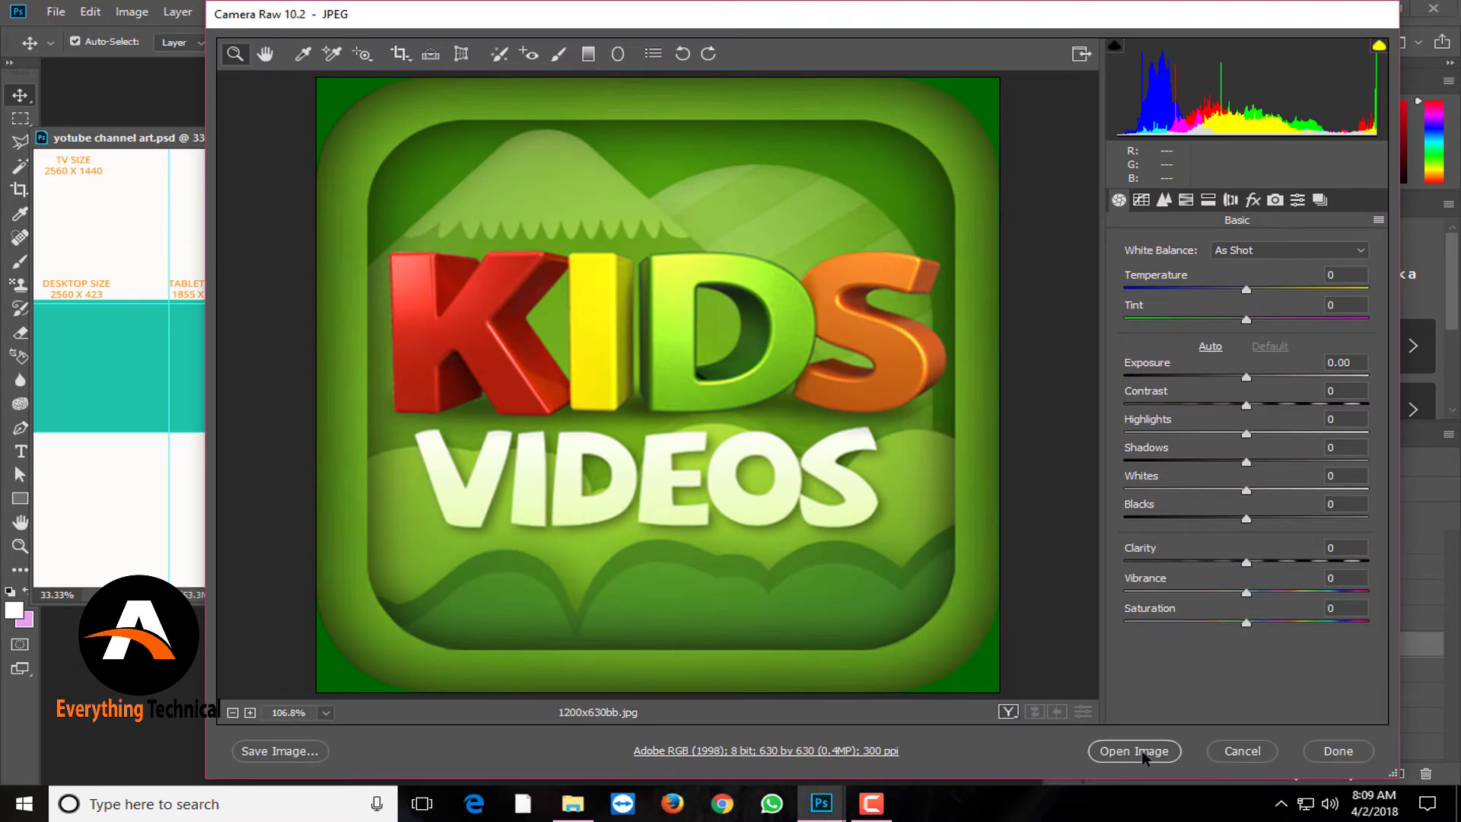
click(1143, 754)
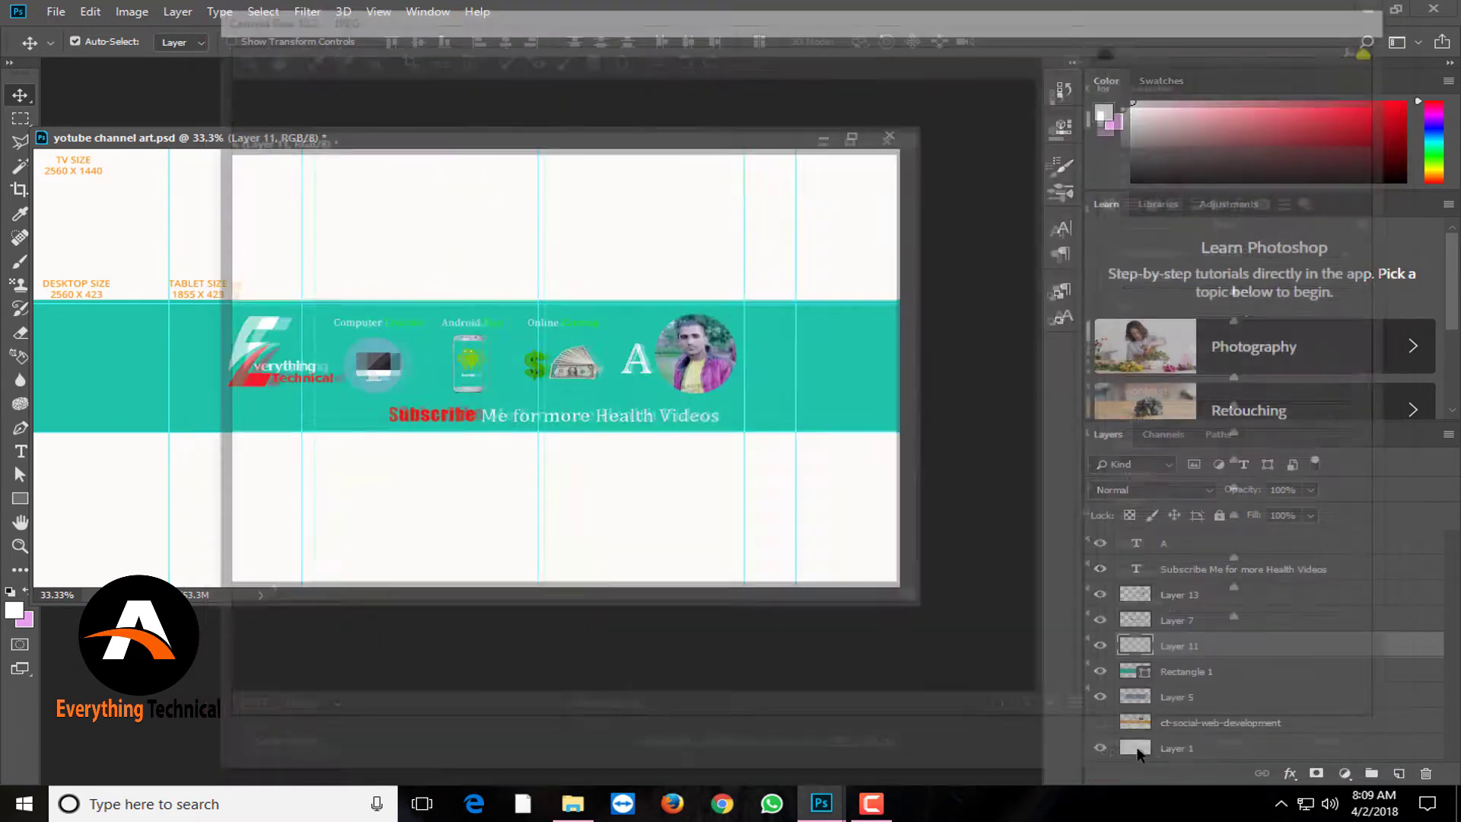
drag(449, 162, 637, 219)
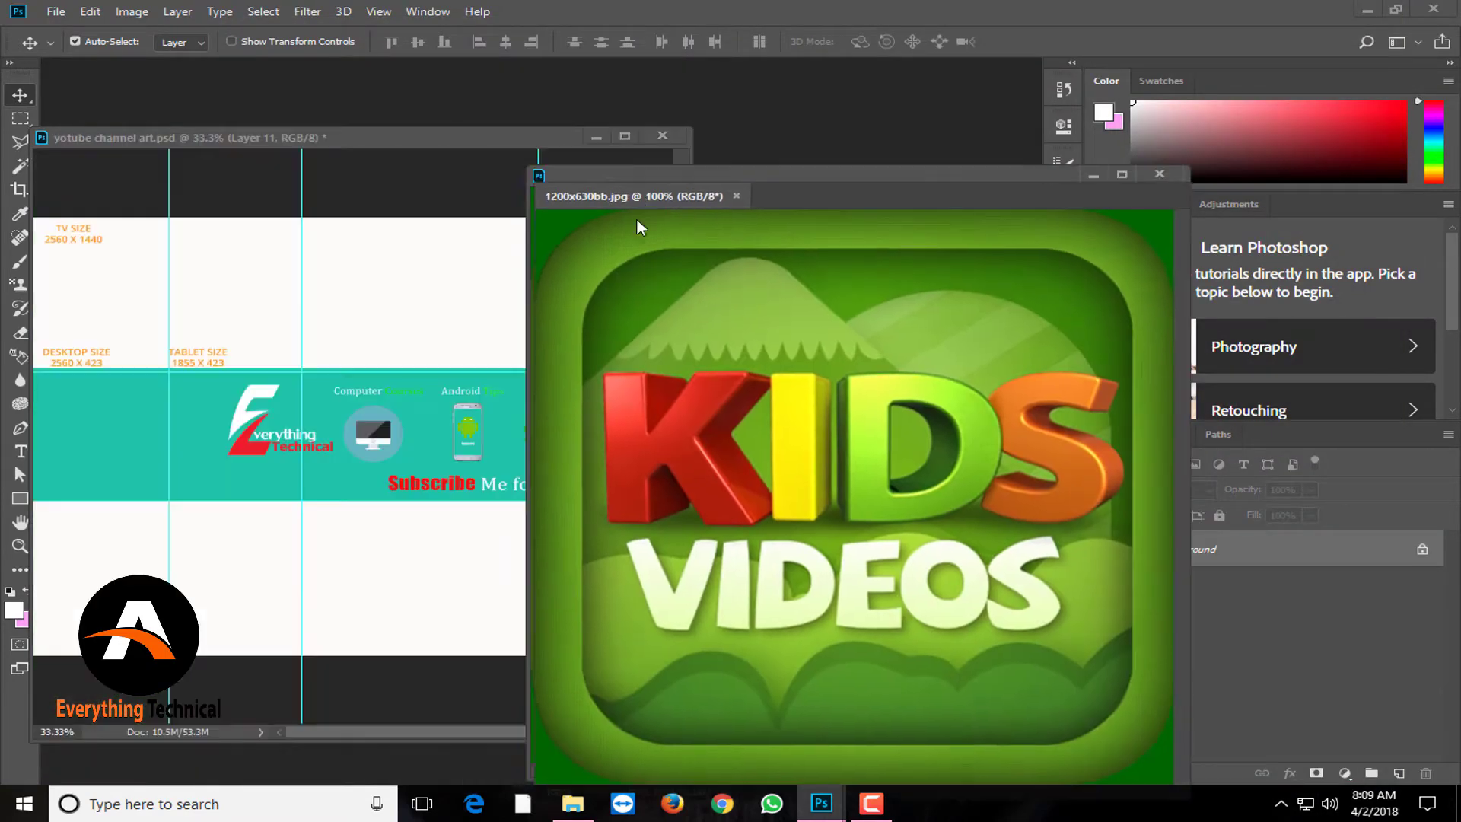
drag(761, 351, 346, 413)
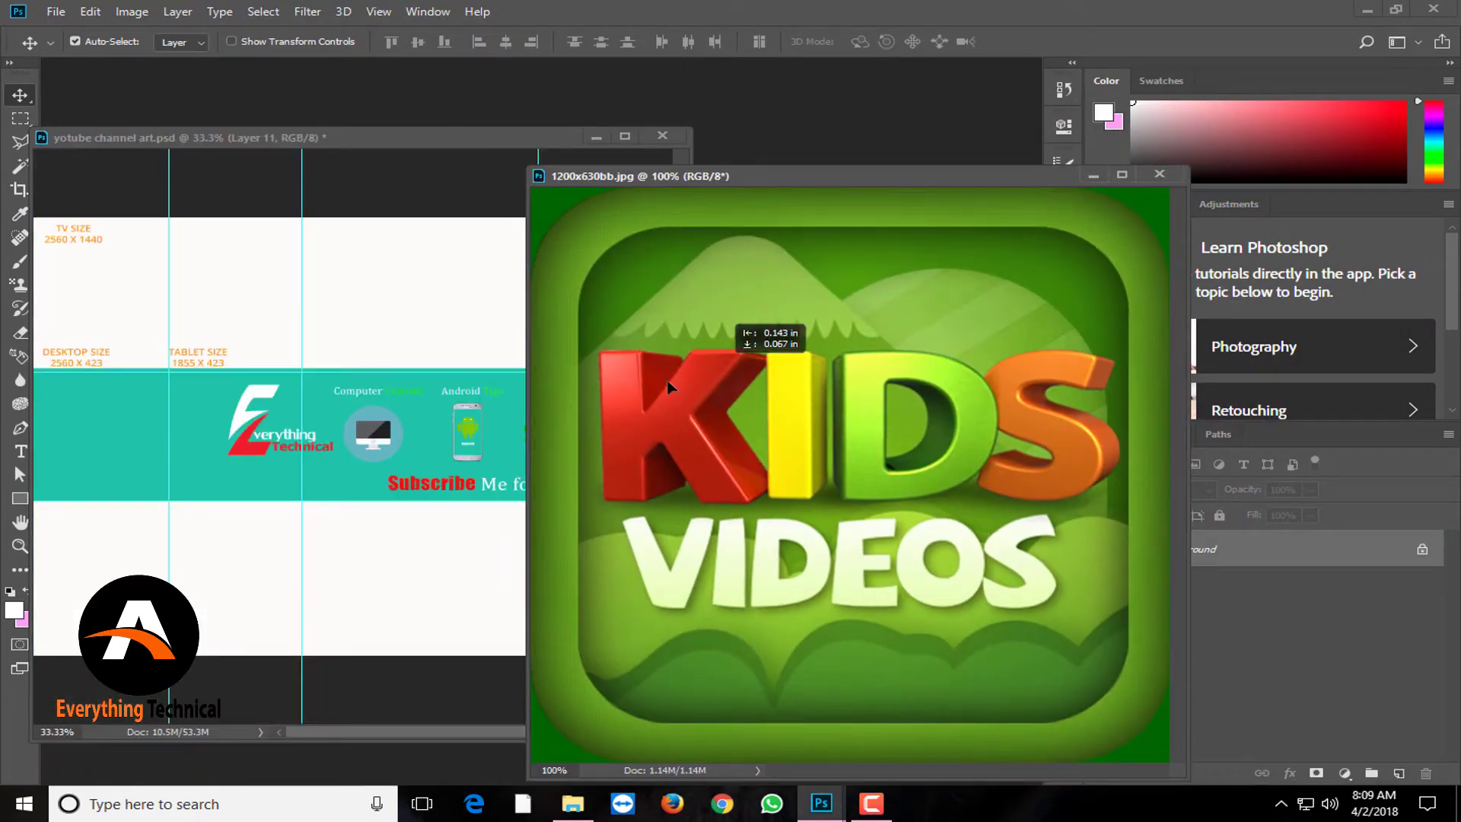
drag(236, 421, 236, 421)
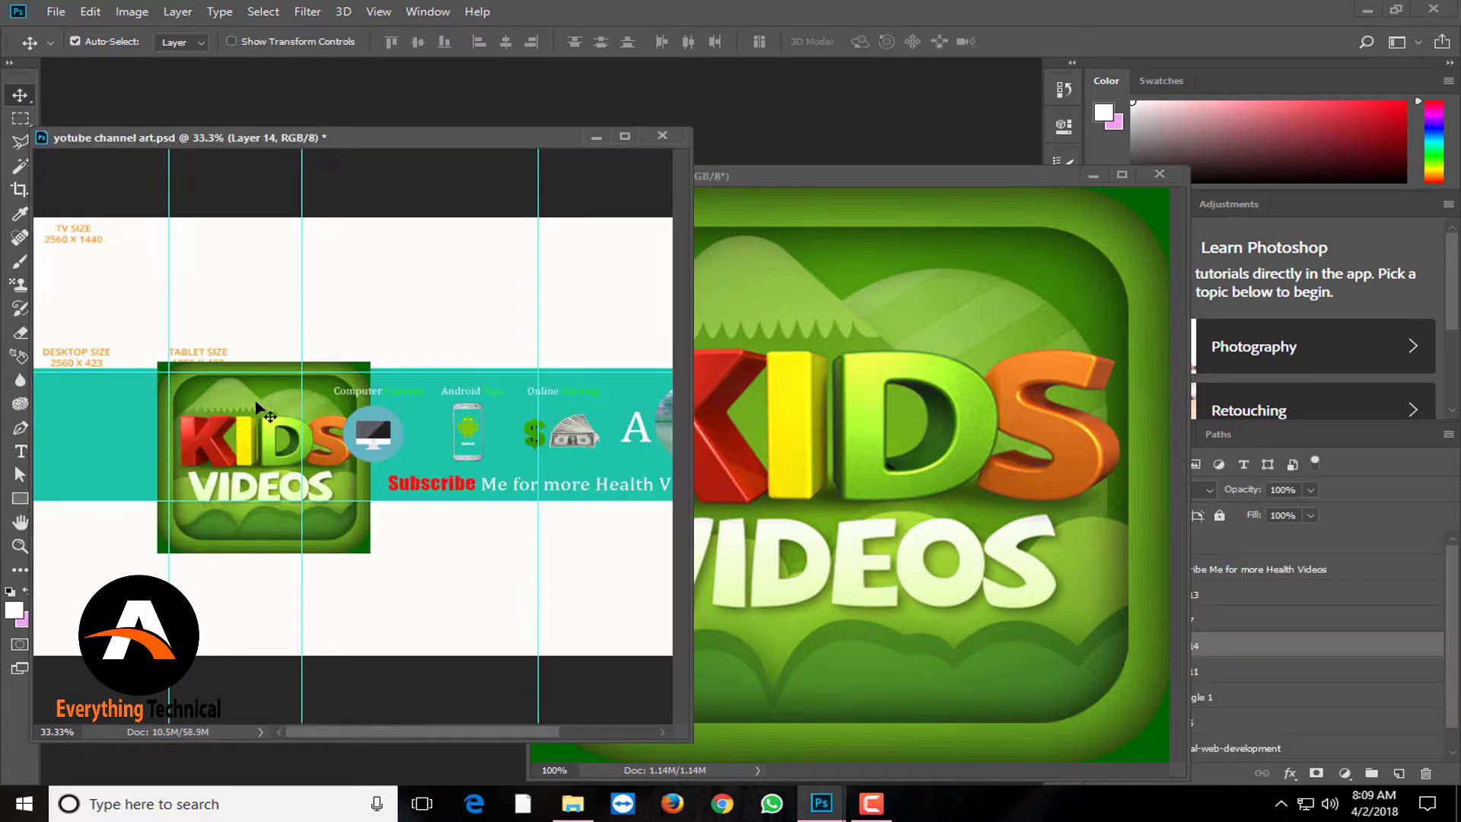
Scale the KIDS VIDEOS picture to about 40%, nudge it down-right, and minimize the source window.
key(ctrl+t)
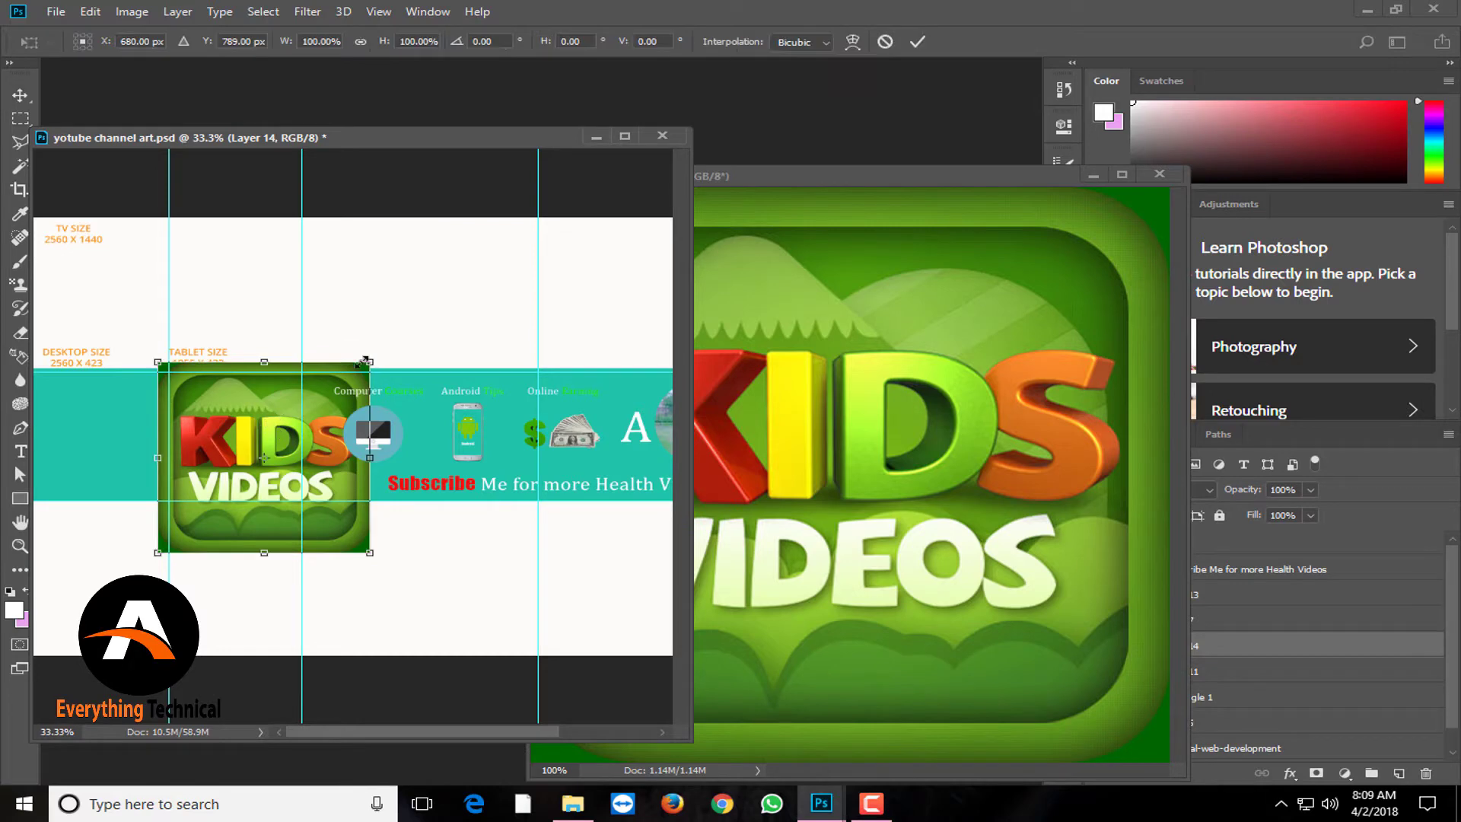
mouse_move(372, 356)
mouse_down()
mouse_move(281, 430)
mouse_move(280, 412)
mouse_up()
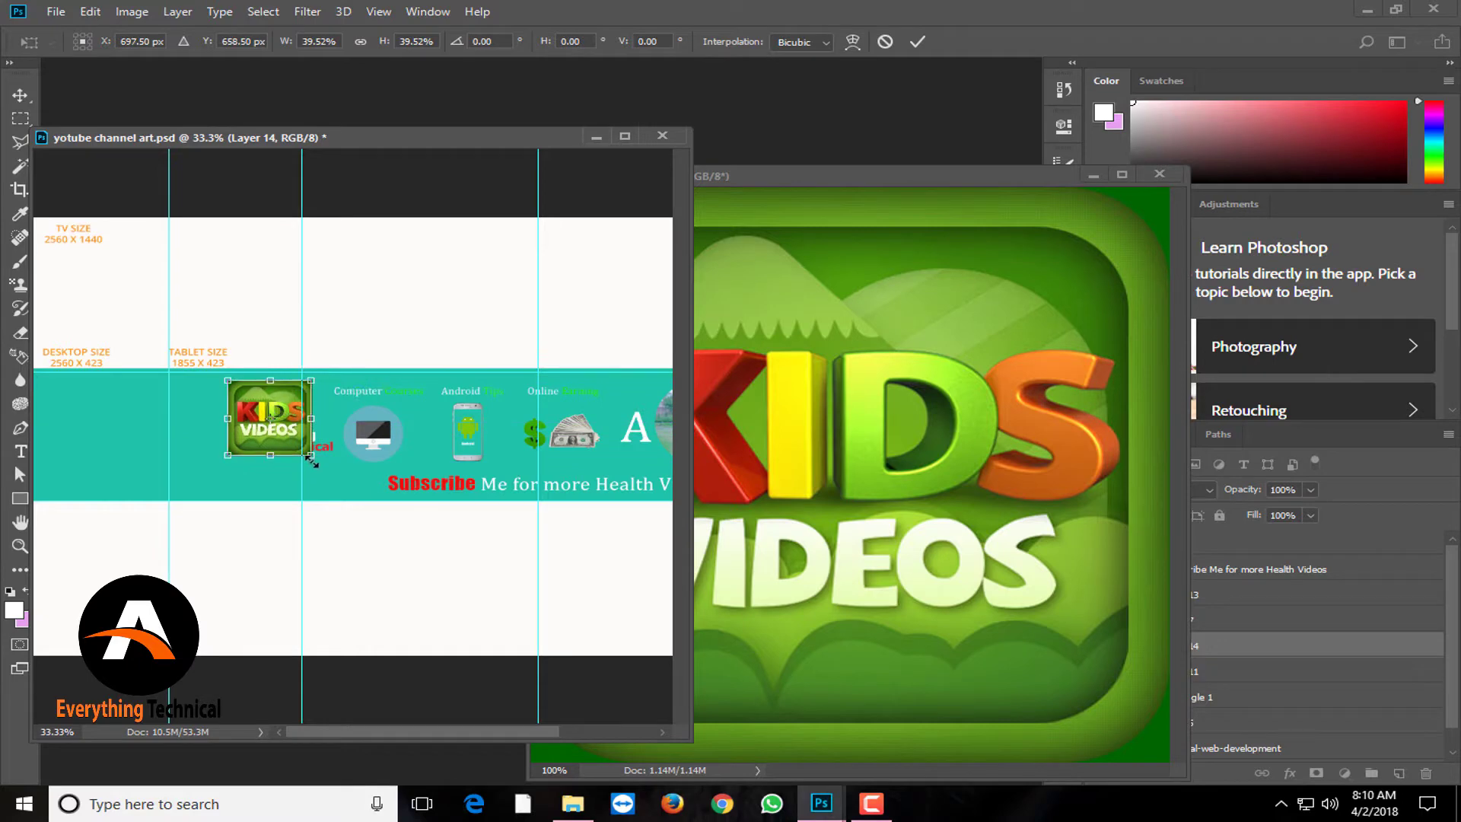
drag(311, 459, 315, 461)
key(Return)
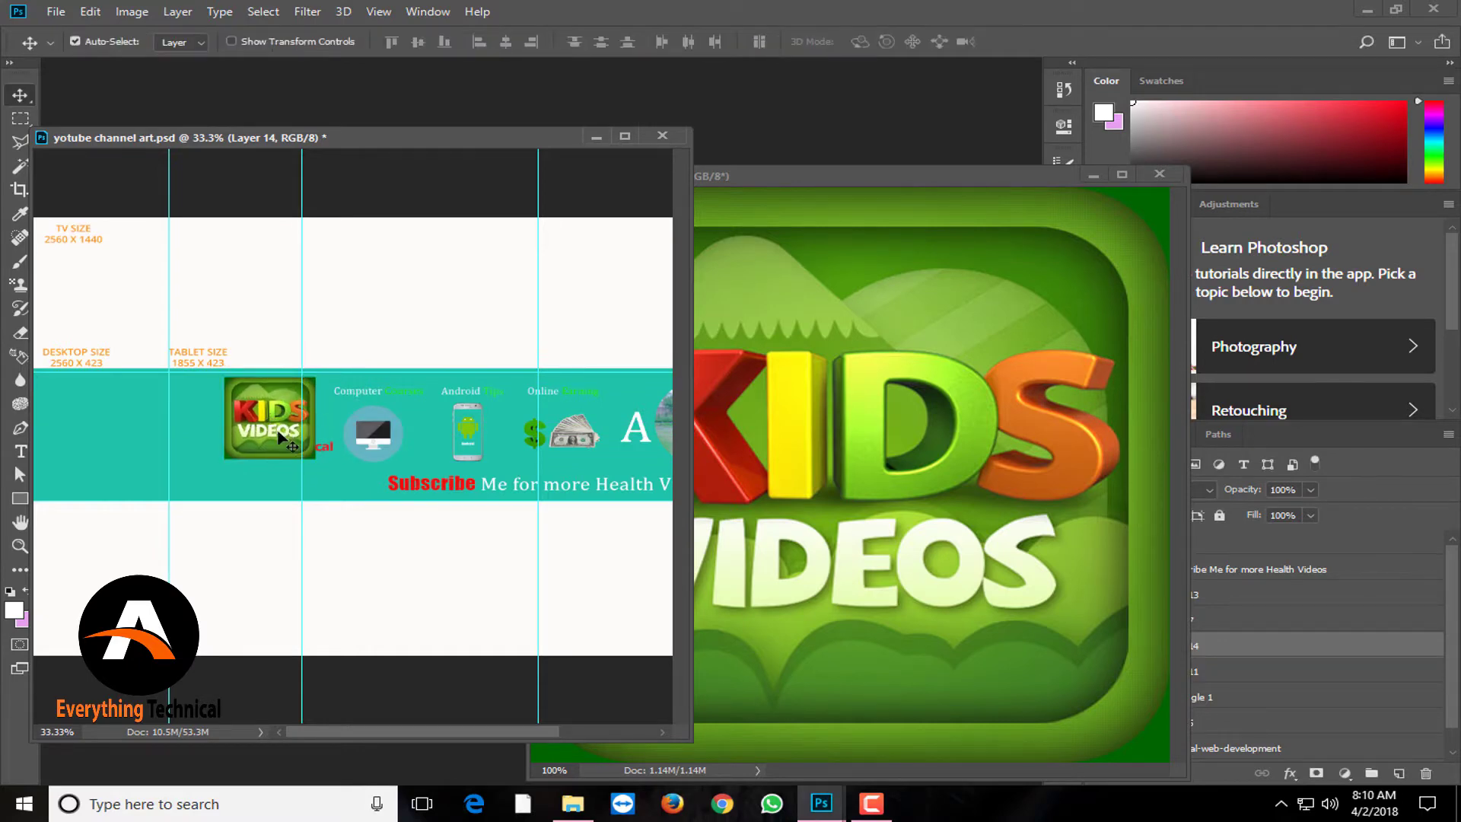
key(shift+Down)
key(shift+Down)
key(shift+Down)
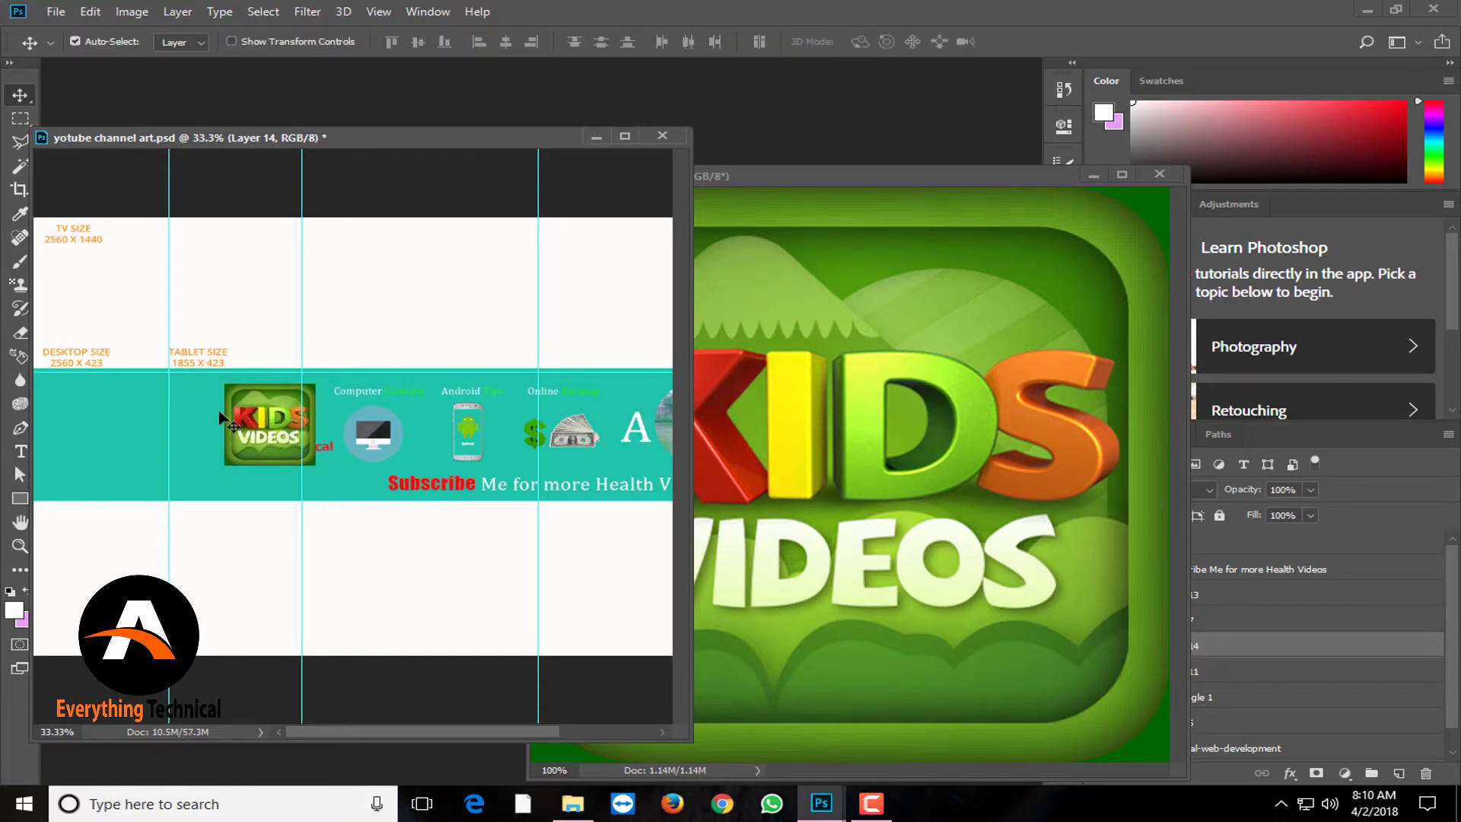
key(shift+Down)
key(shift+Right)
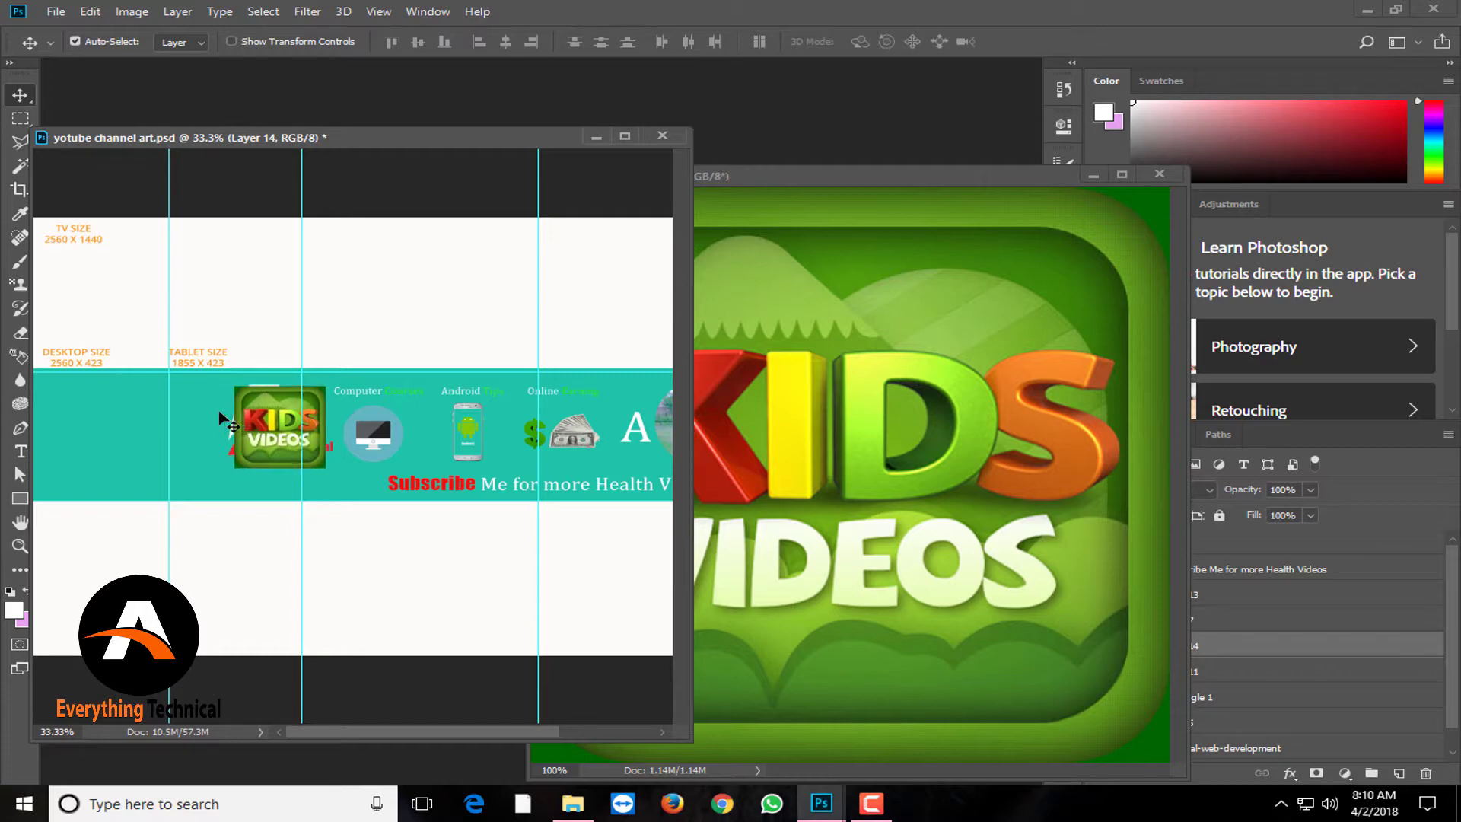
key(shift+Right)
key(shift+Right)
drag(904, 182, 657, 294)
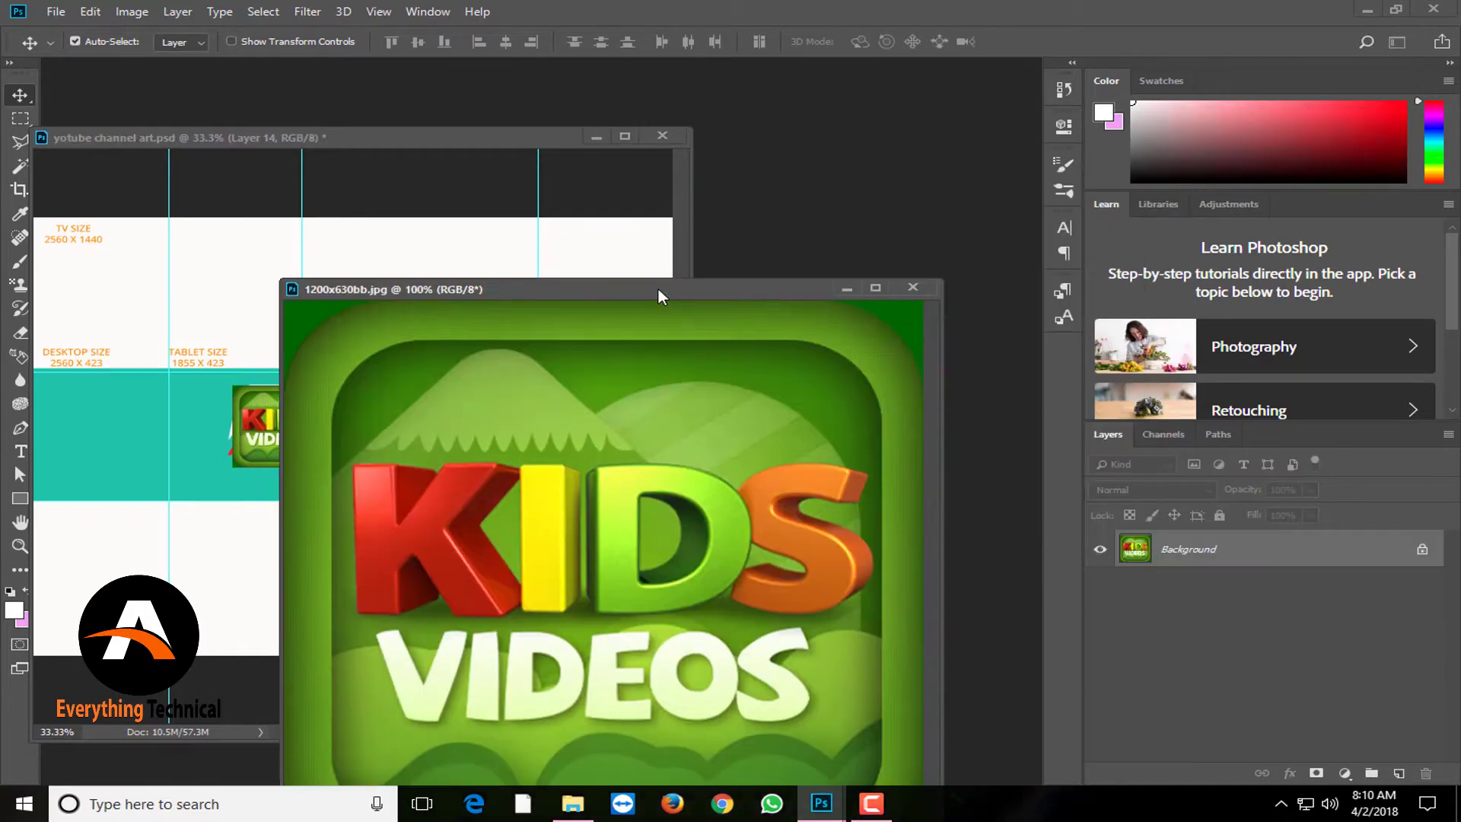
click(848, 294)
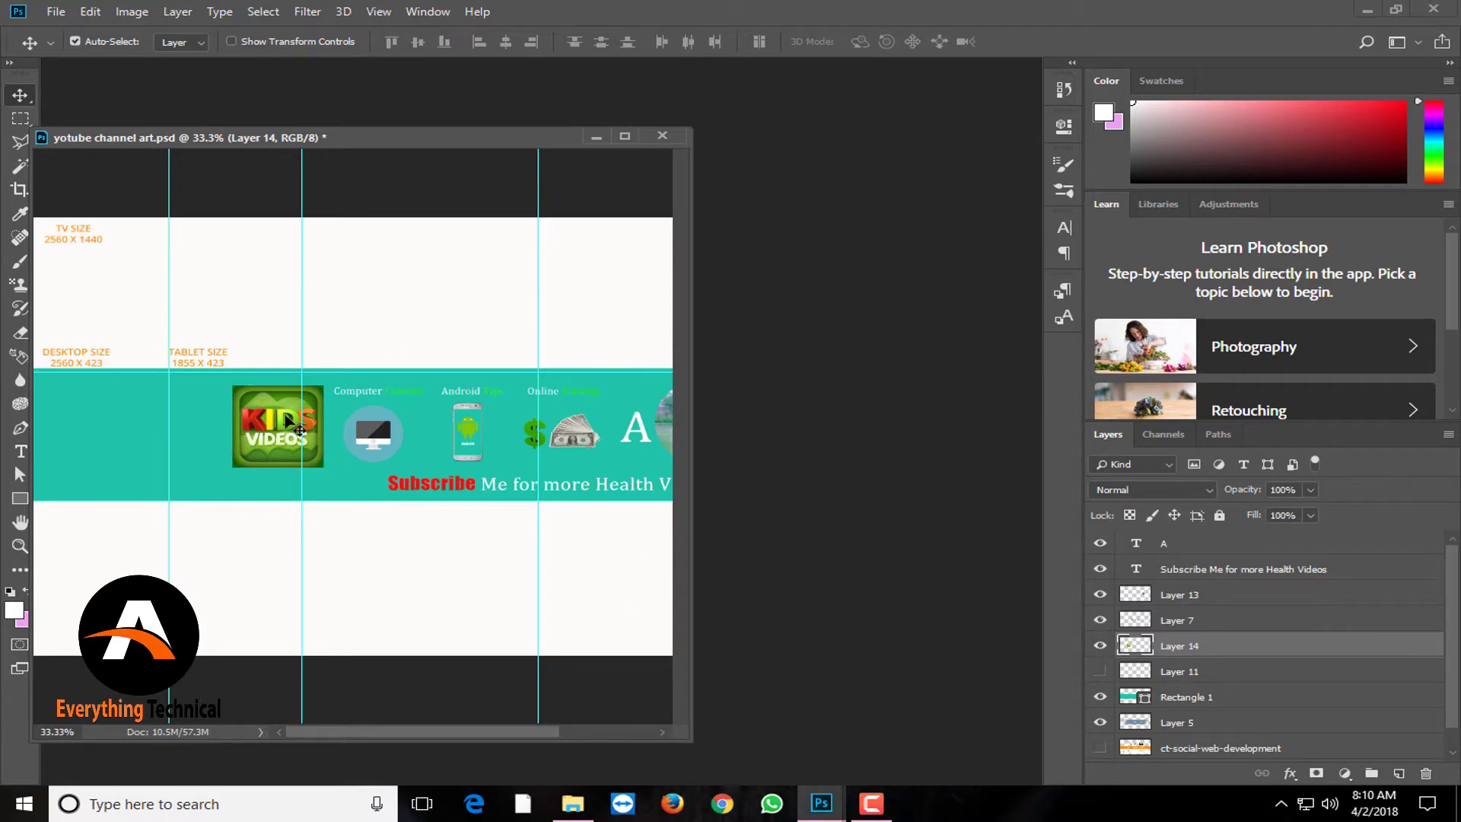
Delete the KIDS VIDEOS picture from the banner.
click(384, 442)
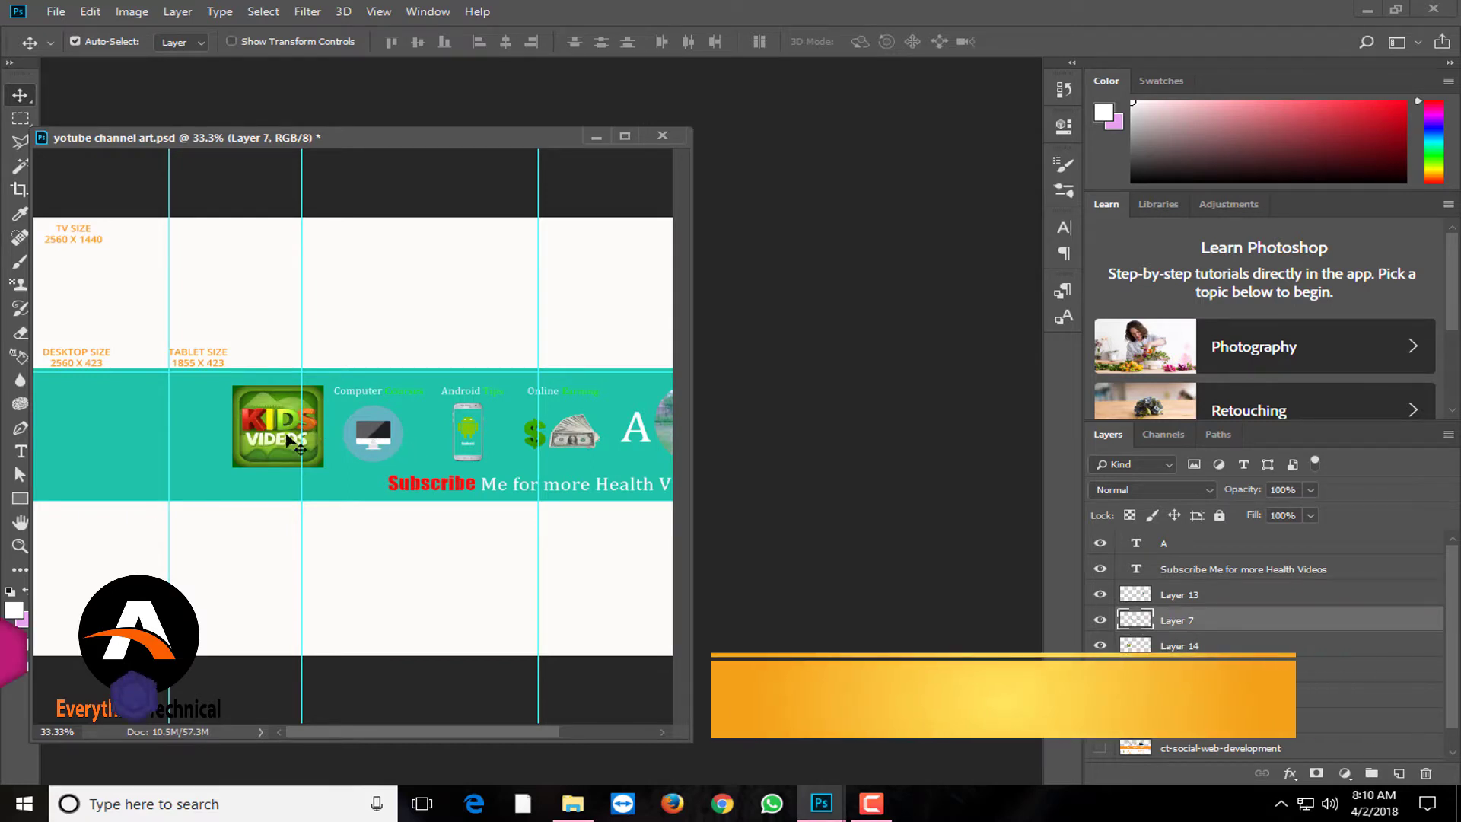
click(272, 439)
key(Delete)
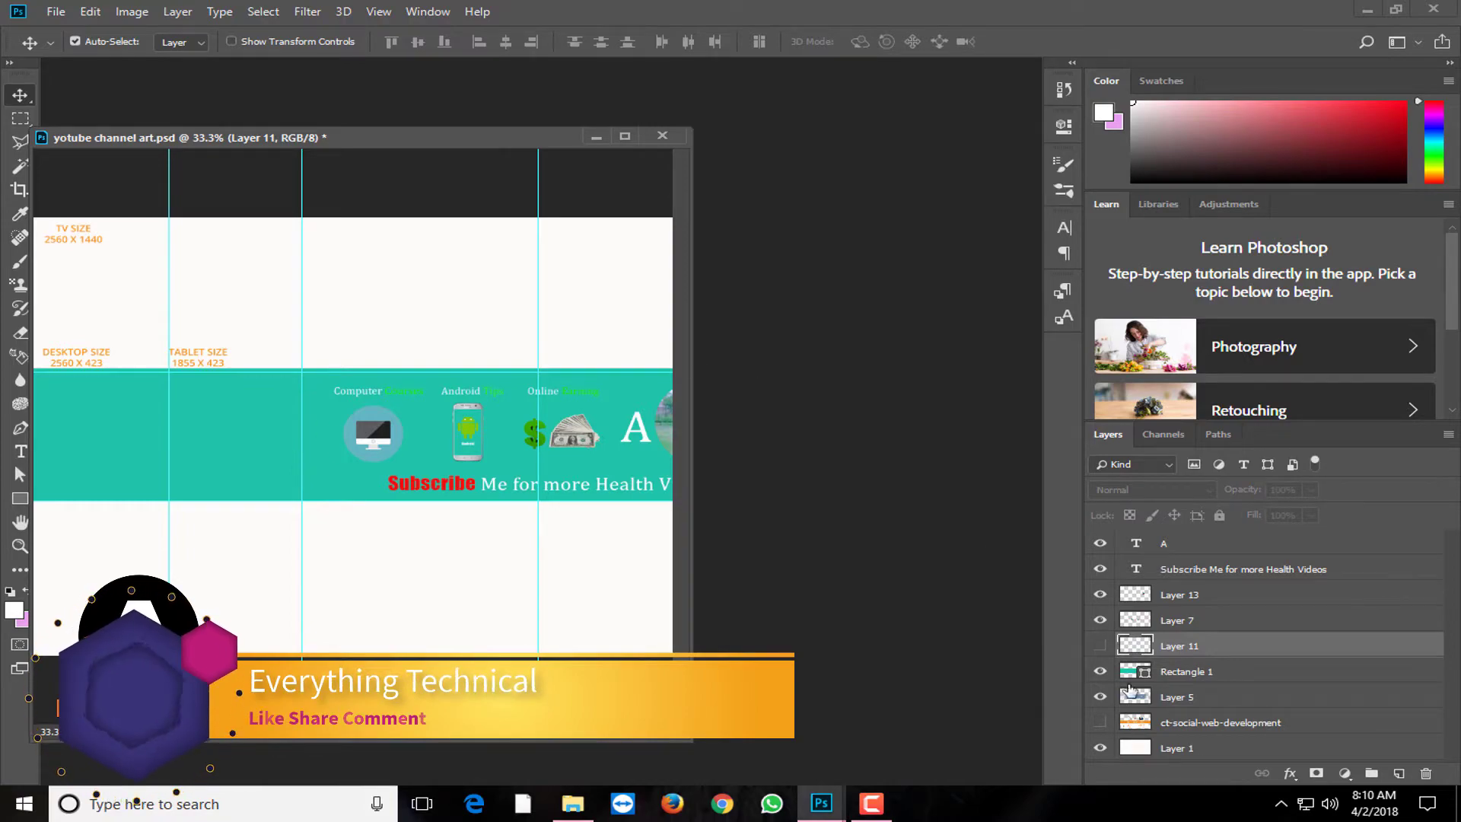
Open health food.png and float it in its own window.
key(ctrl+o)
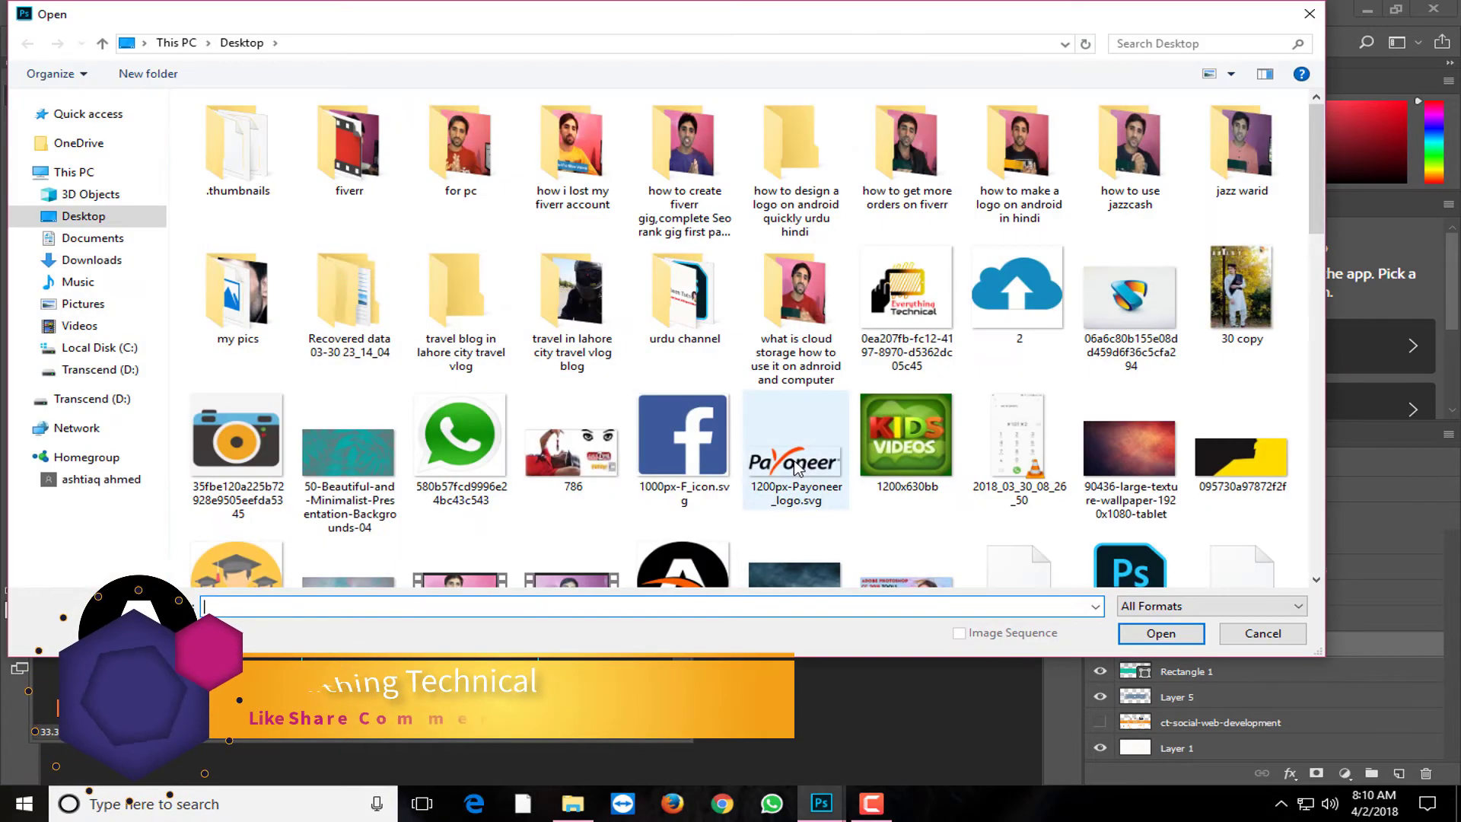
scroll(1020, 424, down, 5)
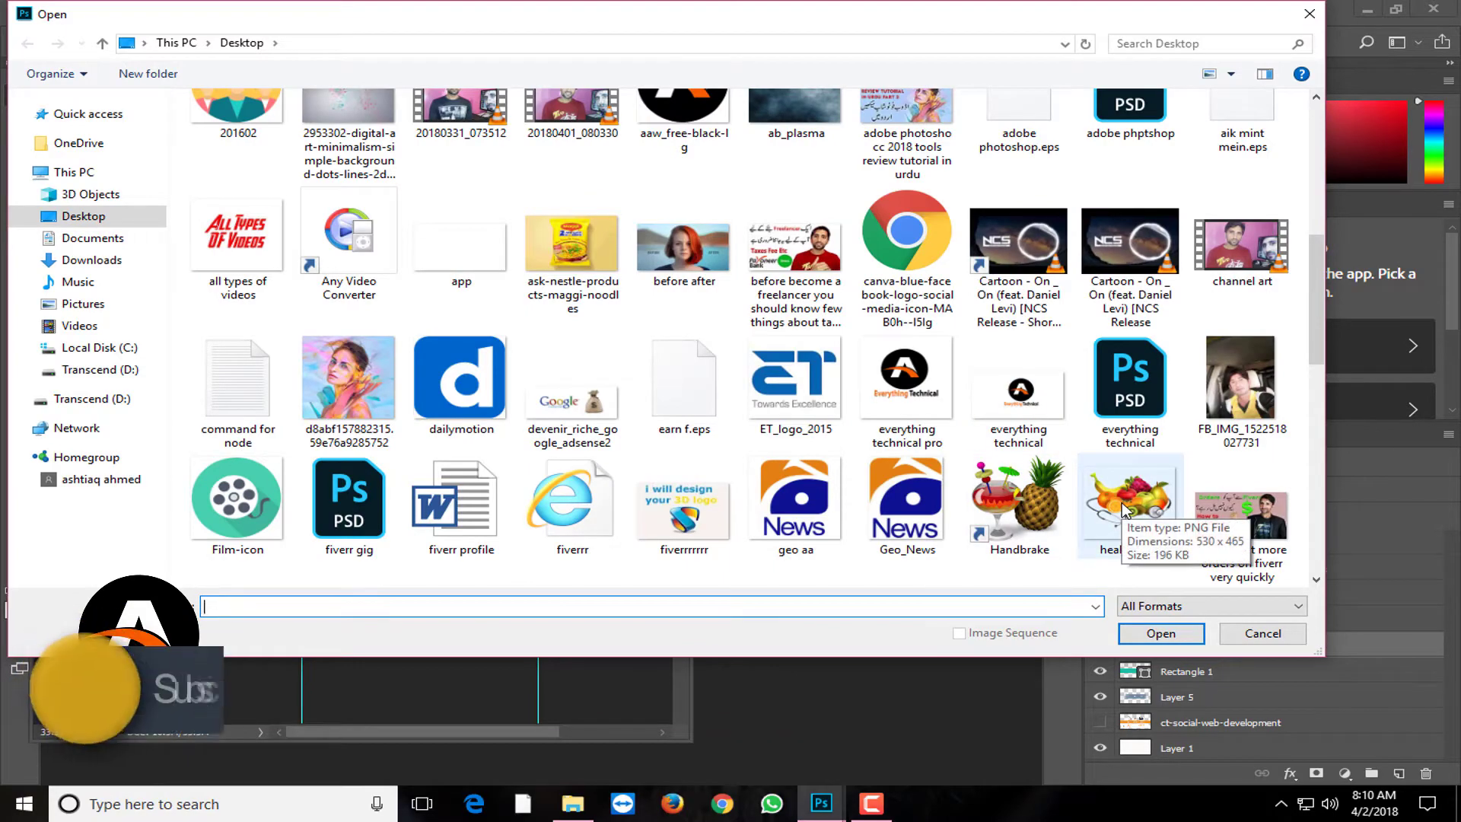
scroll(1123, 509, up, 5)
scroll(1123, 509, down, 5)
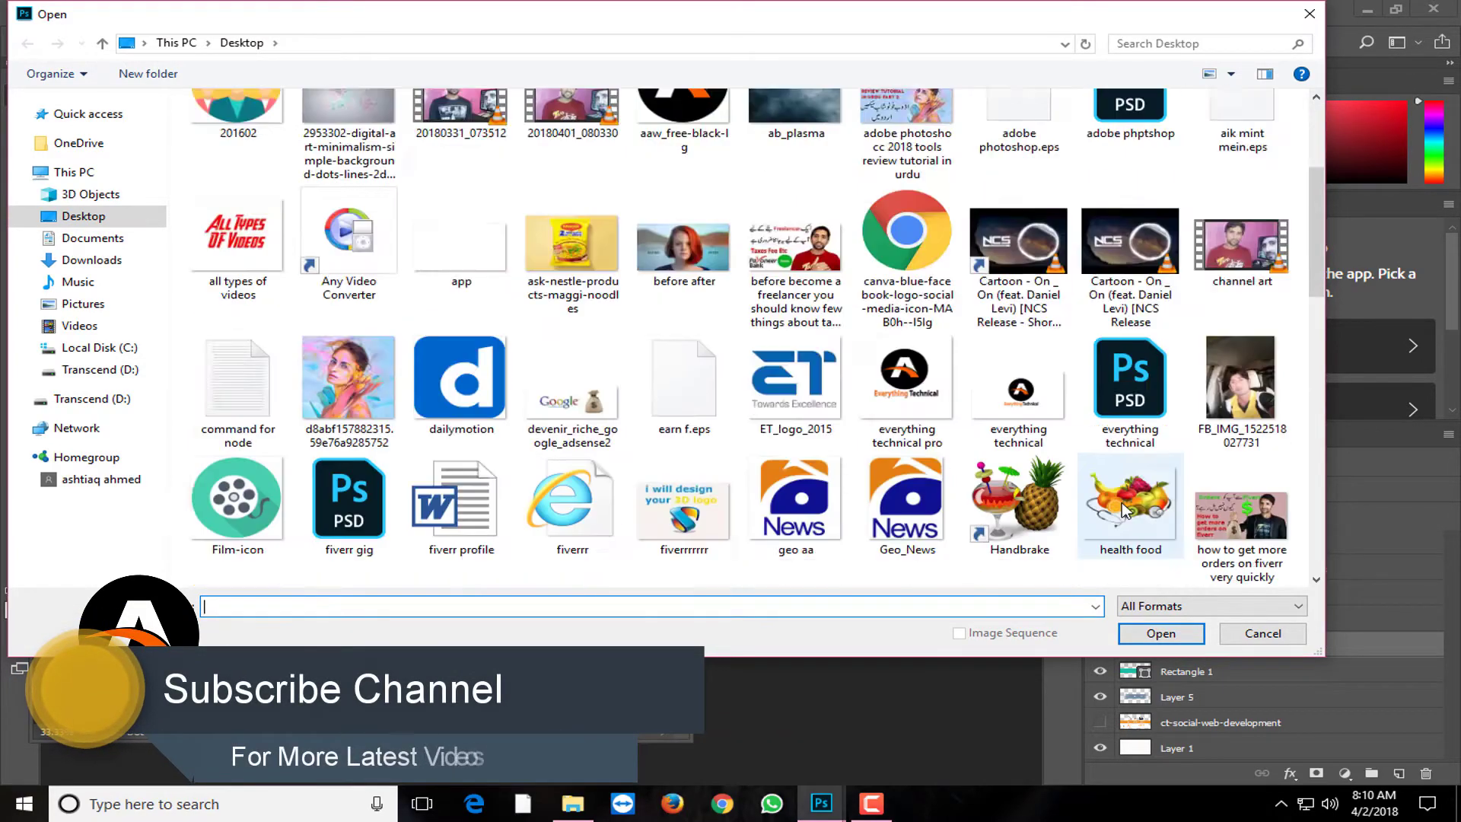
scroll(1123, 509, down, 3)
double_click(1131, 204)
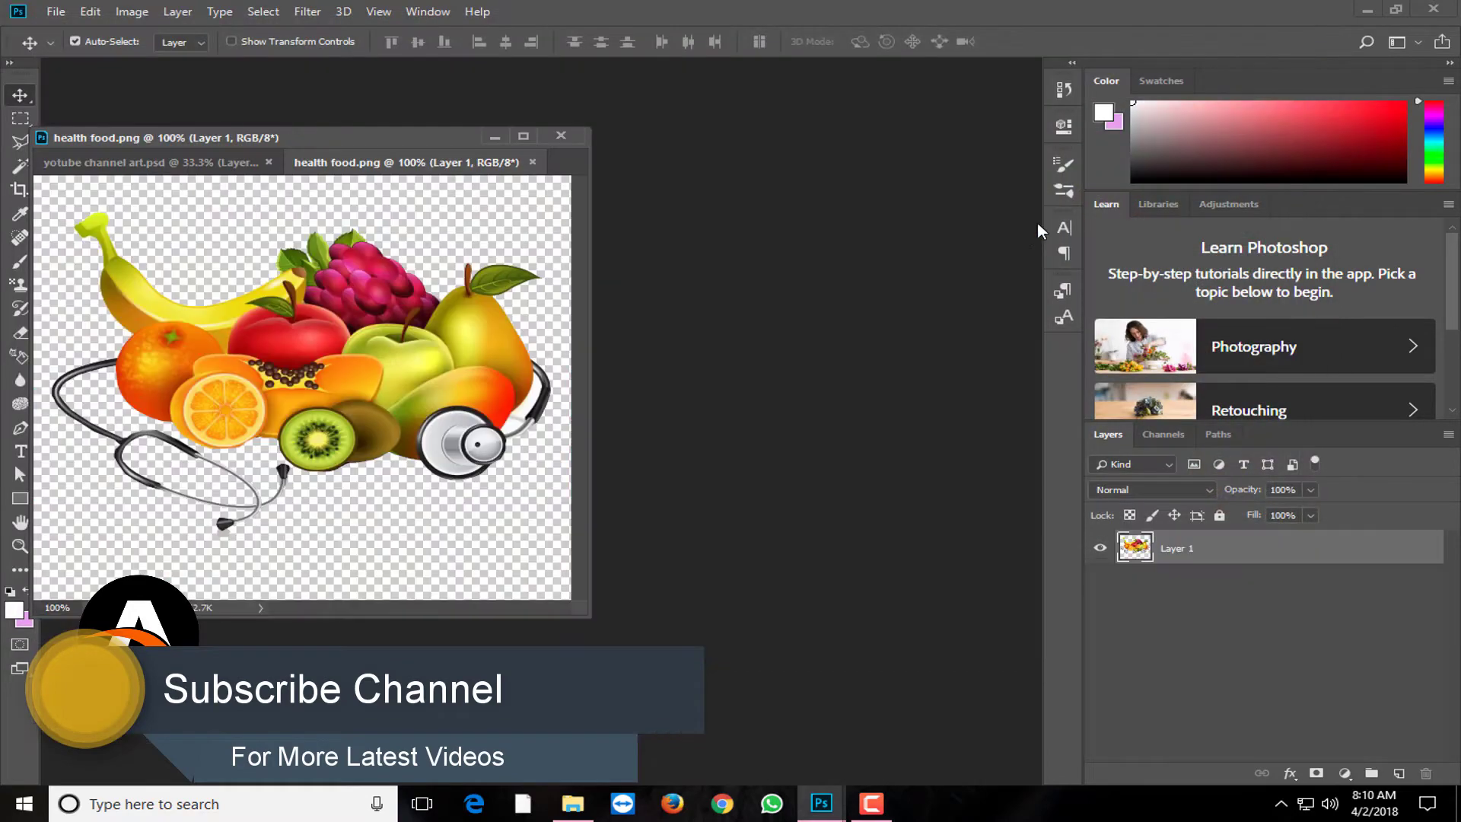
drag(445, 162, 807, 216)
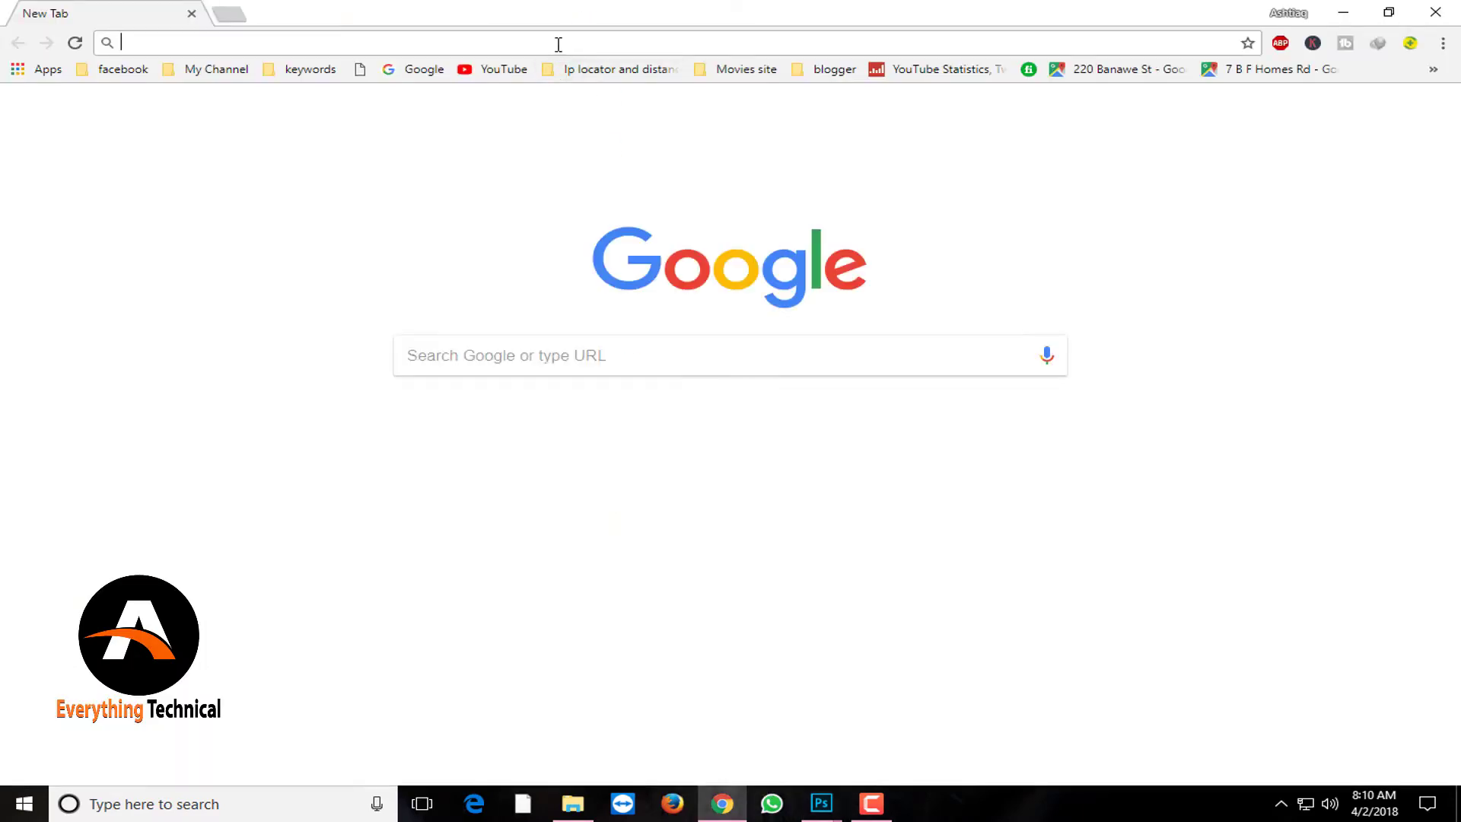
Search Google for 'health and food icon png' and switch to Images results.
text(health and f)
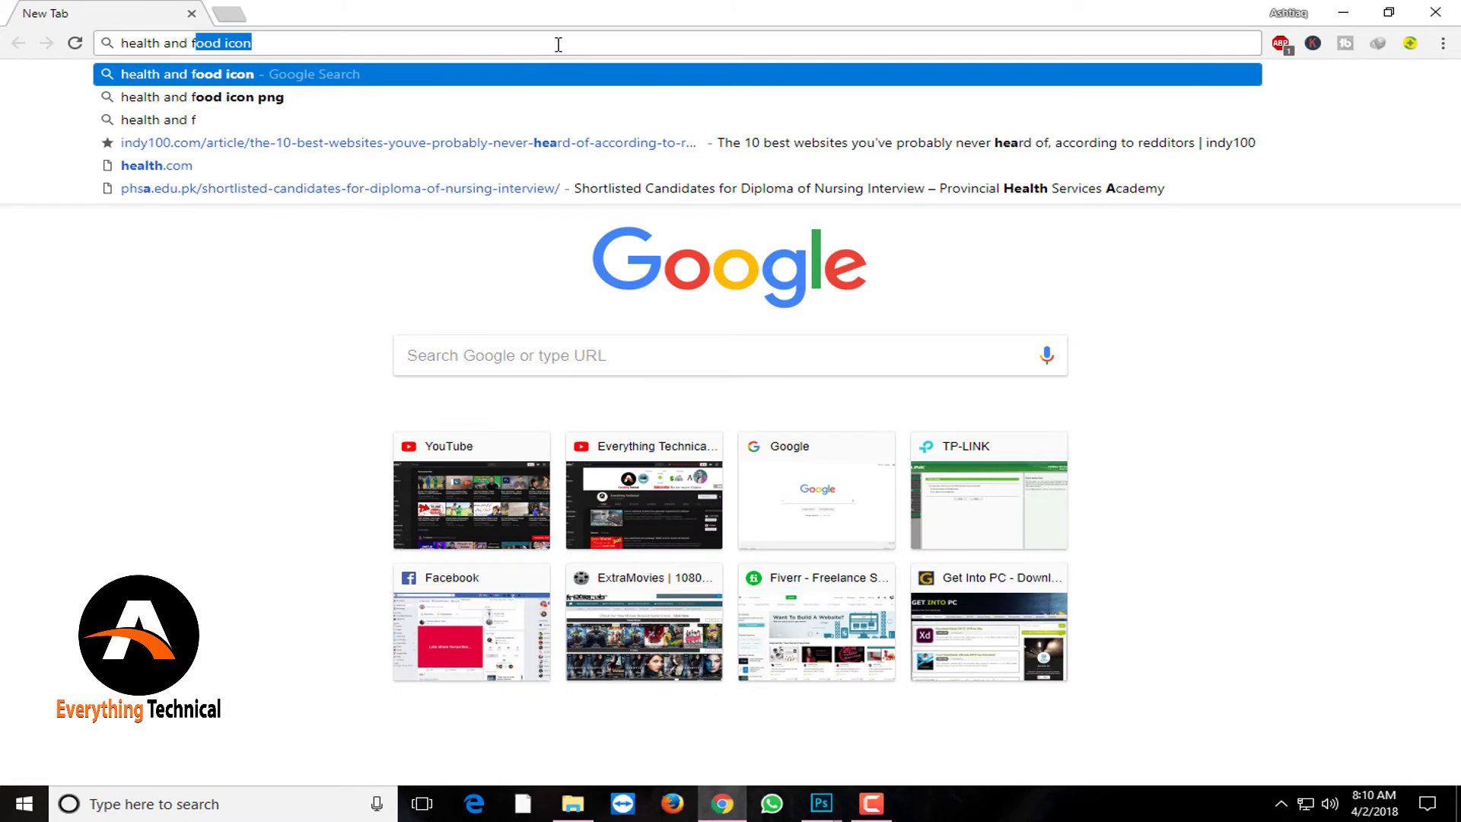
text(ood)
key(BackSpace)
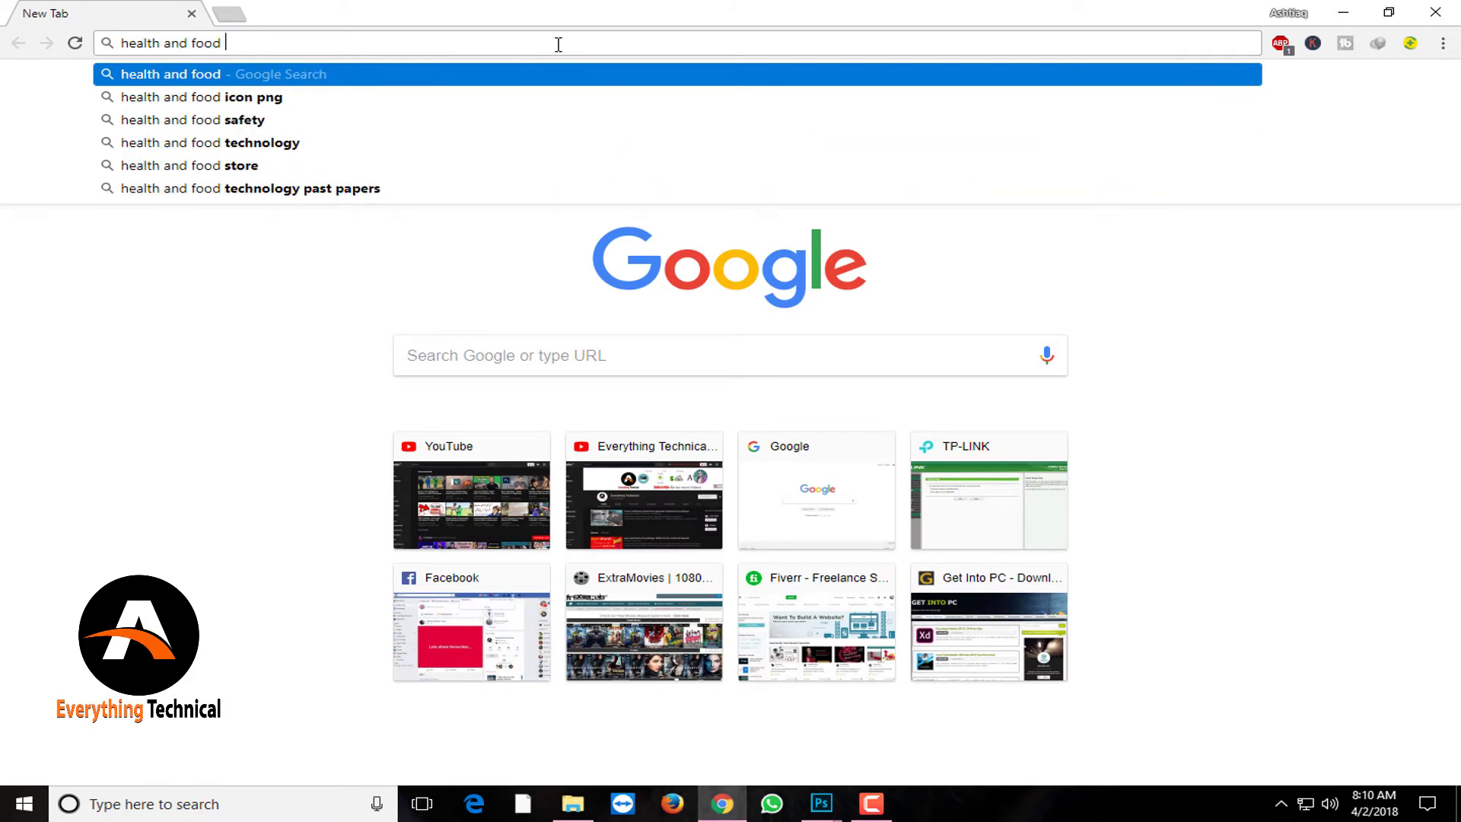
text(ng)
key(Return)
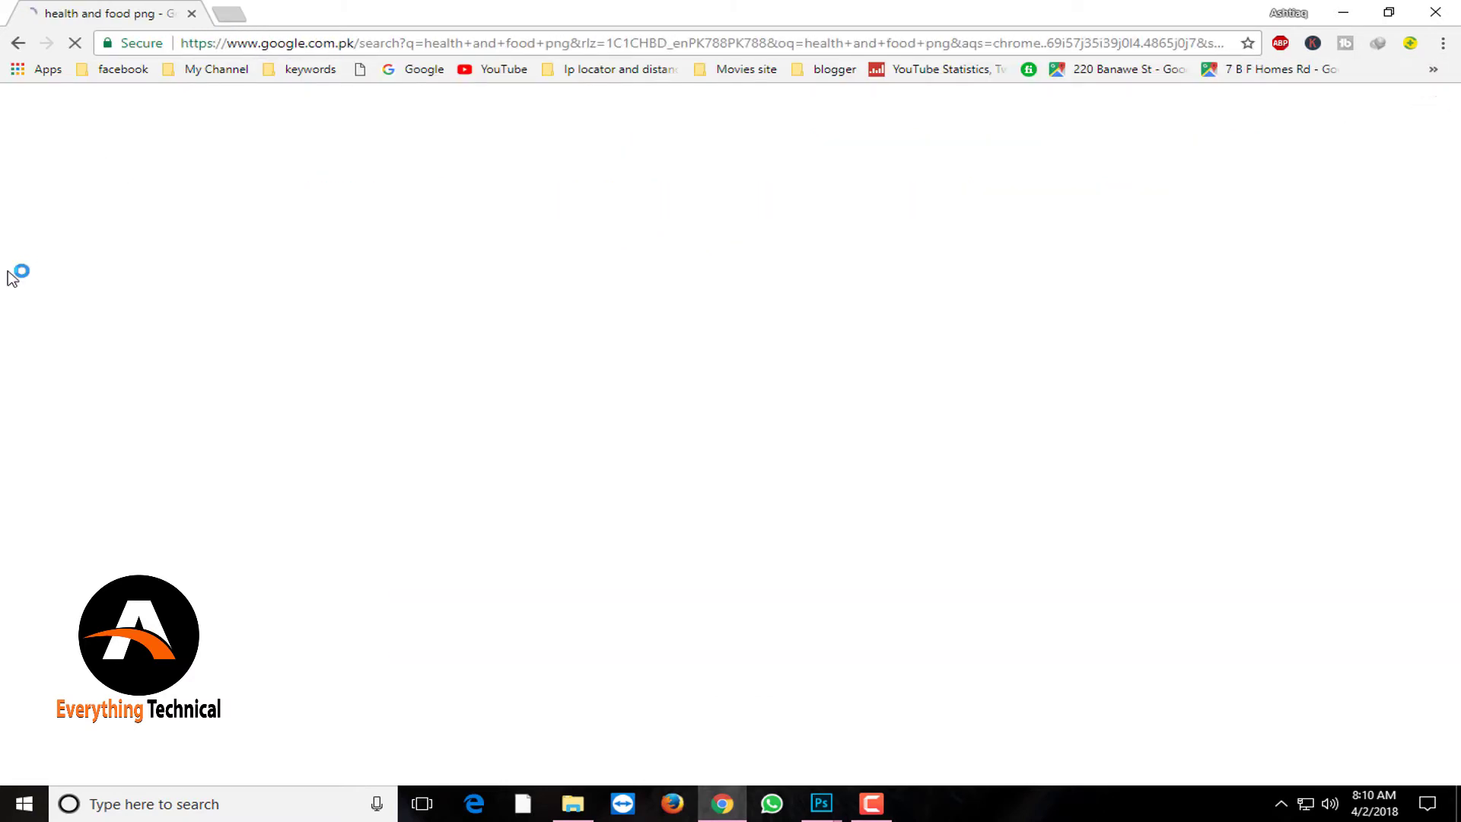
click(240, 175)
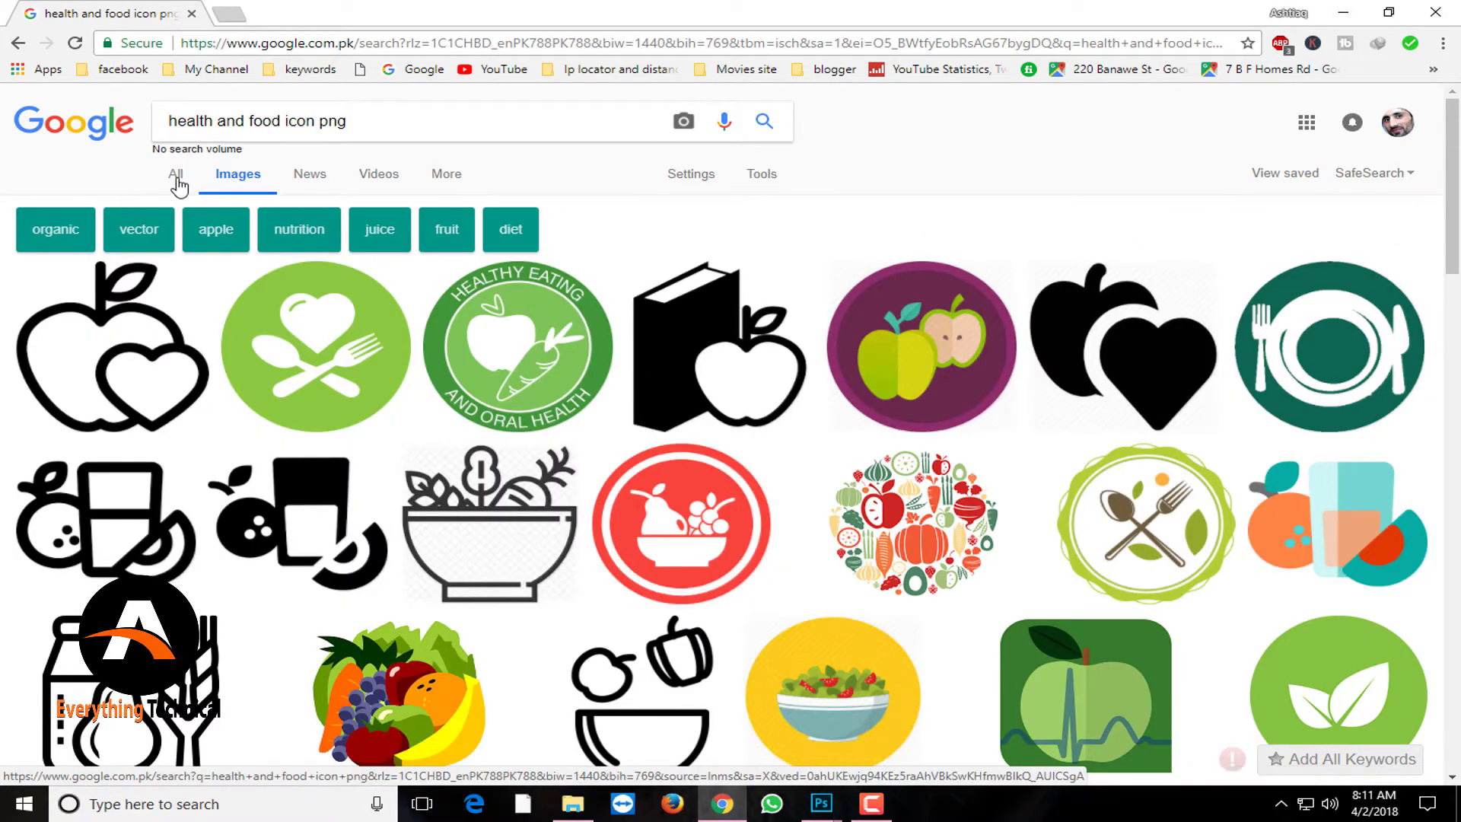
Scroll through the food and fruit icon results looking for a logo.
scroll(587, 449, down, 2)
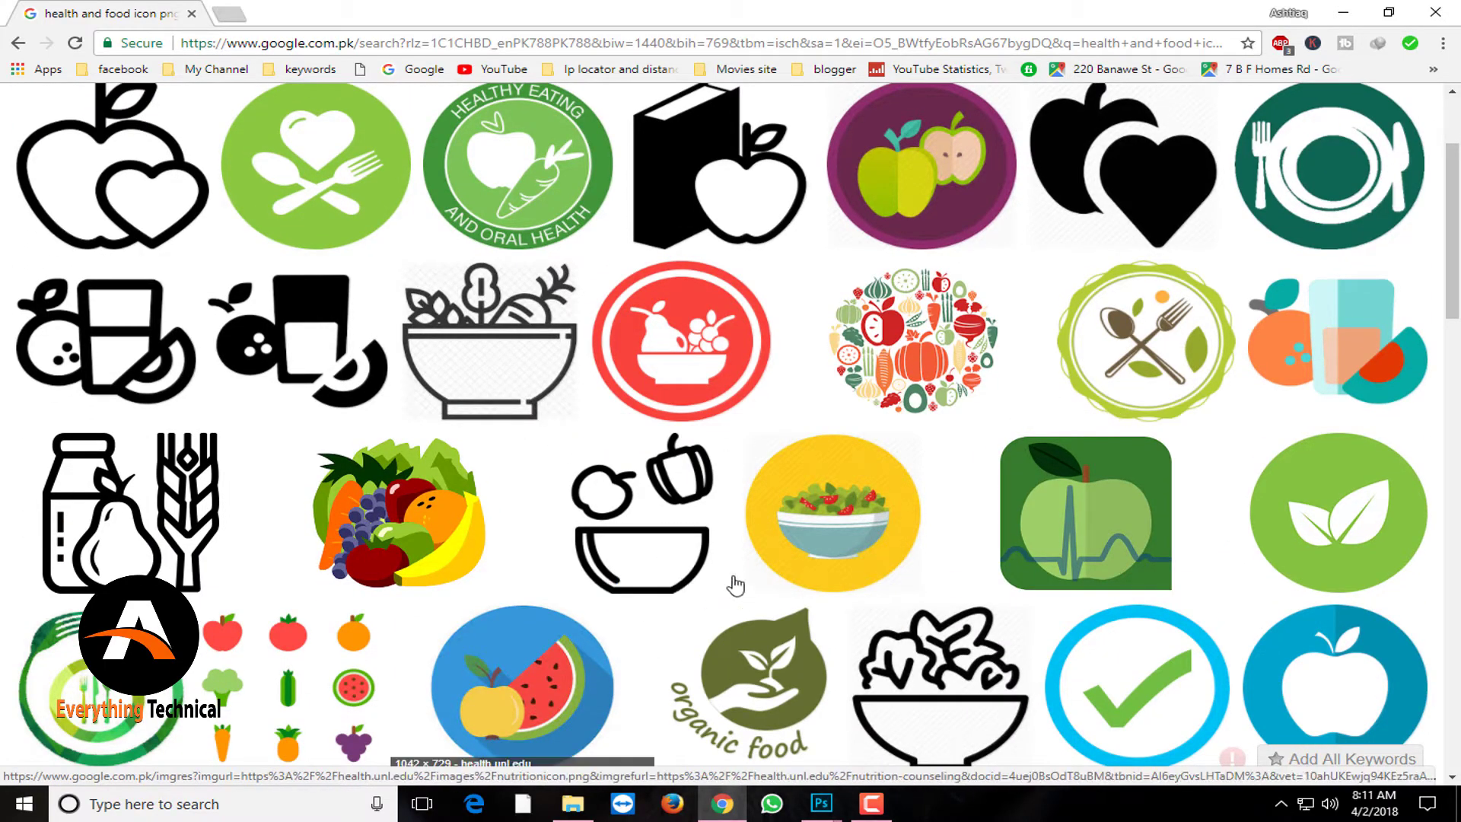
scroll(783, 540, down, 6)
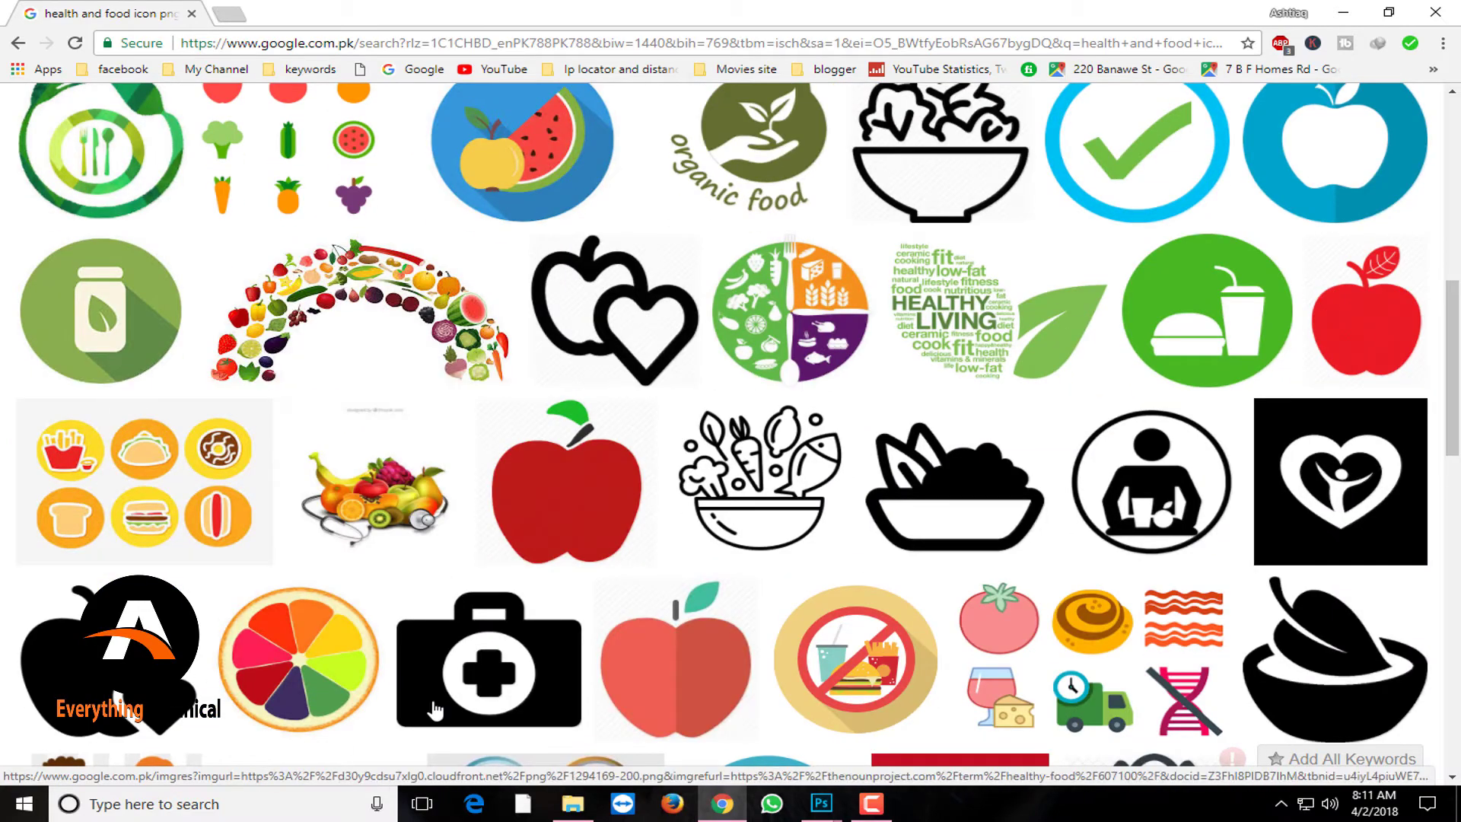
scroll(712, 518, down, 4)
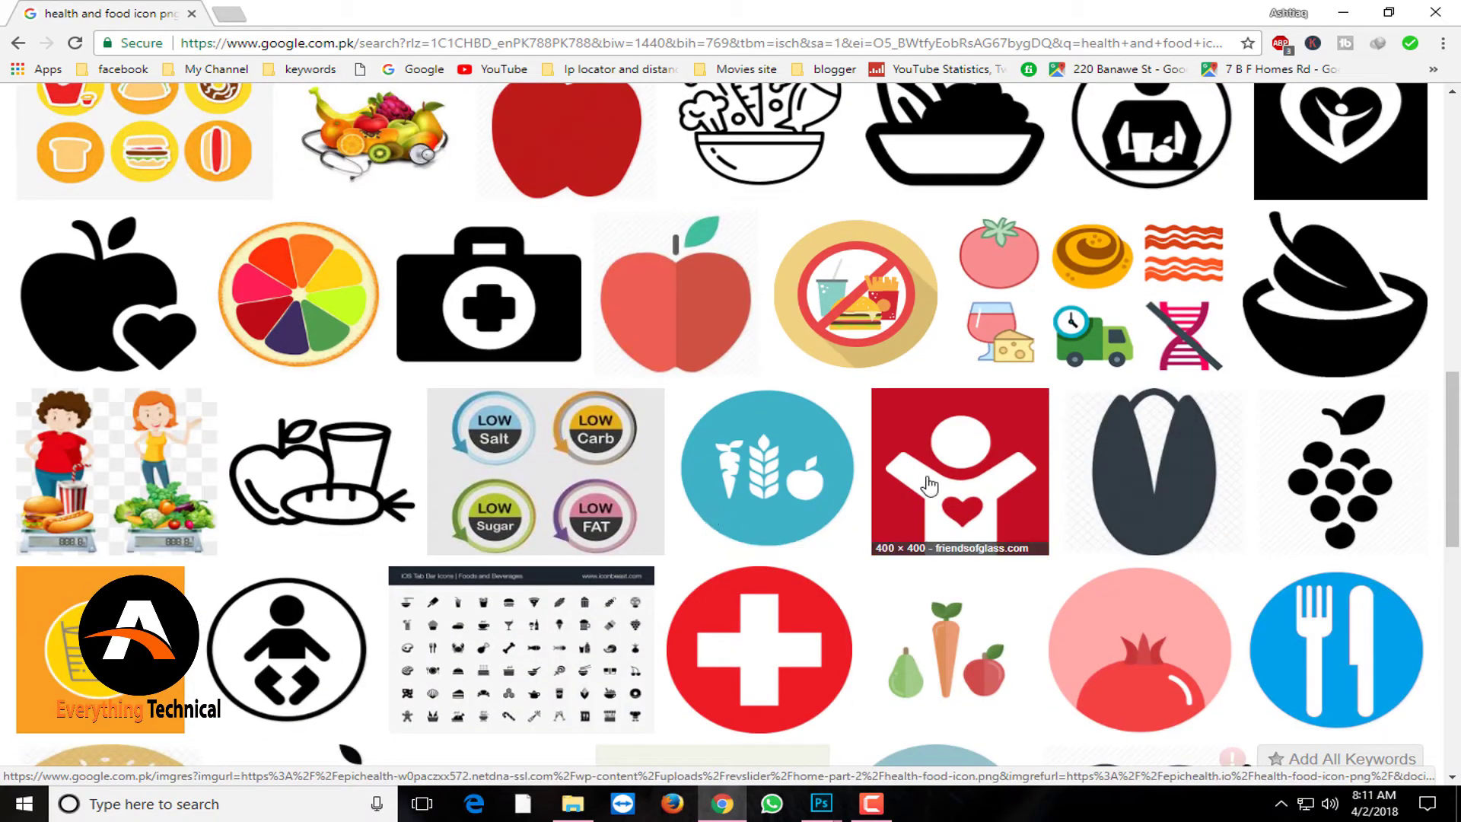
scroll(988, 460, down, 5)
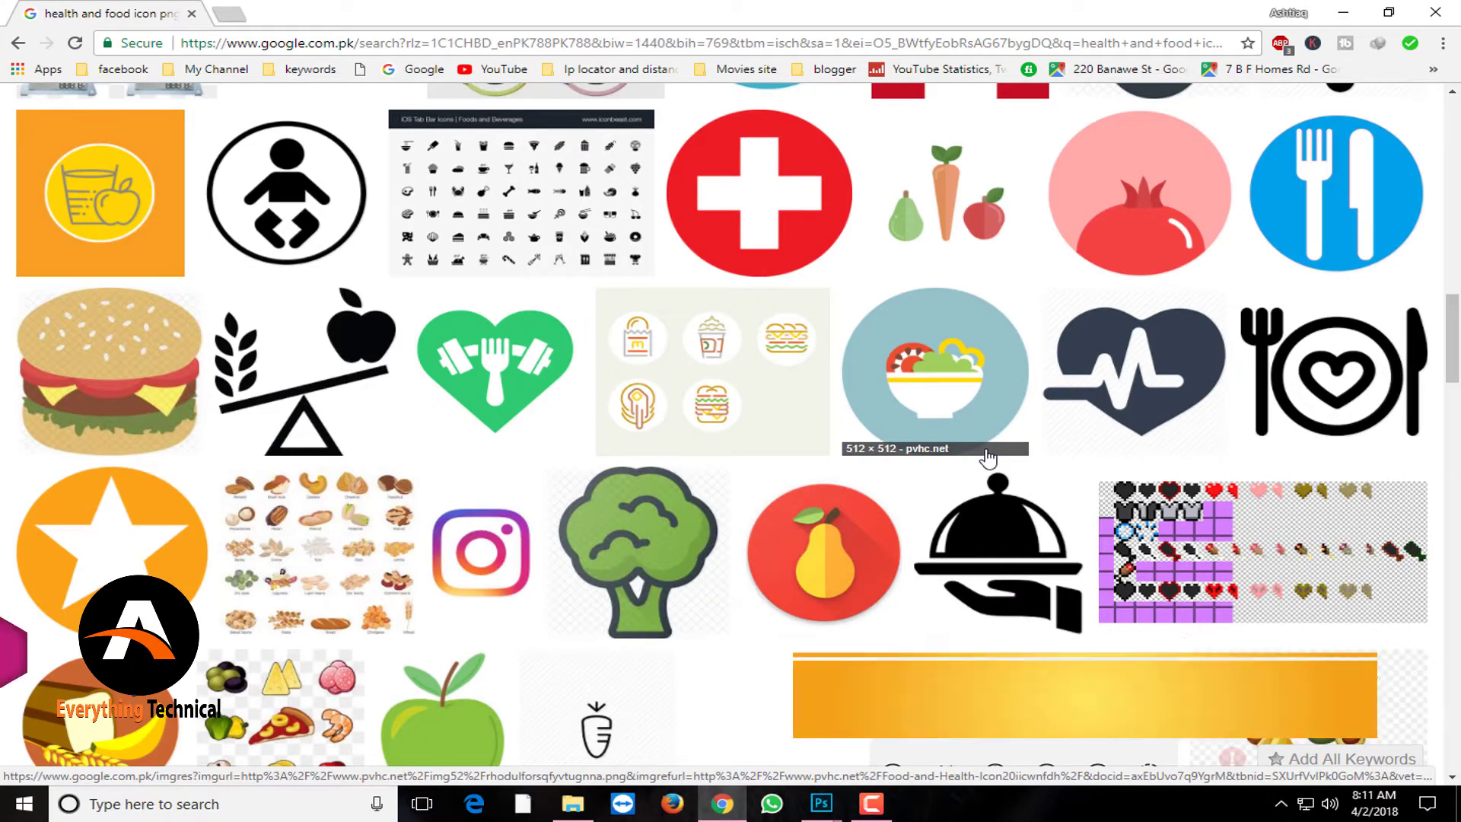
scroll(988, 458, up, 5)
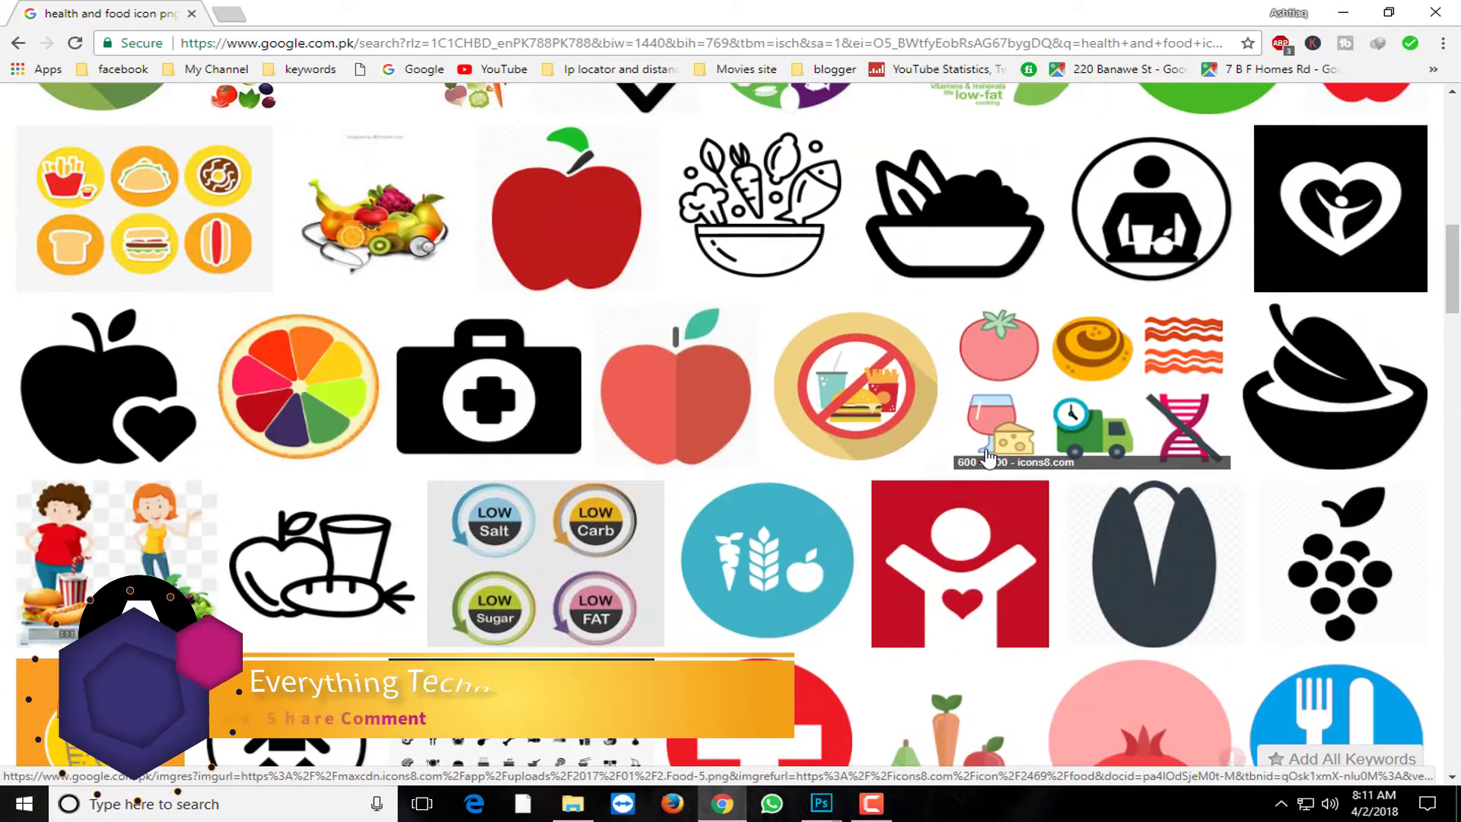
scroll(987, 458, up, 5)
scroll(988, 458, up, 1)
scroll(988, 458, up, 2)
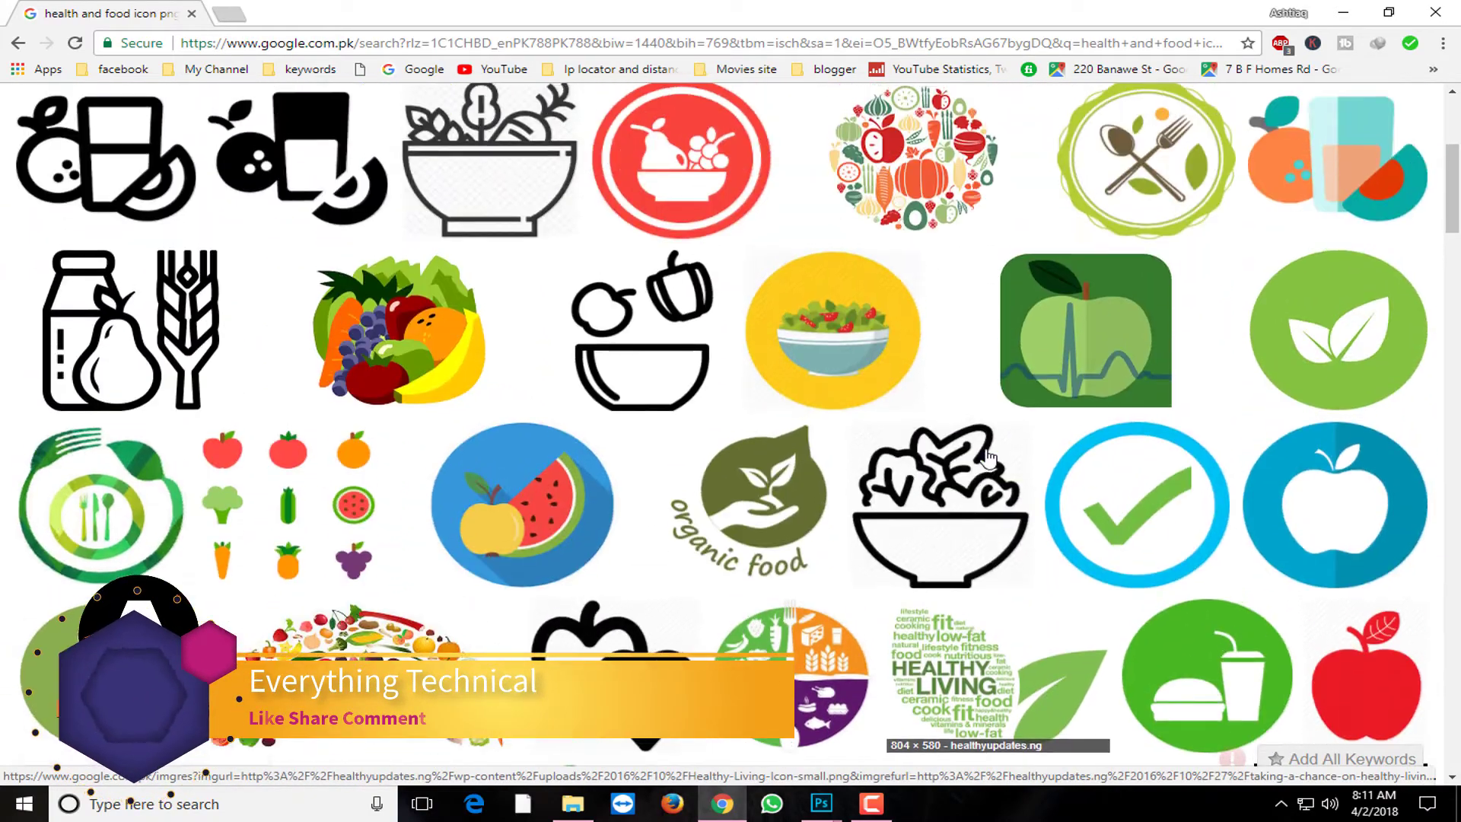
scroll(988, 458, up, 2)
scroll(988, 458, up, 2)
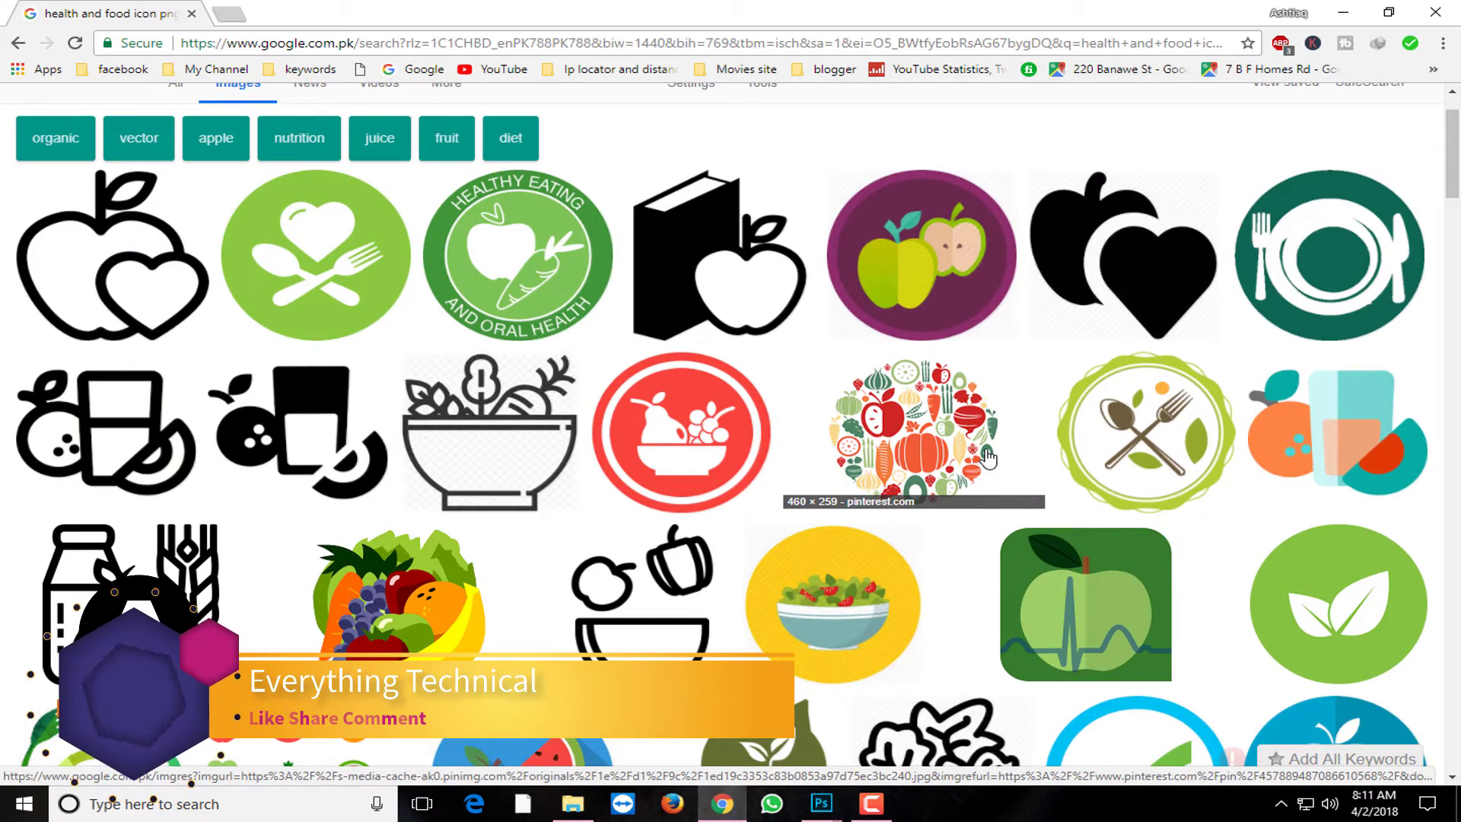
Preview several food logos and settle on the Healthy Life logo.
click(1125, 398)
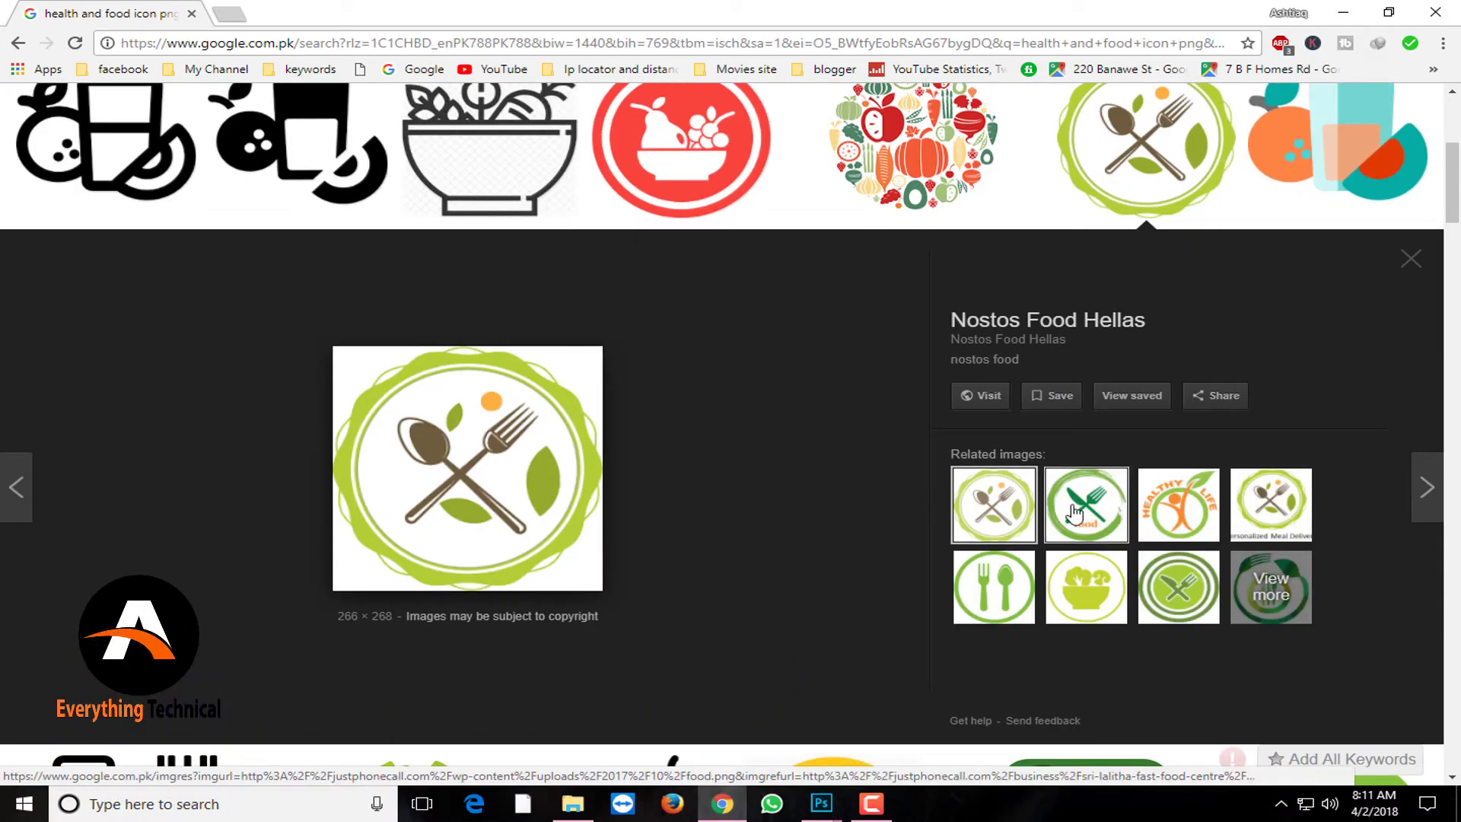
click(1185, 507)
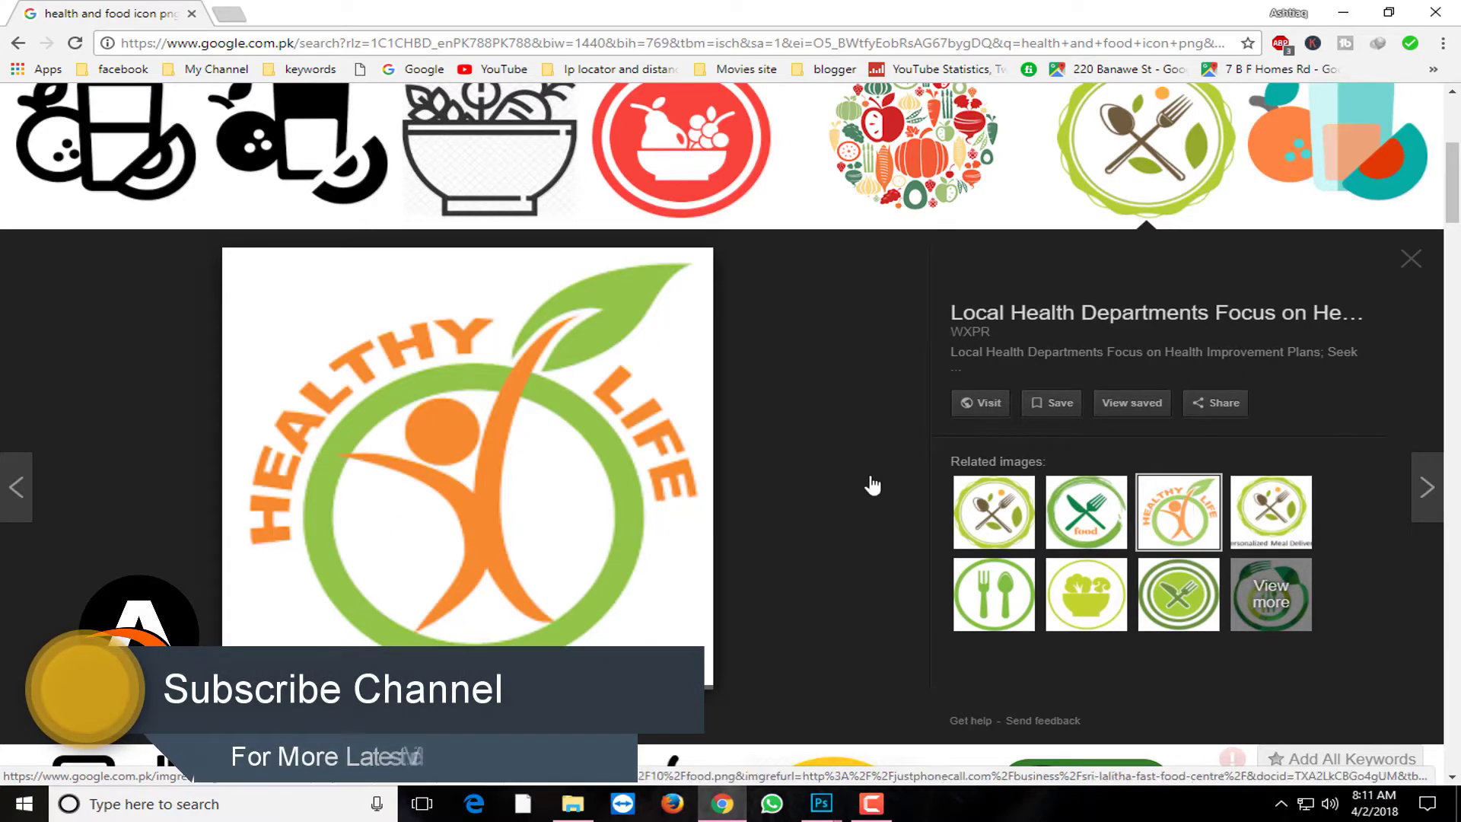
click(1079, 526)
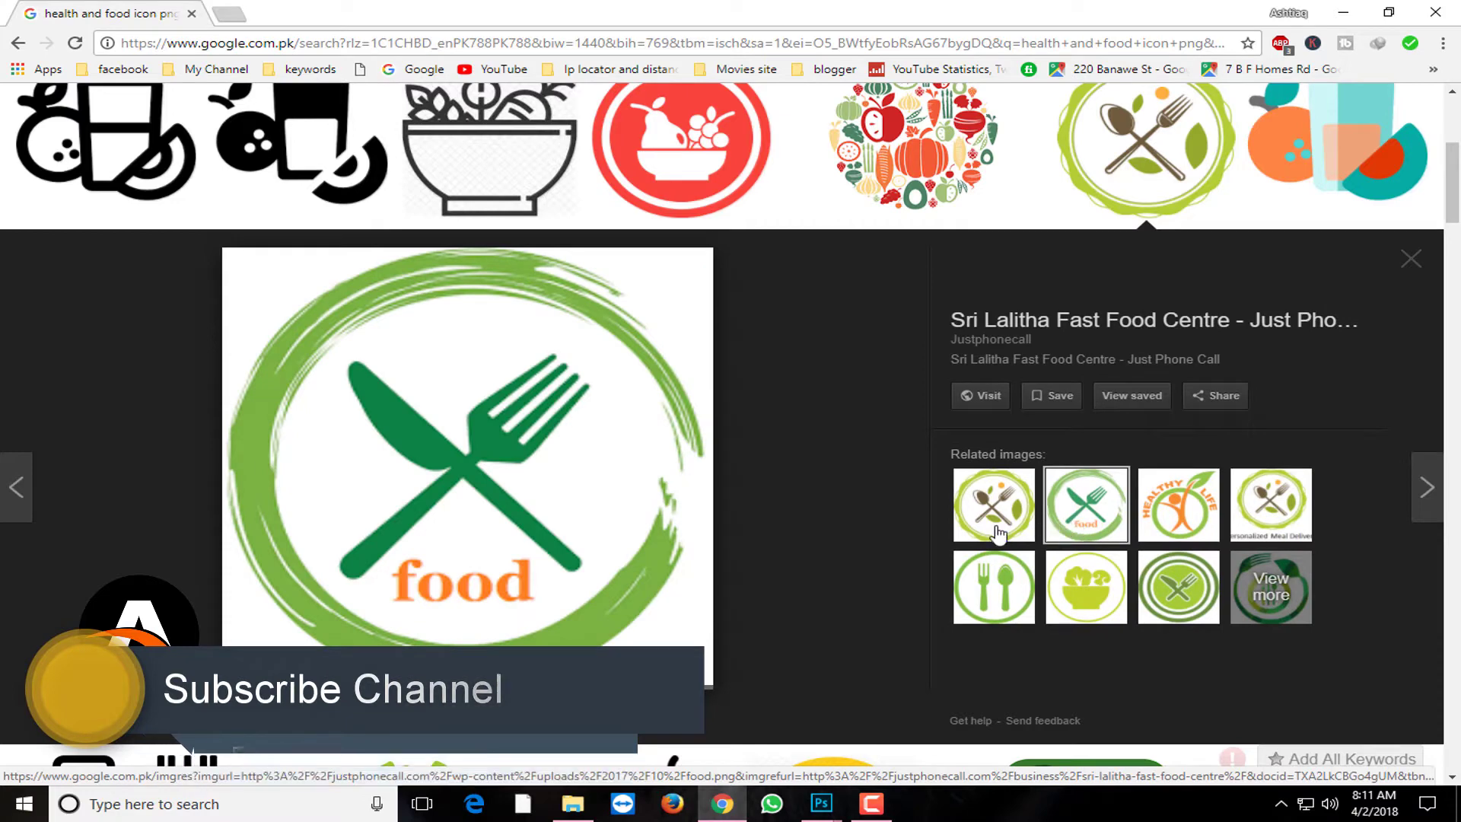
click(1189, 508)
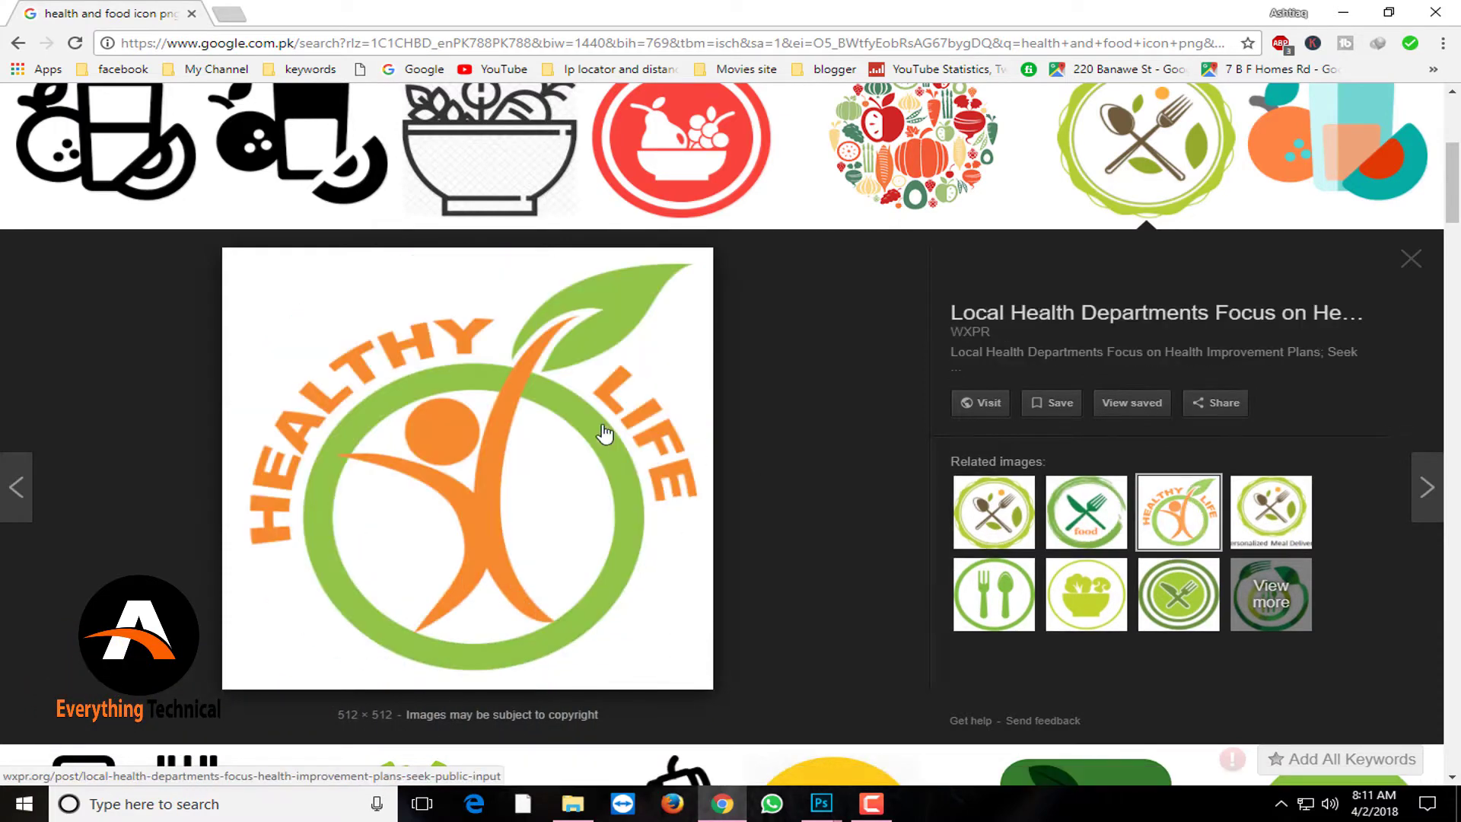
Save the Healthy Life logo to the desktop as healthy_life.png and return to Photoshop.
right_click(512, 449)
click(580, 605)
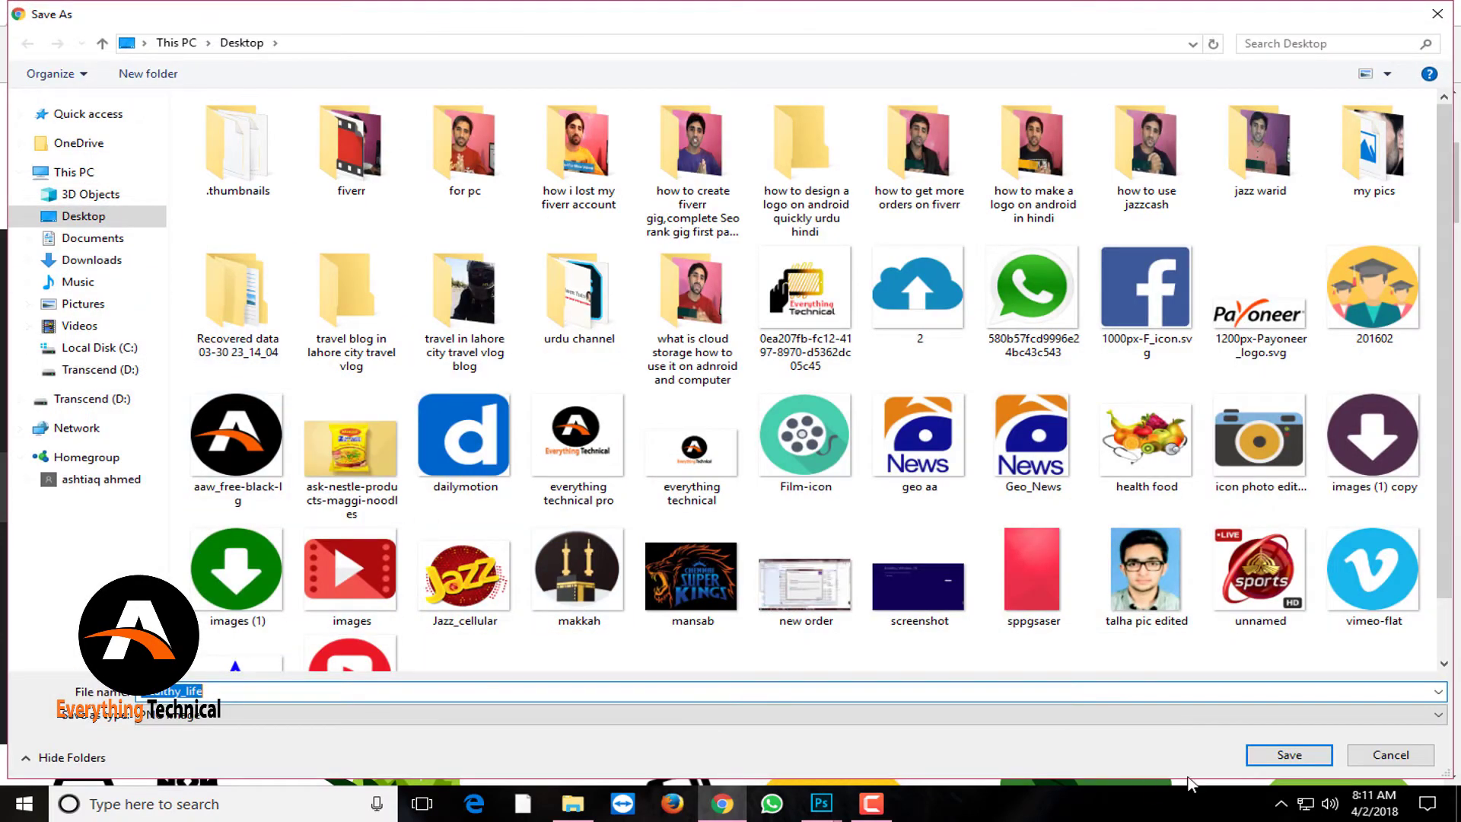
click(1290, 755)
mouse_move(820, 804)
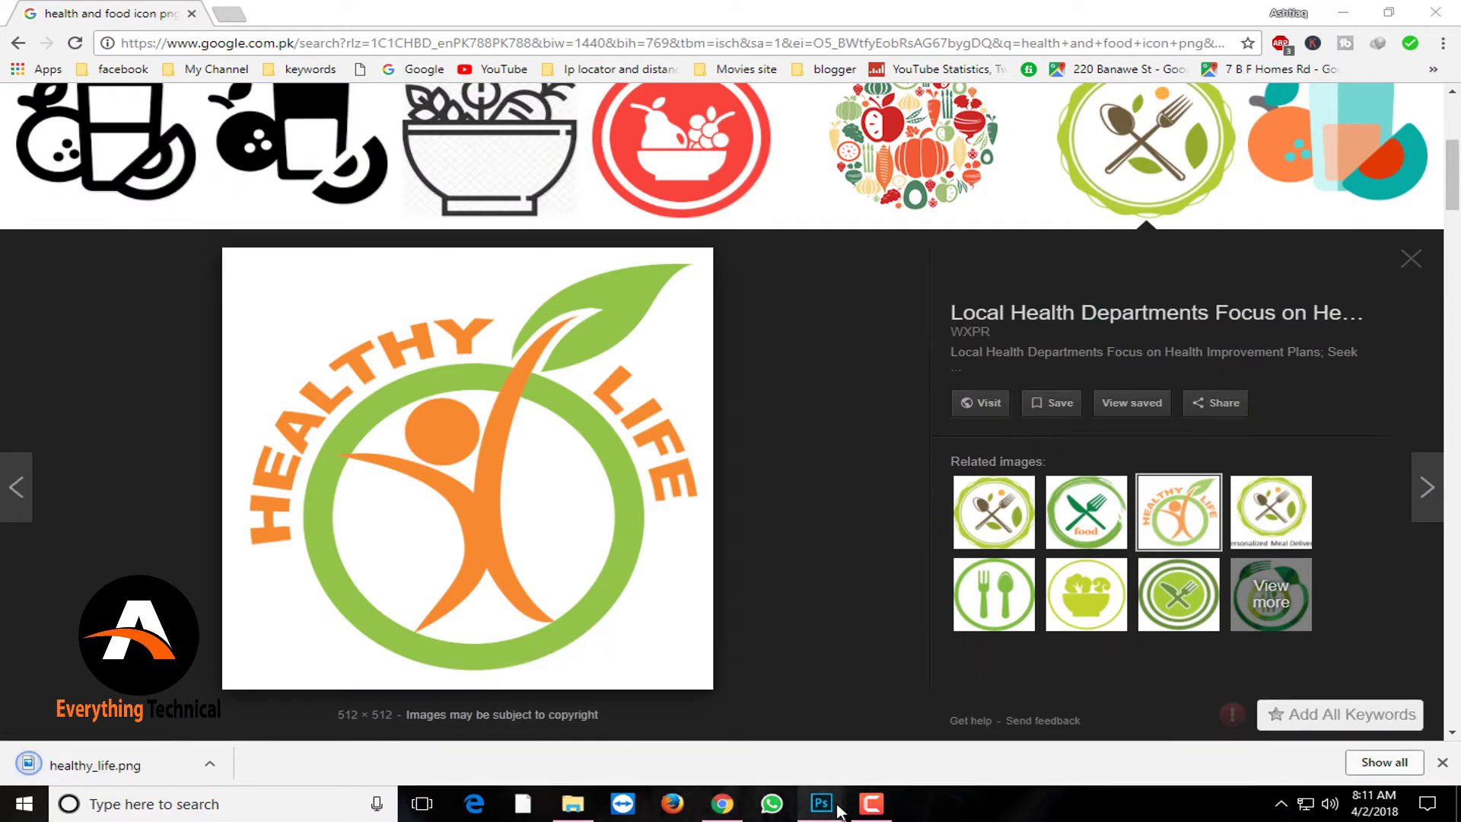
click(617, 726)
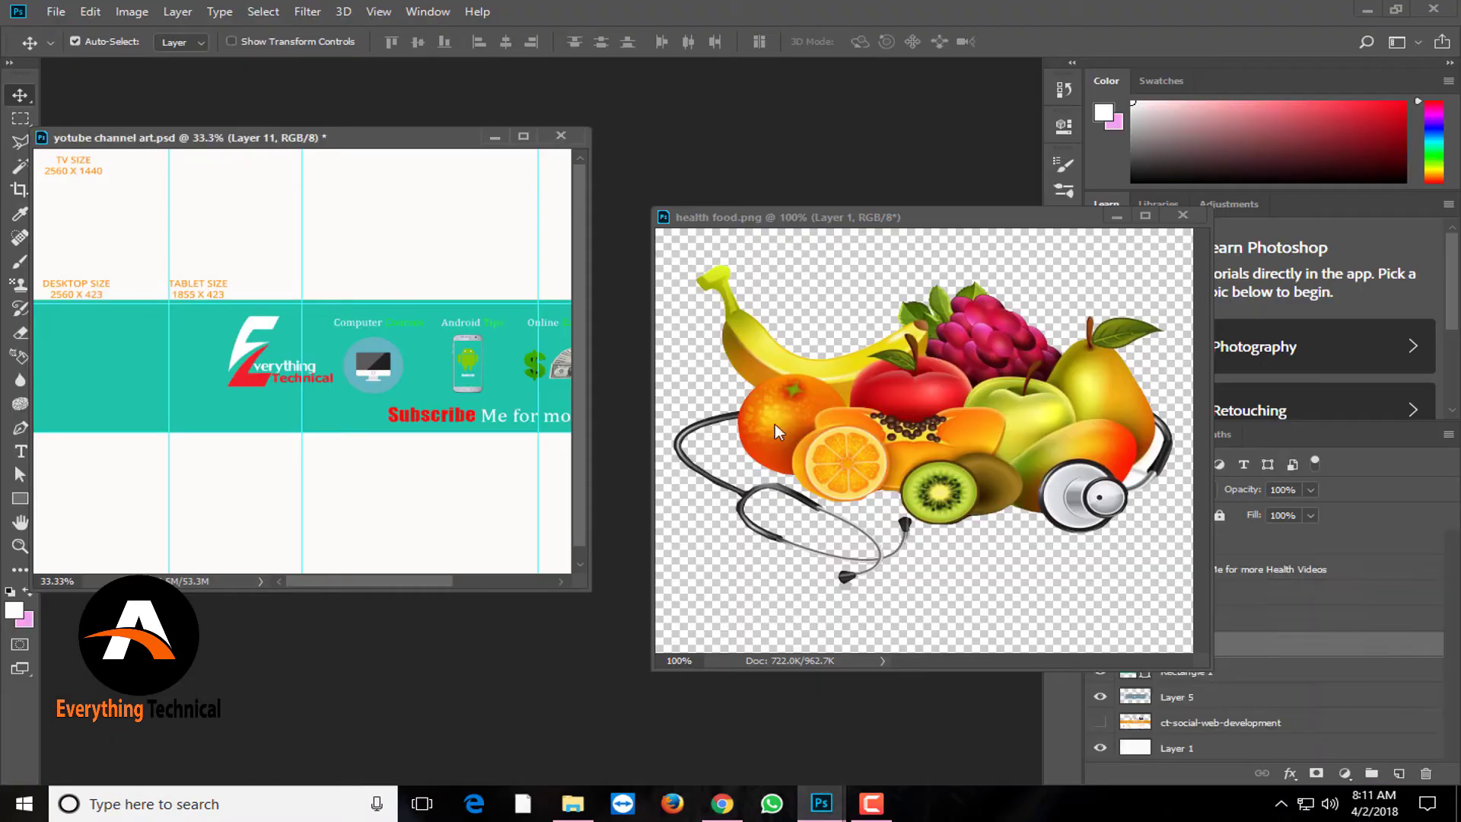
Minimize the health food window, open healthy_life.png, and float it in its own window.
drag(1017, 221, 715, 457)
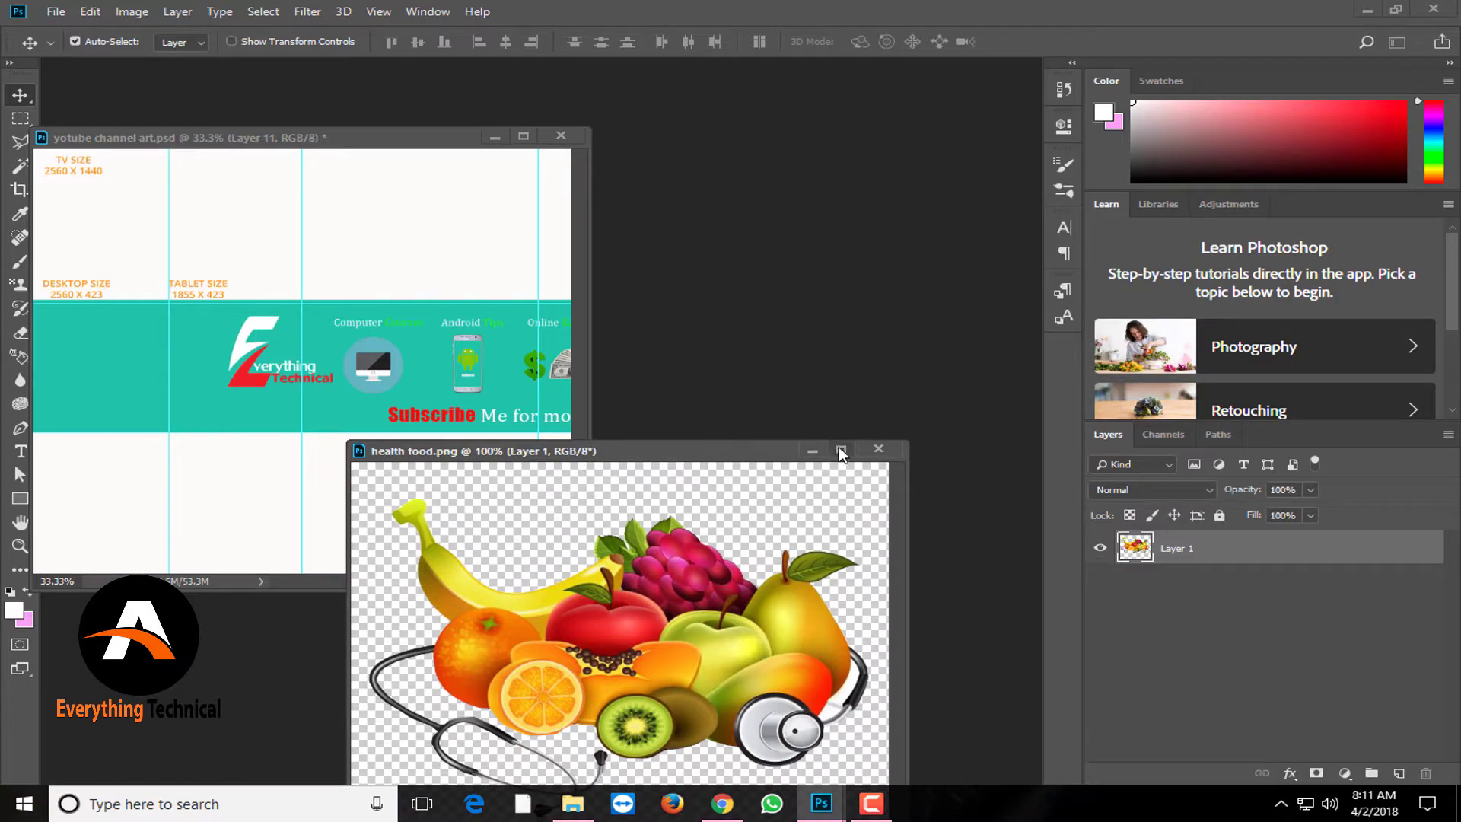
click(810, 451)
key(ctrl+o)
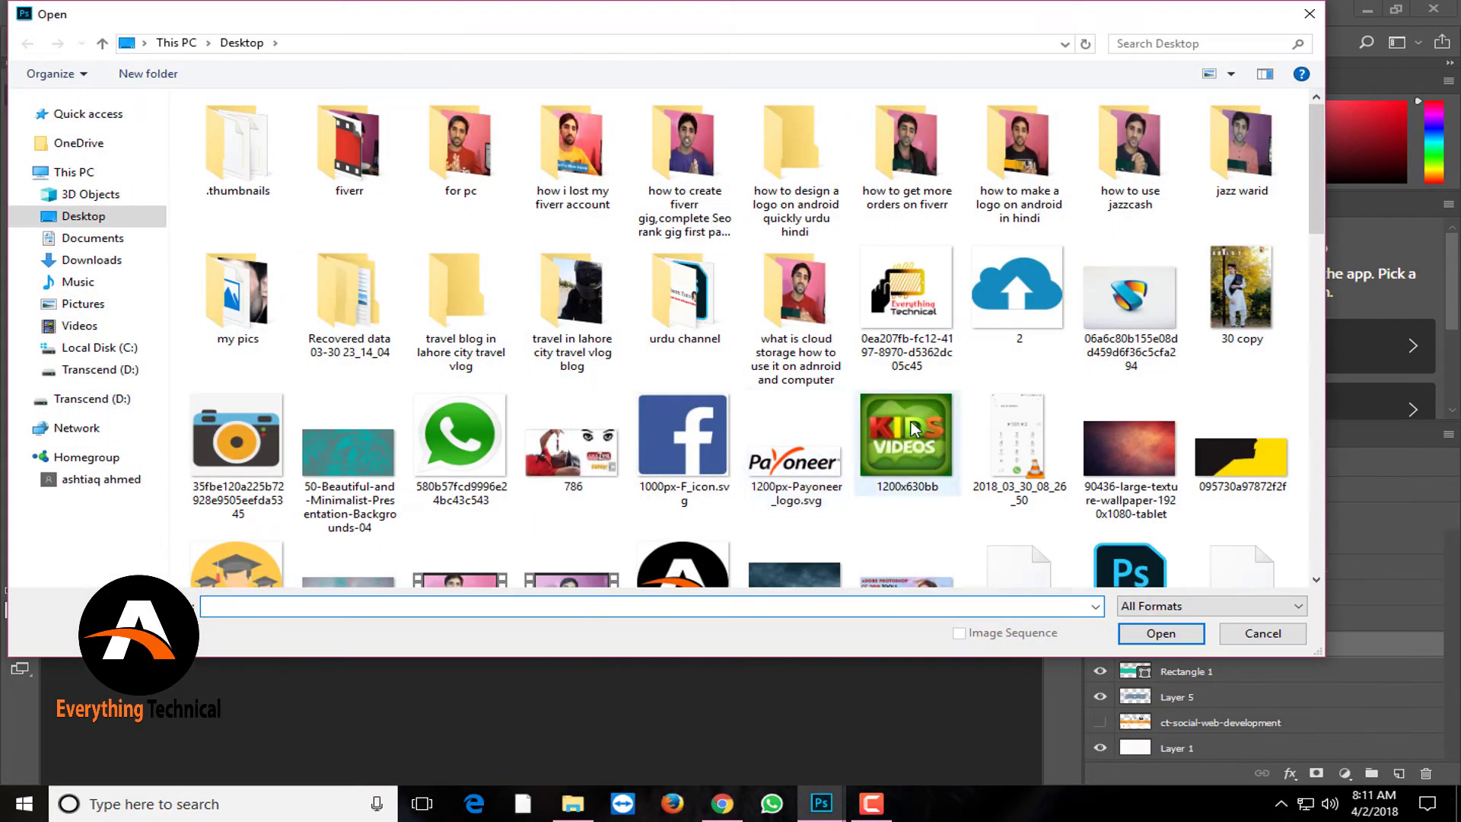
click(911, 421)
text(ha)
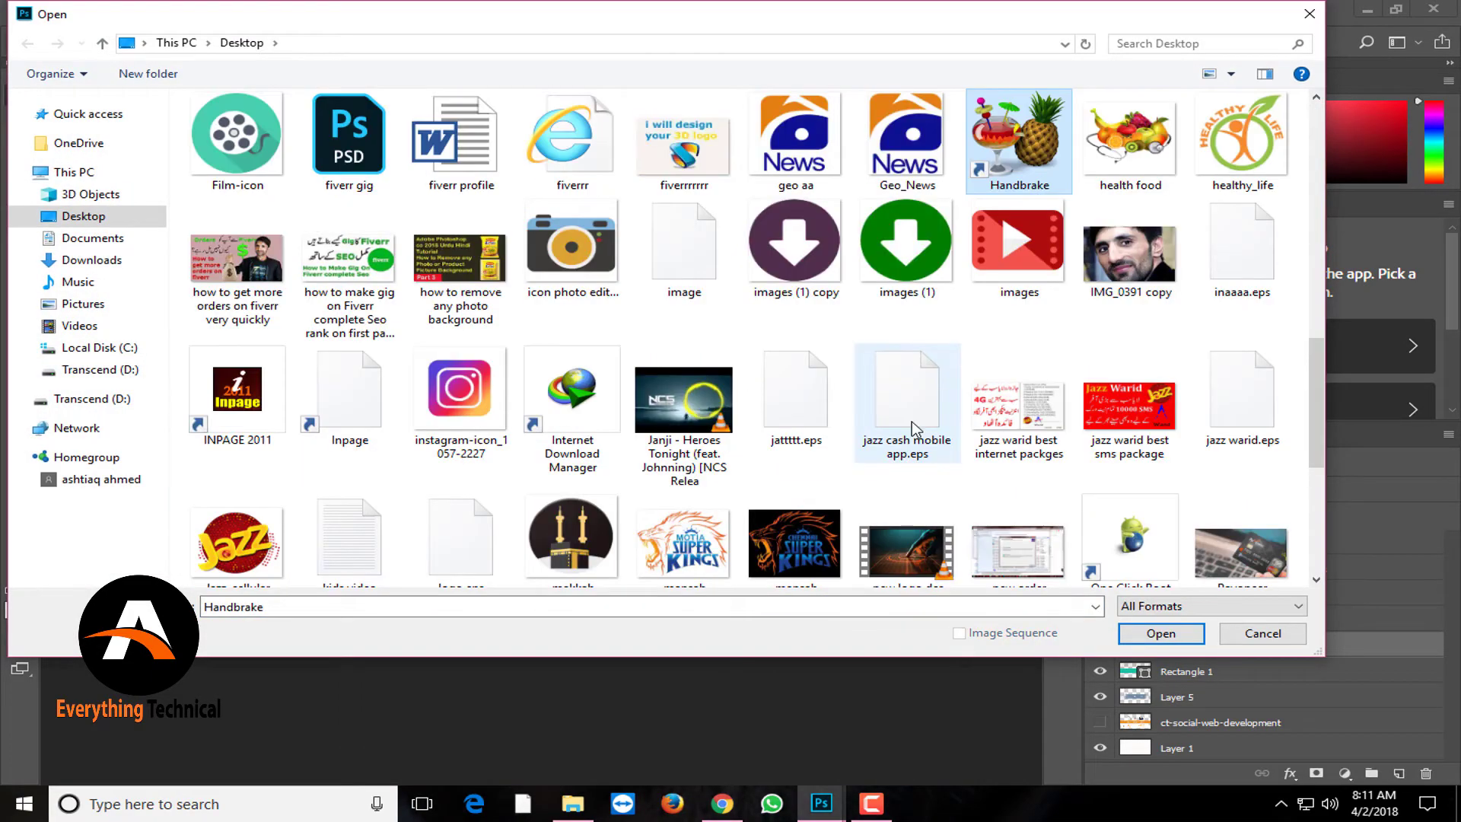
click(1148, 118)
double_click(1237, 152)
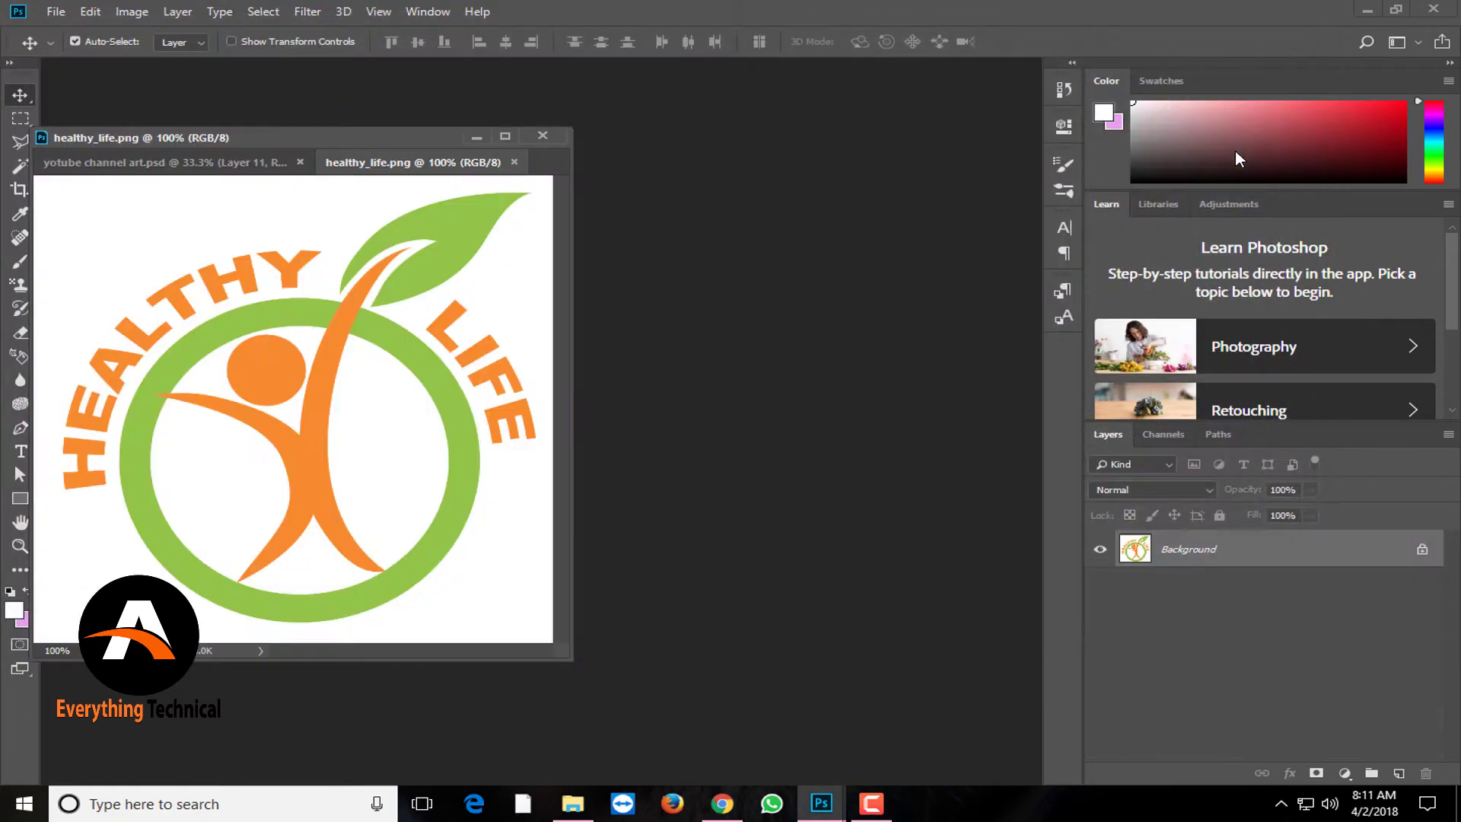
drag(443, 186, 761, 274)
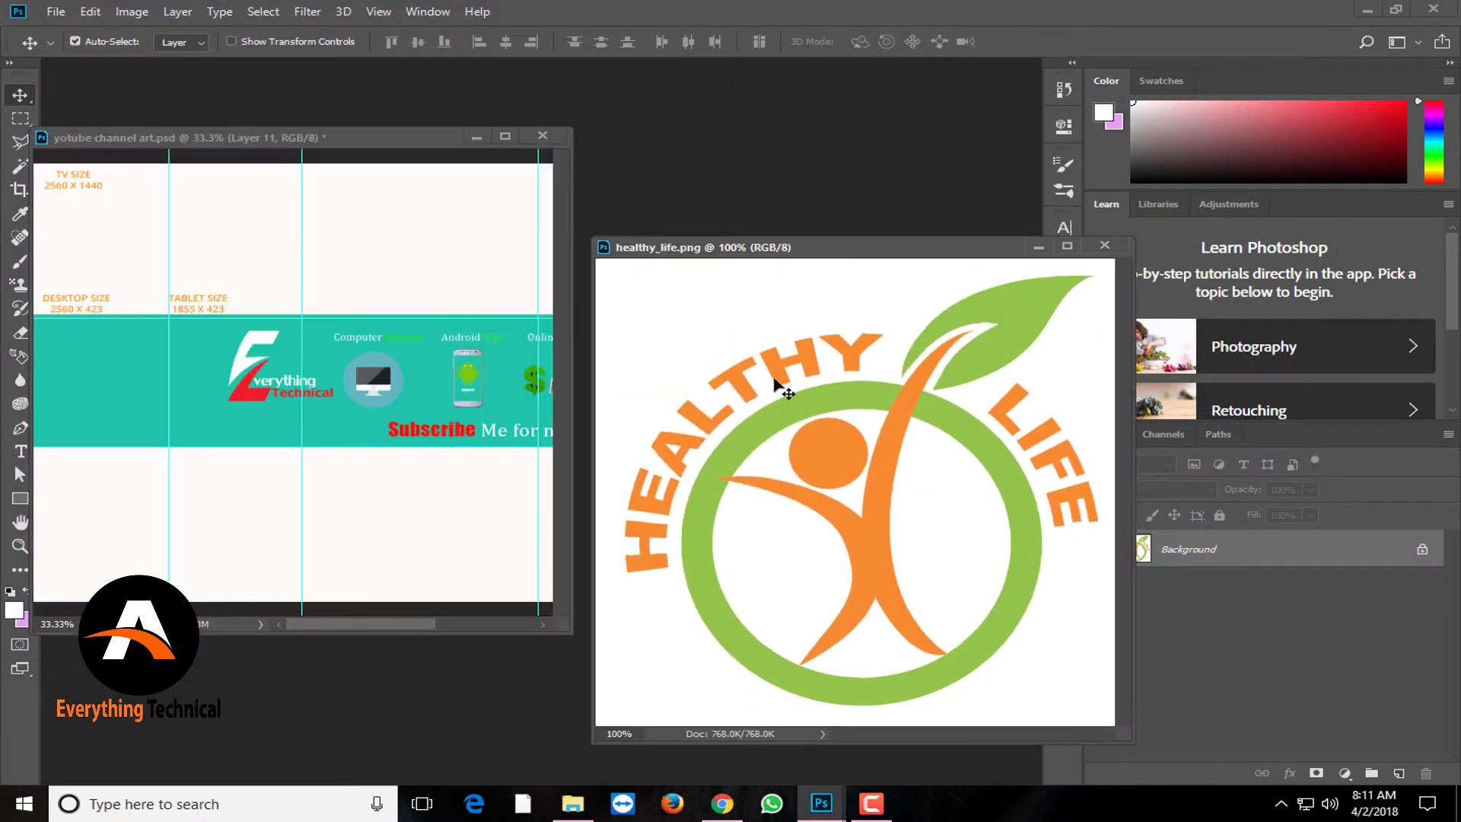
Position the logo window beside the channel art and convert its Background into Layer 0.
drag(784, 388, 647, 385)
click(828, 347)
drag(764, 253, 723, 165)
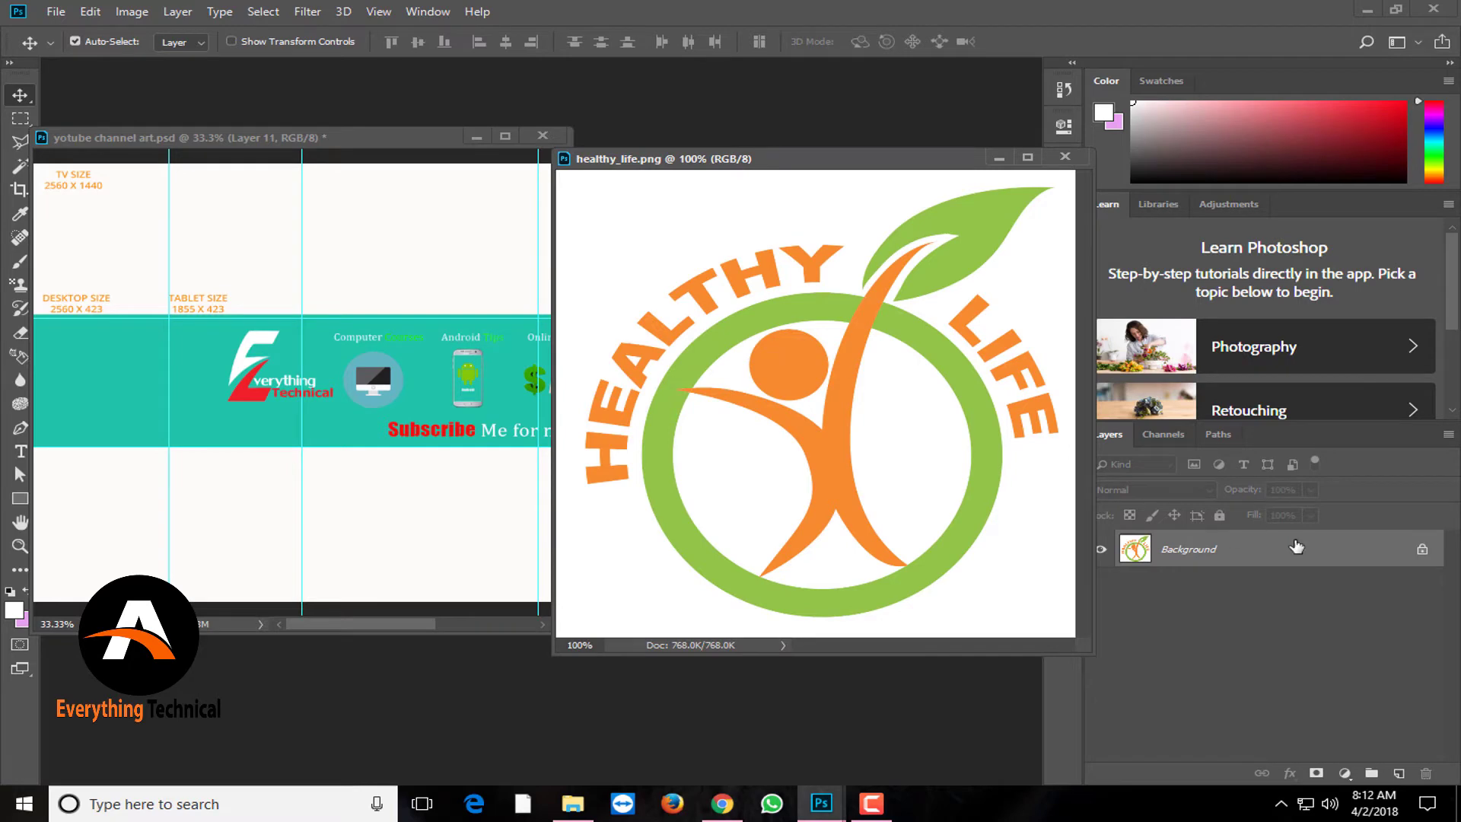
double_click(1321, 549)
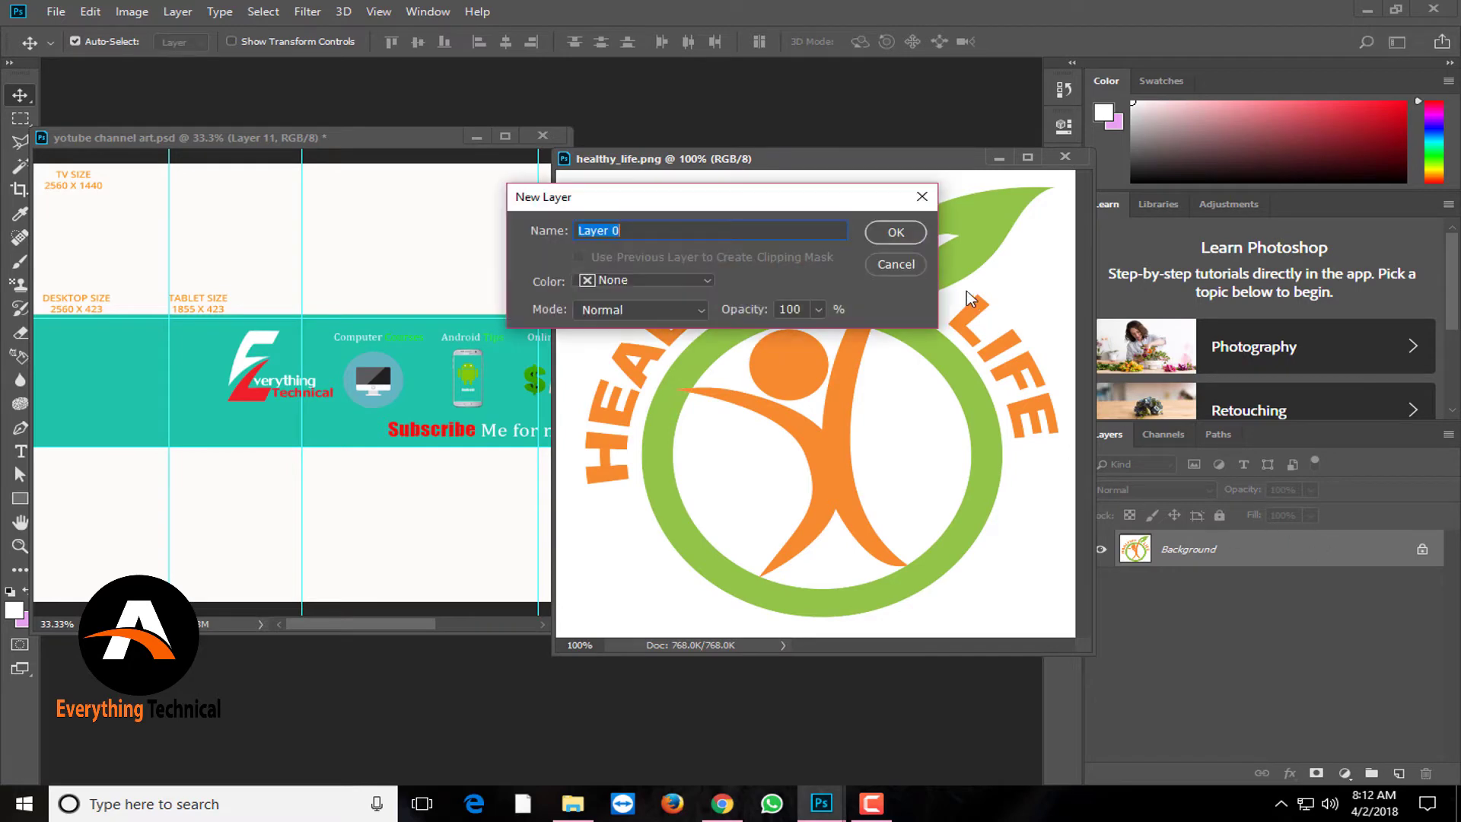
click(913, 232)
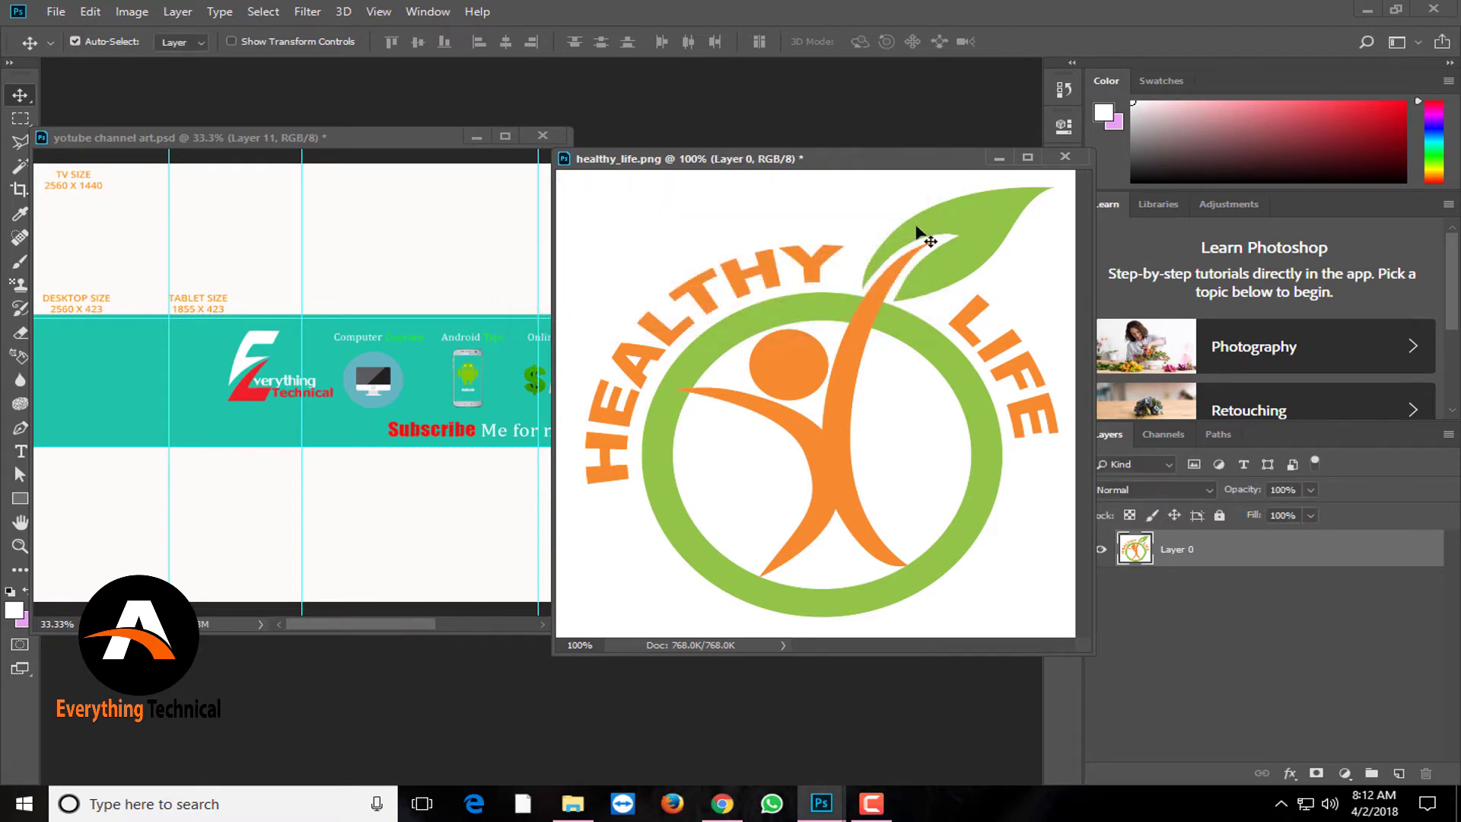
Magic Wand-select the white outside and inside the logo ring, delete it, then deselect.
click(15, 167)
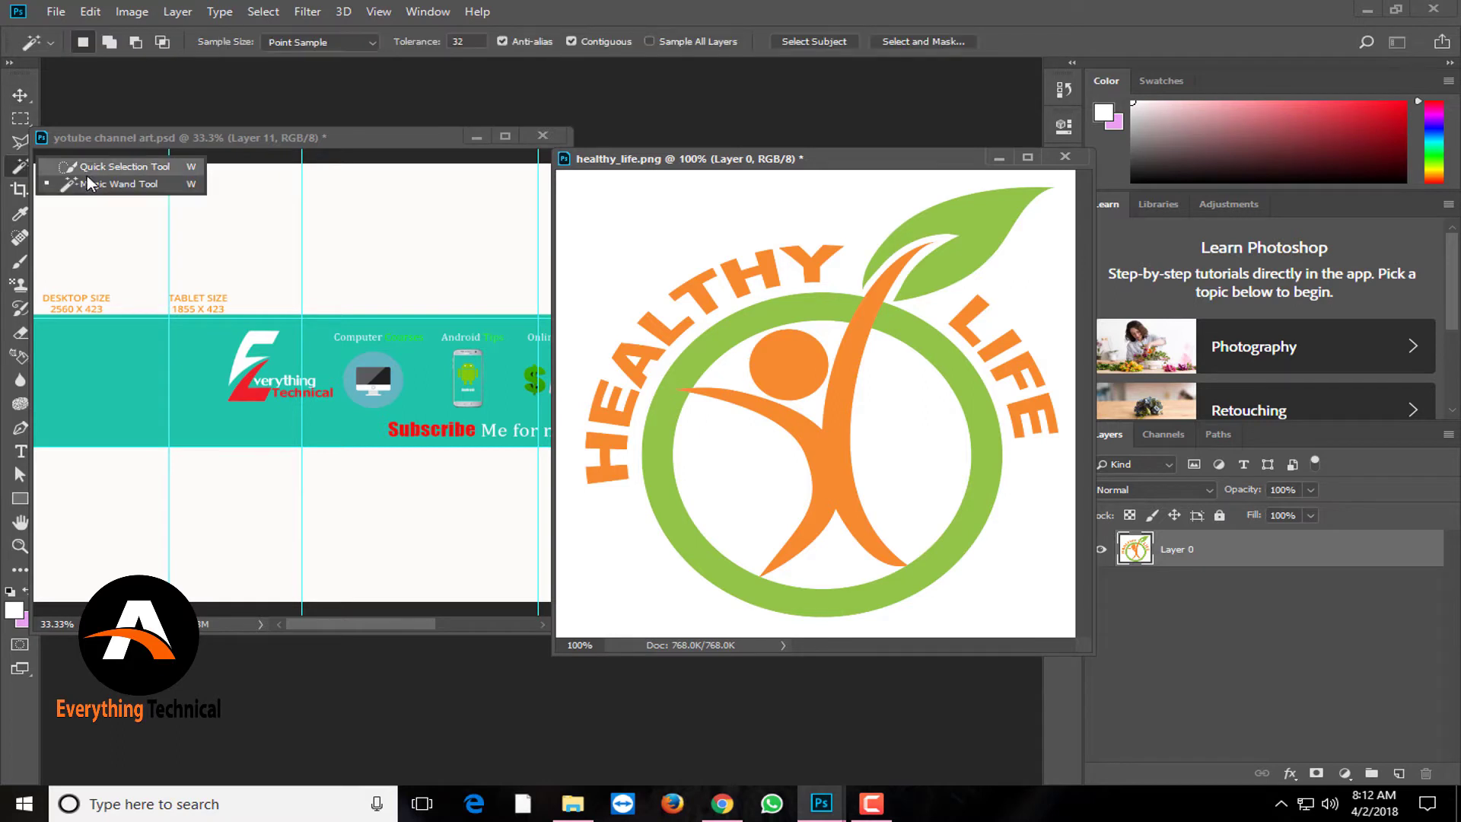
click(114, 167)
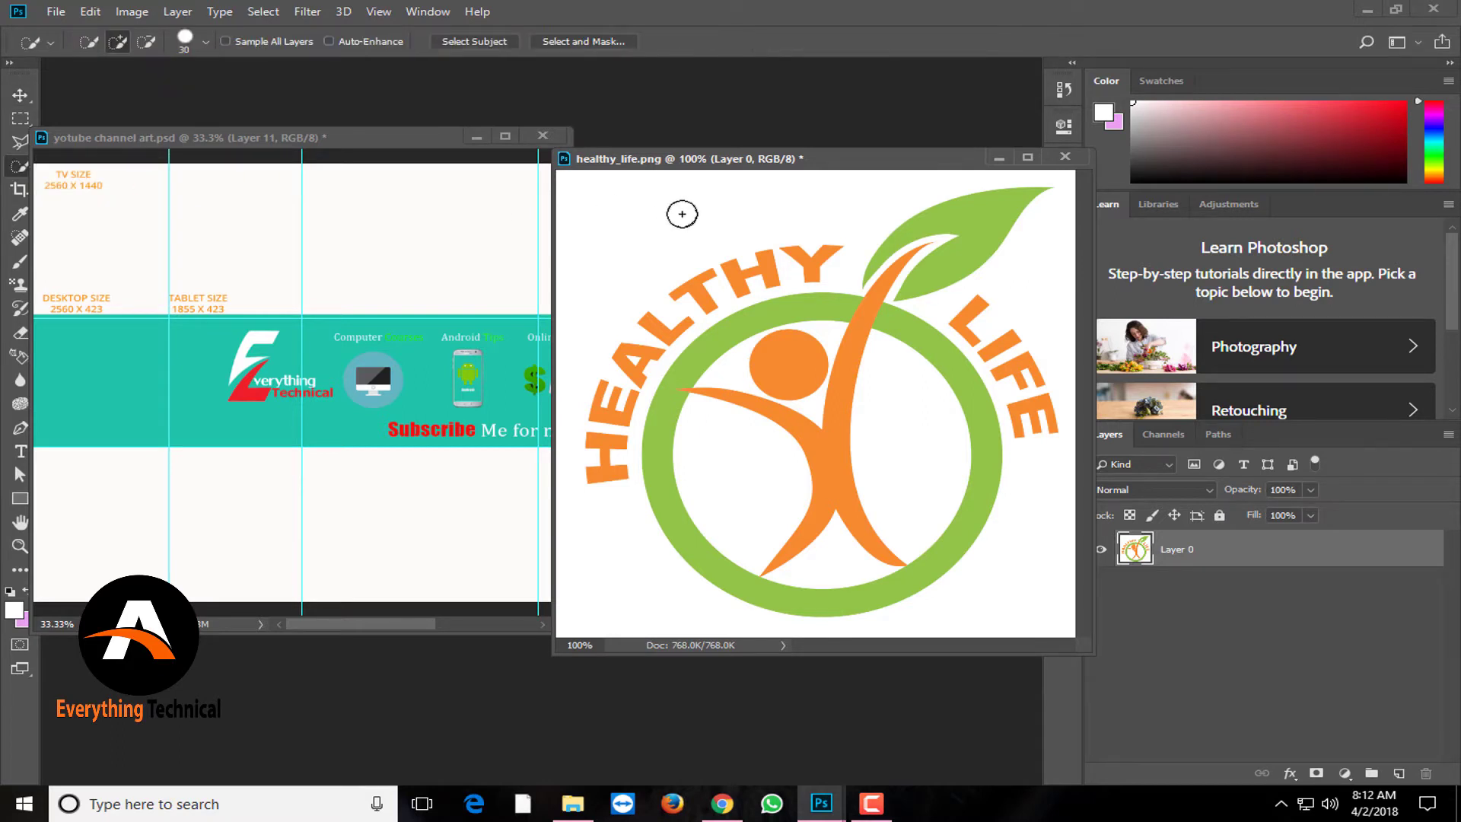
click(23, 166)
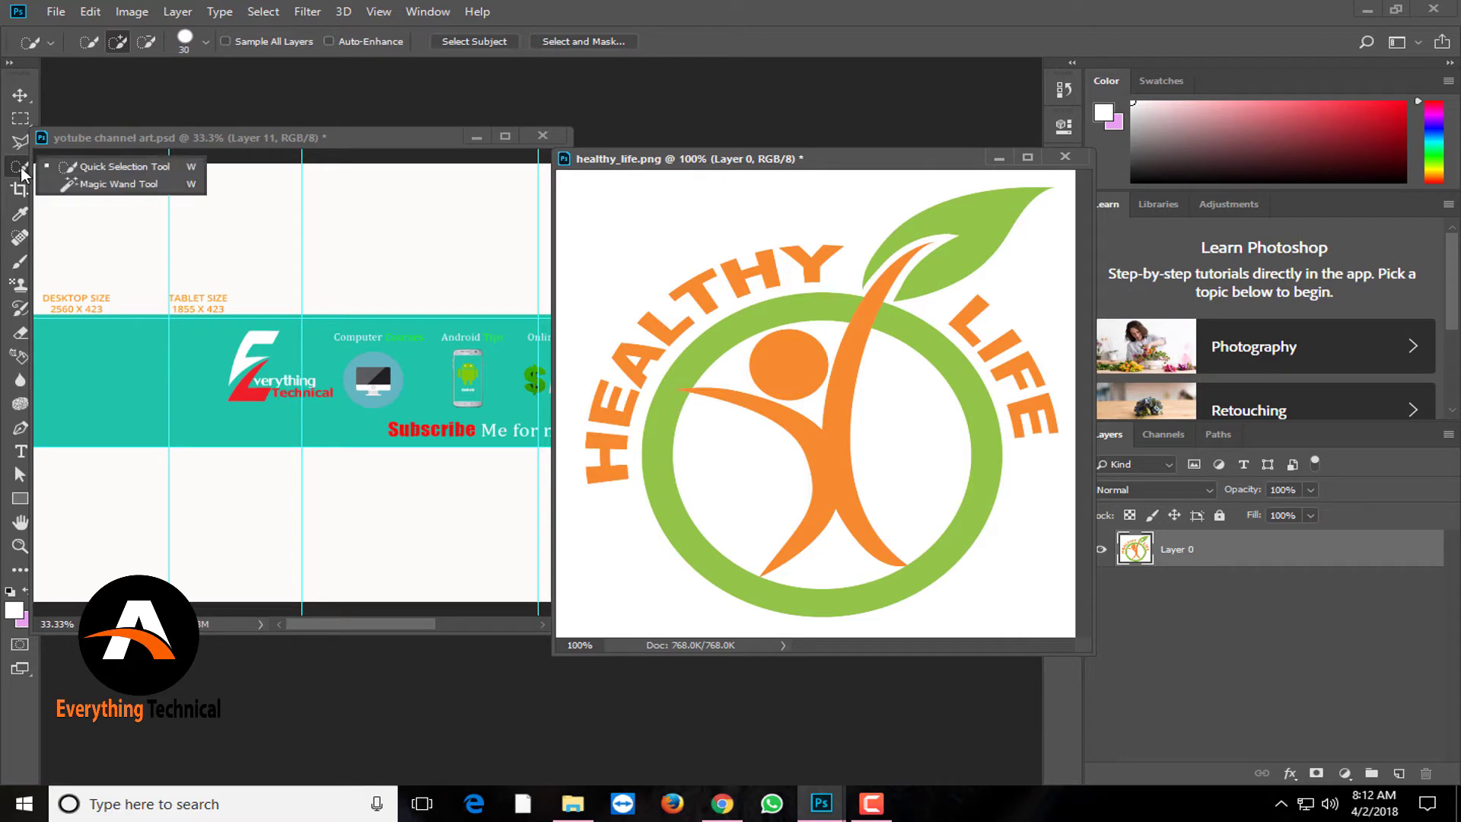
click(112, 185)
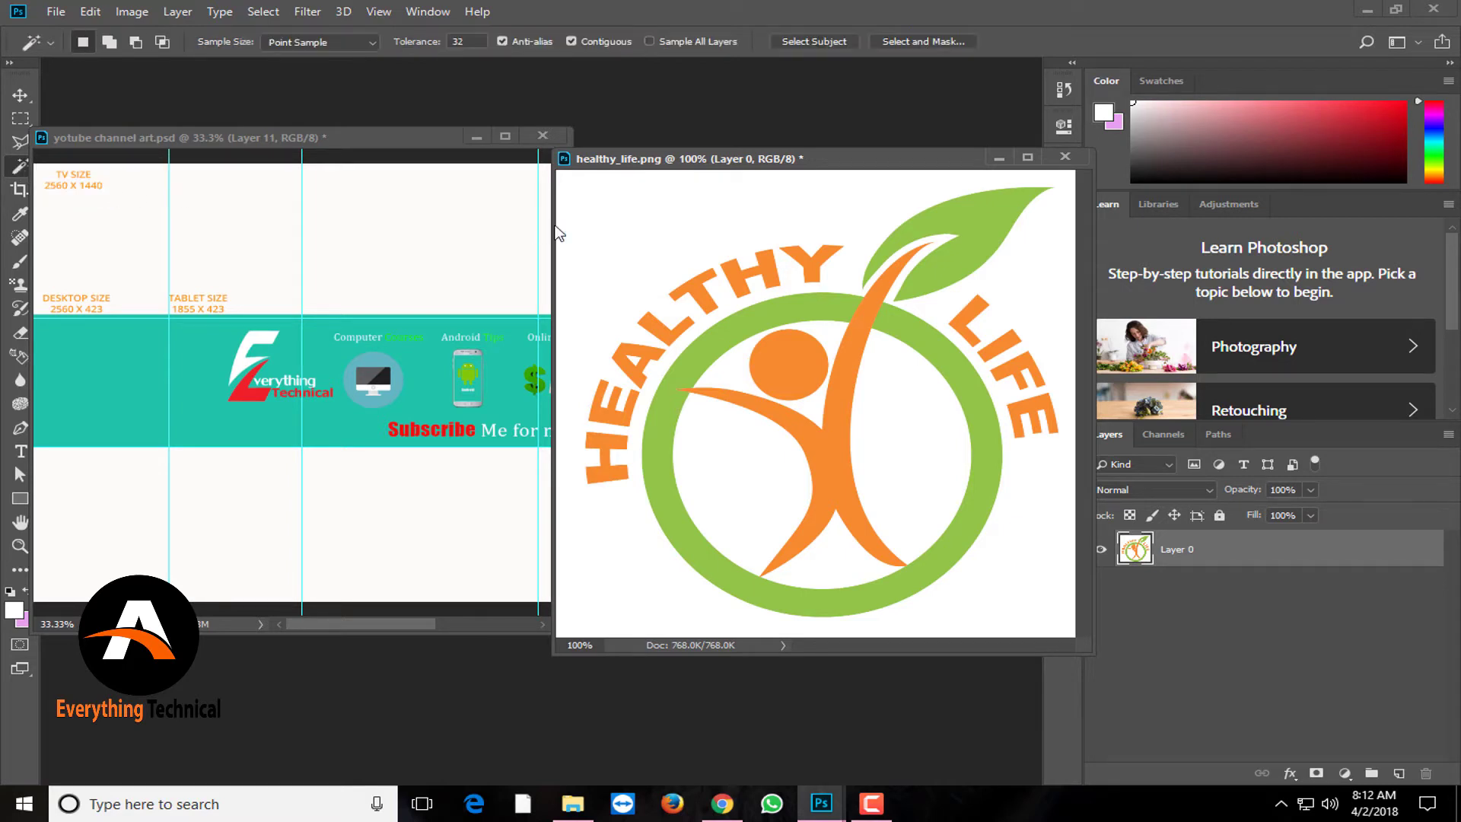
click(697, 229)
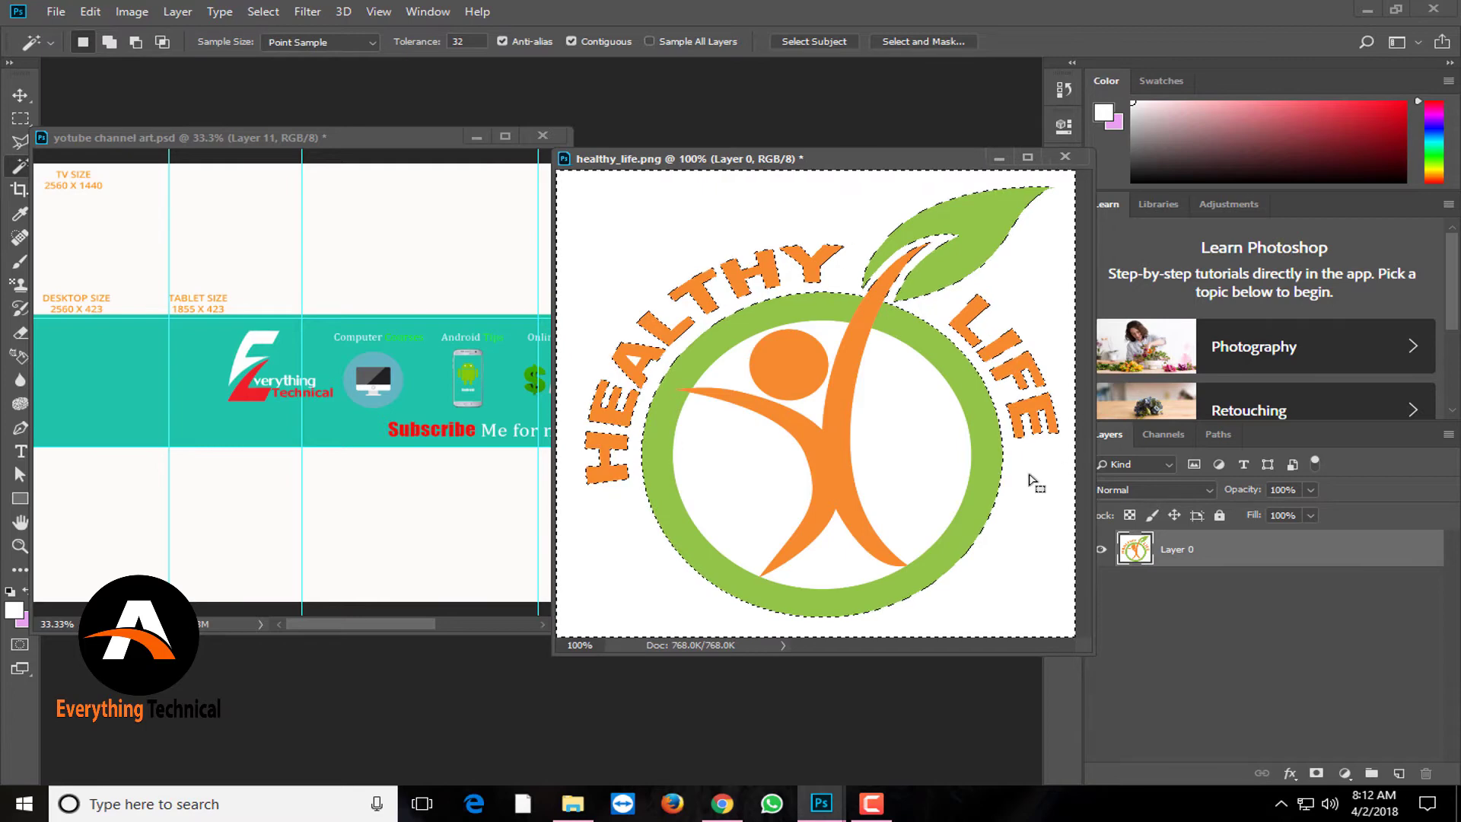
key(shift)
click(751, 462)
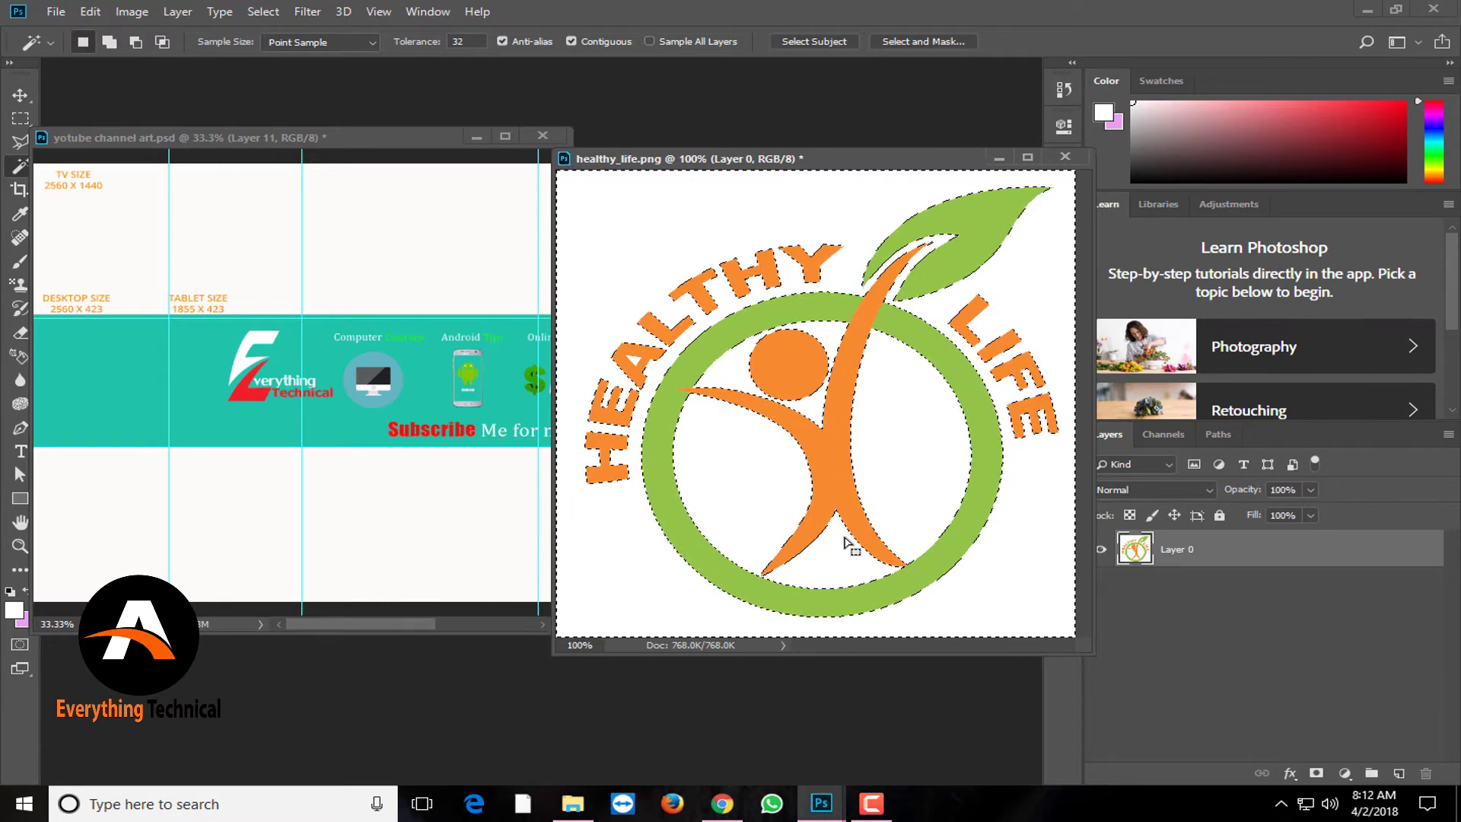
key(Delete)
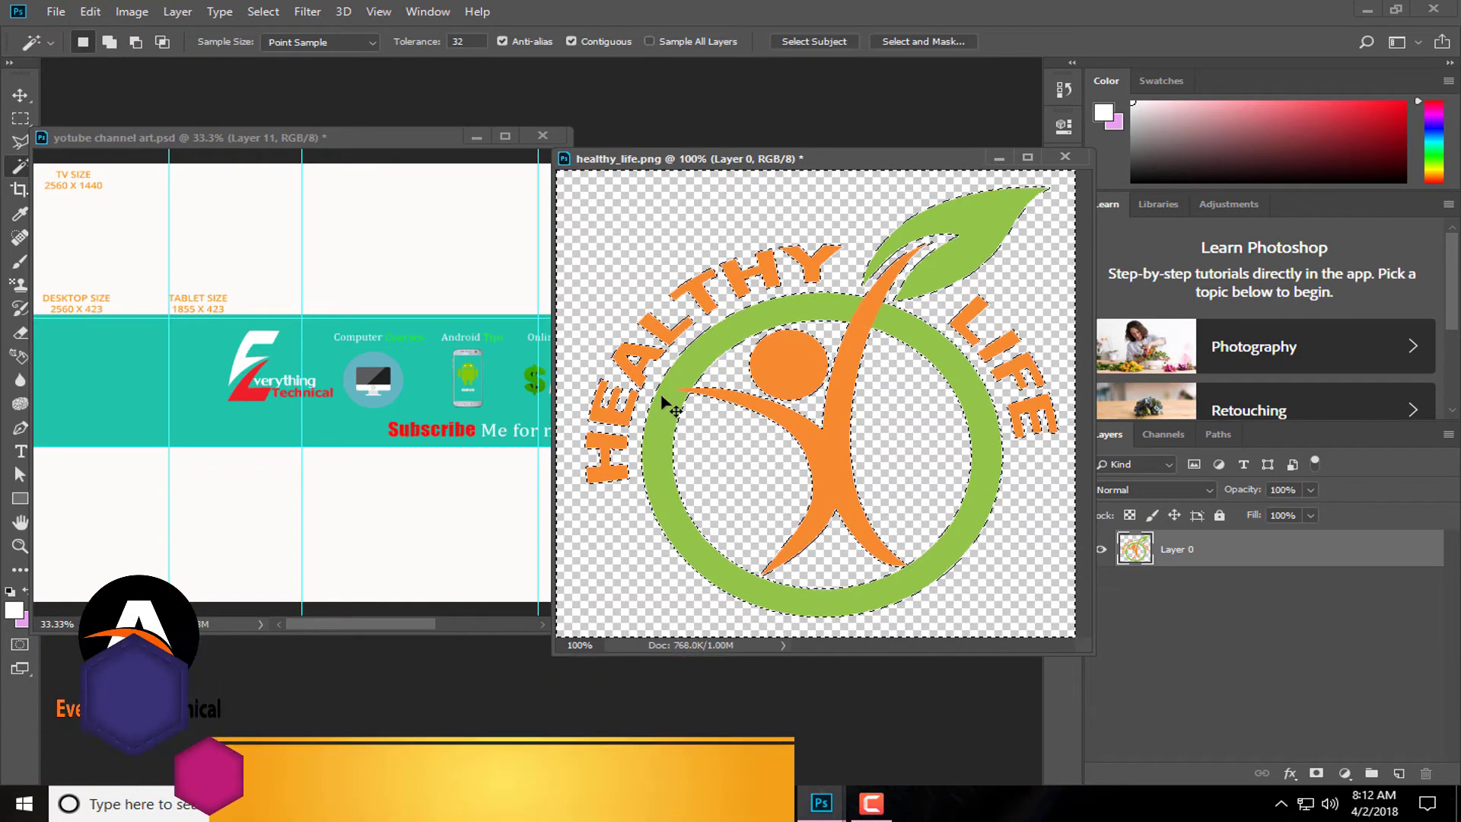
key(ctrl+d)
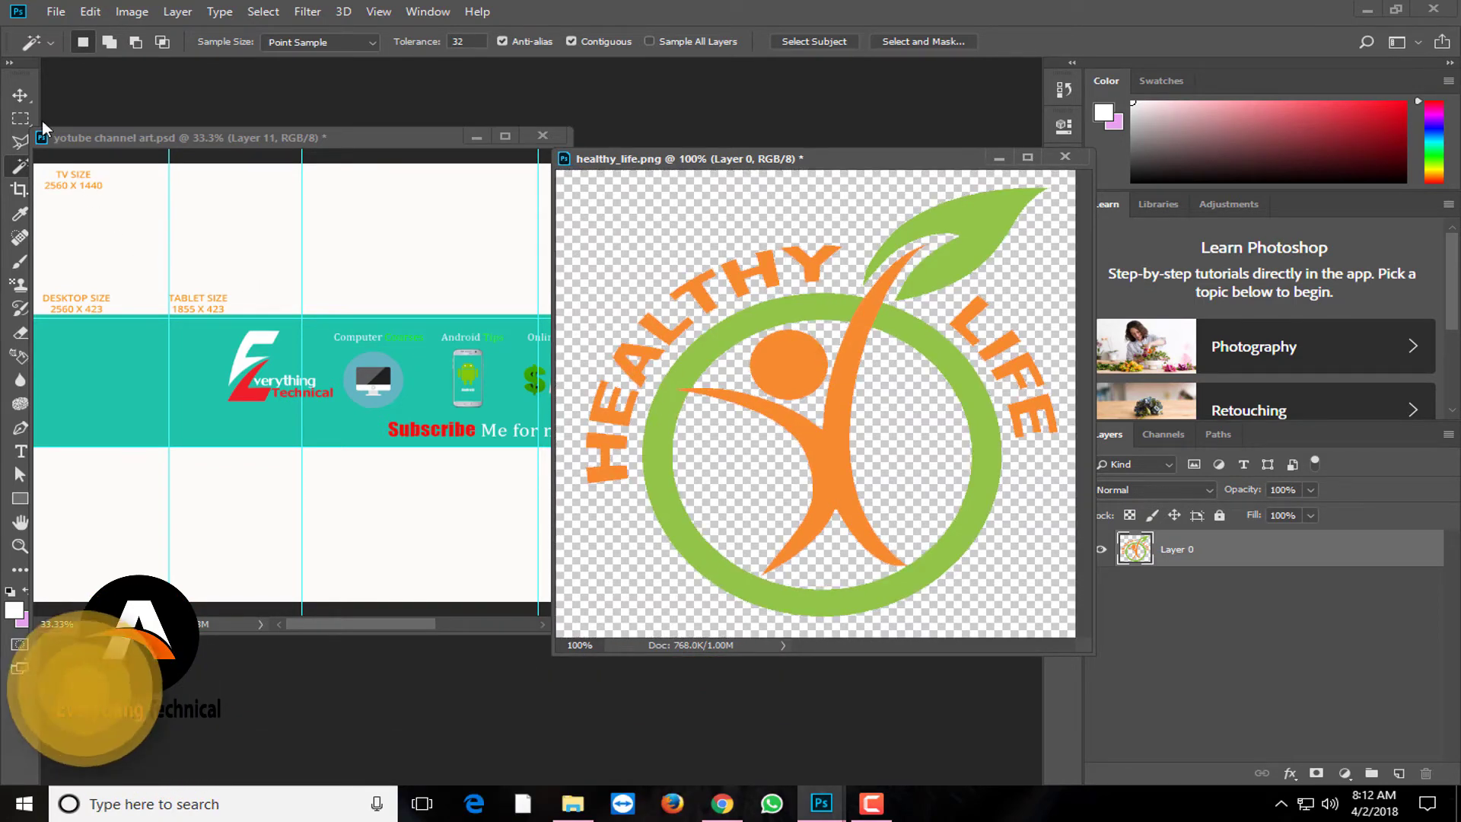
Drag the Healthy Life logo into the banner, trial a first resize, and minimize the logo window.
click(20, 95)
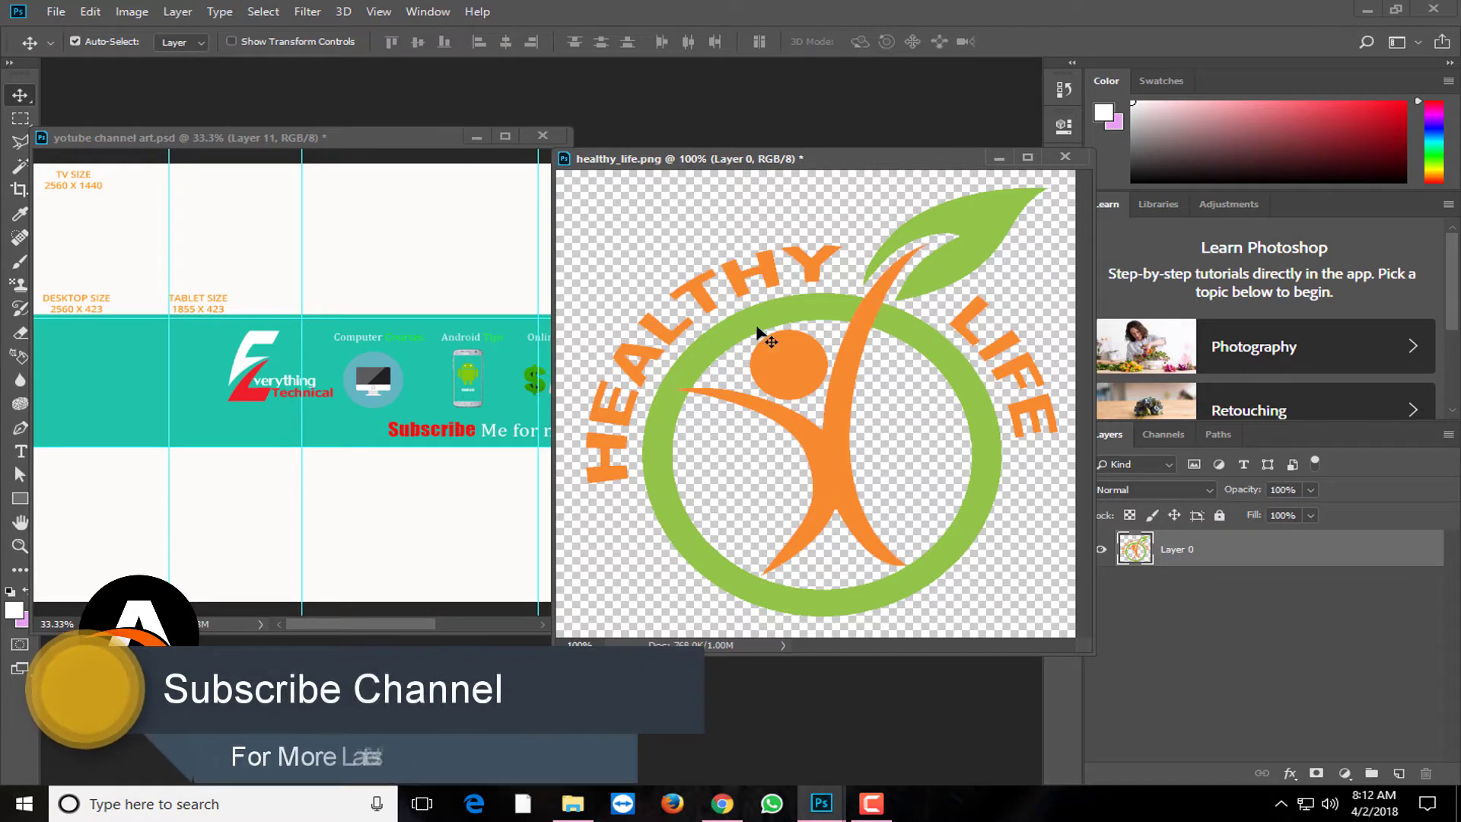
drag(753, 332, 259, 363)
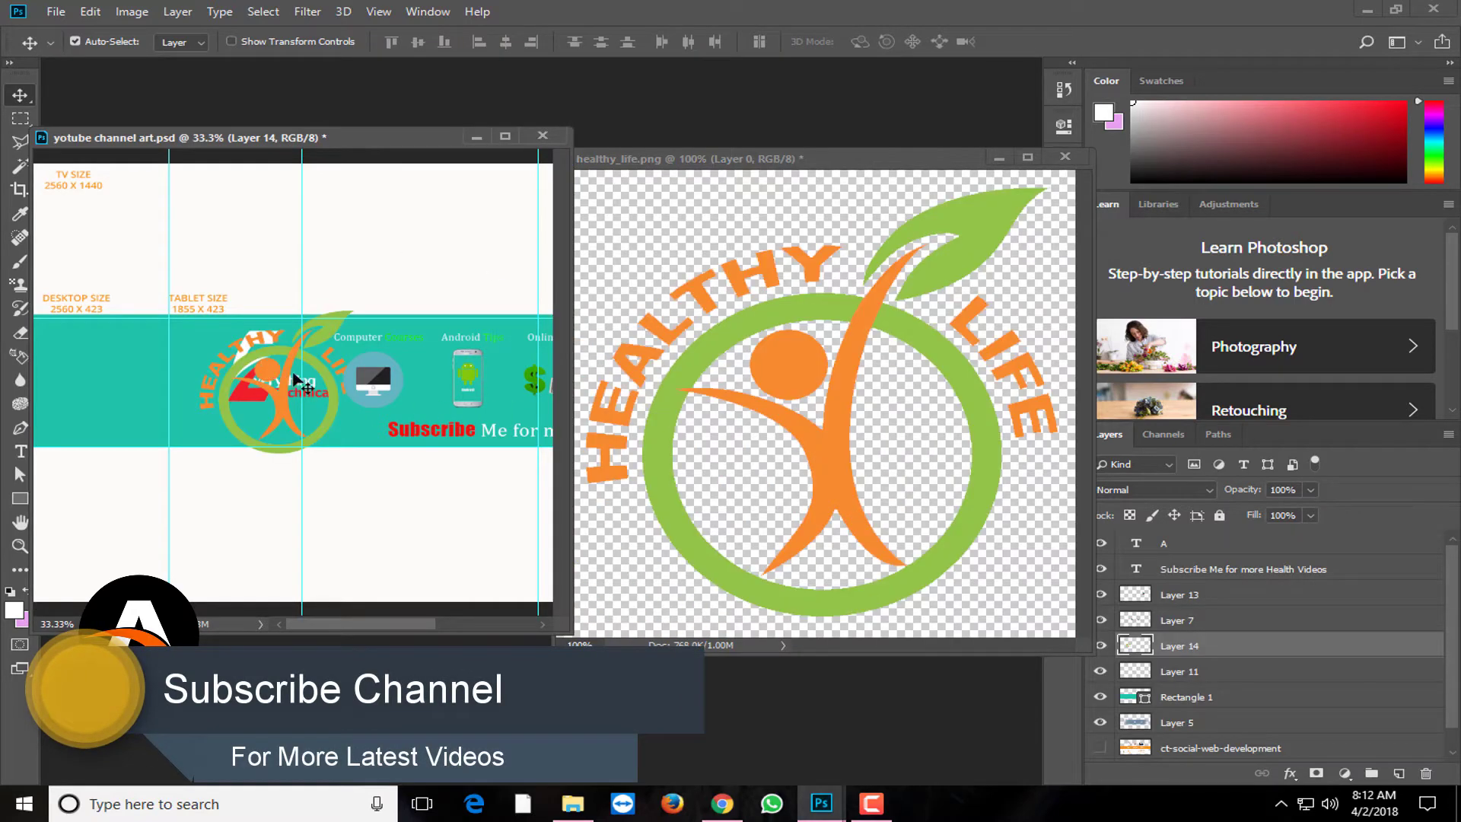
key(ctrl+t)
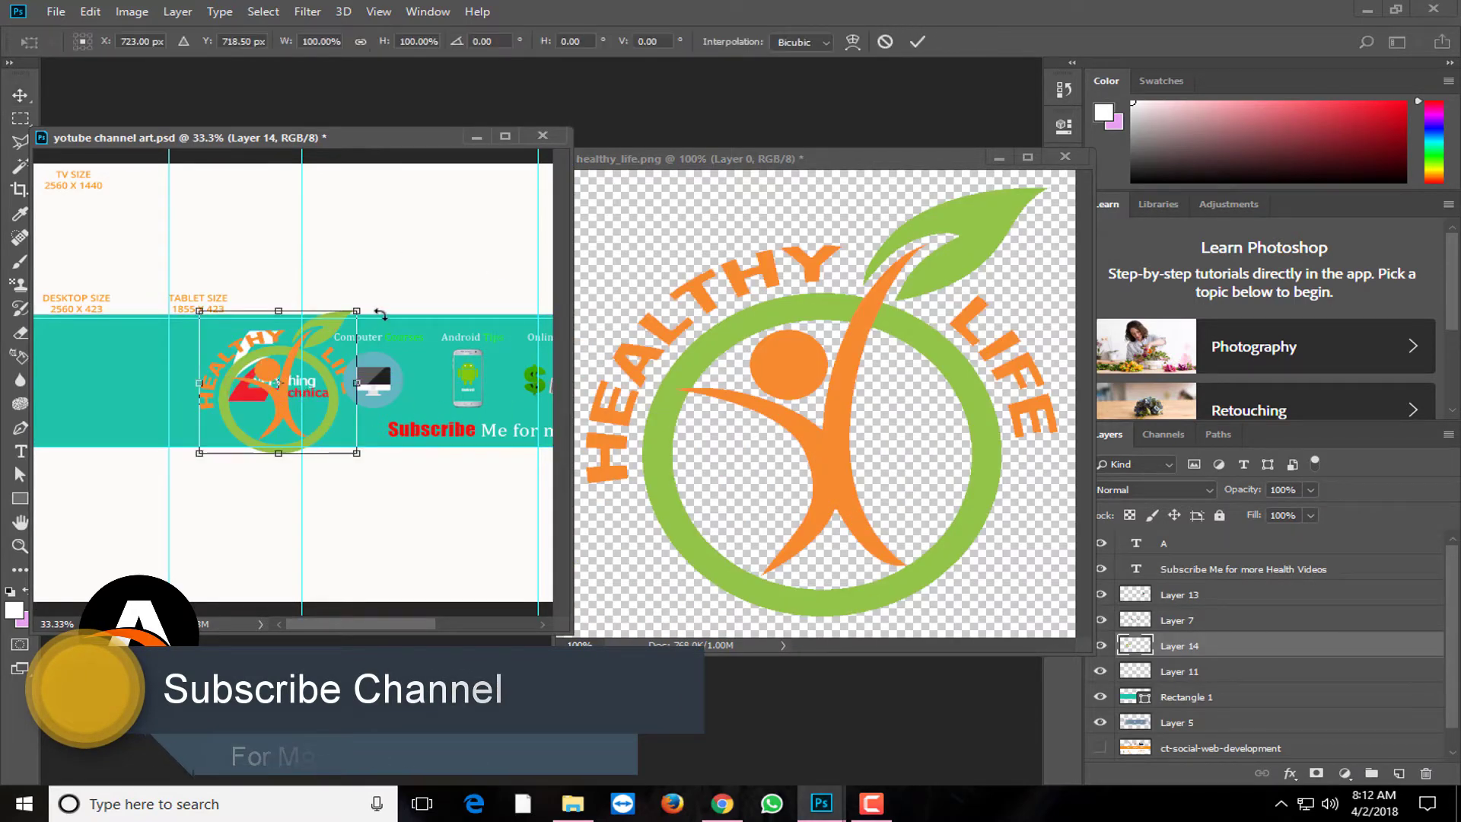
mouse_move(356, 312)
mouse_down()
mouse_move(331, 339)
mouse_move(580, 317)
mouse_move(276, 384)
mouse_up()
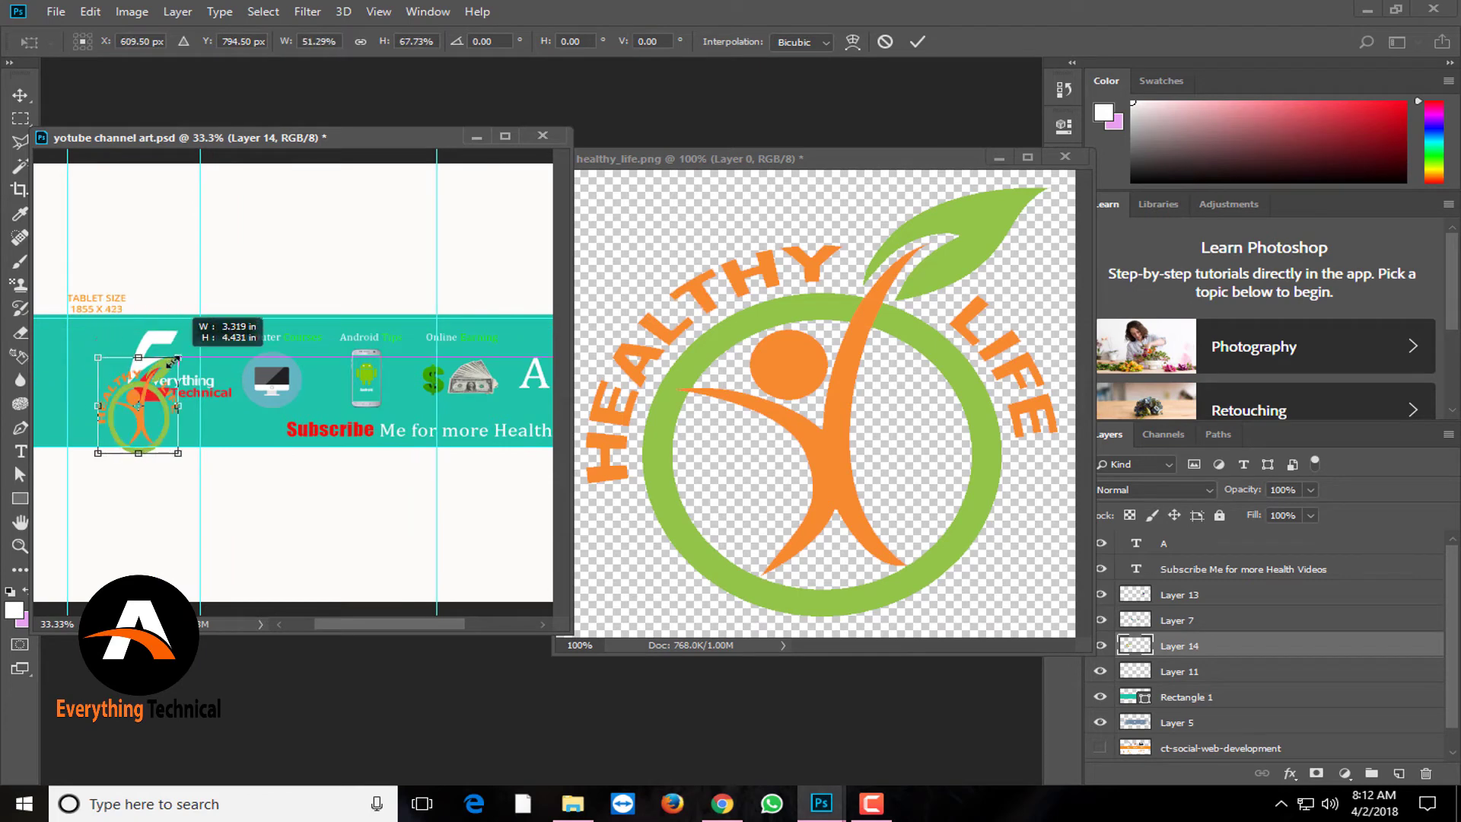
mouse_move(91, 344)
mouse_down()
mouse_move(141, 358)
mouse_move(179, 409)
mouse_up()
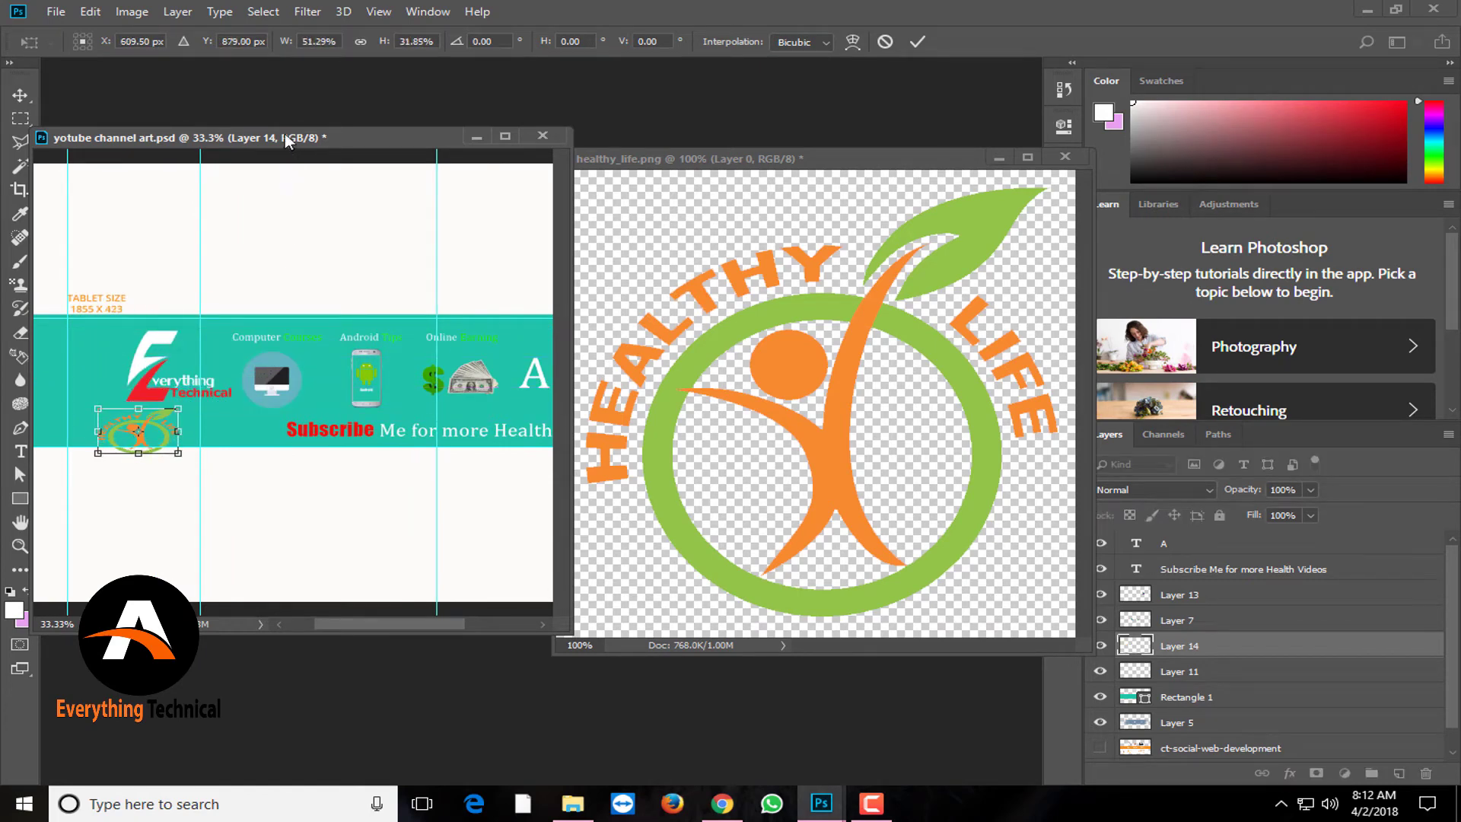
drag(287, 142, 531, 155)
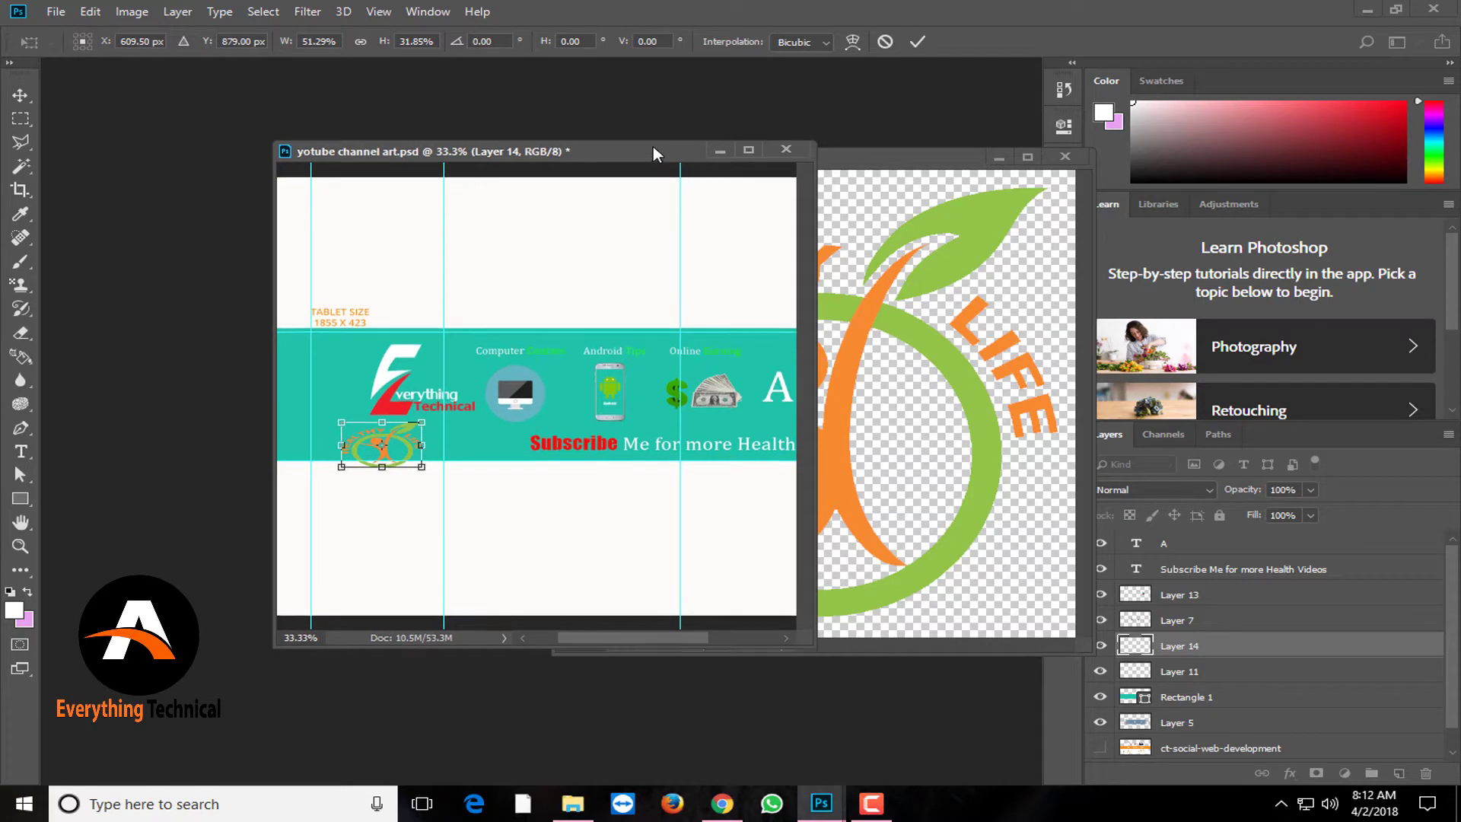
mouse_move(653, 146)
mouse_down()
mouse_move(641, 54)
mouse_move(633, 66)
mouse_up()
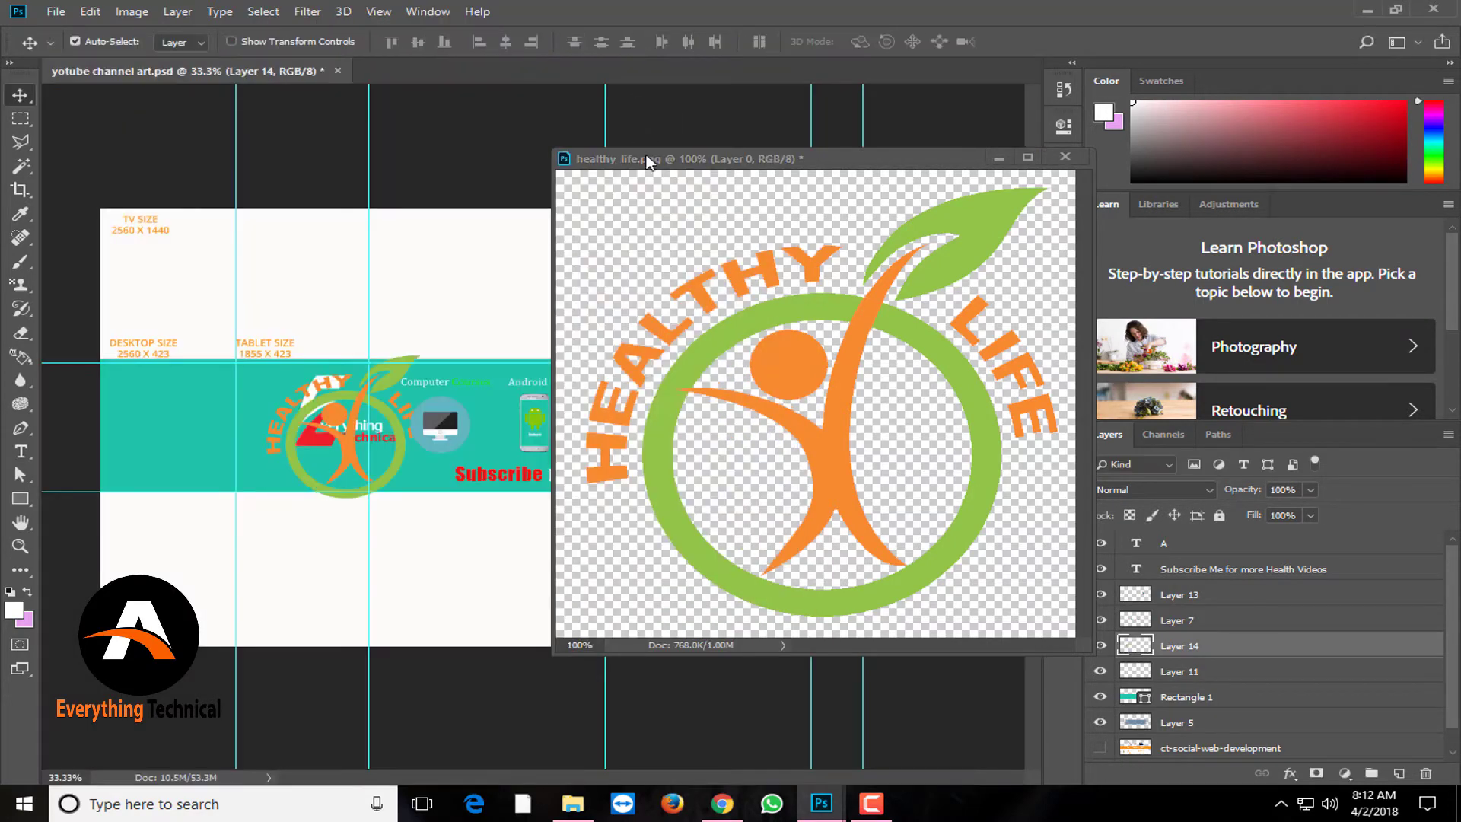
click(999, 159)
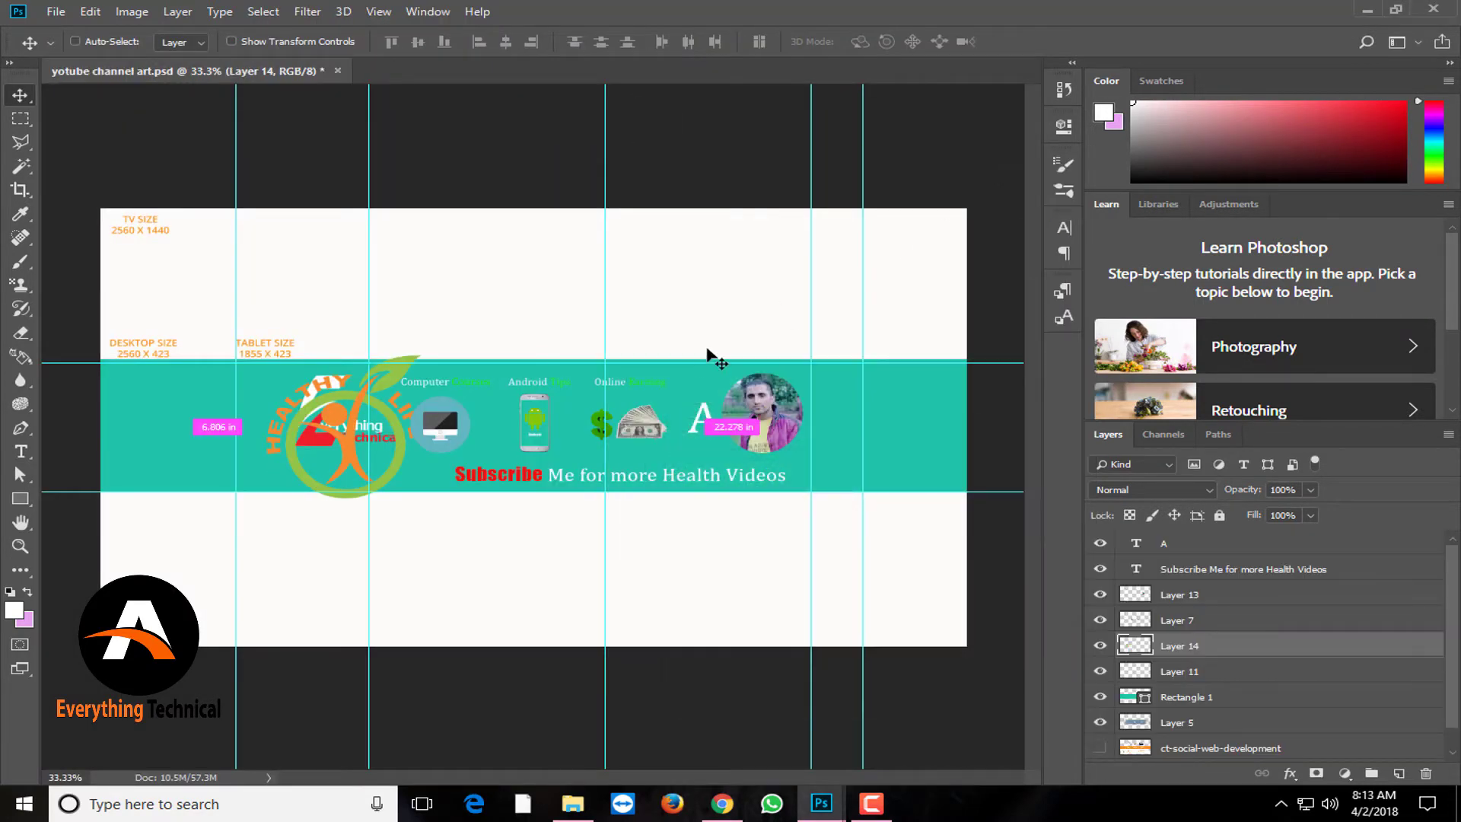
scroll(707, 355, up, 1)
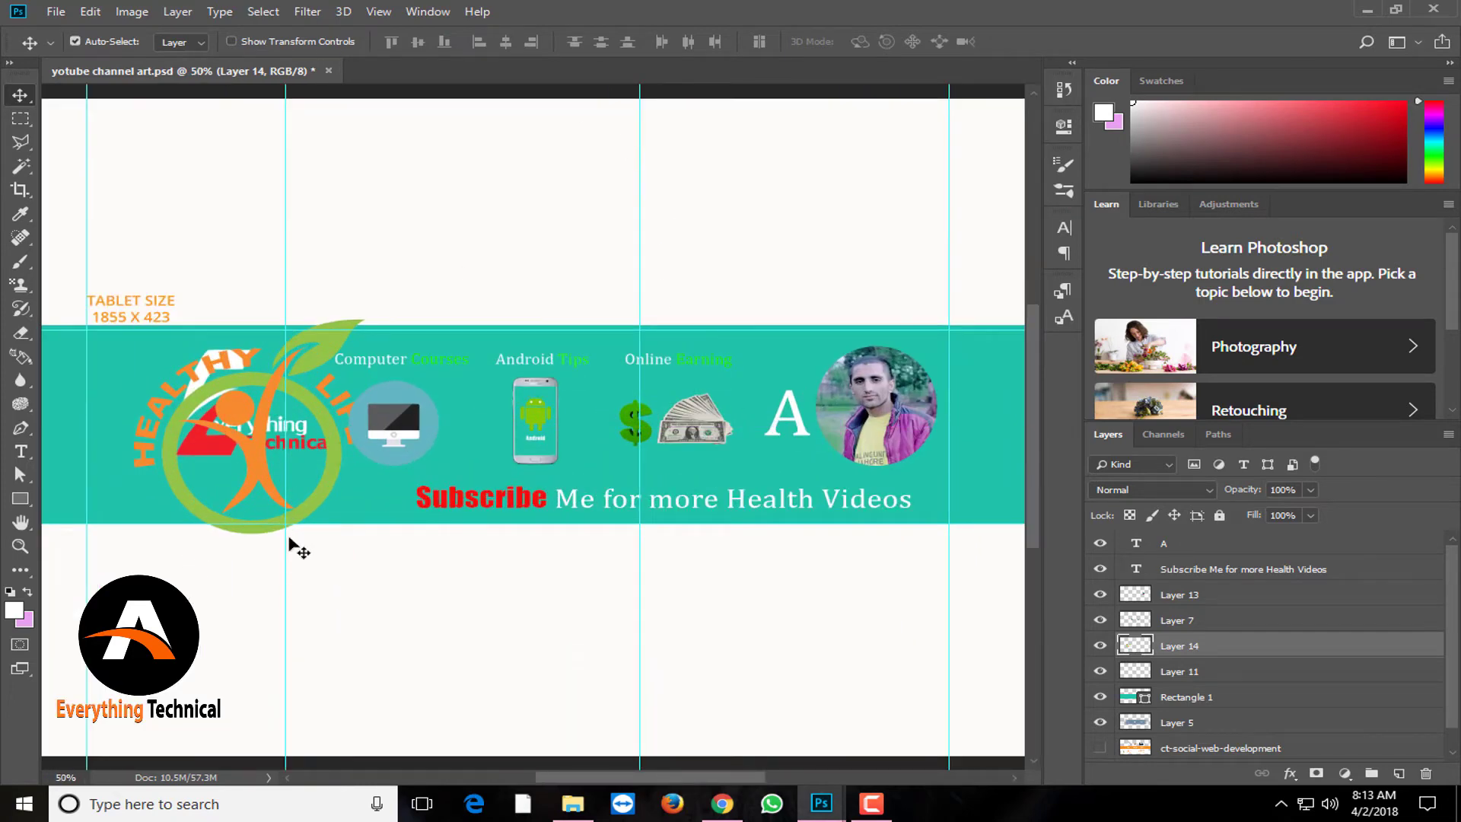
Squash, narrow, rotate and enlarge the logo over Everything Technical, then commit the transform.
key(ctrl+t)
drag(300, 472, 300, 457)
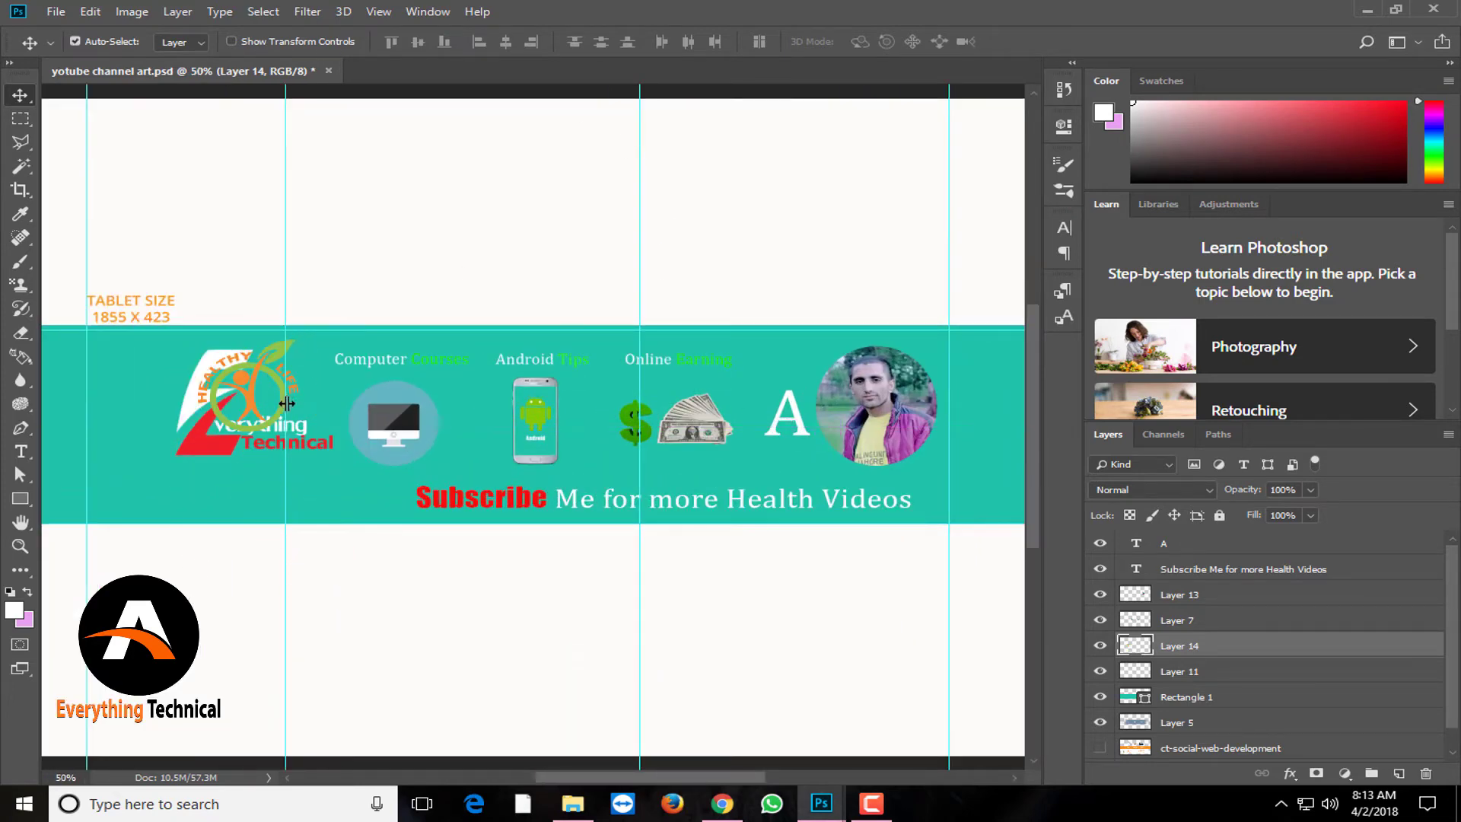
key(ctrl+t)
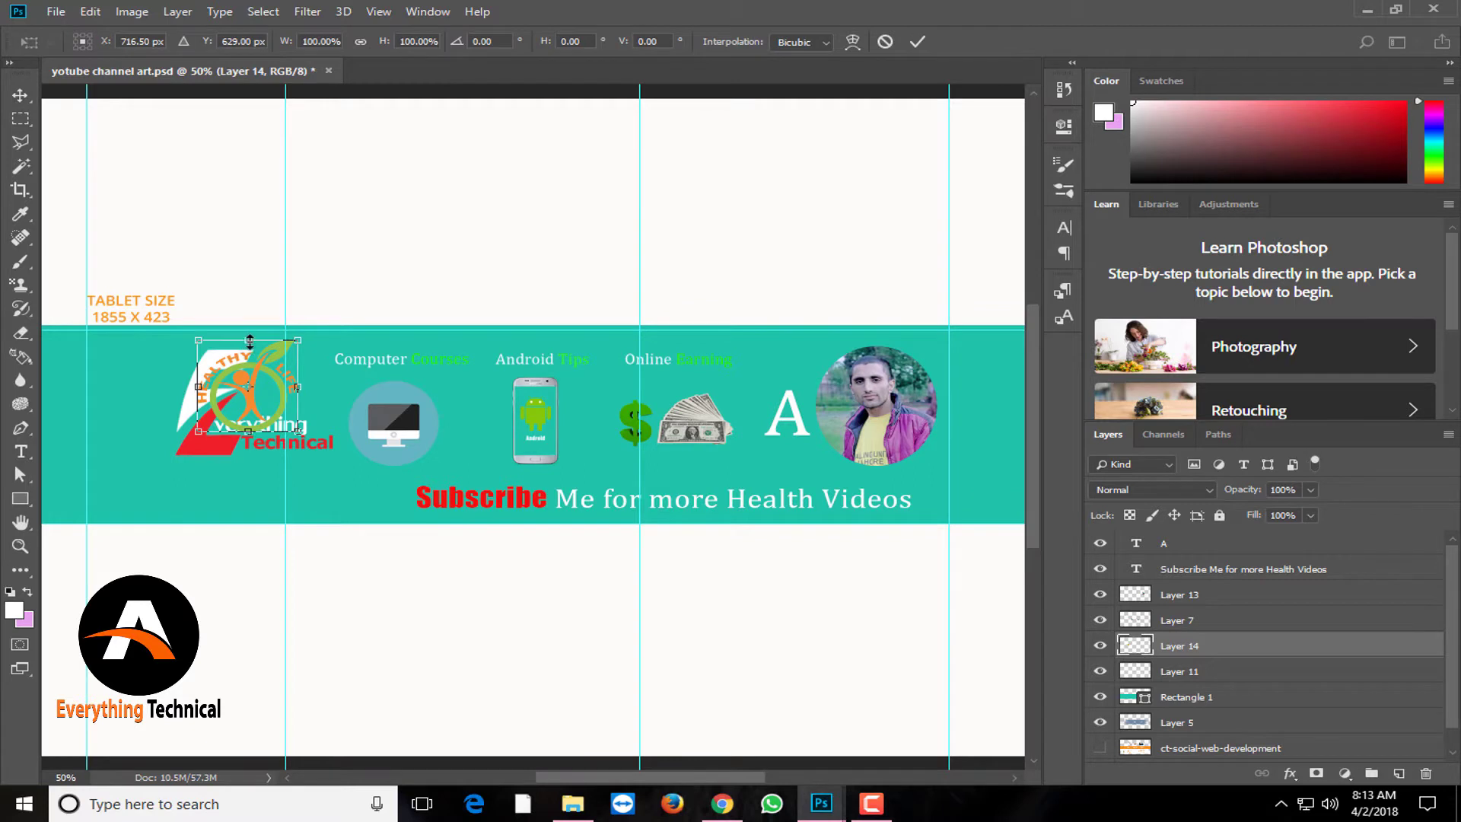
mouse_move(249, 341)
mouse_down()
mouse_move(253, 390)
mouse_move(249, 350)
mouse_up()
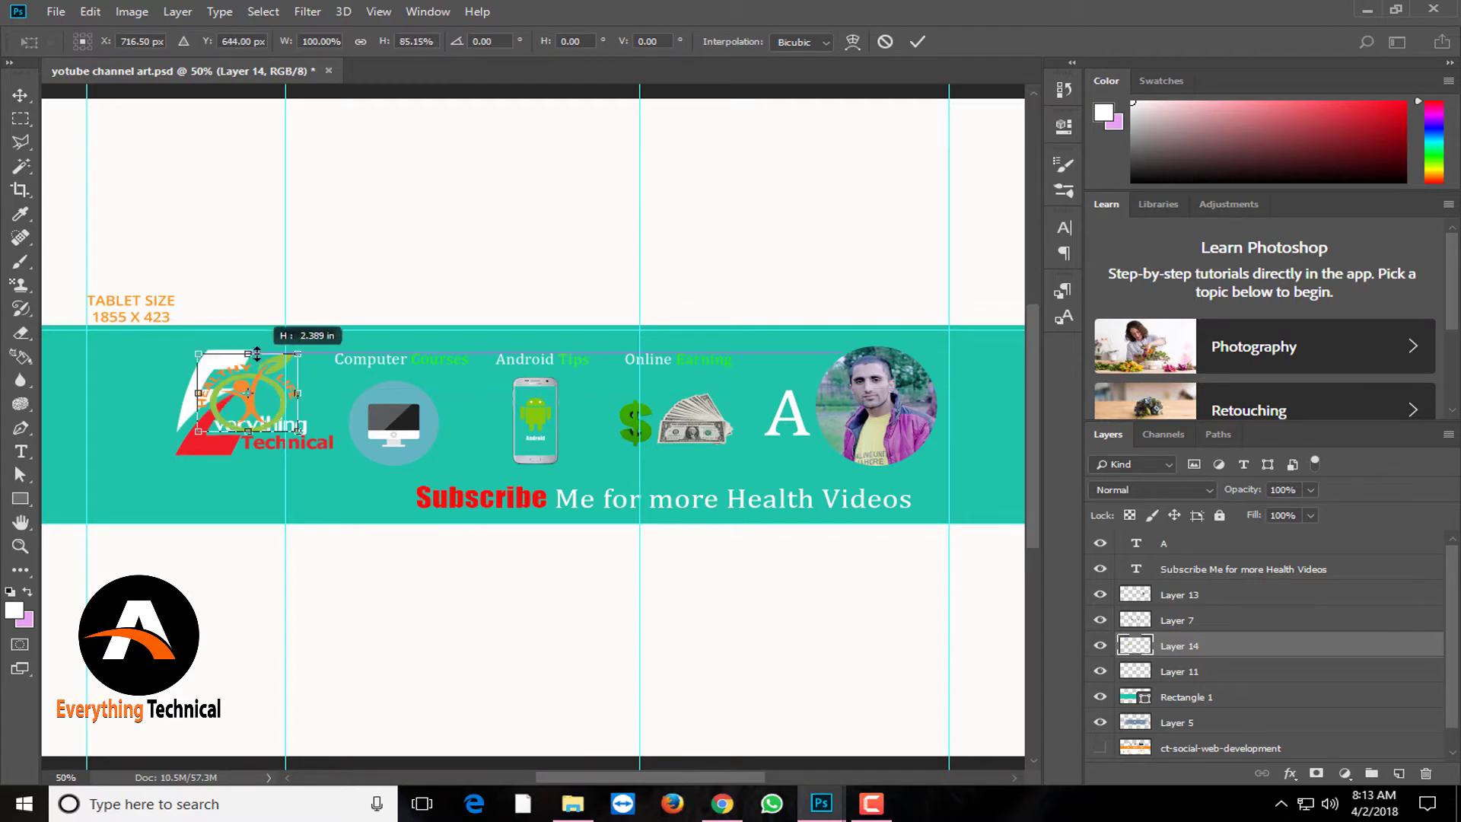
mouse_move(297, 393)
mouse_down()
mouse_move(255, 398)
mouse_move(321, 394)
mouse_move(313, 331)
mouse_up()
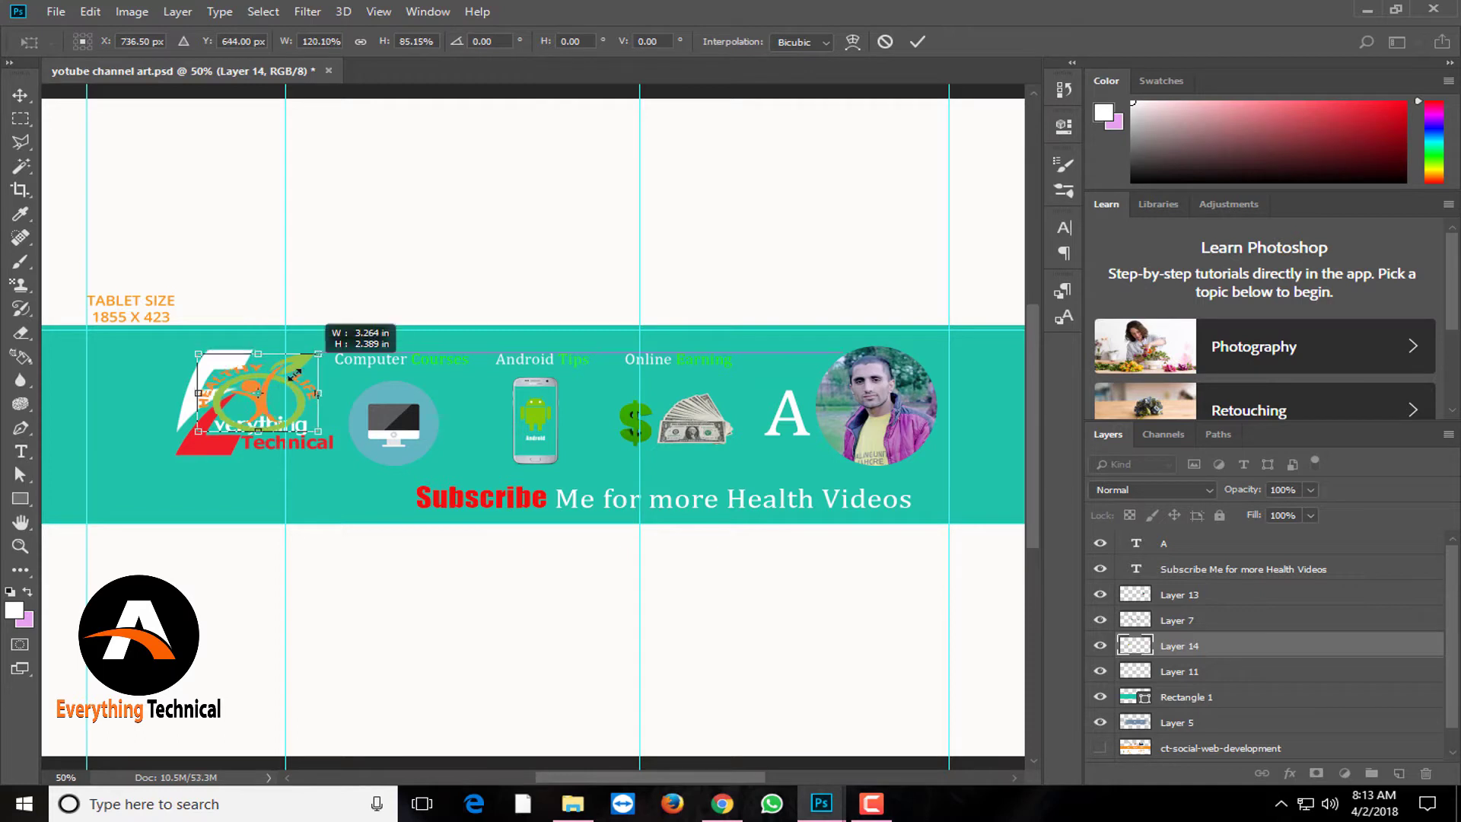
drag(417, 292, 415, 302)
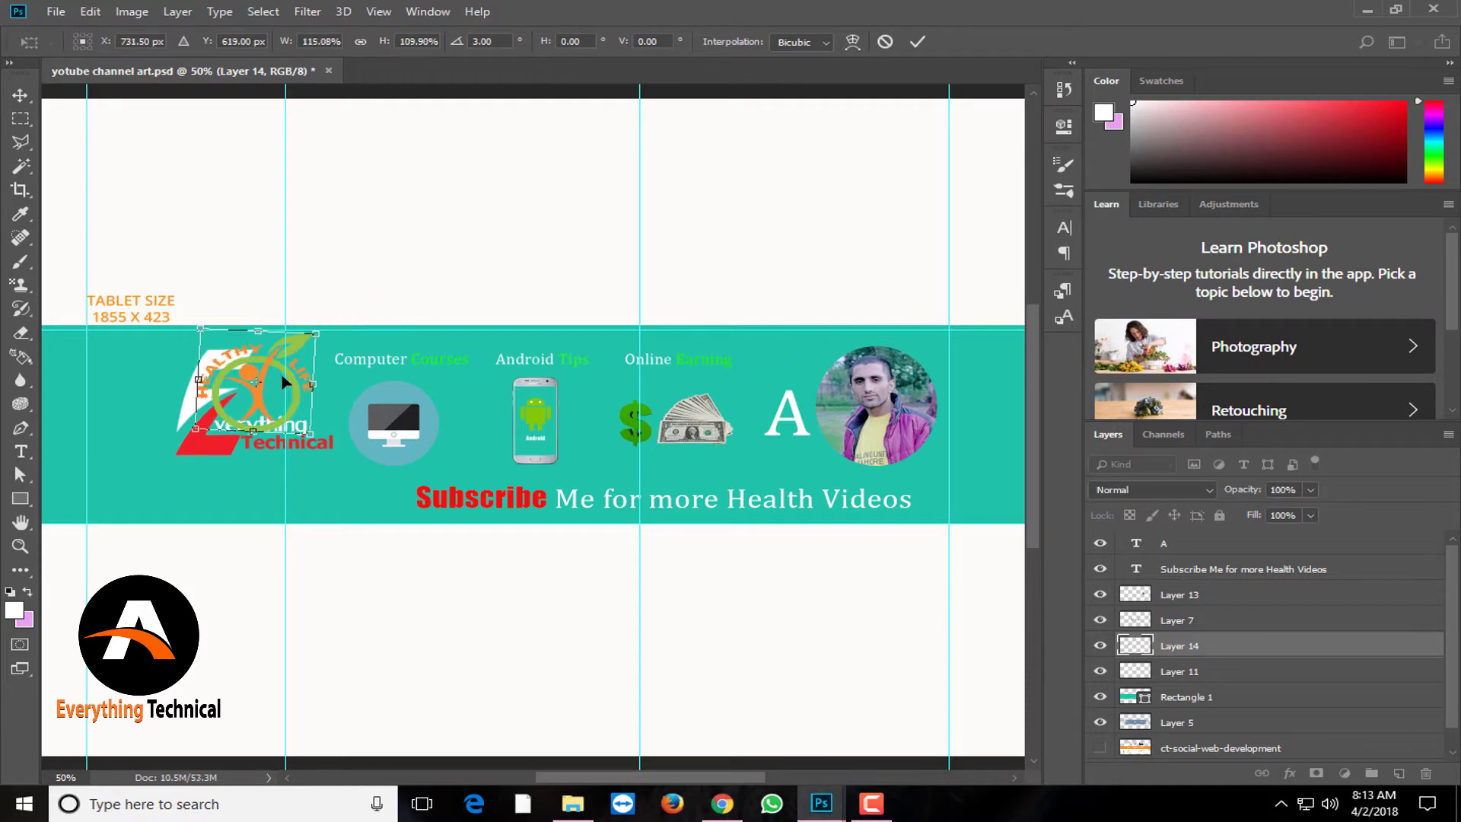
drag(325, 325, 382, 312)
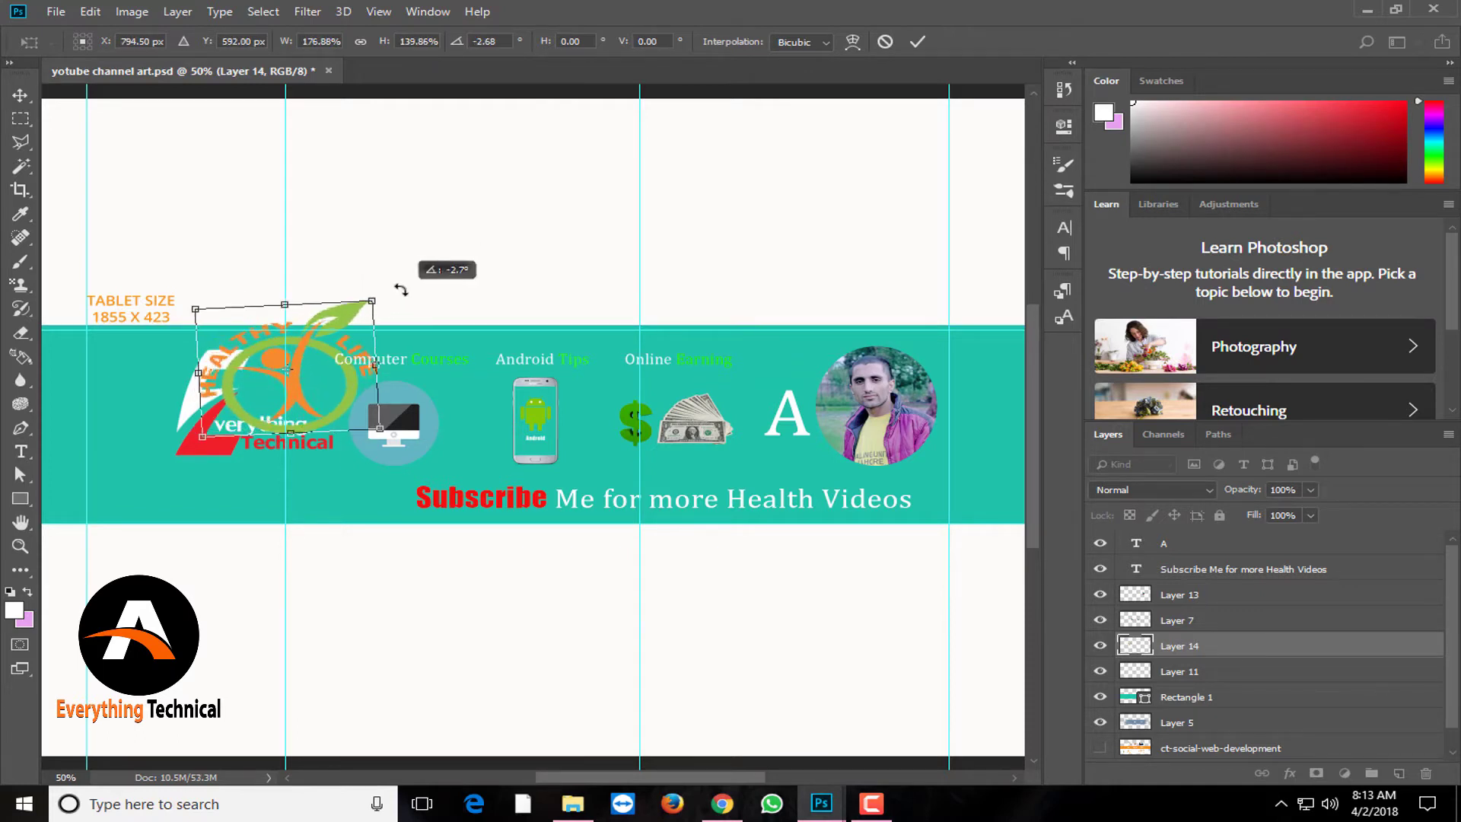
key(Return)
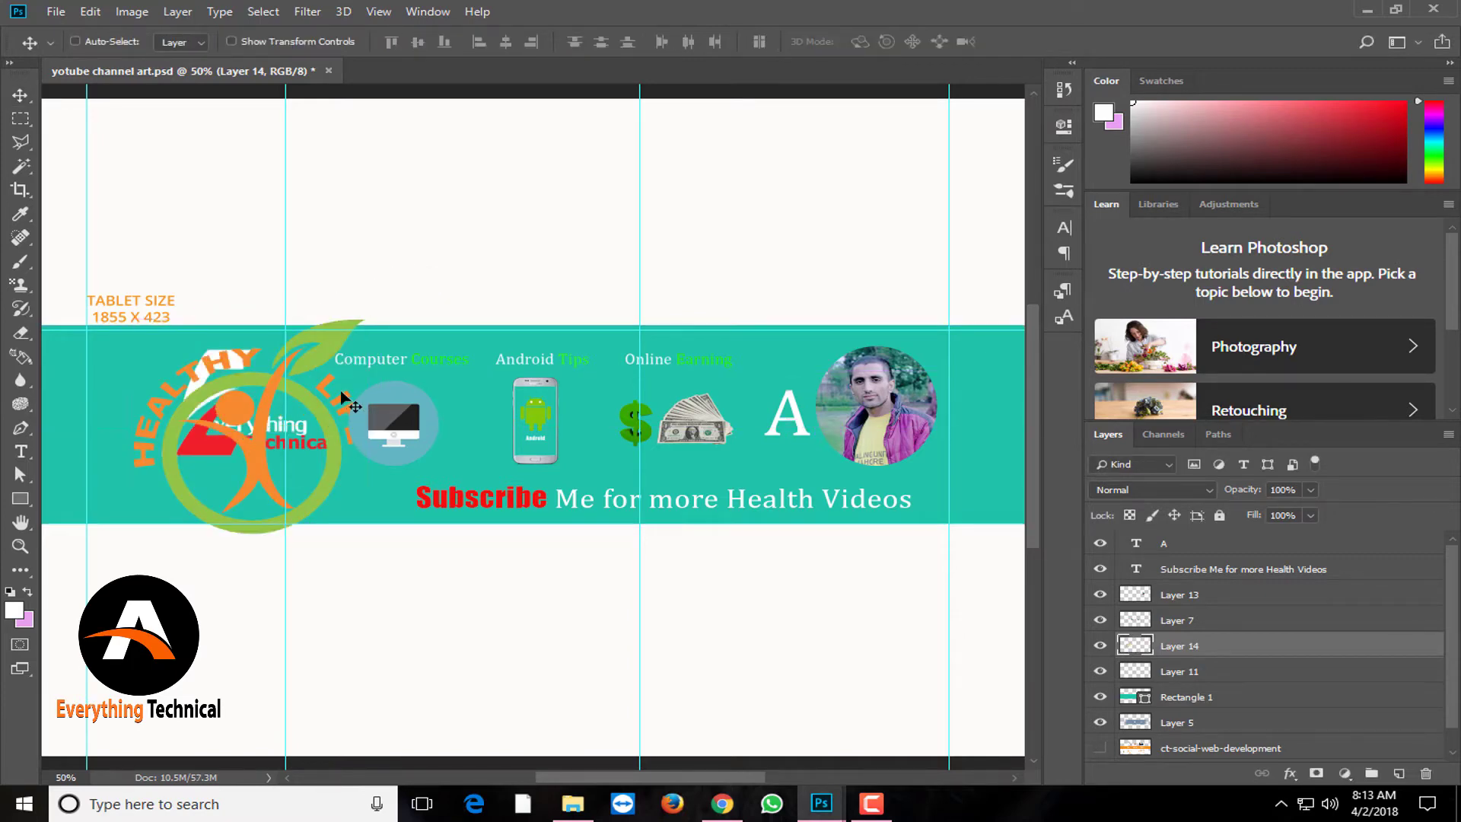
Undo the trial resize and scale the logo proportionally to about 55%.
key(ctrl+t)
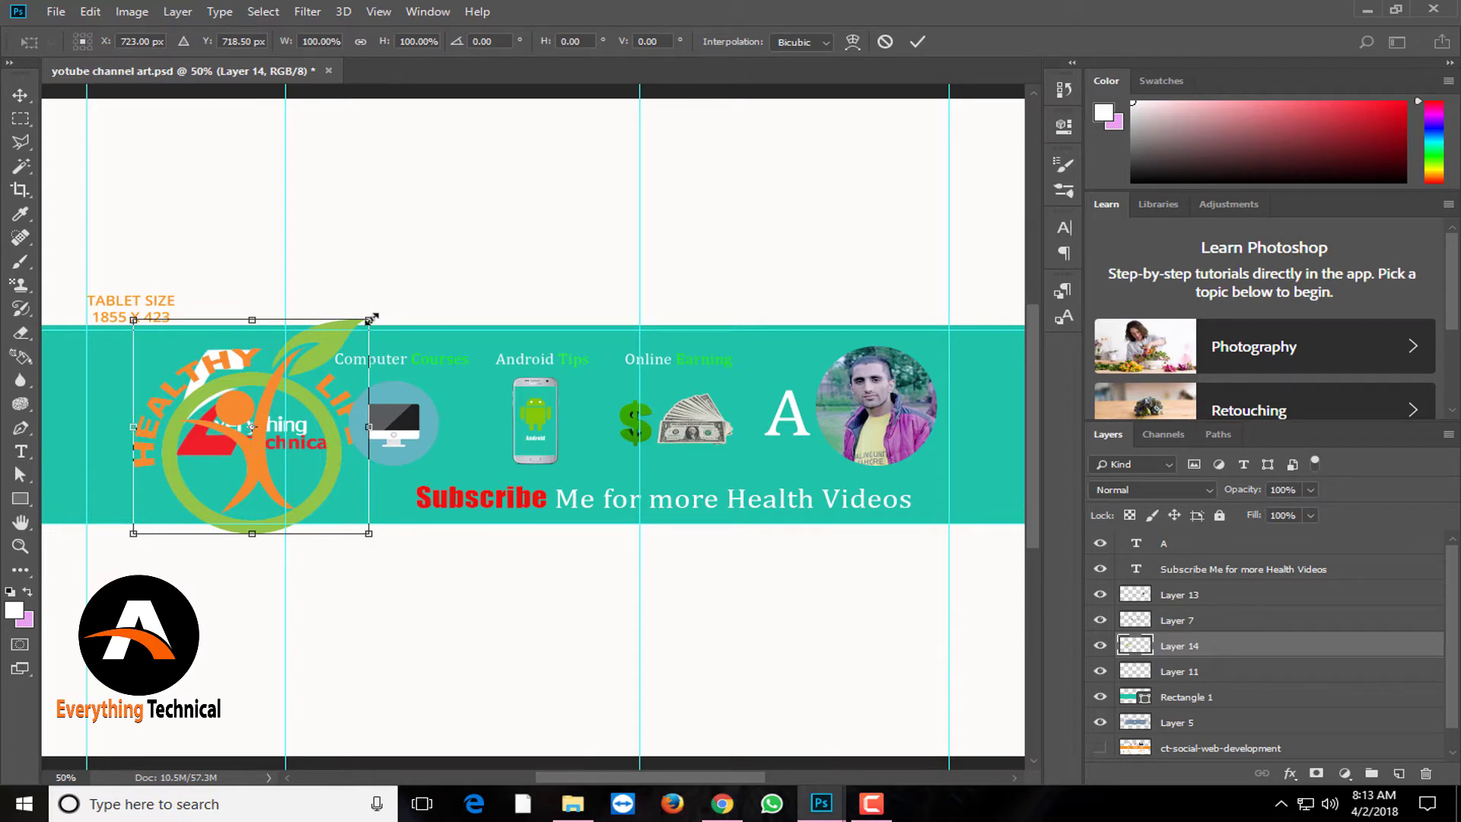
drag(371, 319, 279, 381)
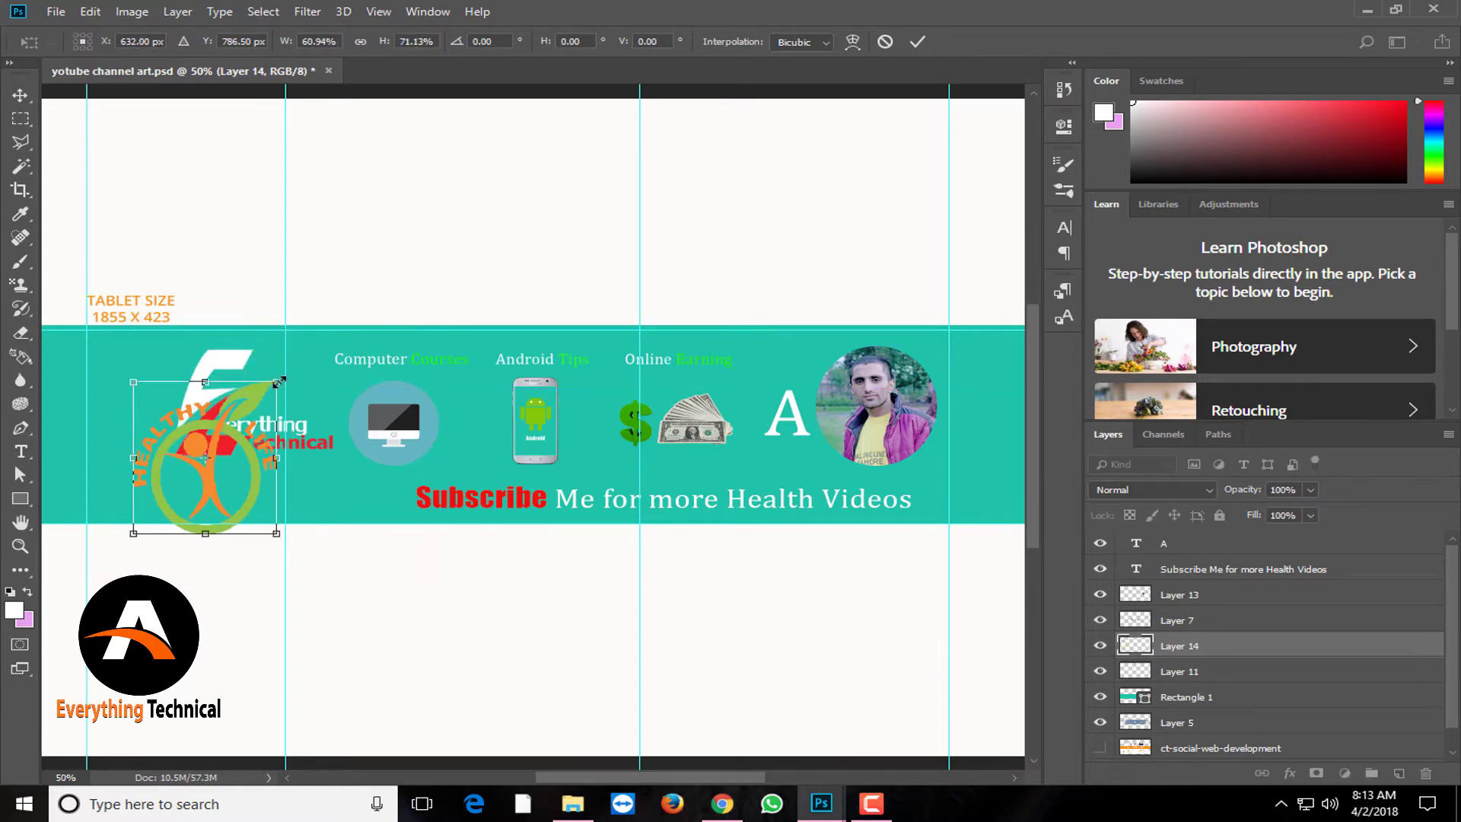
key(Return)
key(ctrl+z)
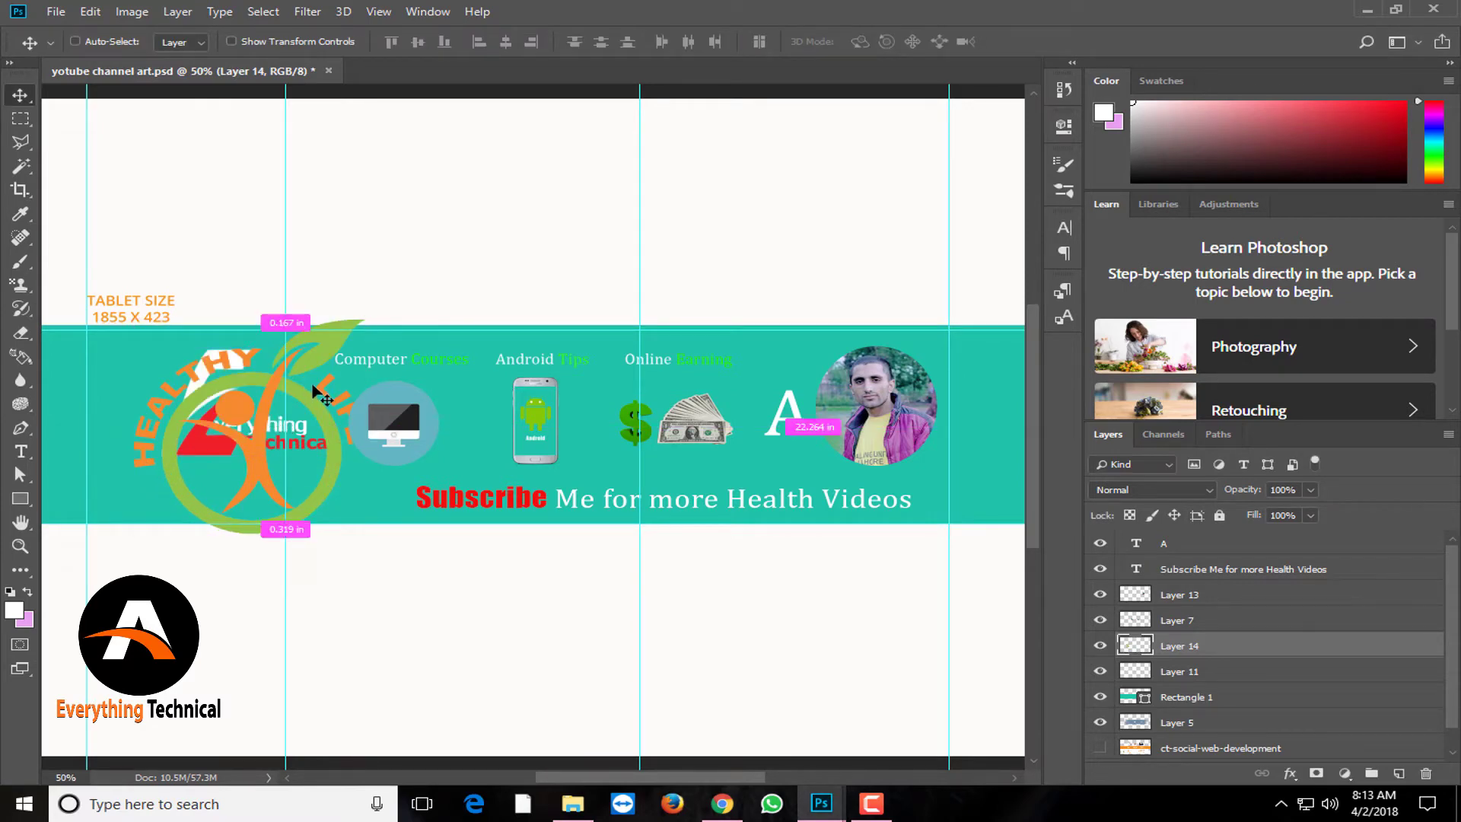
key(ctrl)
key(ctrl+t)
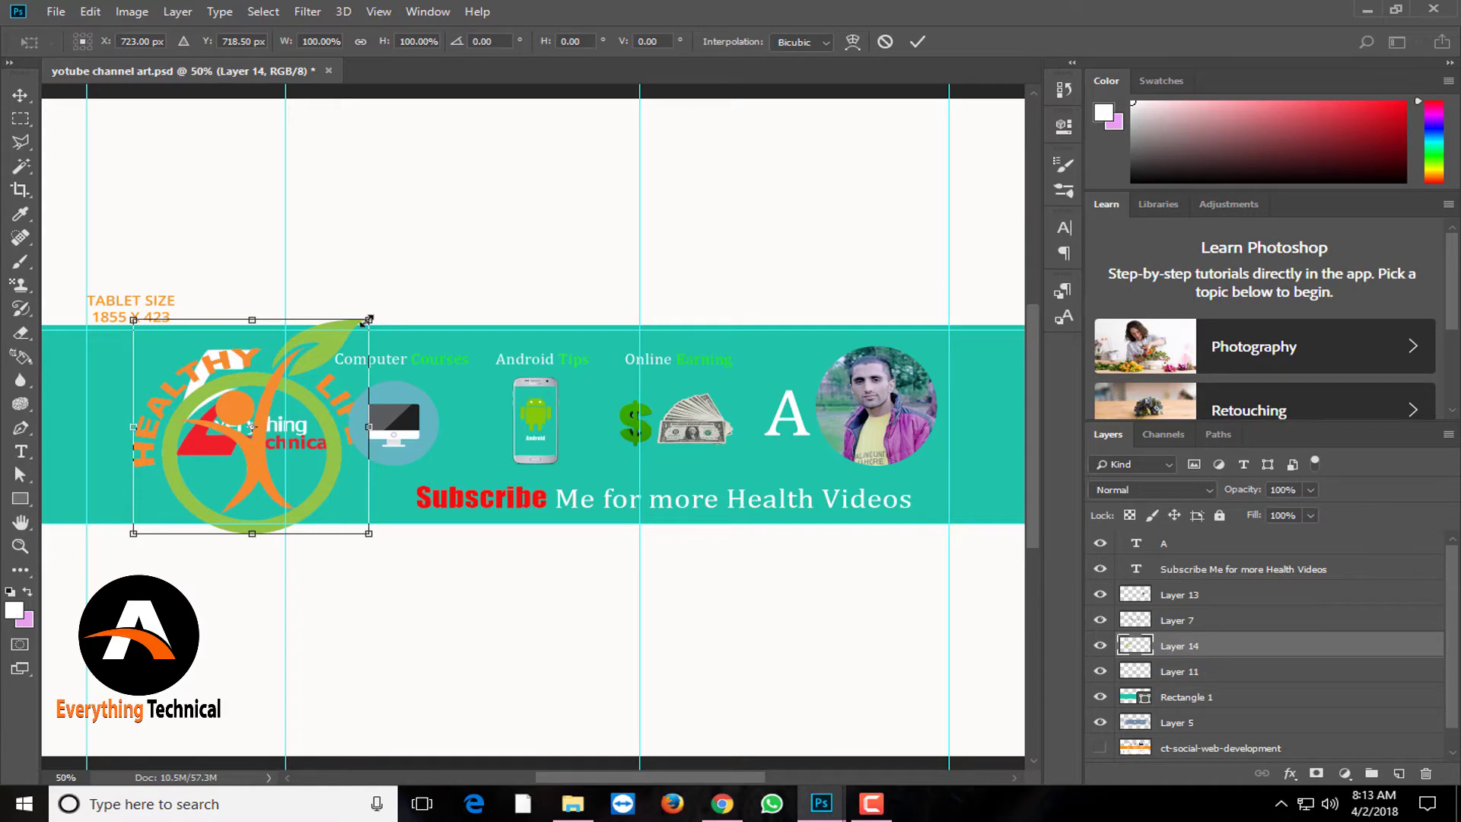
mouse_move(368, 319)
mouse_down()
mouse_move(321, 394)
mouse_move(329, 377)
mouse_move(275, 389)
mouse_up()
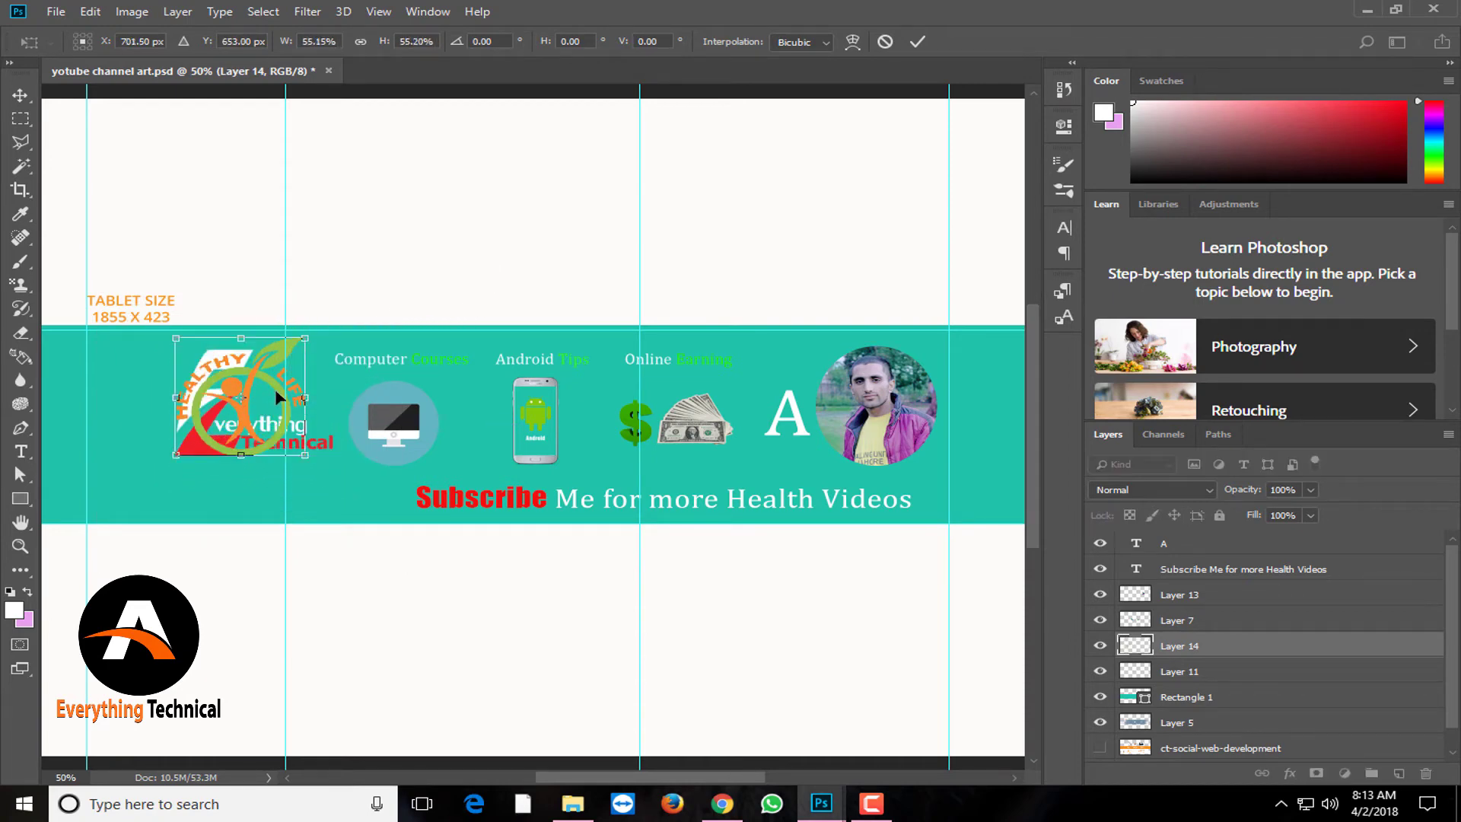
key(Return)
Hide the Everything Technical overlay on the logo (Layer 11).
click(1131, 677)
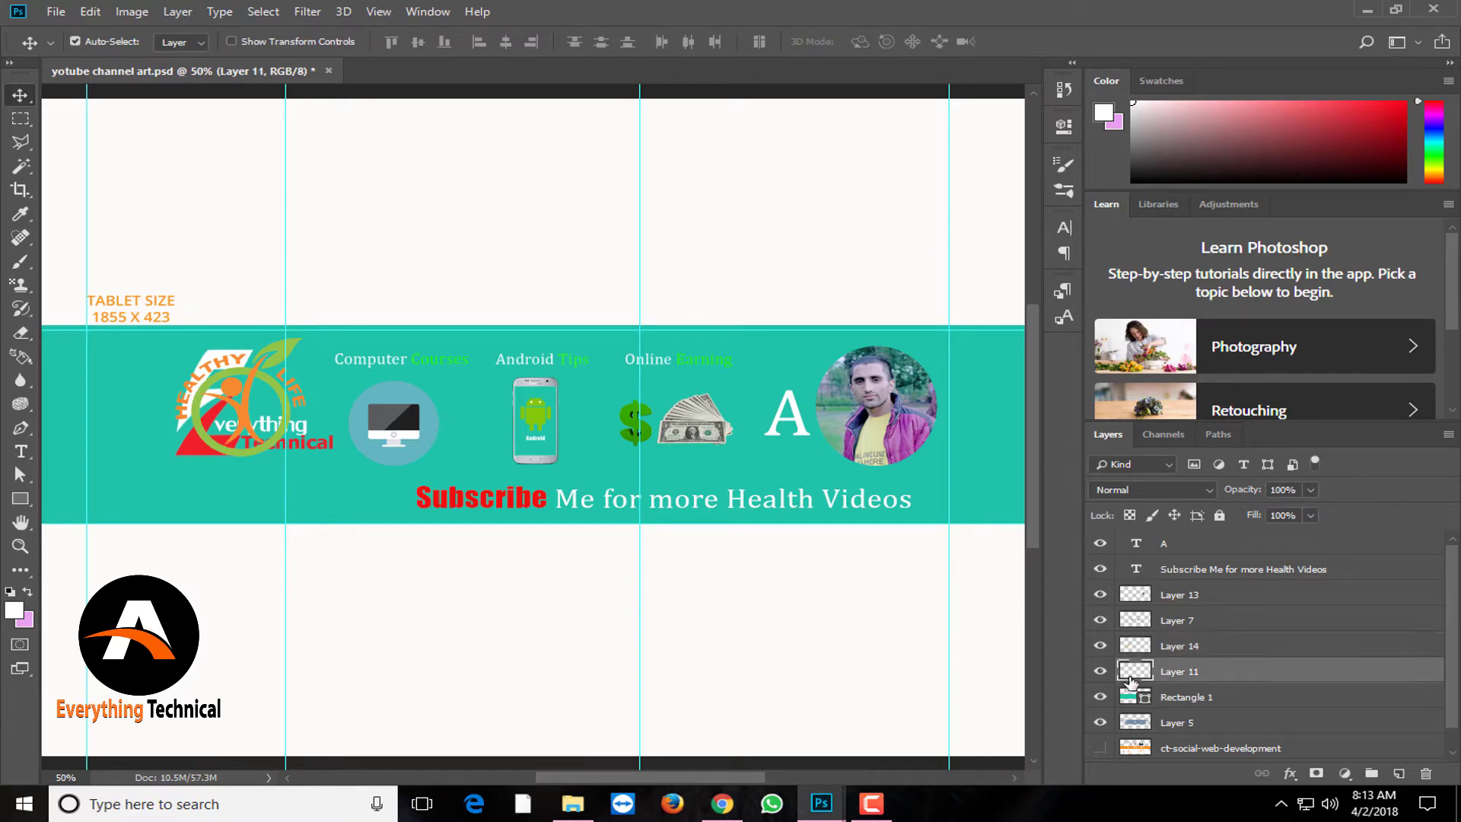
click(1099, 671)
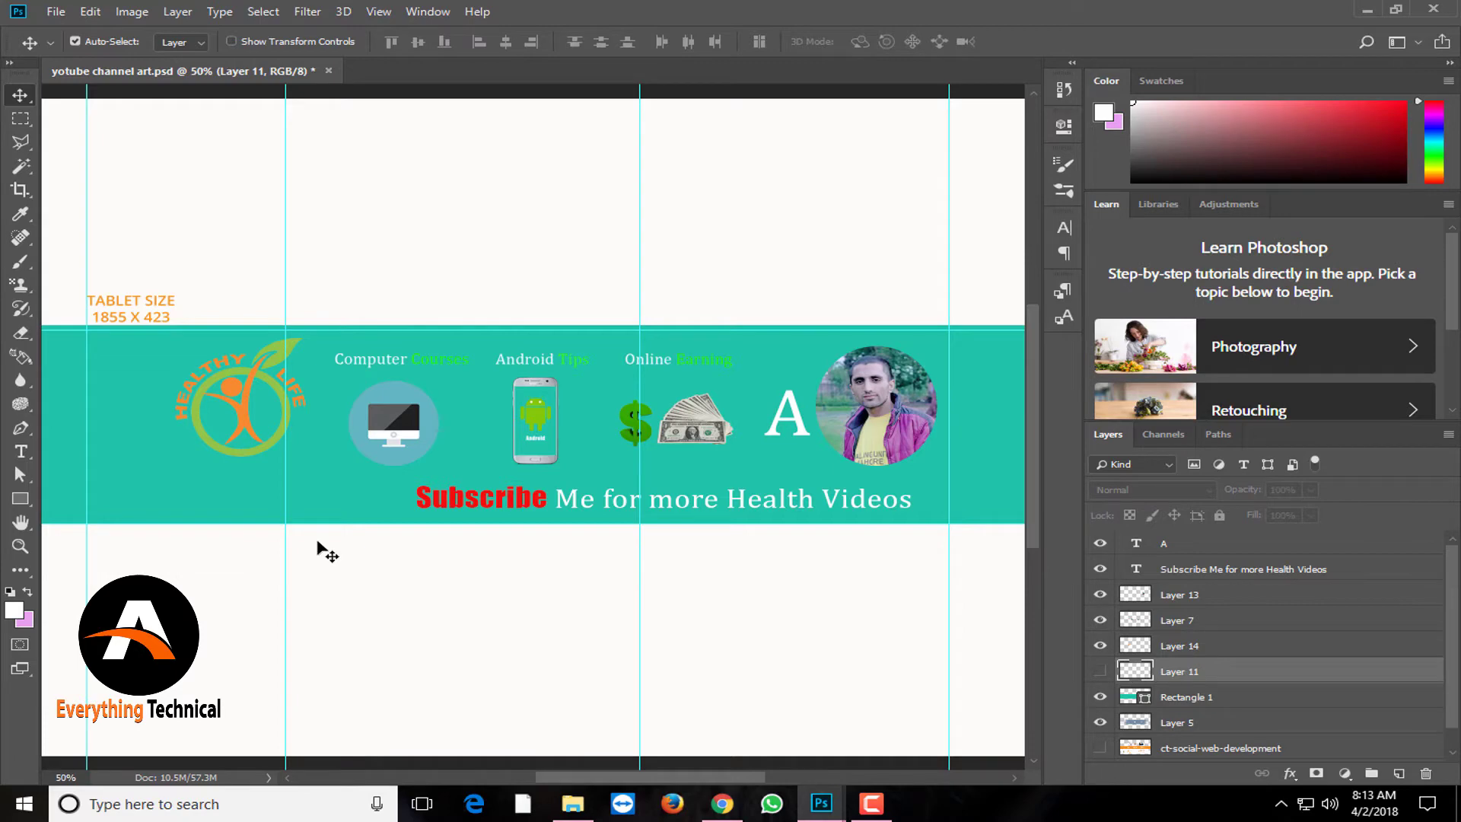
click(290, 448)
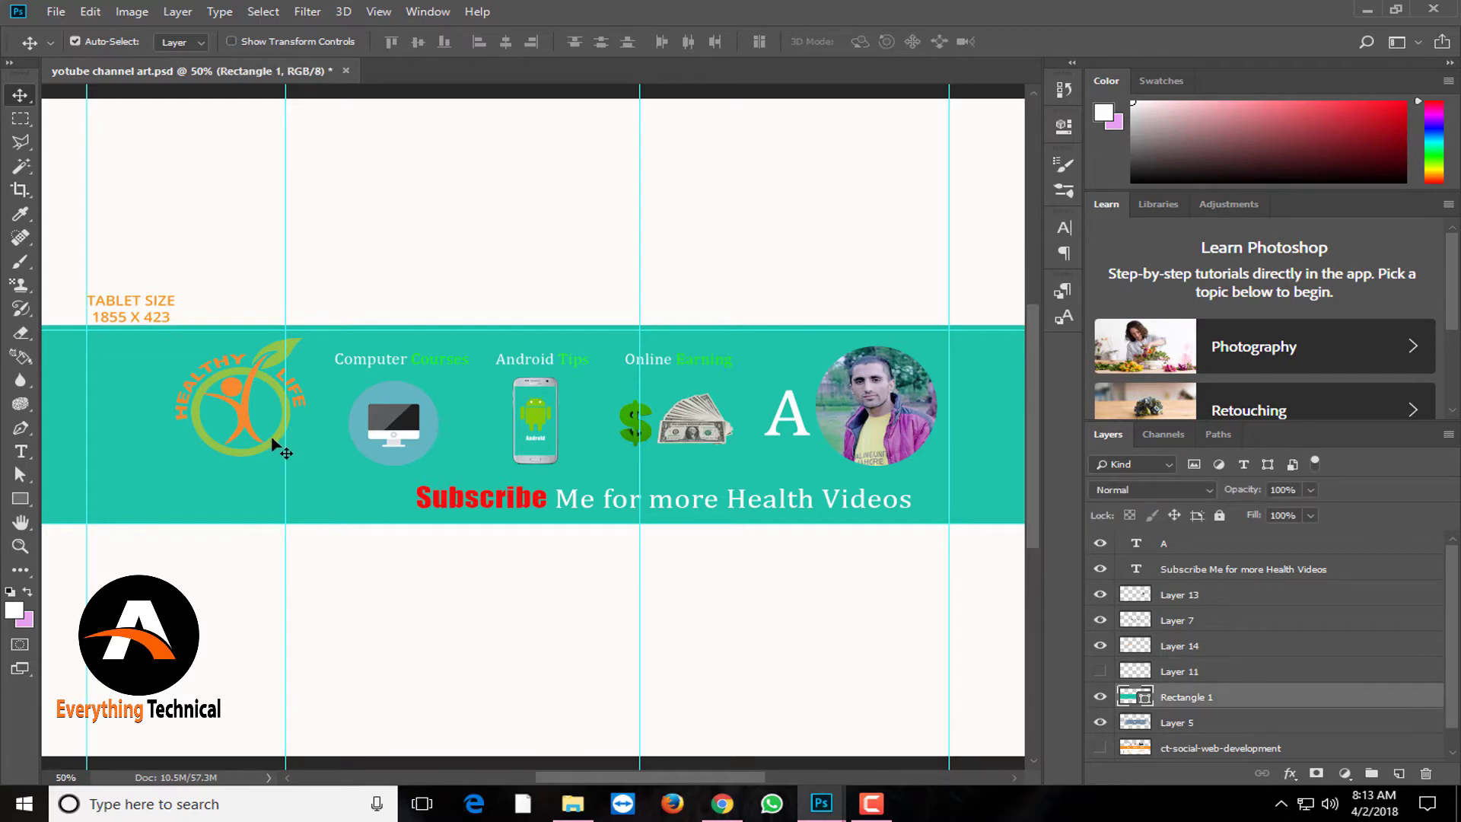
click(273, 442)
click(445, 362)
Hide Layer 7's computer, Android and money icons with their captions.
click(1137, 576)
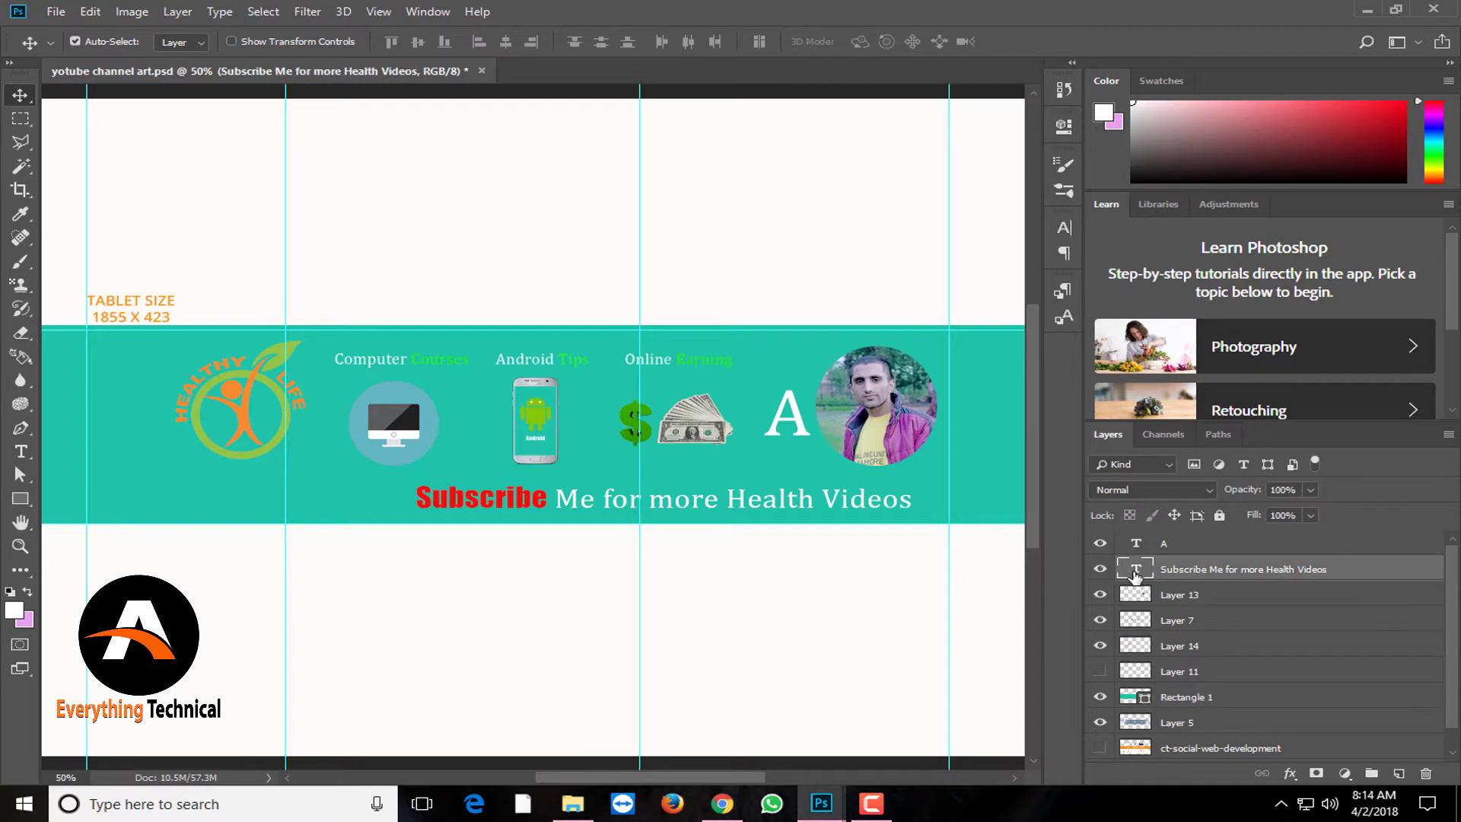
click(1134, 548)
scroll(1145, 608, down, 1)
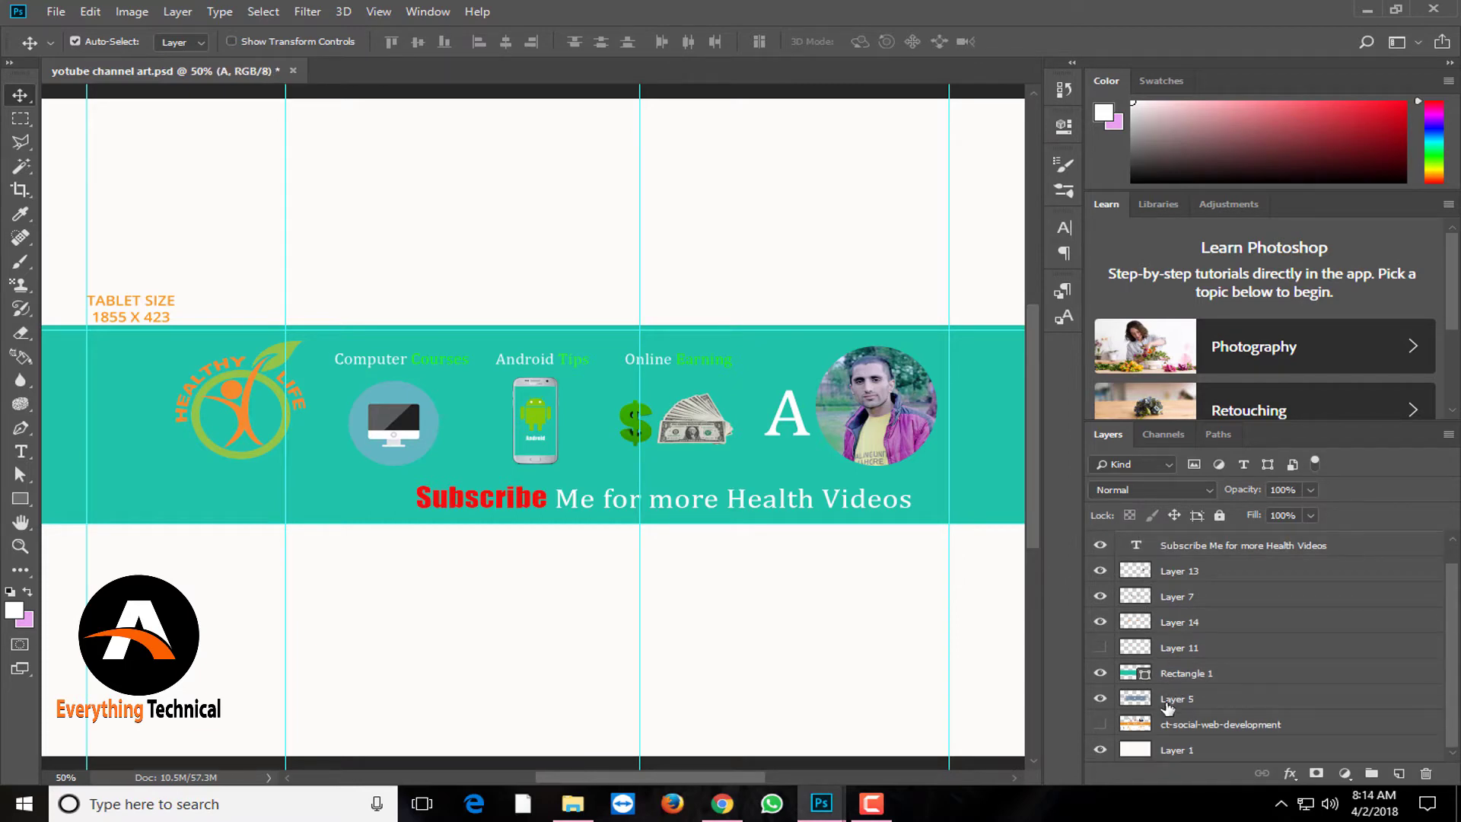
scroll(1151, 685, up, 1)
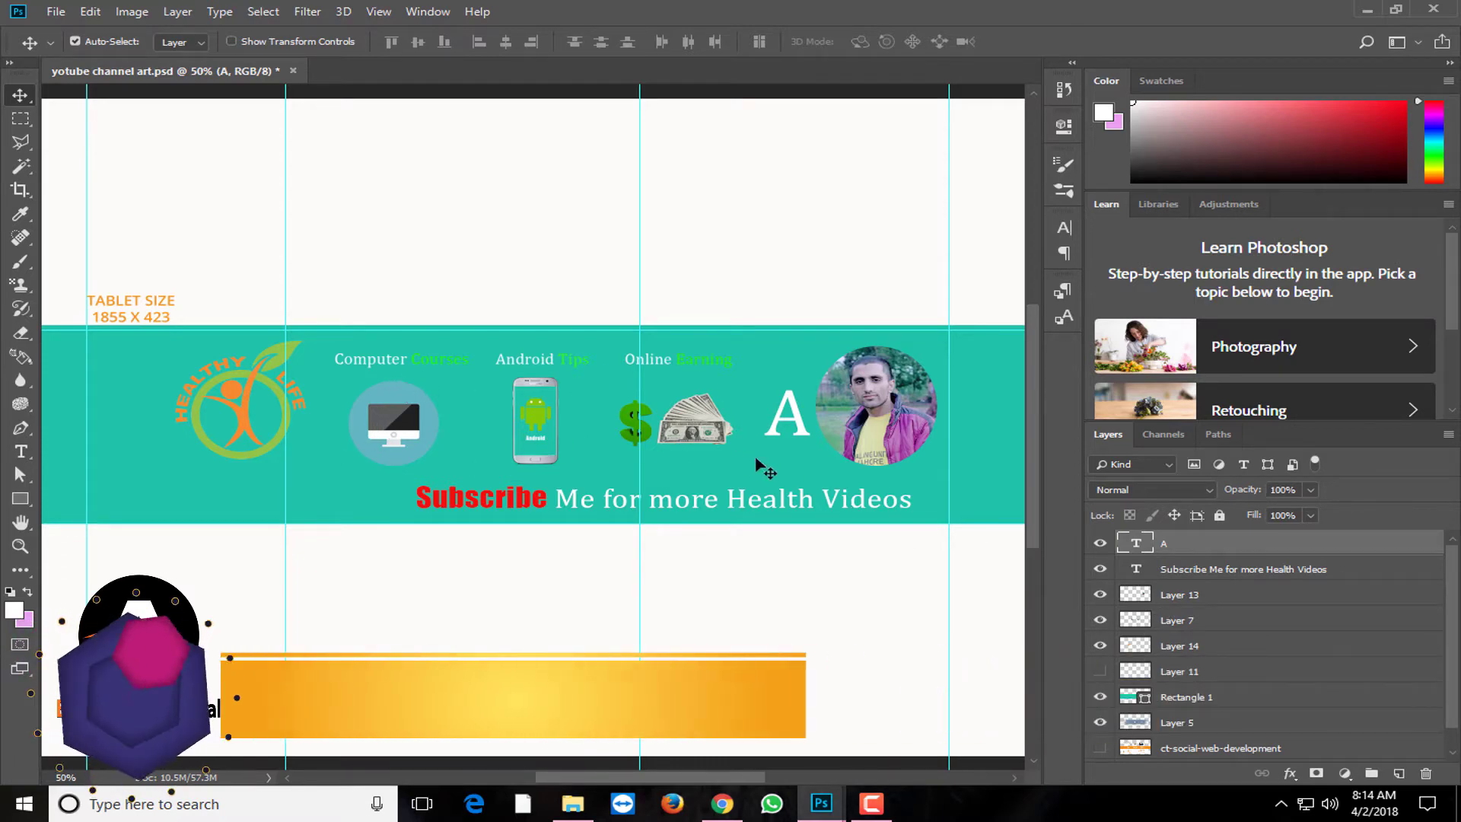
click(1105, 596)
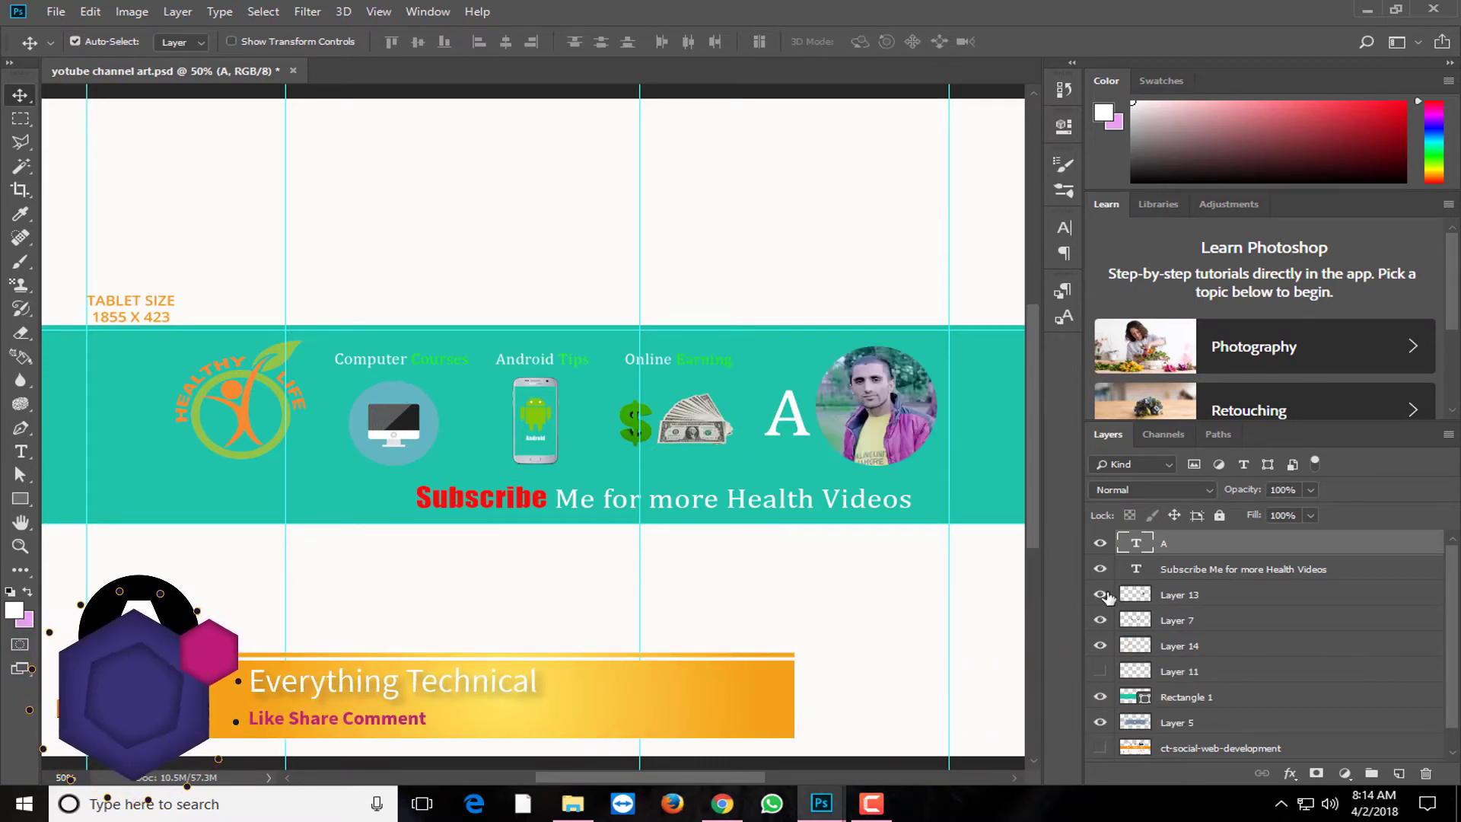
click(1100, 620)
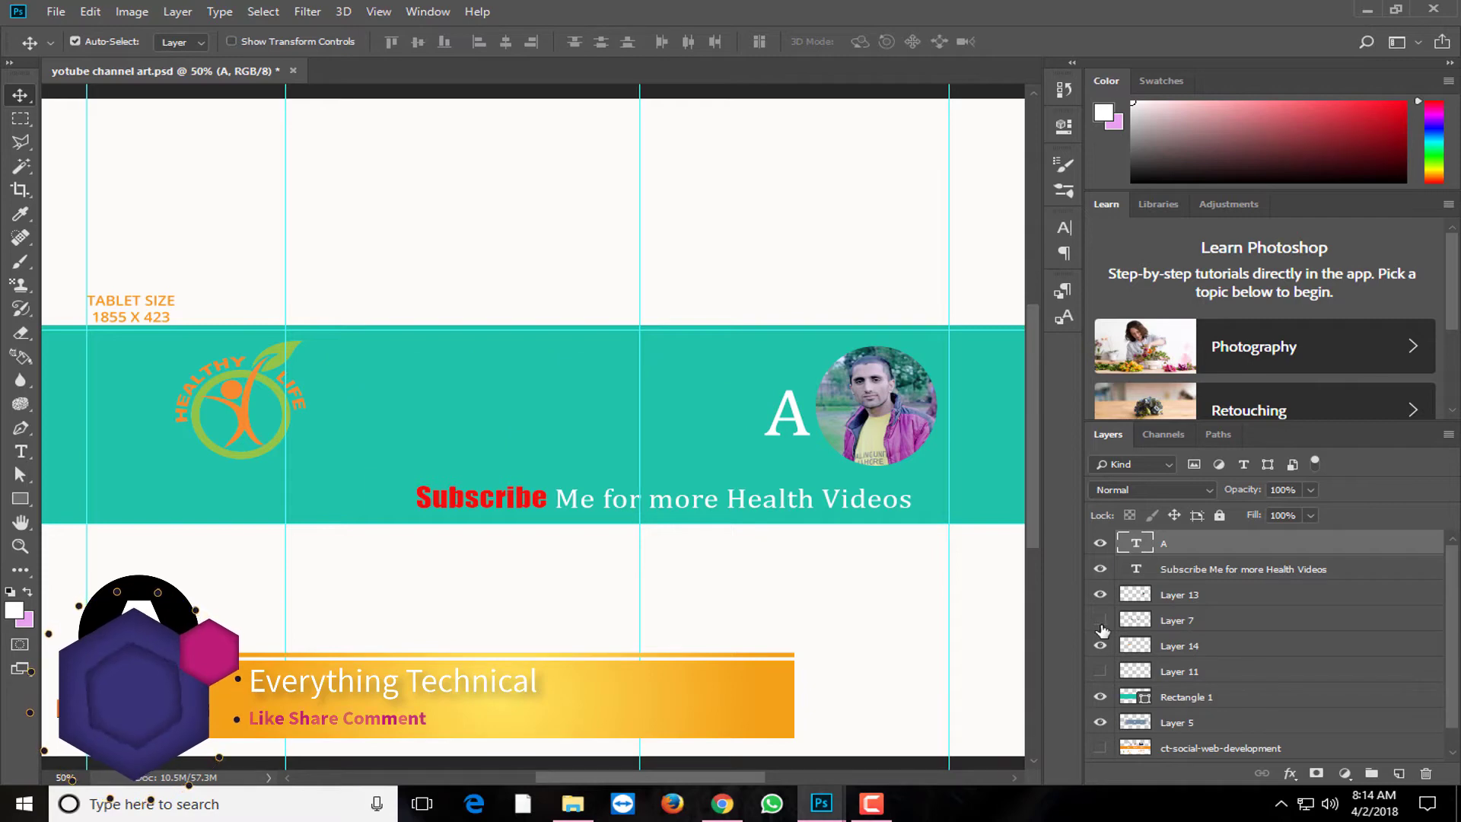
click(1137, 621)
click(1088, 622)
click(1088, 621)
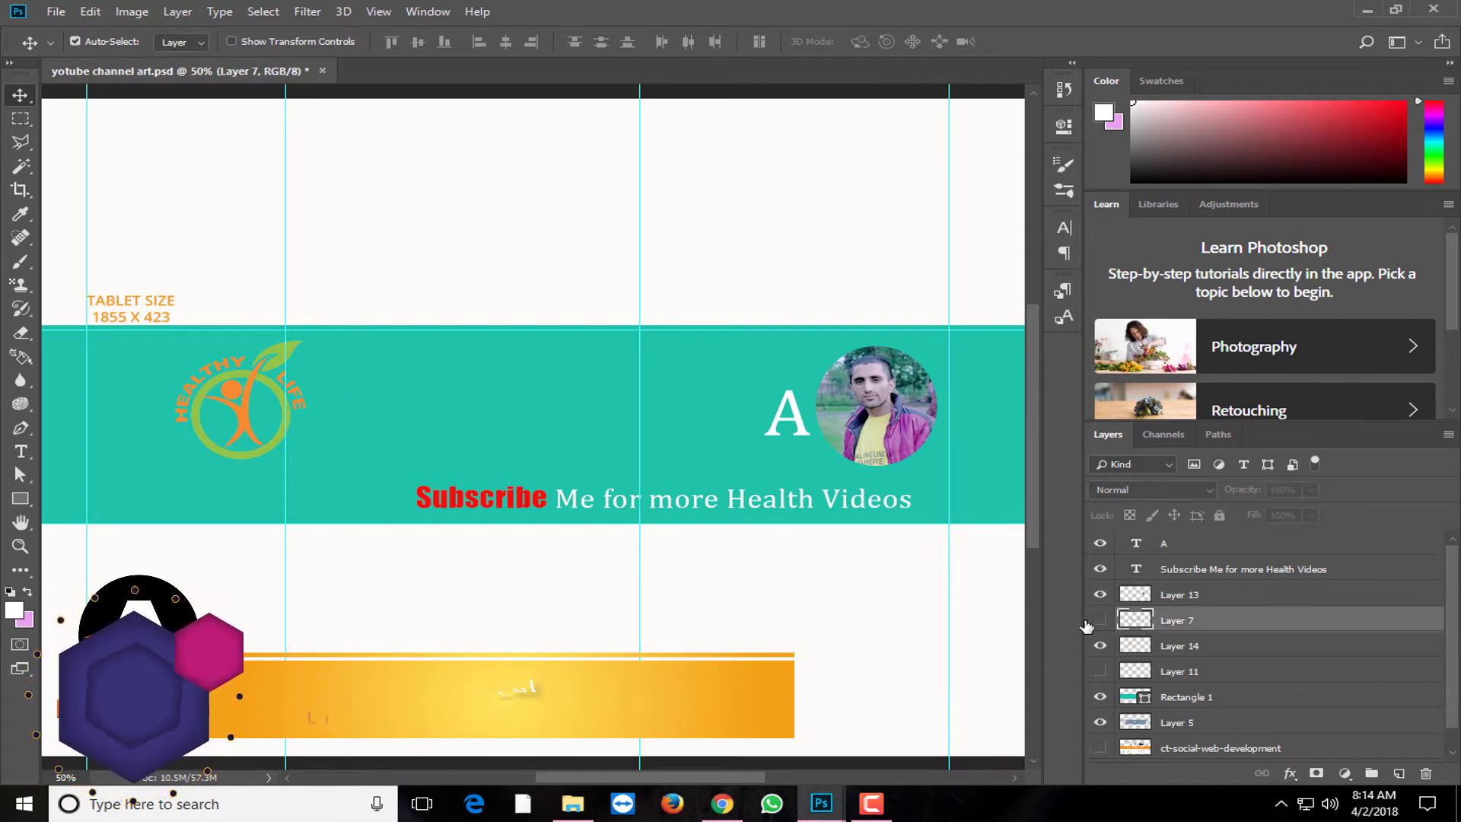
click(1088, 622)
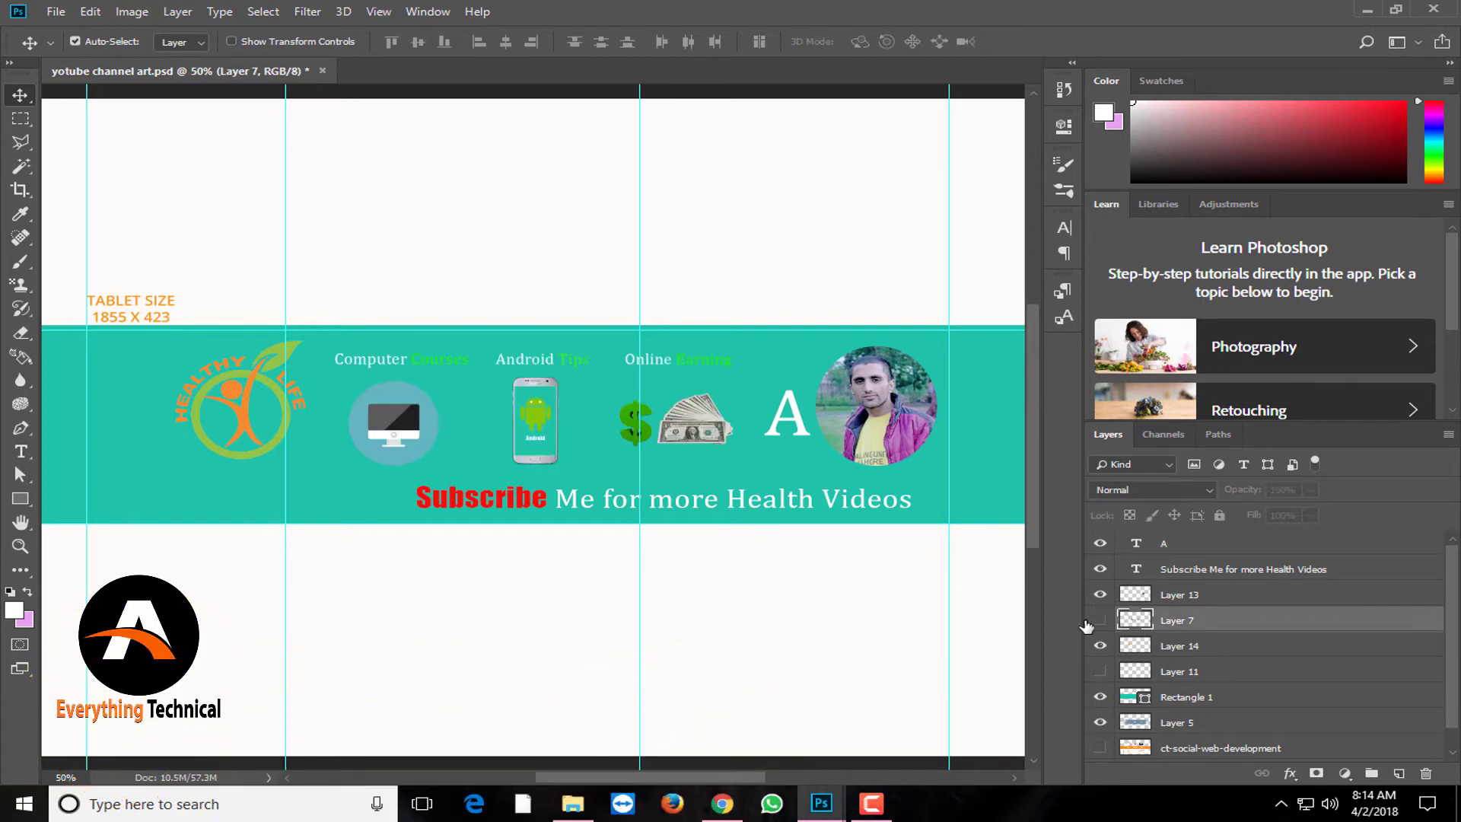
click(1088, 622)
click(1101, 543)
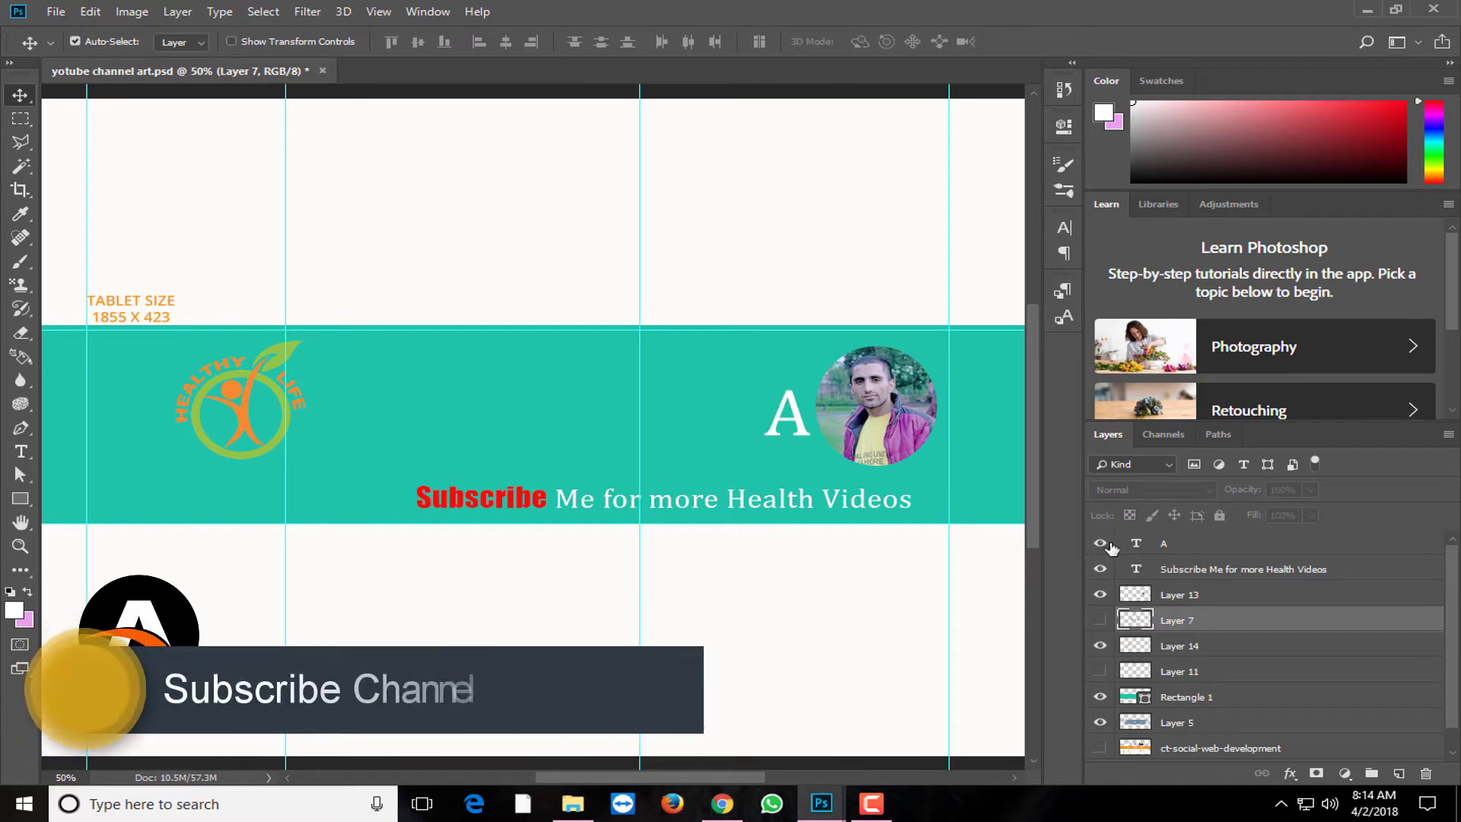
Replace the letter A with the heading 'Health & Life' and move it to the banner's middle.
click(1134, 544)
double_click(1134, 544)
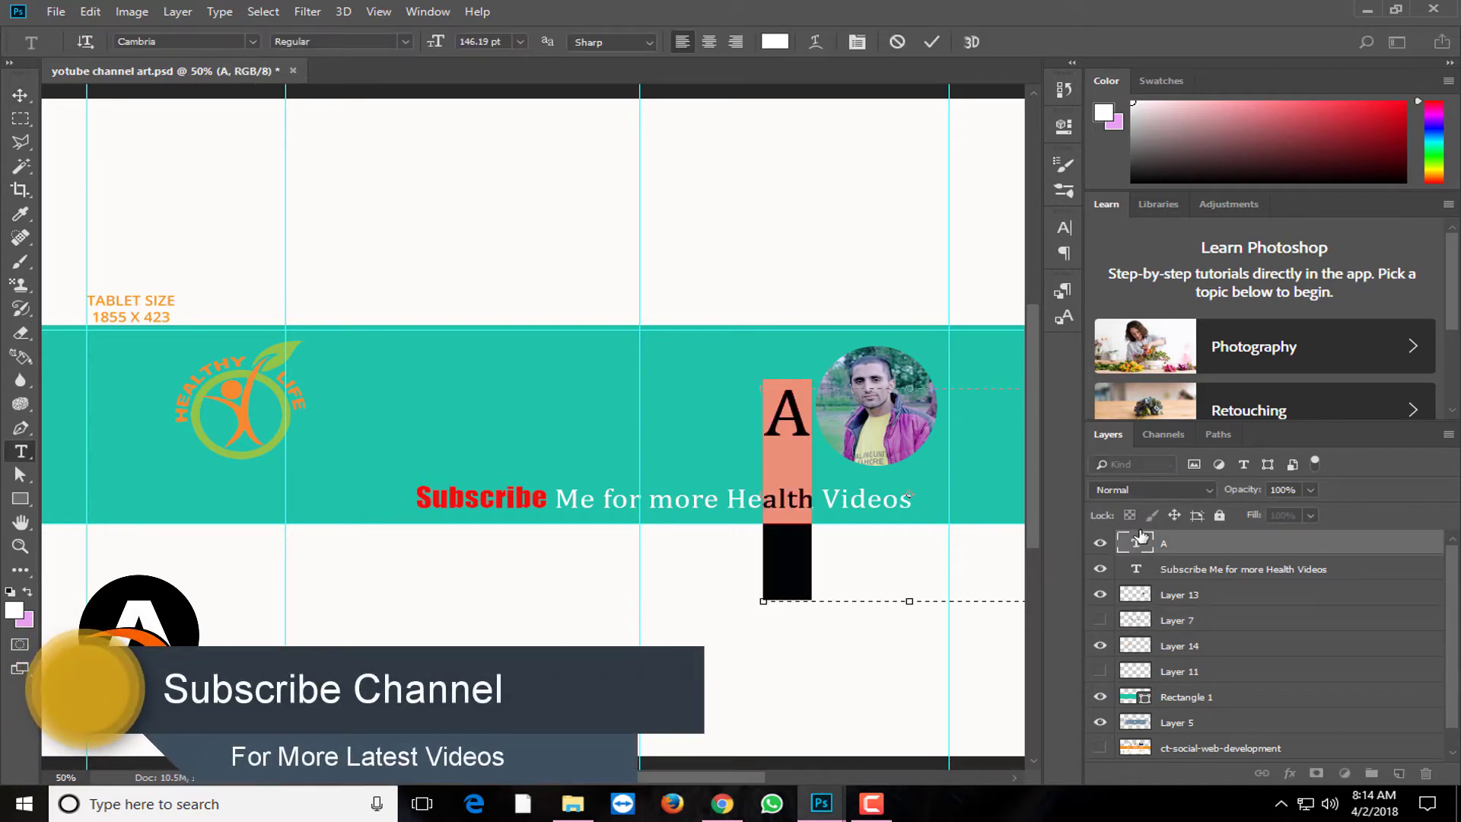
key(BackSpace)
text(H)
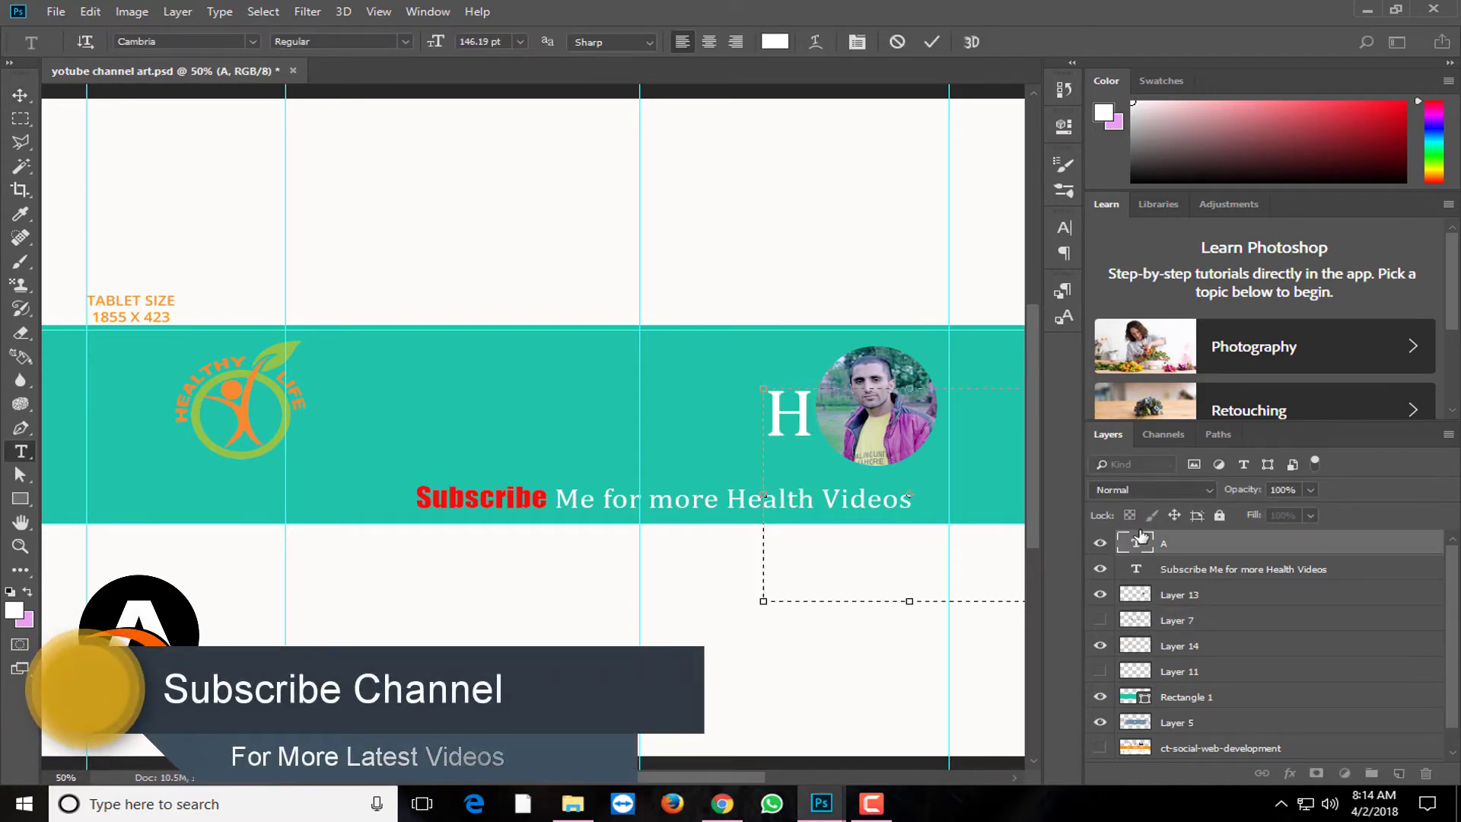
text(ea;th)
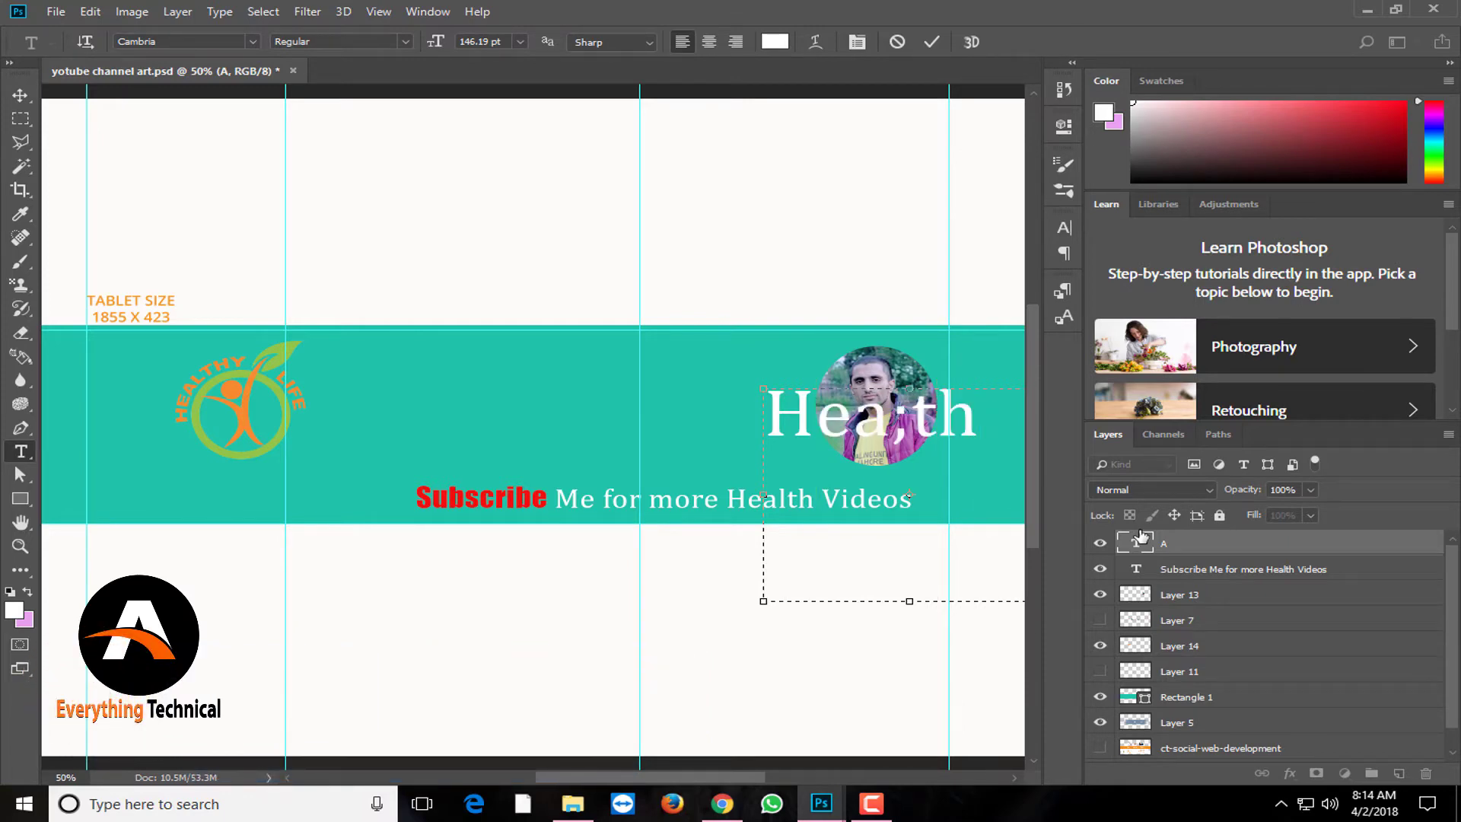
text(&)
text(Life)
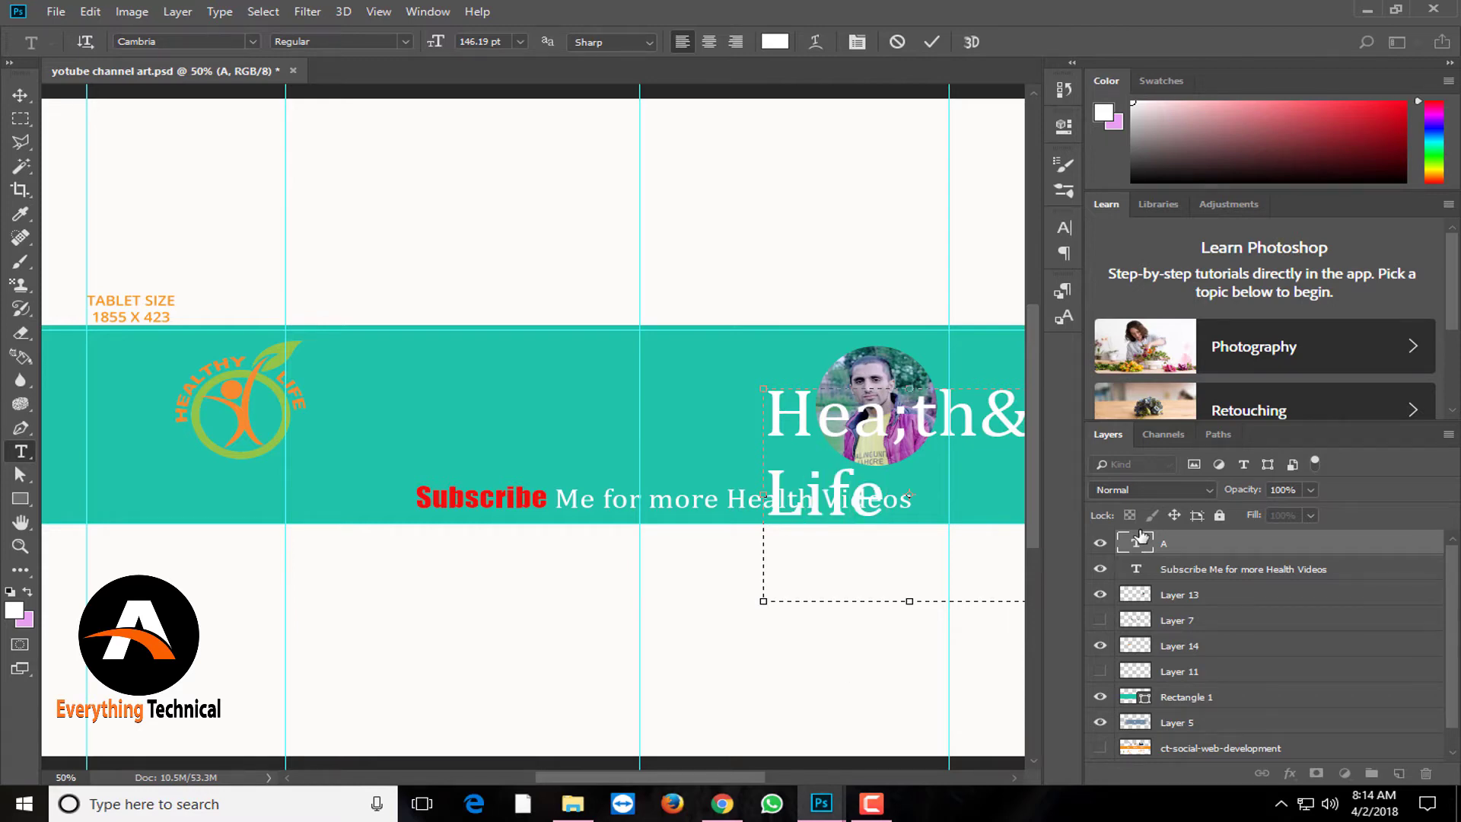
click(21, 94)
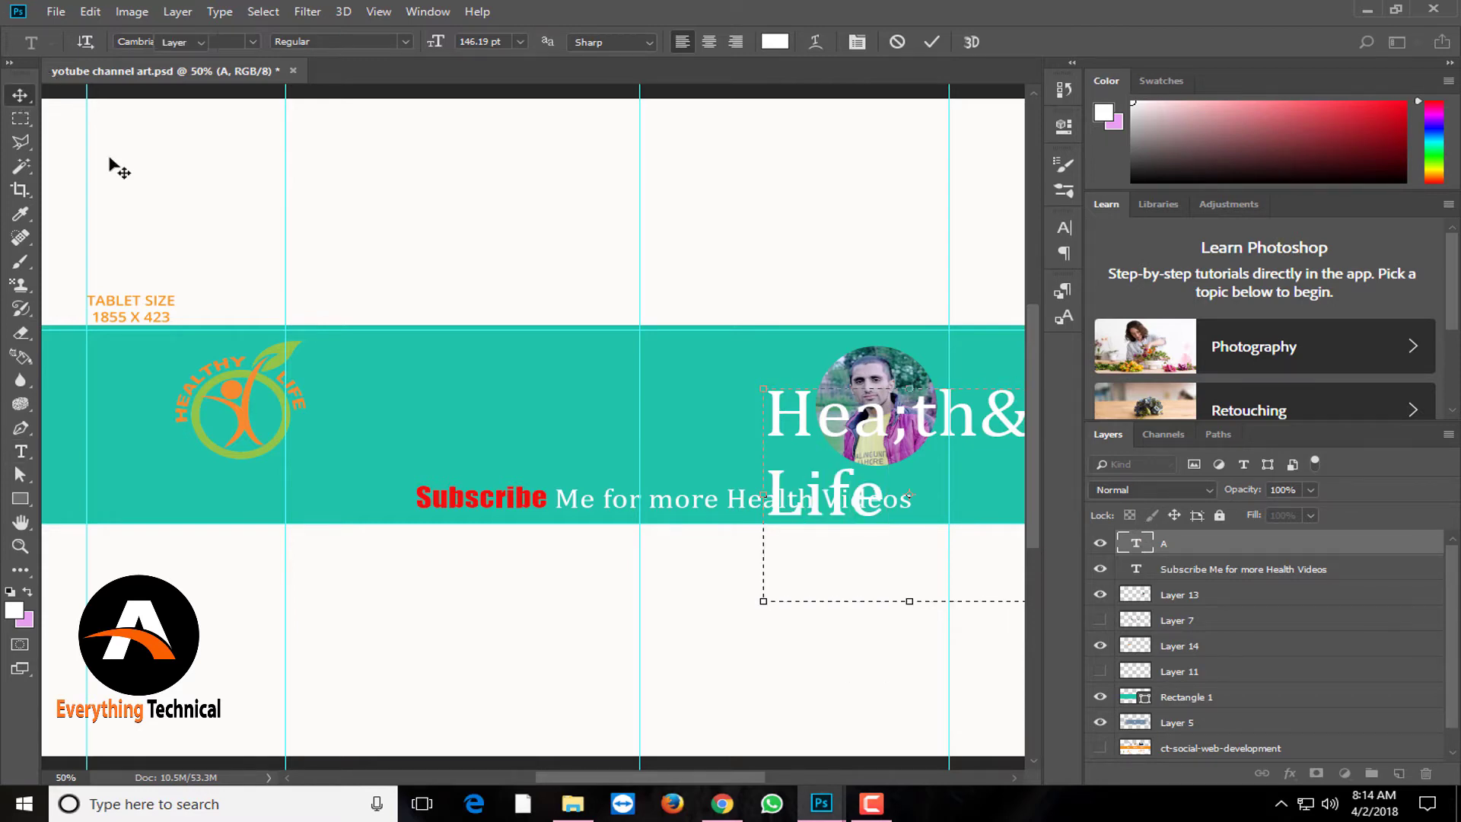
drag(777, 441, 439, 415)
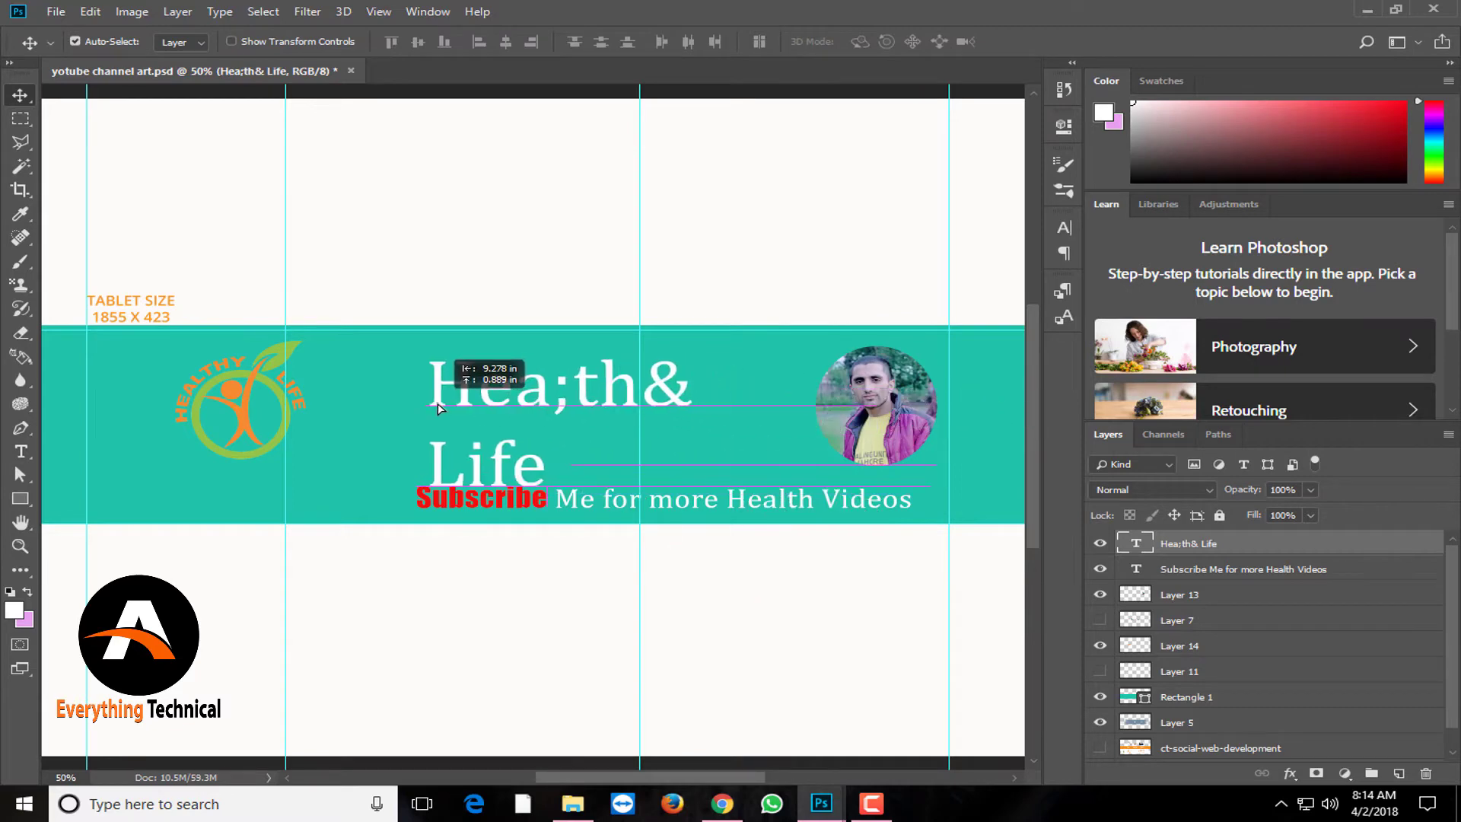
Fix the stray semicolon typo in the heading and widen its text box to one line.
double_click(1136, 544)
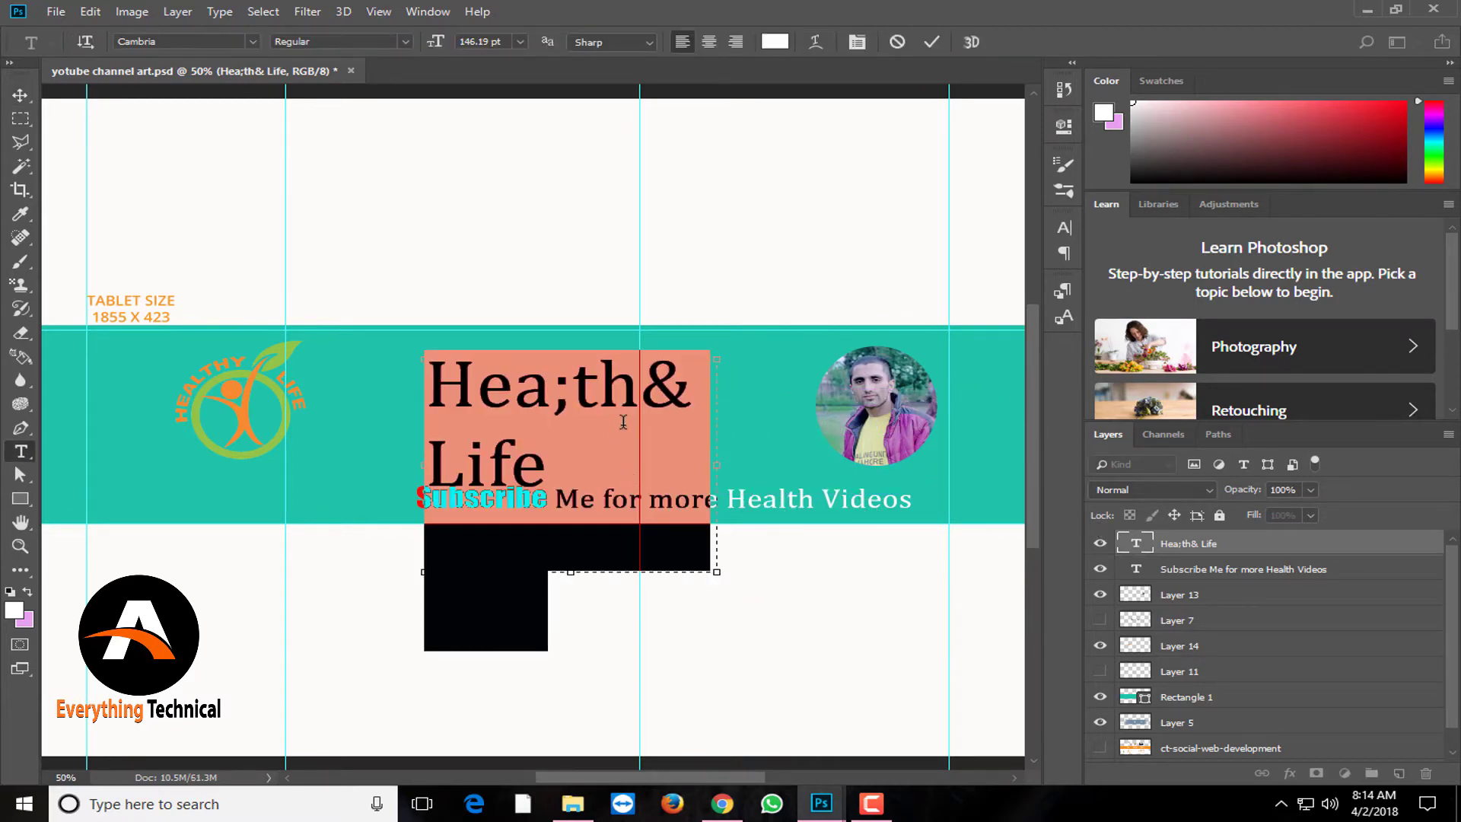
click(565, 392)
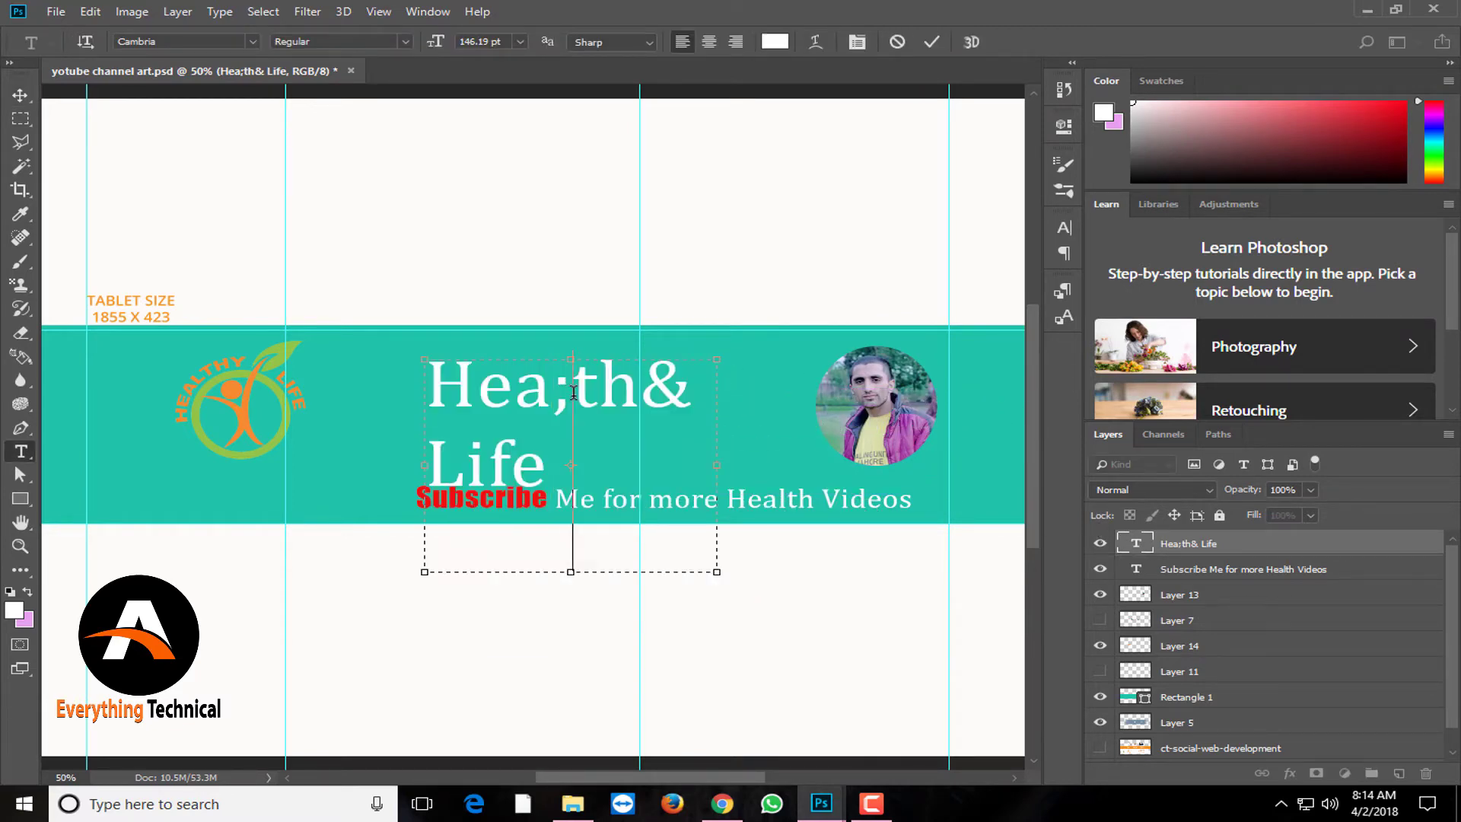
key(BackSpace)
text(lth)
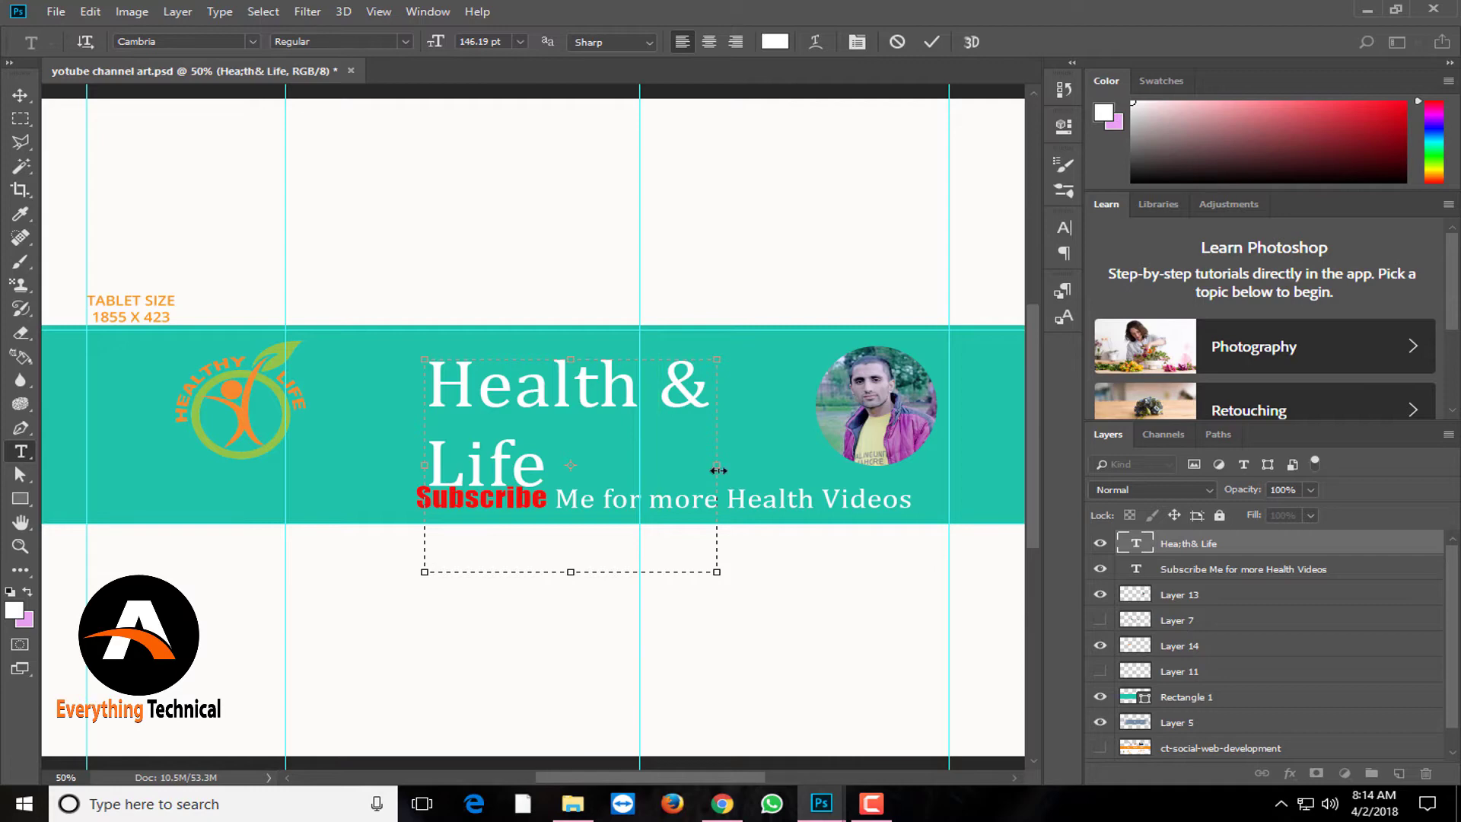
drag(717, 470, 876, 472)
Set the Health & Life heading in the Dosis SemiBold font.
key(ctrl+a)
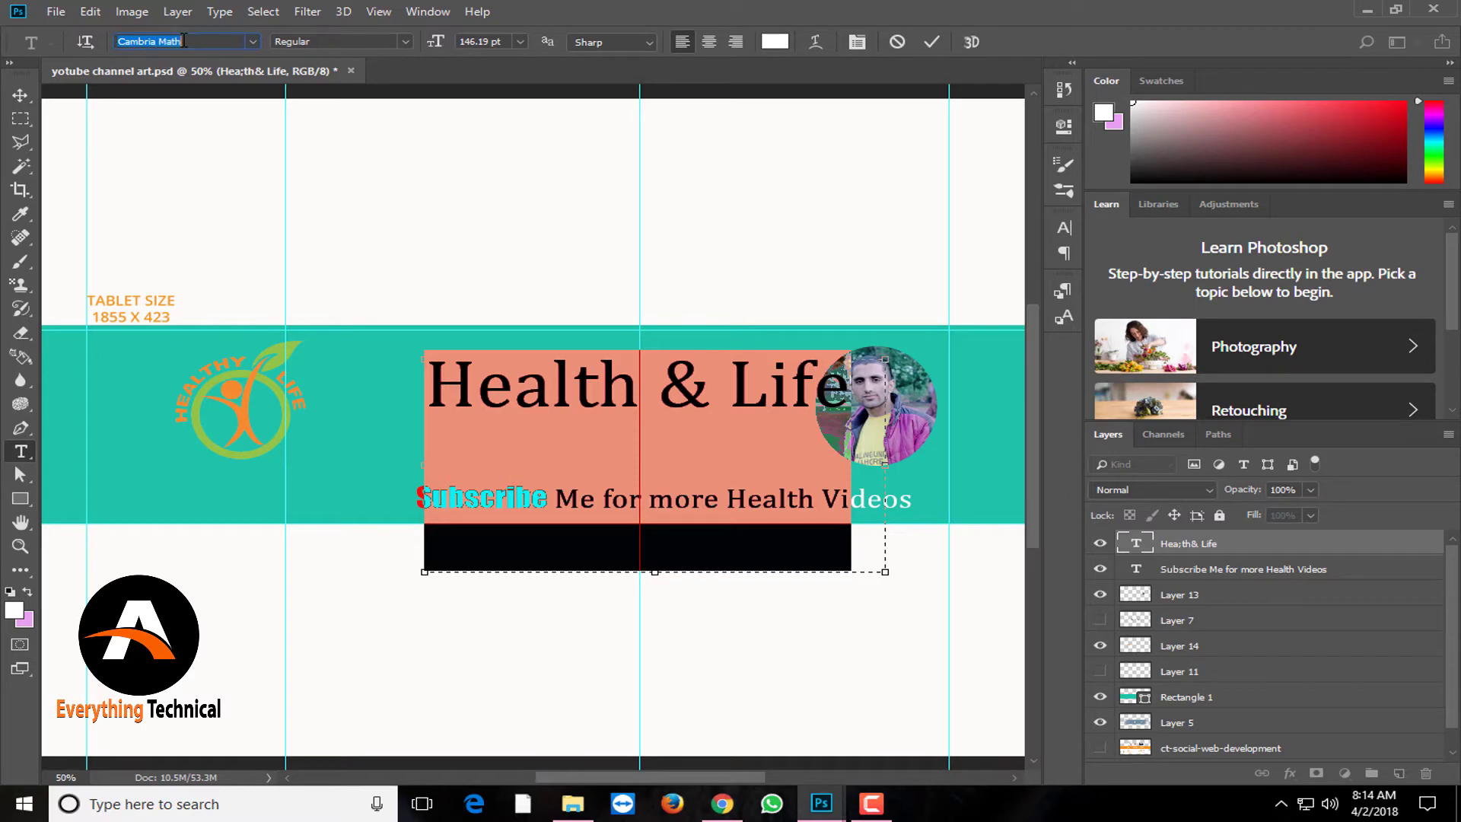
key(Down)
key(Down)
key(Down)
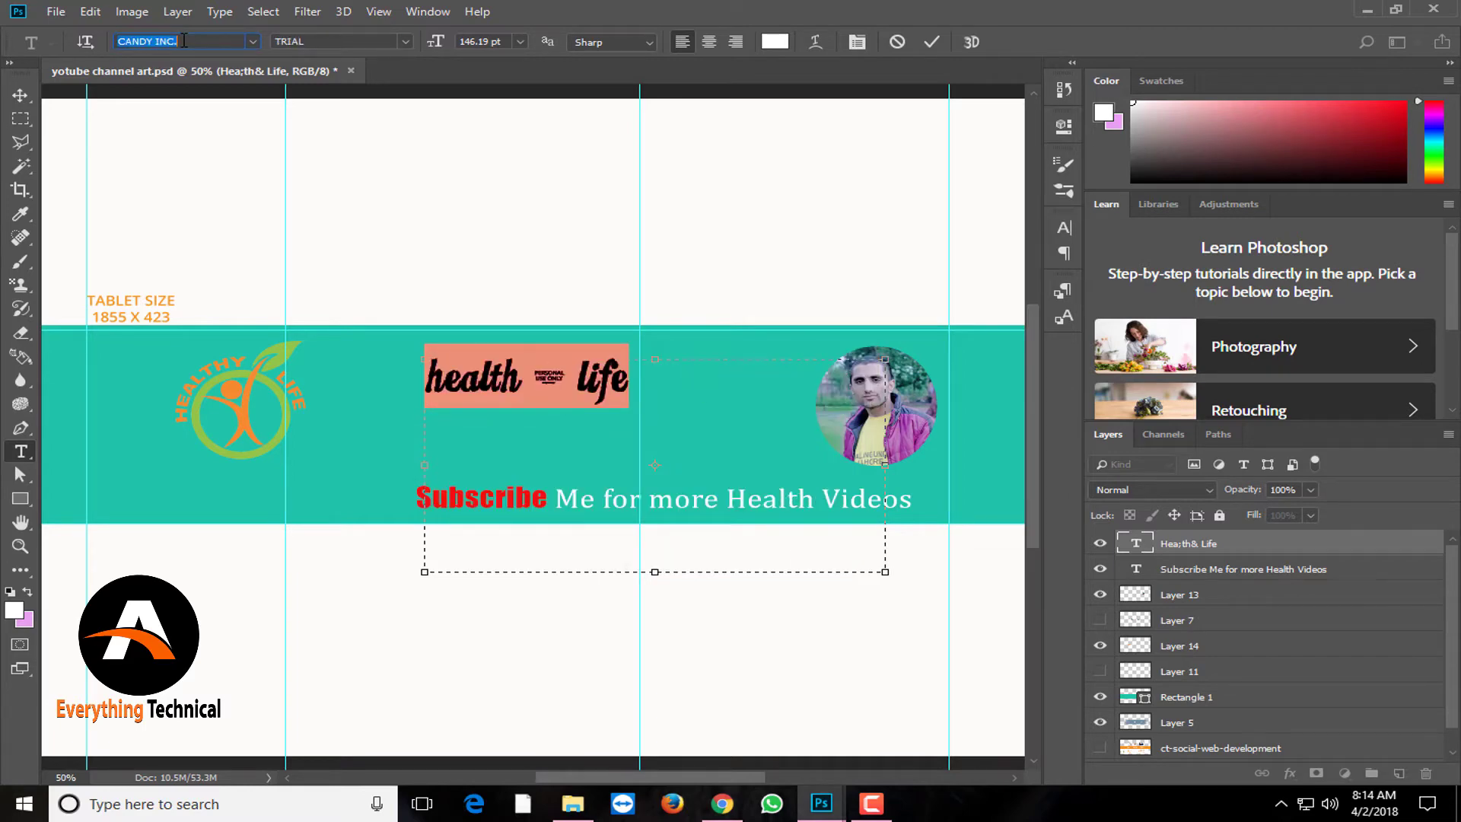
key(Down)
key(Up)
key(Down)
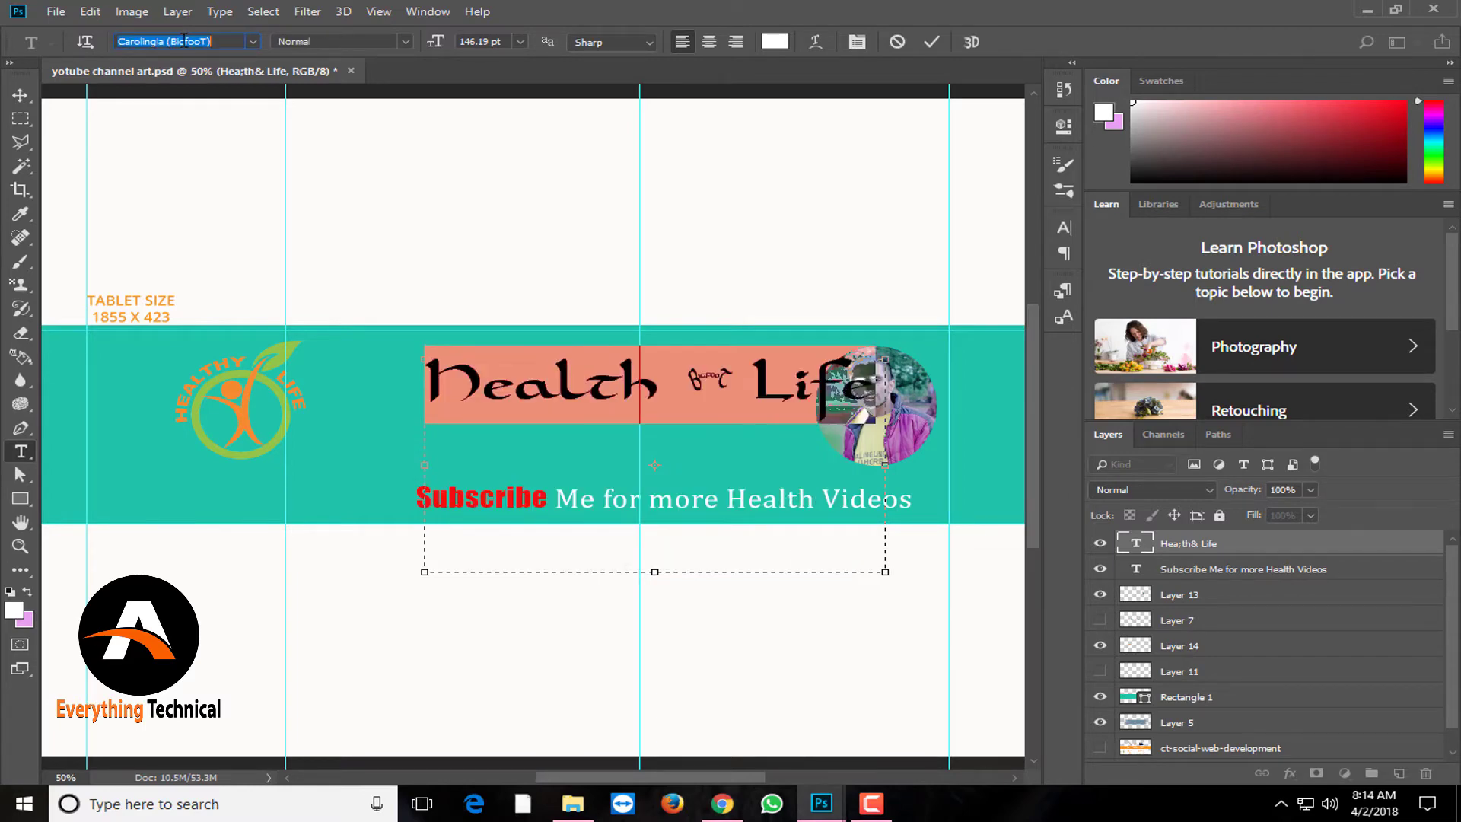
key(Down)
key(Down)
key(Down)
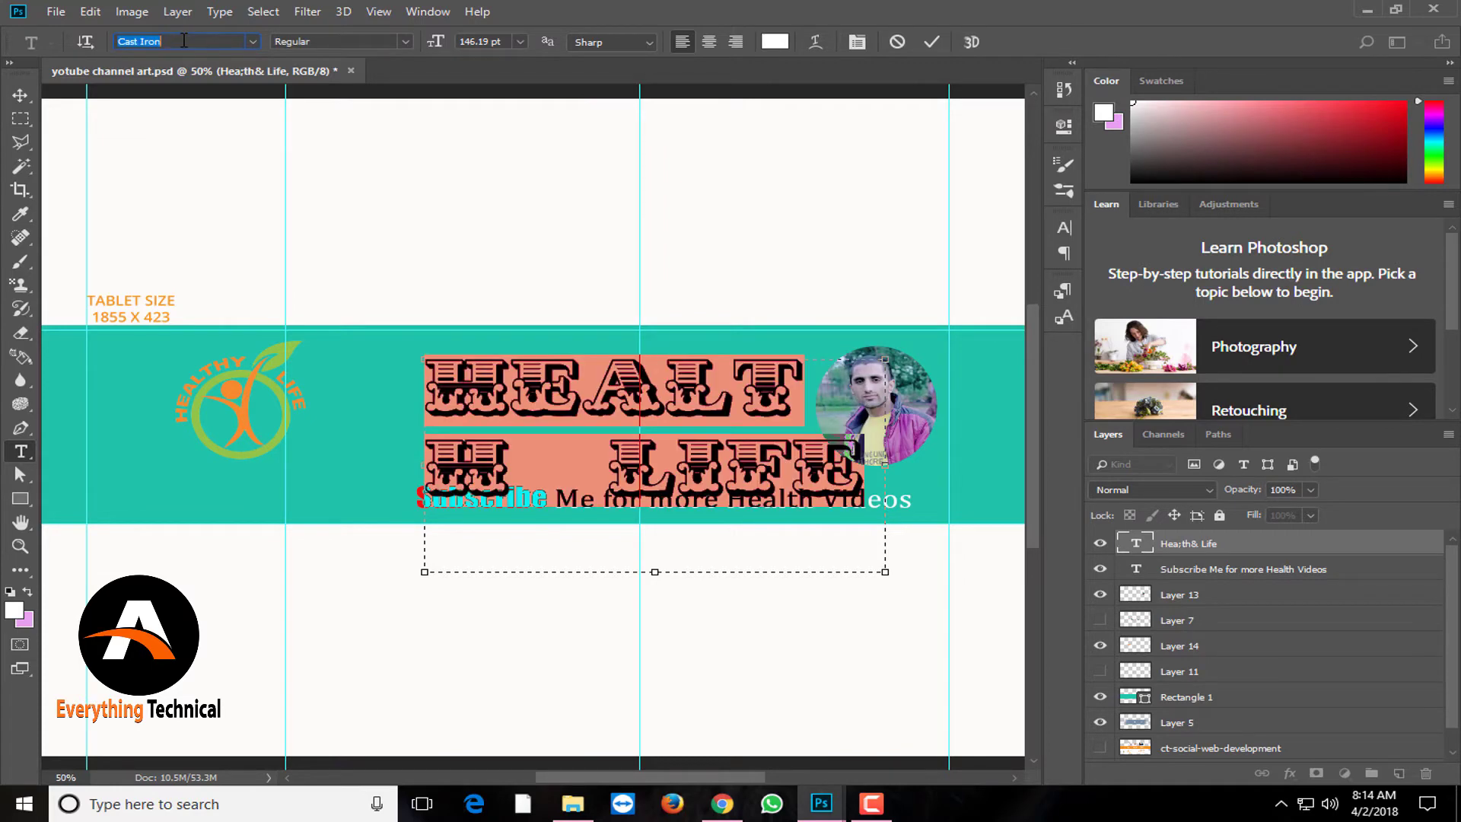
key(Down)
key(Down)
key(Down)
key(Down)
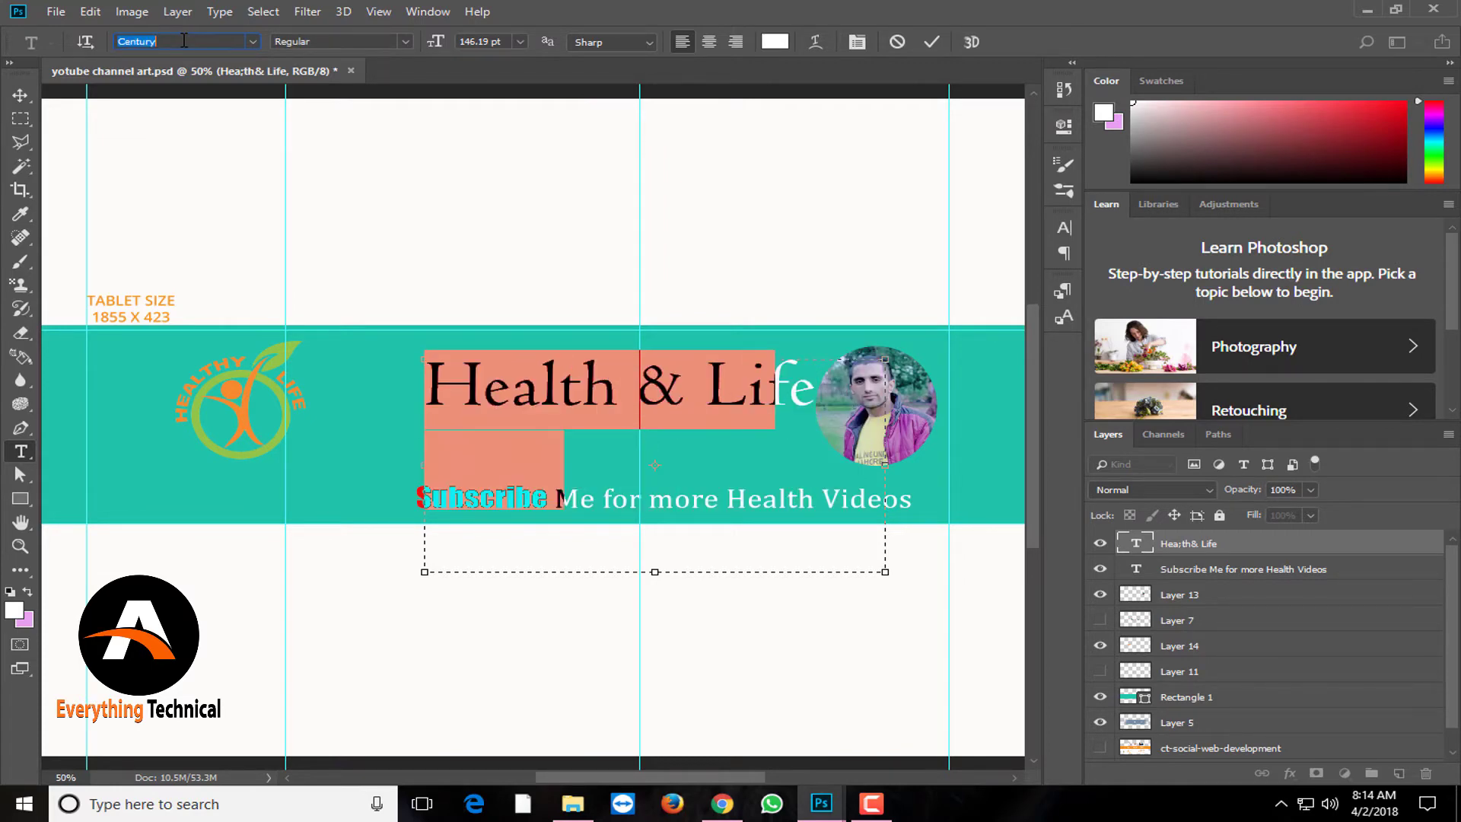
key(Down)
key(Down)
key(Down)
key(Down)
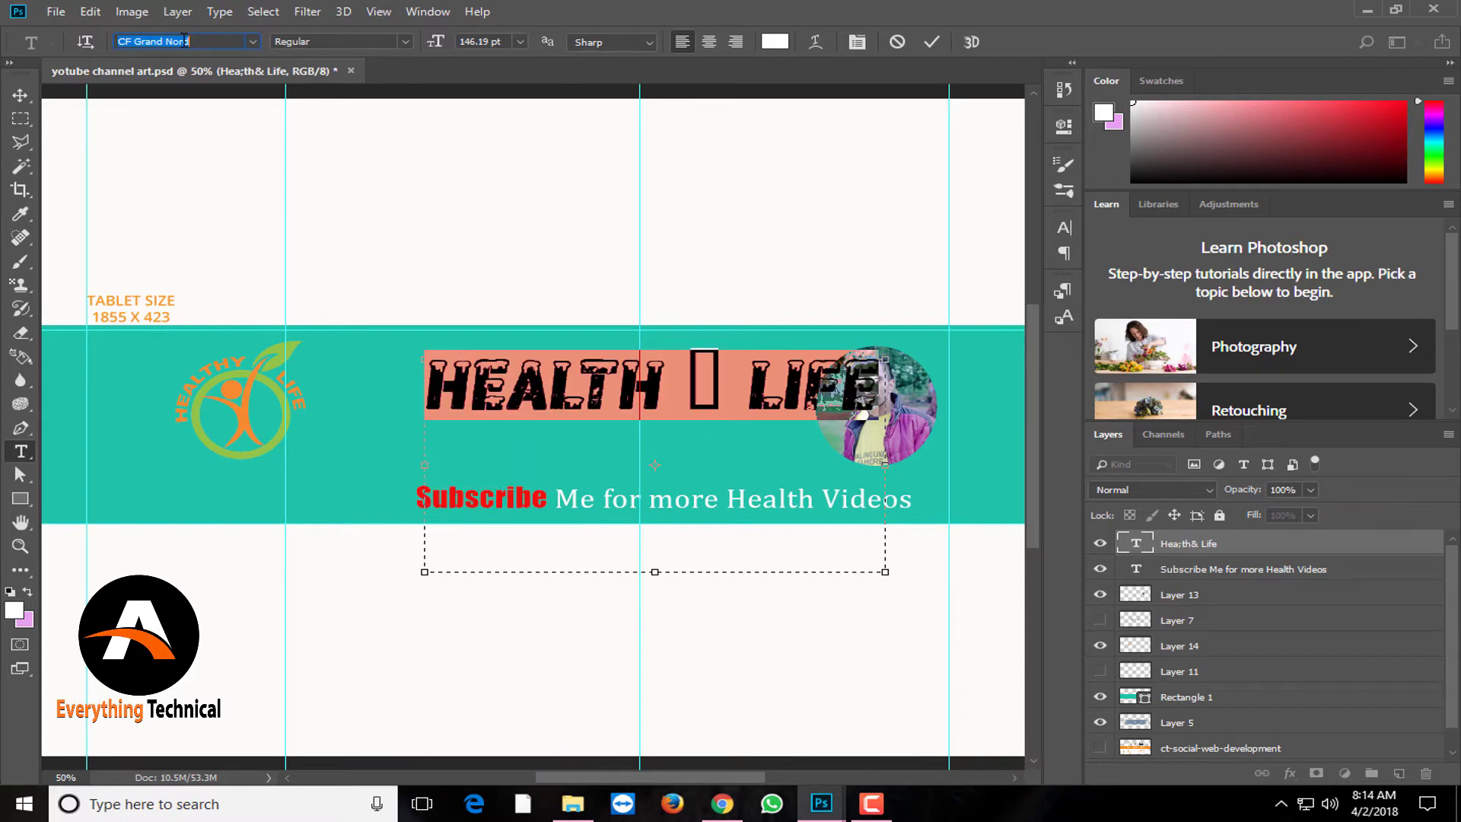
key(Down)
key(Down)
key(Down)
key(Down)
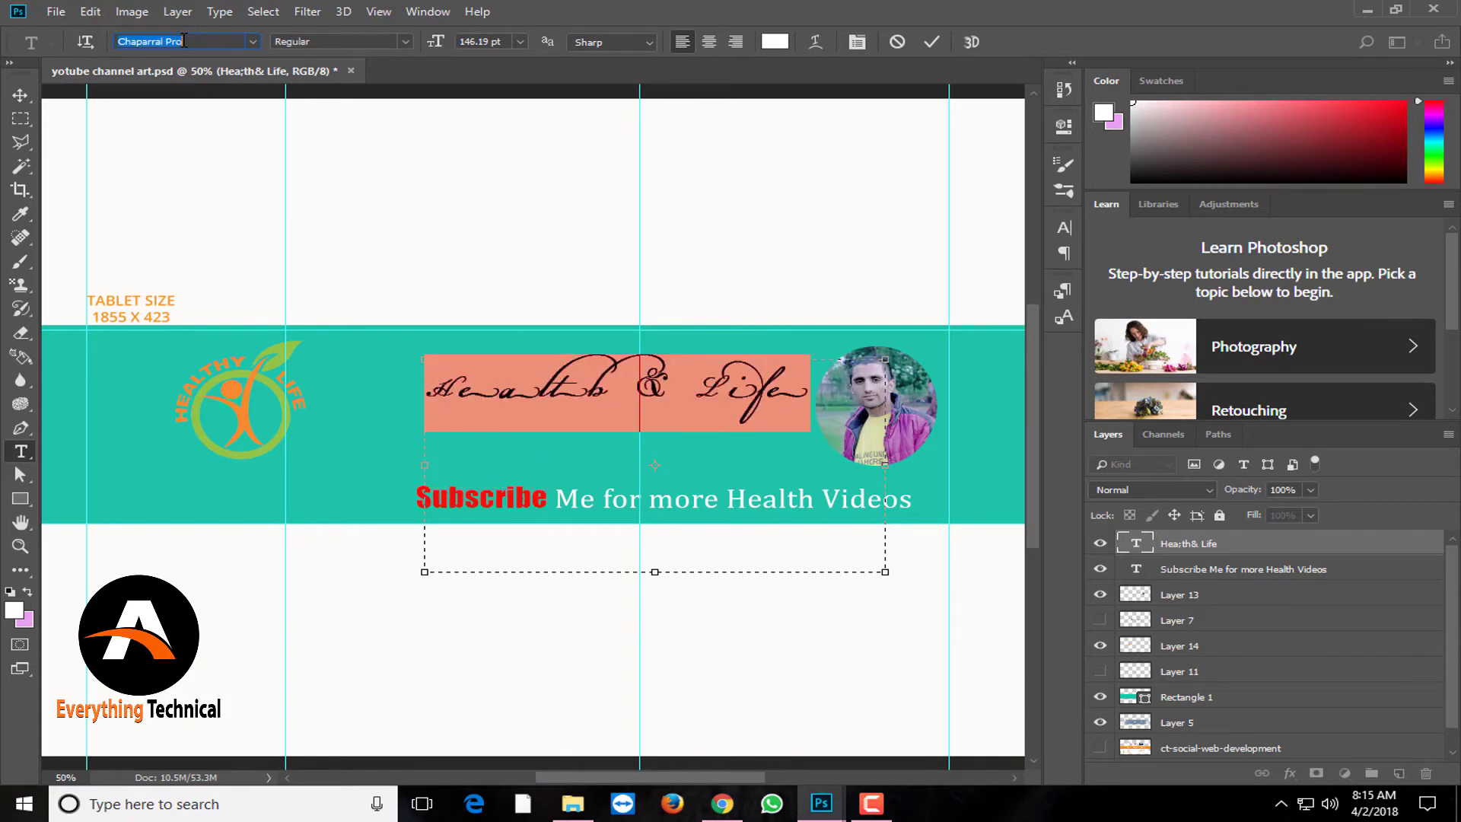
key(Down)
key(Down)
key(Down)
key(Down)
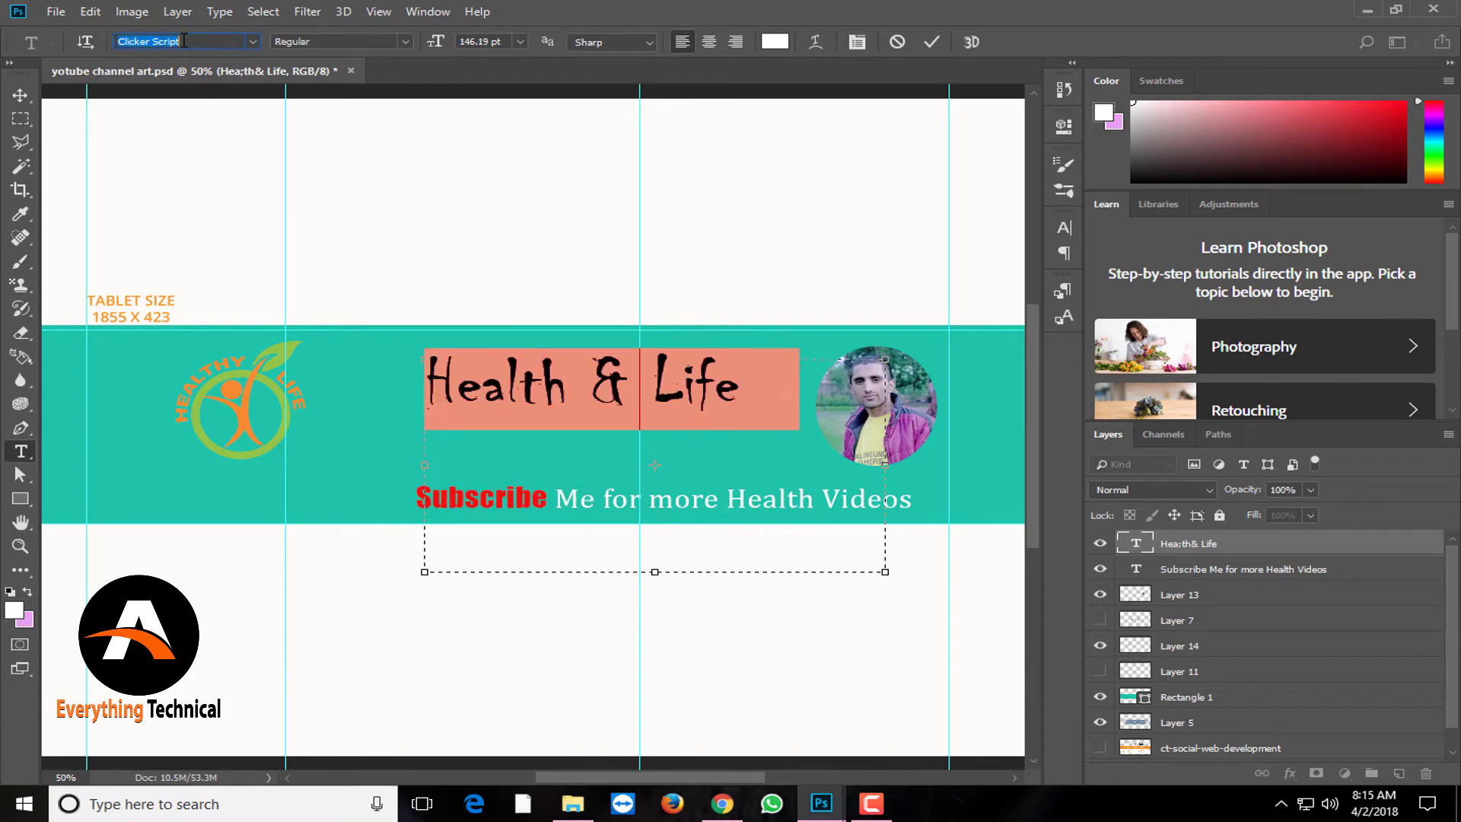
key(Down)
key(Down)
key(Down)
key(Down)
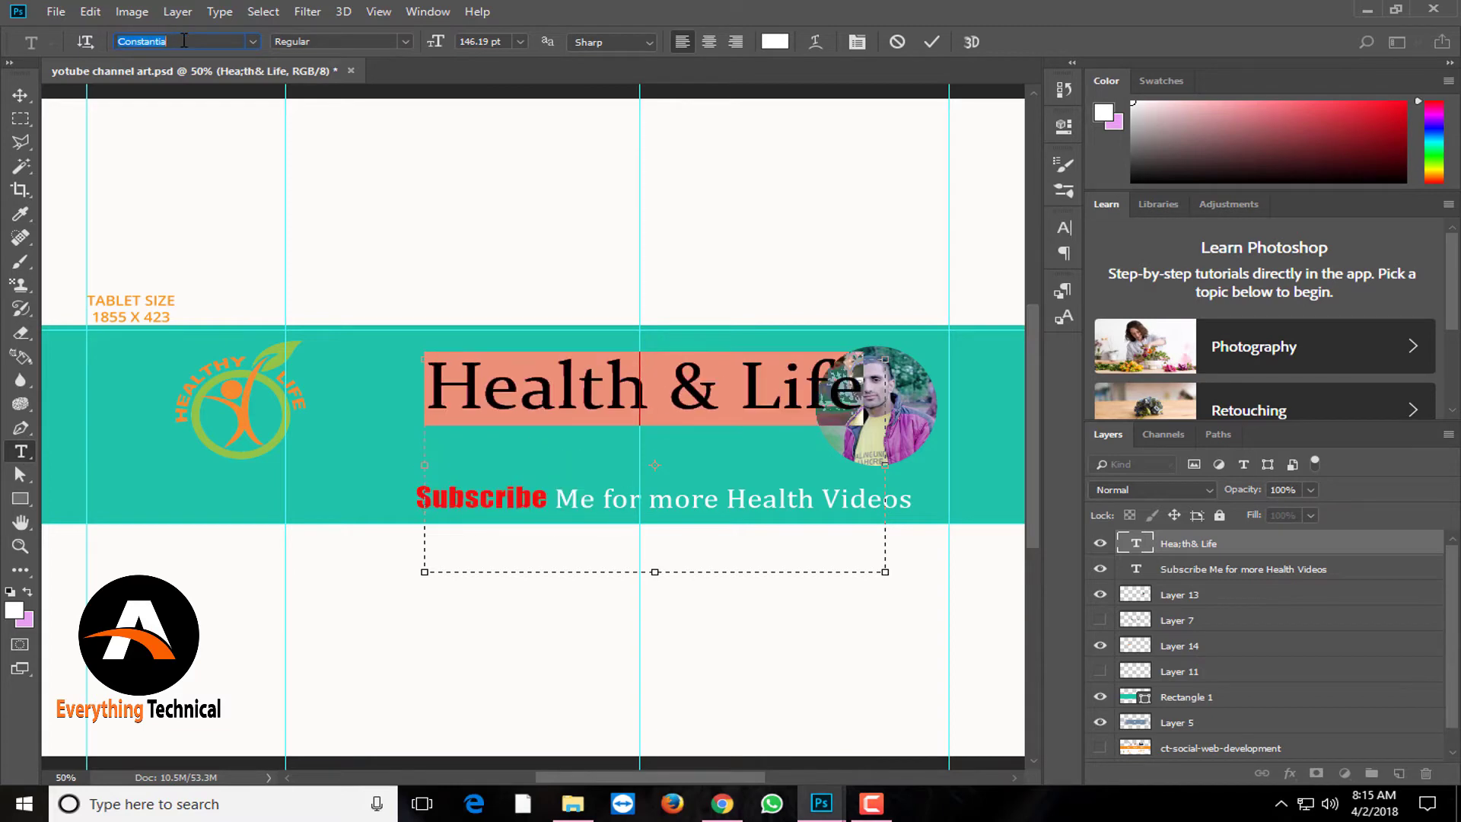
key(Down)
key(Down)
key(Down)
key(Down)
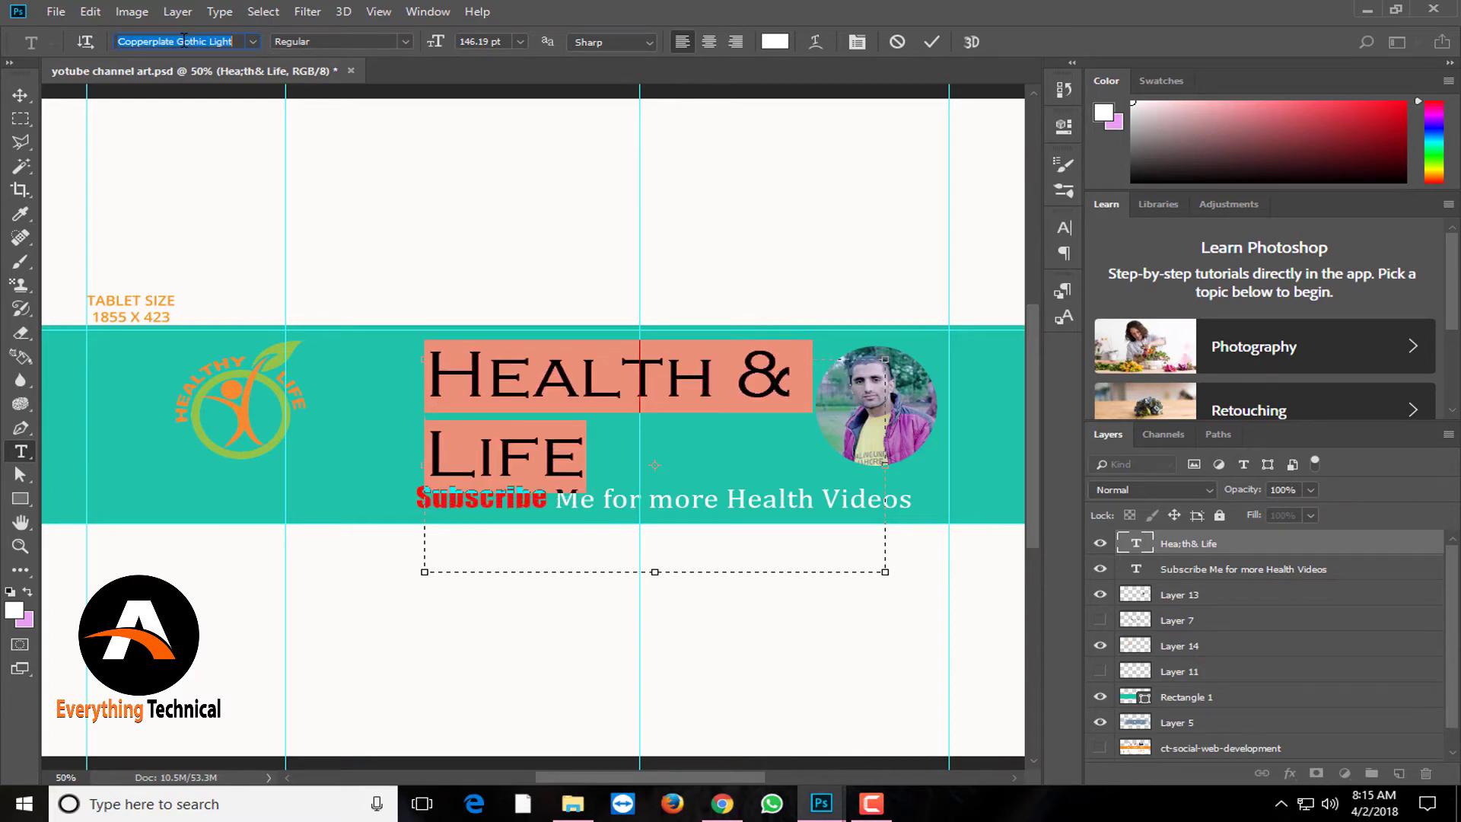
key(Down)
key(Down)
key(Down)
key(Down)
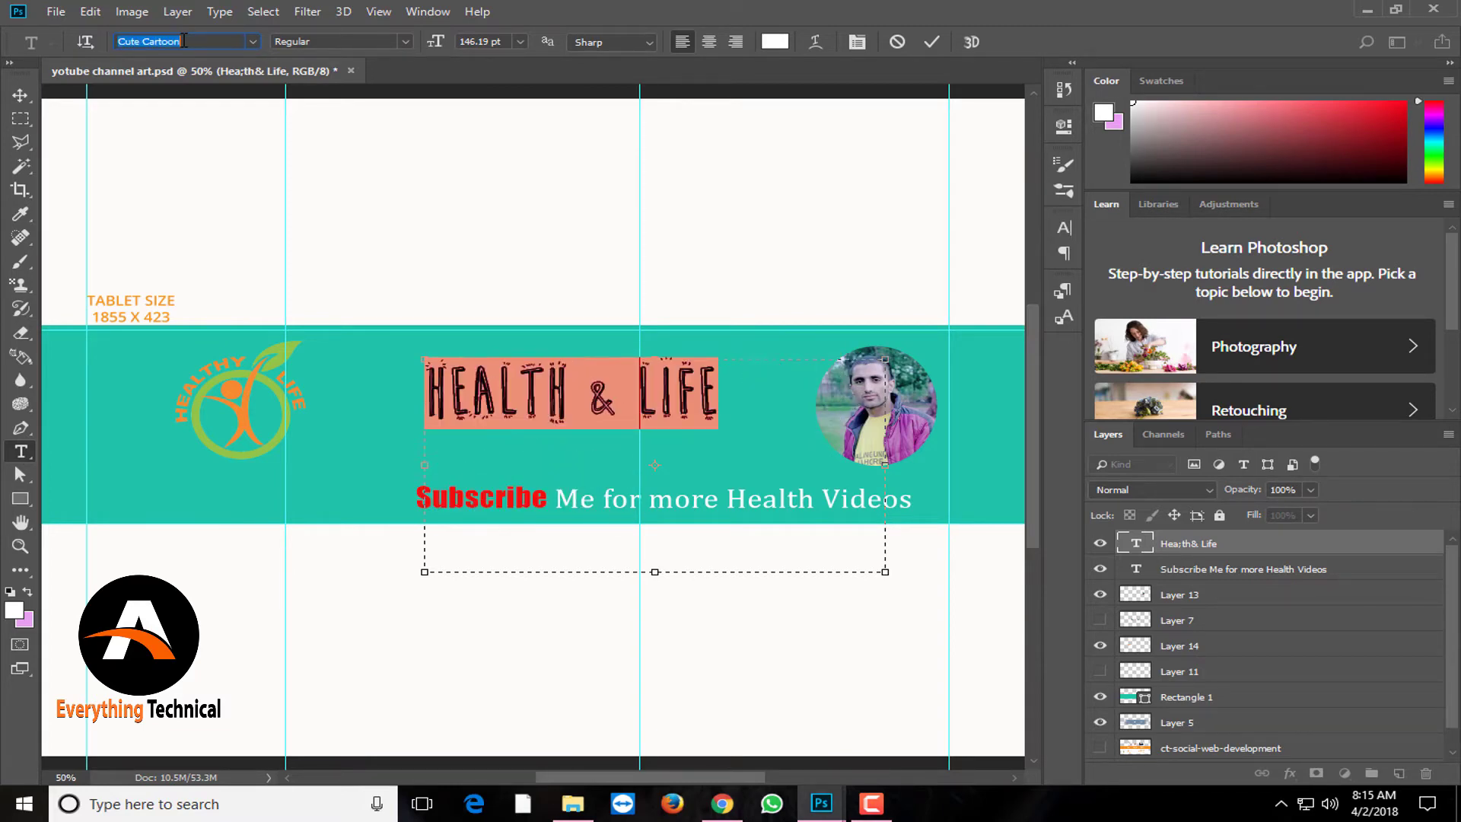
key(Down)
key(Down)
key(Down)
key(Down)
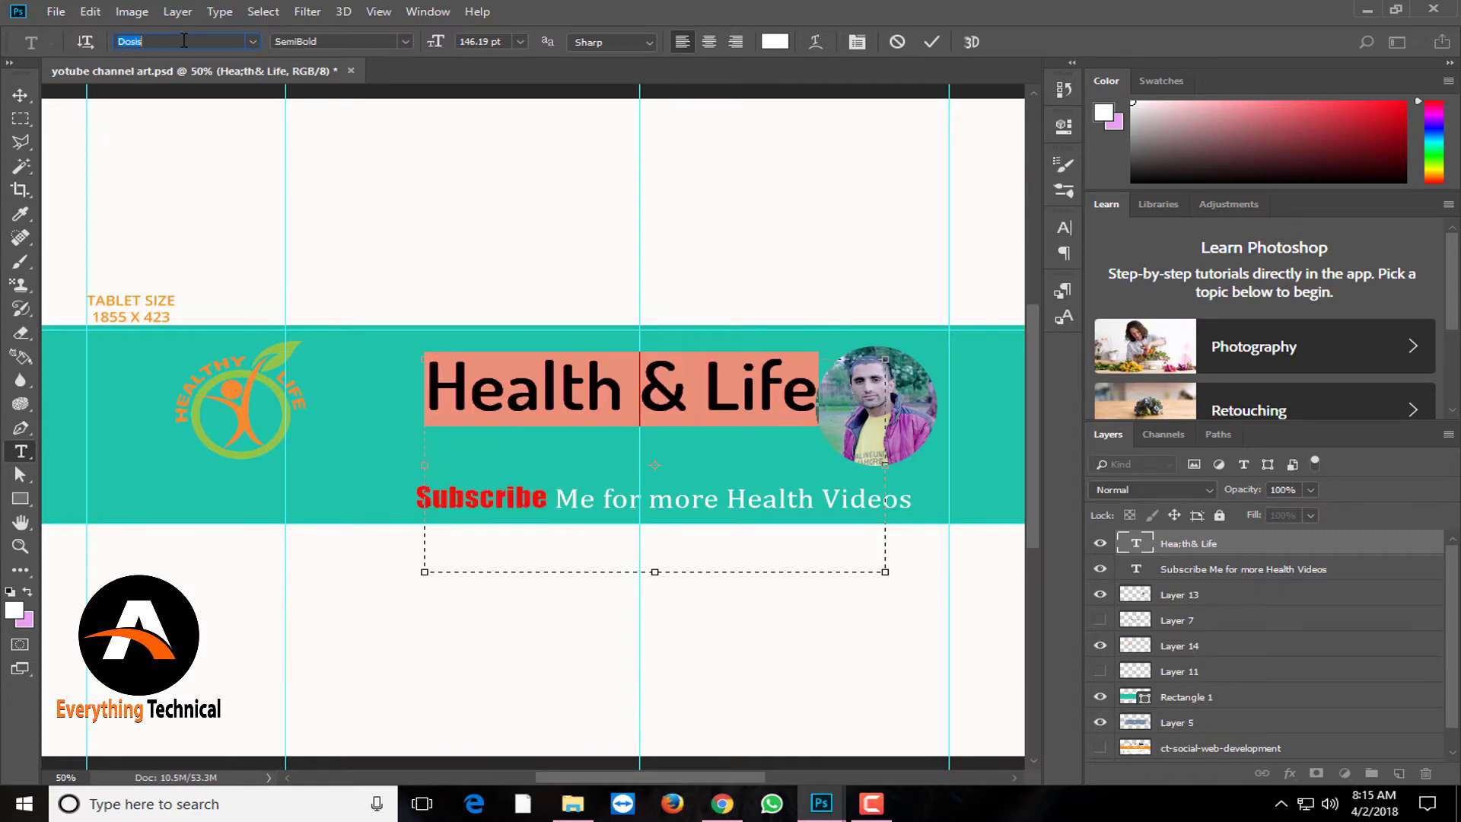
key(Down)
key(Down)
click(20, 95)
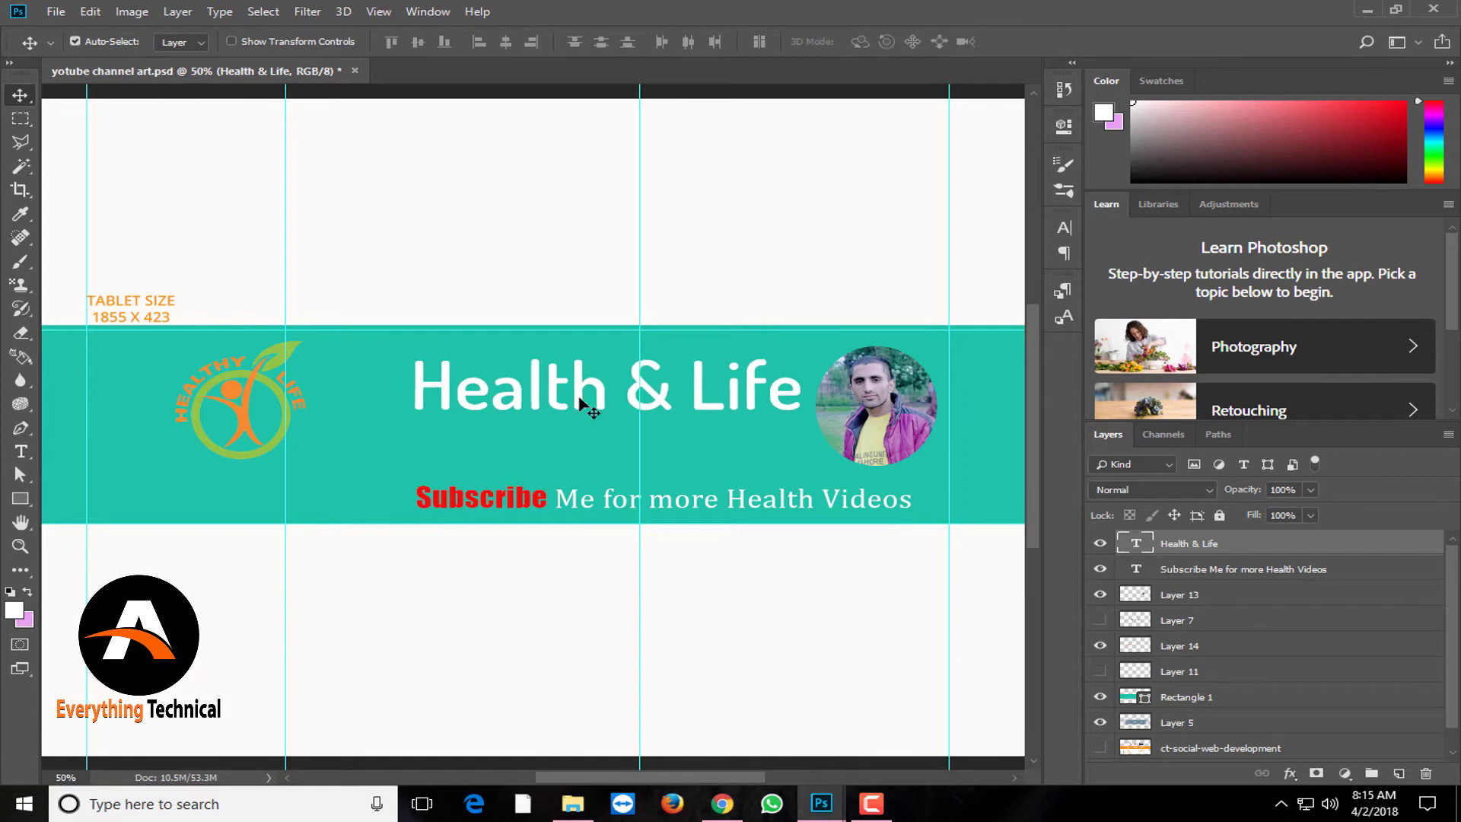
Nudge the headline left and slightly lower, toward the logo.
key(shift+Left)
key(shift+Left)
key(shift+Left)
key(shift+Left)
key(shift+Left)
key(shift+Left)
key(shift+Left)
key(shift+Left)
key(shift+Left)
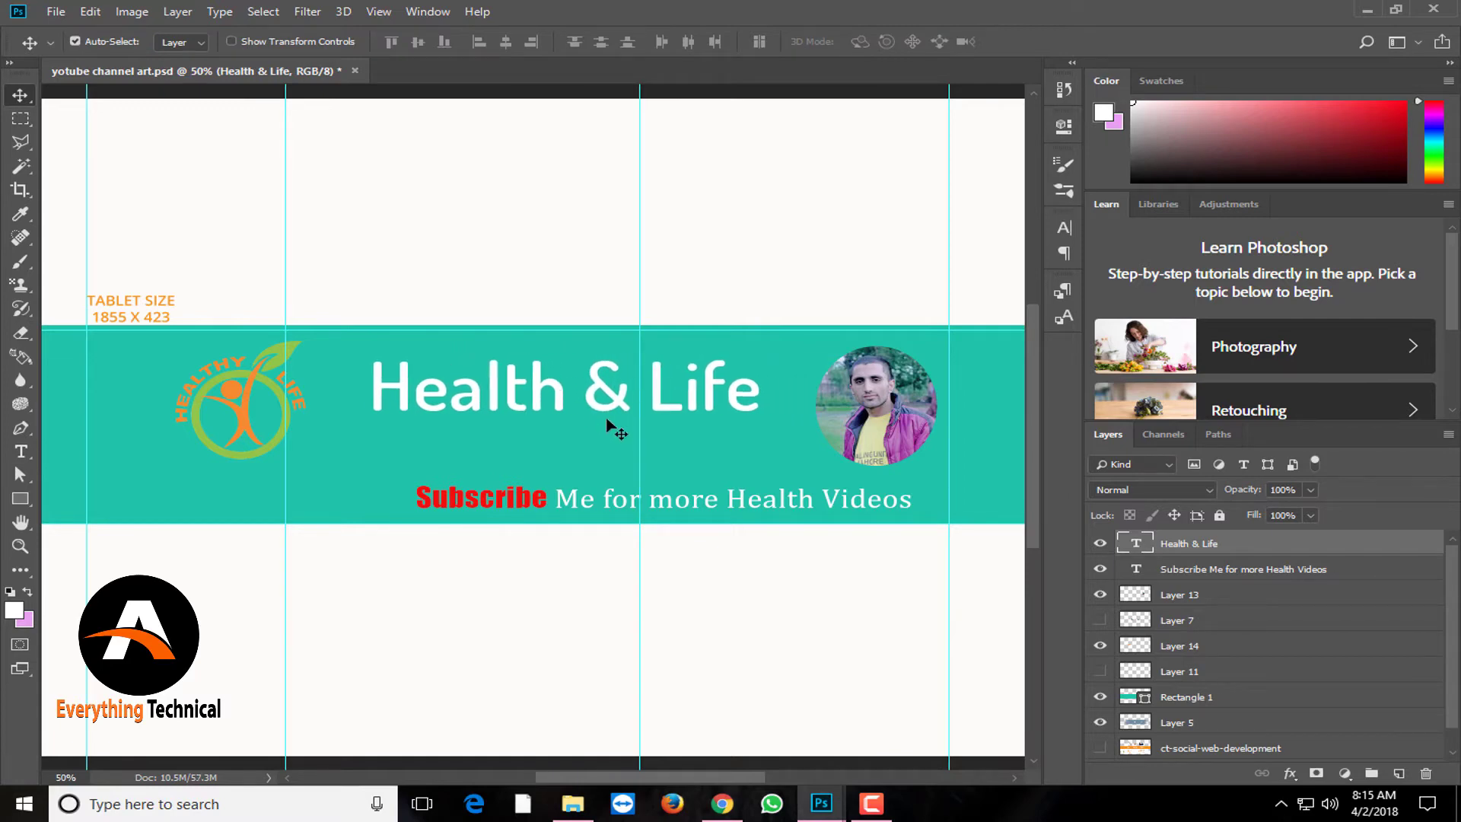
key(shift+Down)
key(shift+Down)
key(shift+Down)
key(shift+Down)
key(shift+Left)
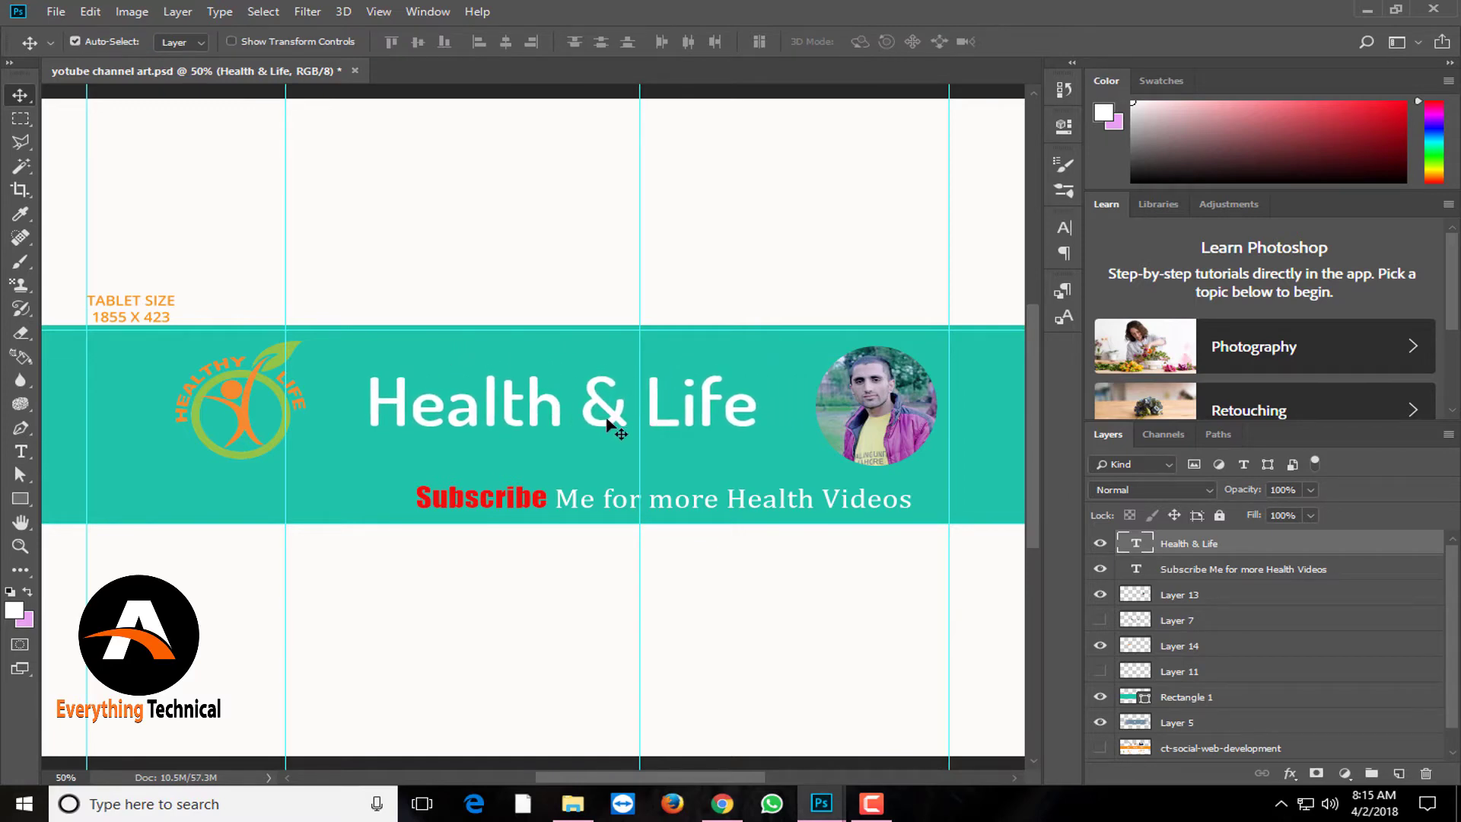
key(Down)
key(Down)
key(Down)
key(Down)
key(Down)
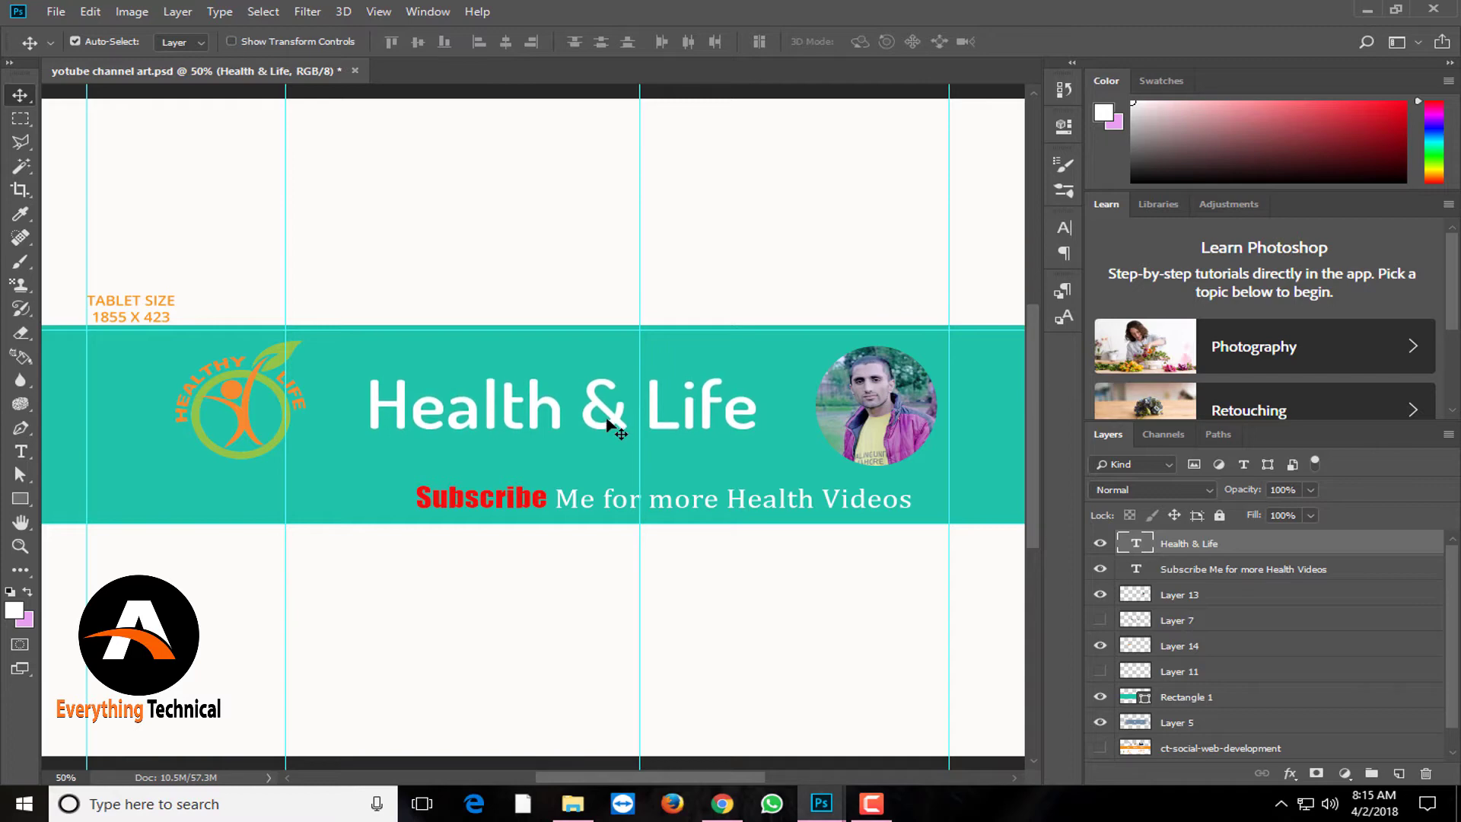
key(shift+Left)
key(shift+Left)
key(shift+Left)
key(shift+Left)
key(shift+Left)
key(shift+Left)
key(shift+Left)
key(shift+Left)
key(shift+Left)
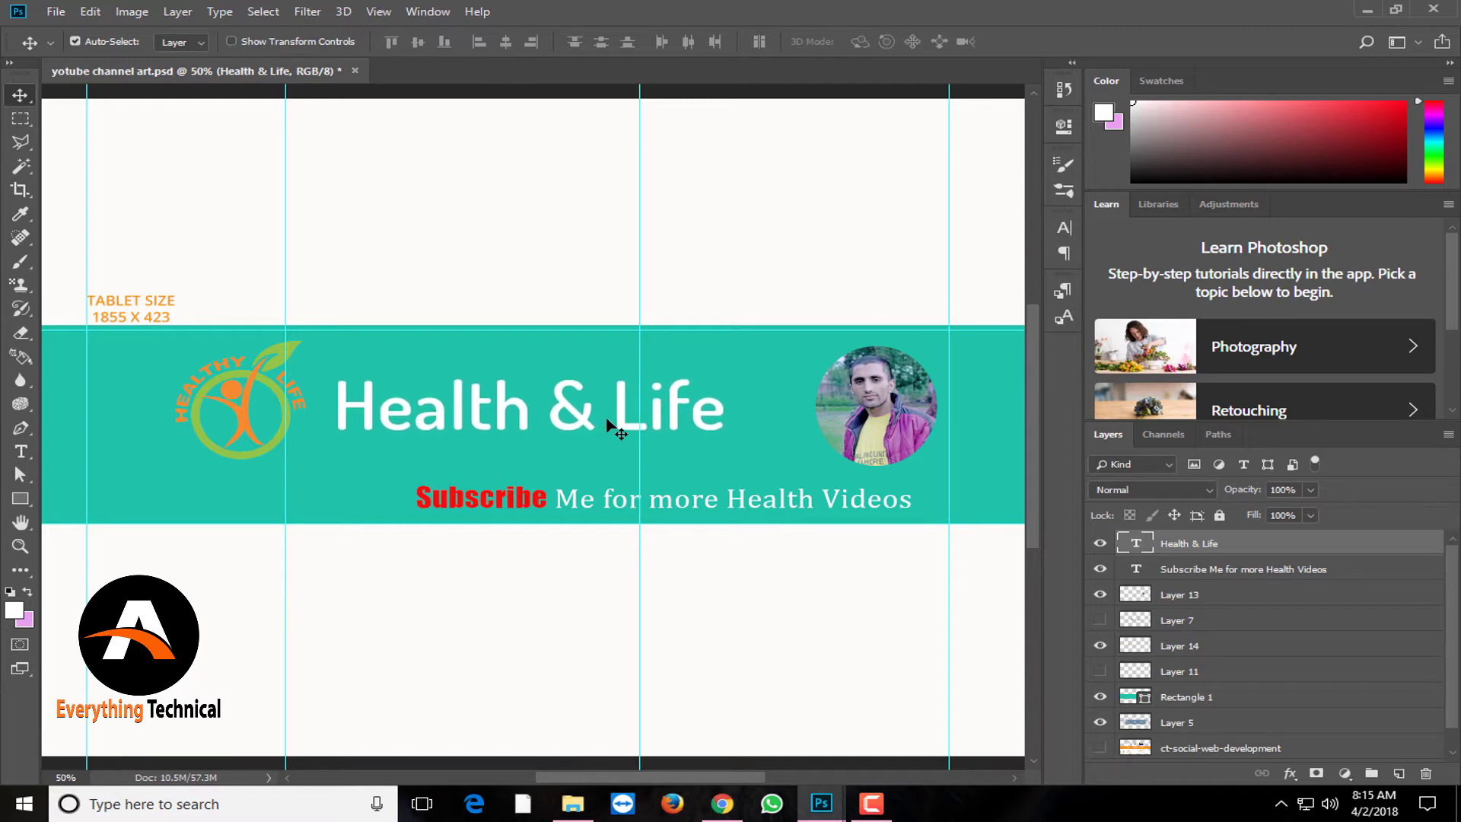
key(Left)
key(Left)
key(Left)
key(Left)
key(Left)
key(Left)
key(Down)
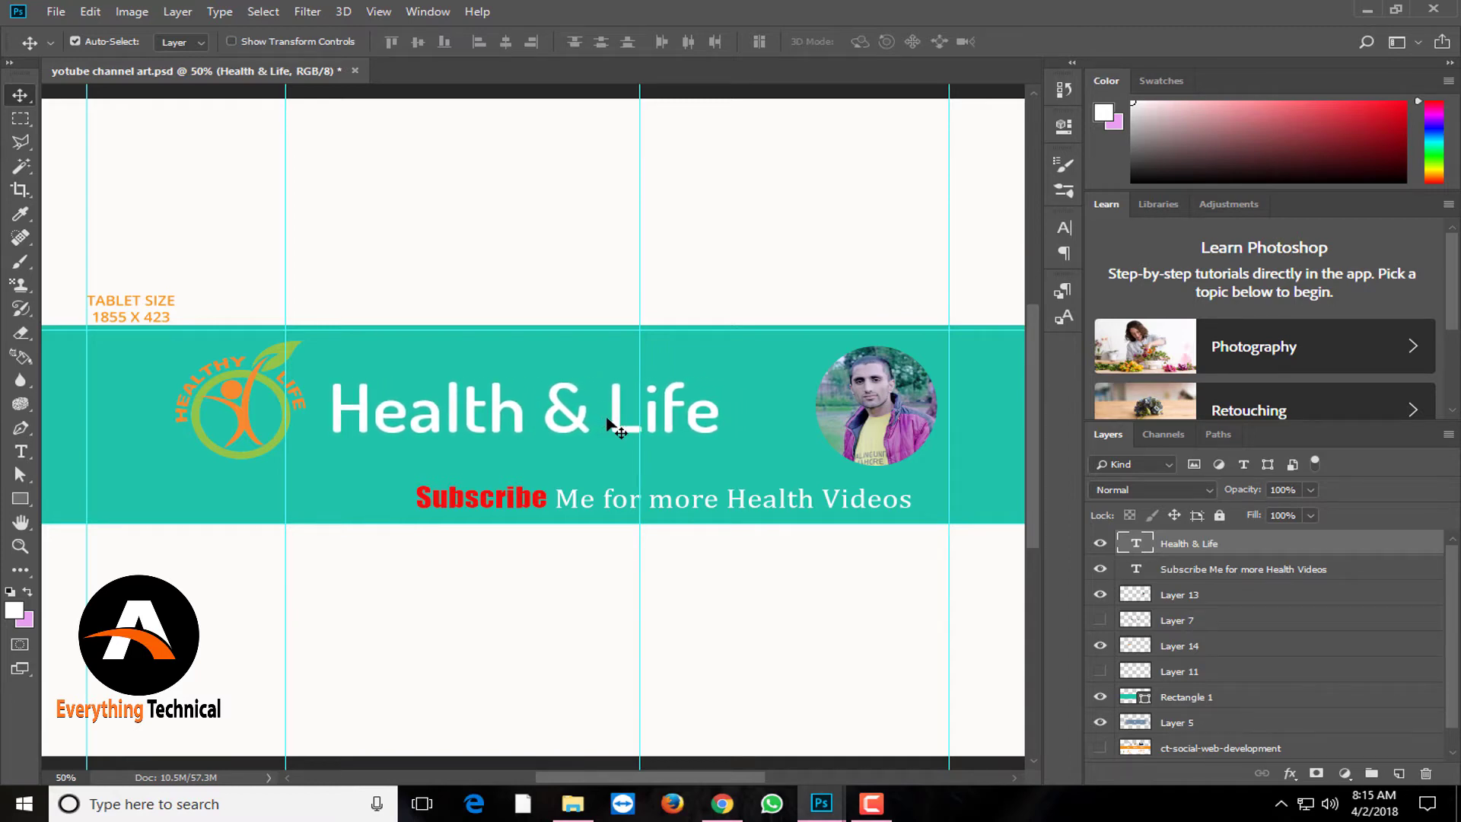
click(871, 432)
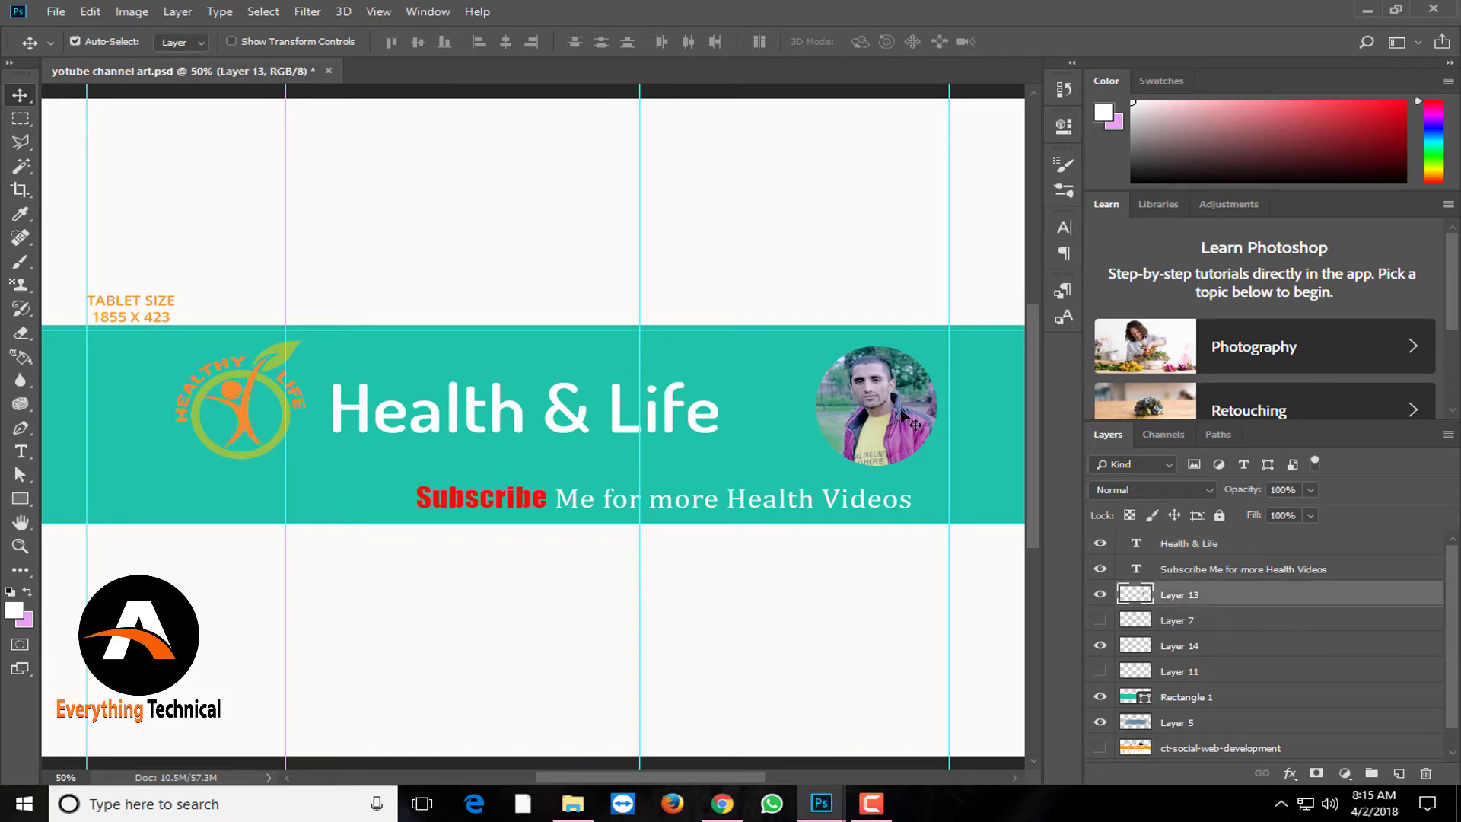
Hide the circular photo and copy the fruit-and-stethoscope image onto the banner.
click(1099, 594)
click(1100, 594)
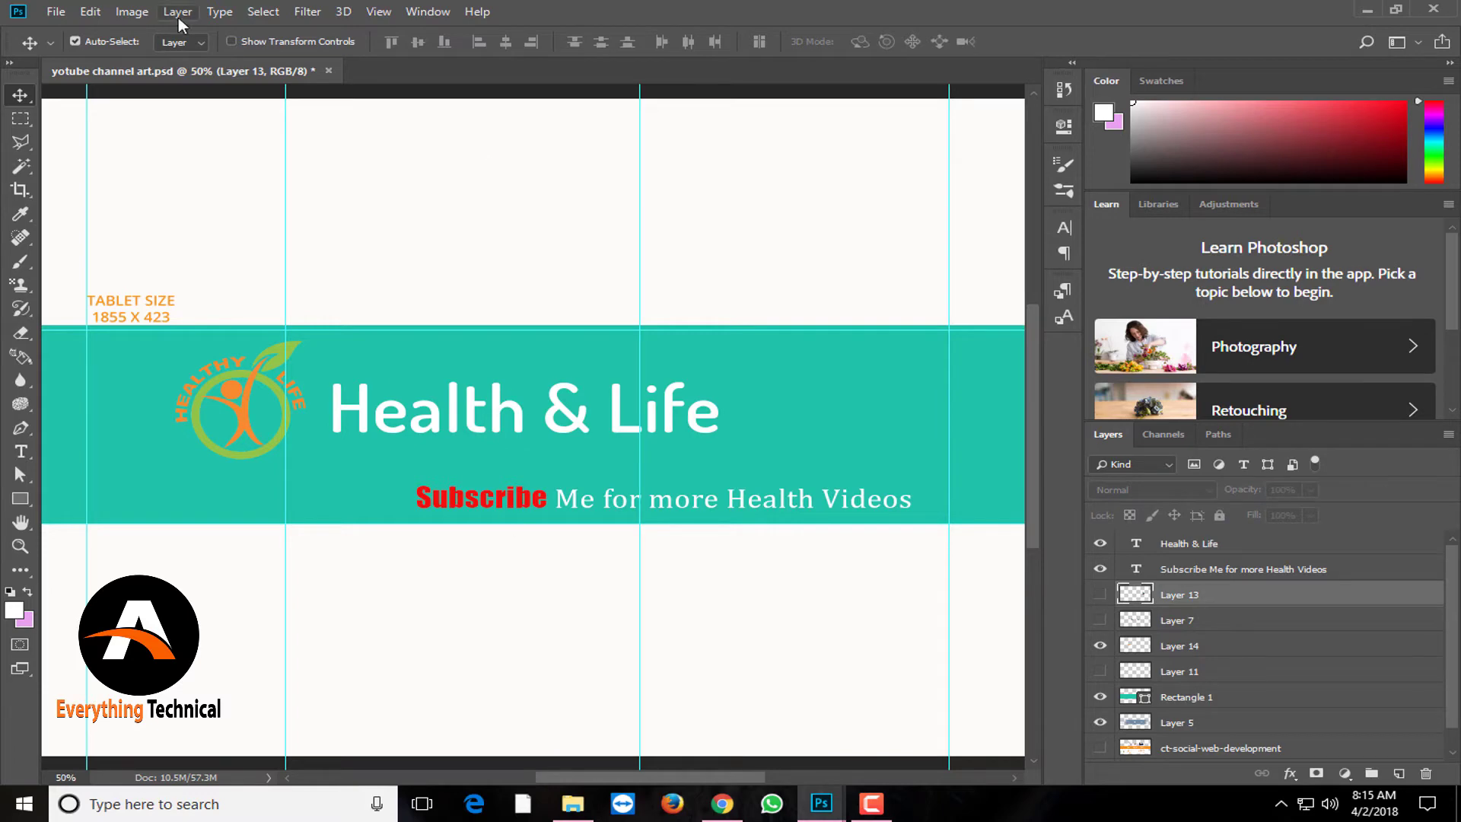
drag(228, 71, 208, 125)
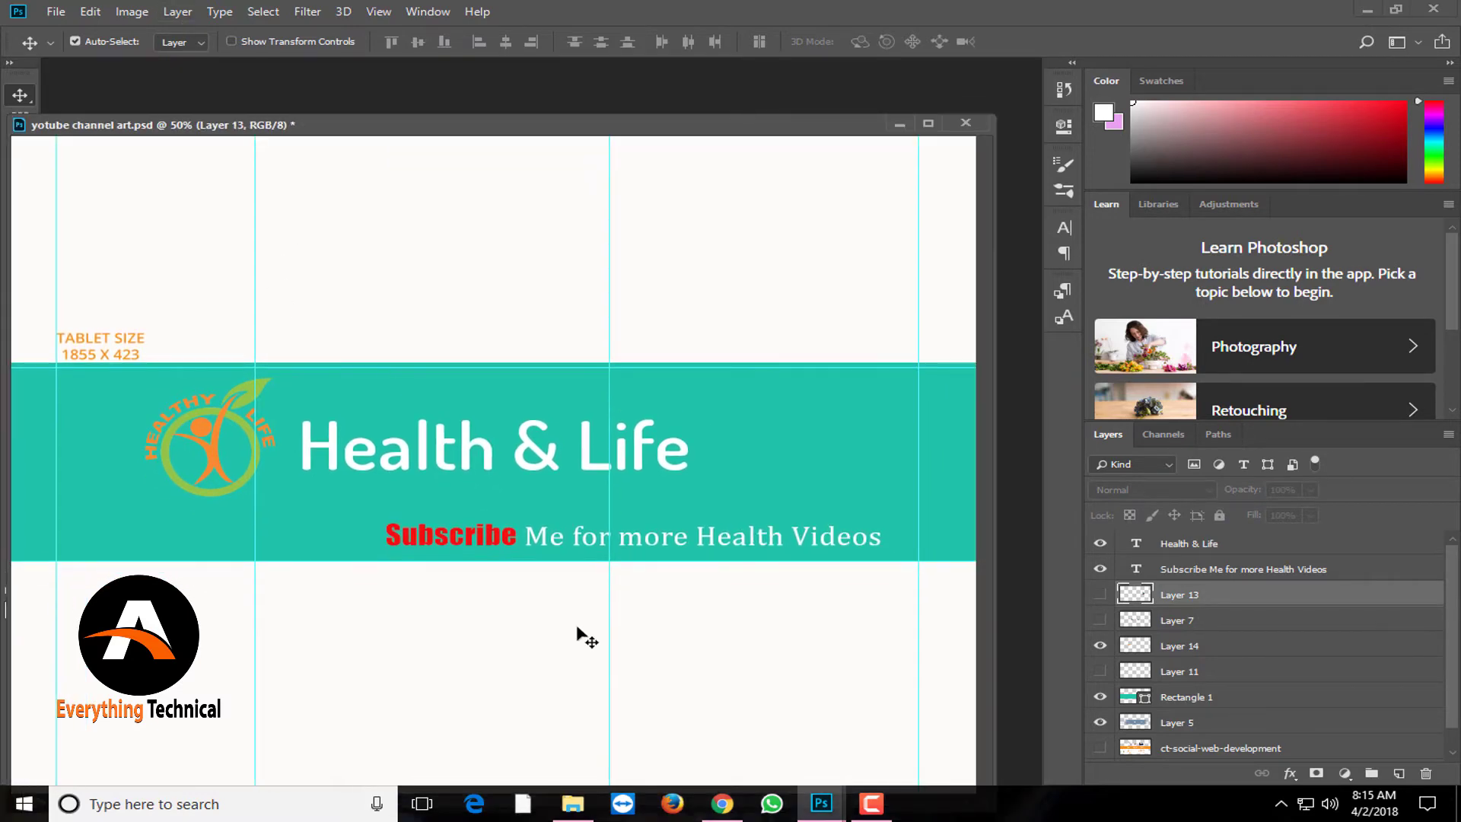
click(821, 803)
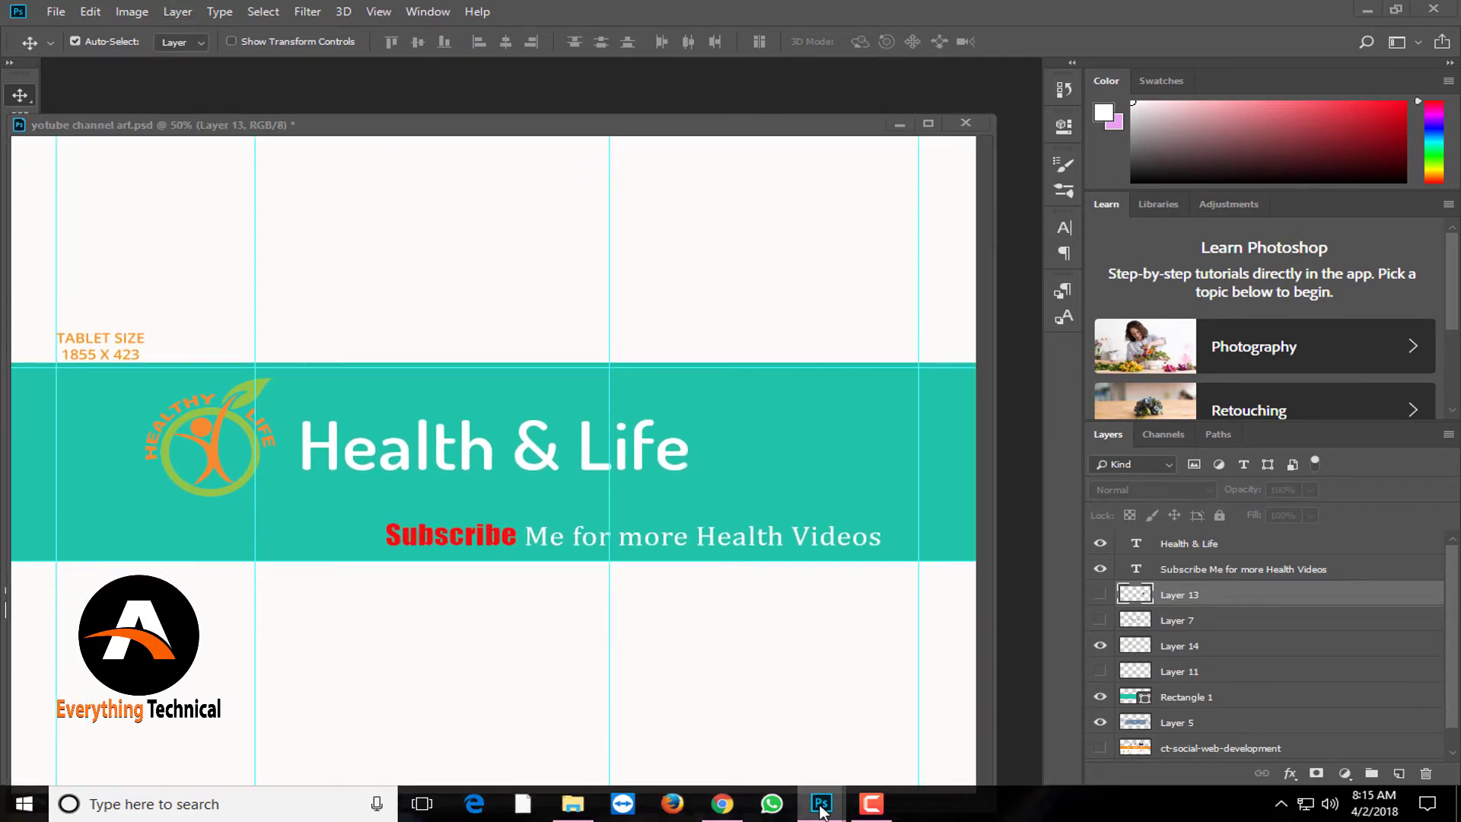
mouse_move(694, 588)
mouse_down()
mouse_move(780, 379)
mouse_move(831, 414)
mouse_up()
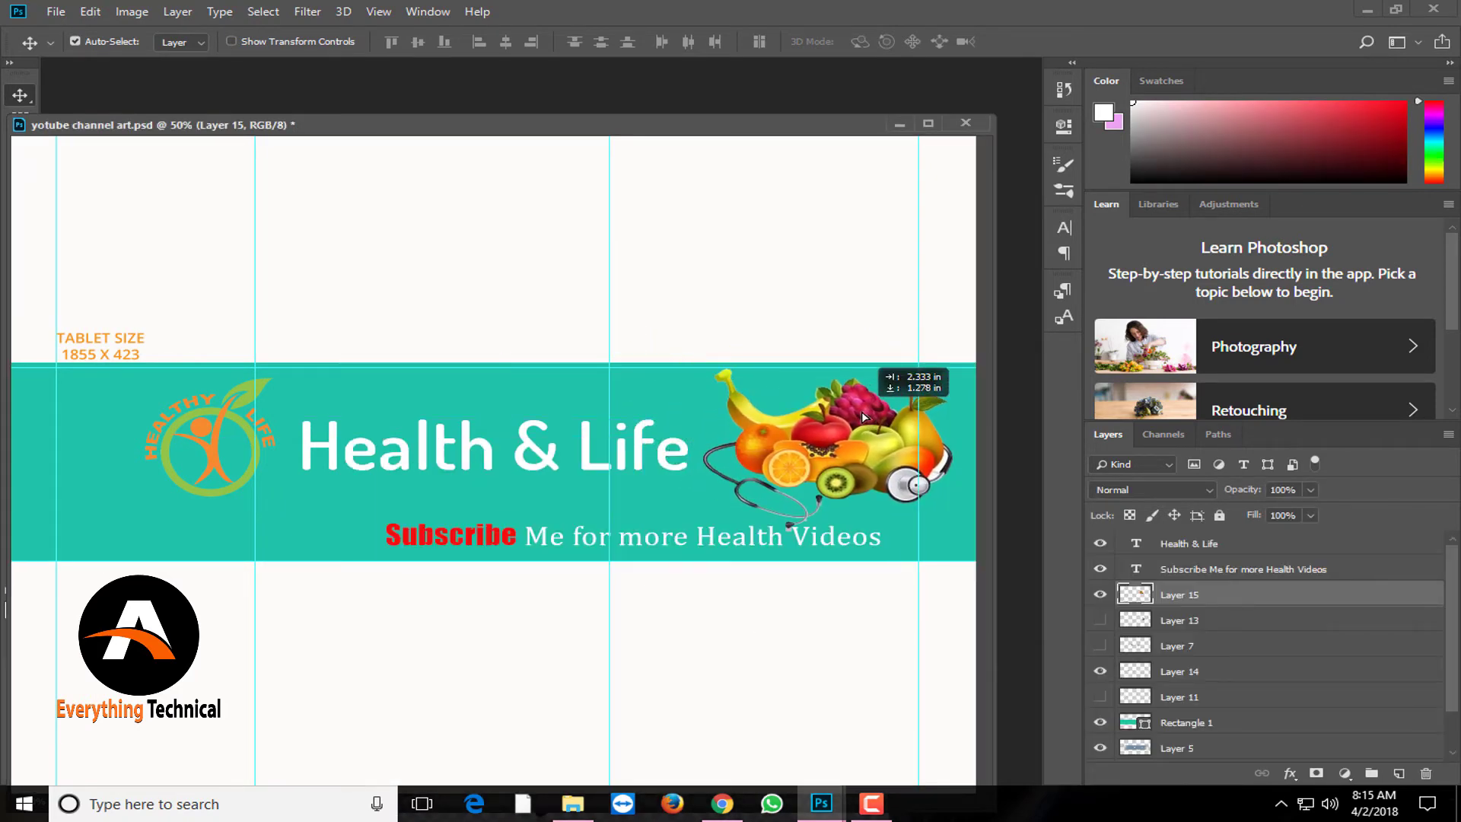
Scale the fruit image to about 73% and place it at the banner's right end.
key(ctrl+t)
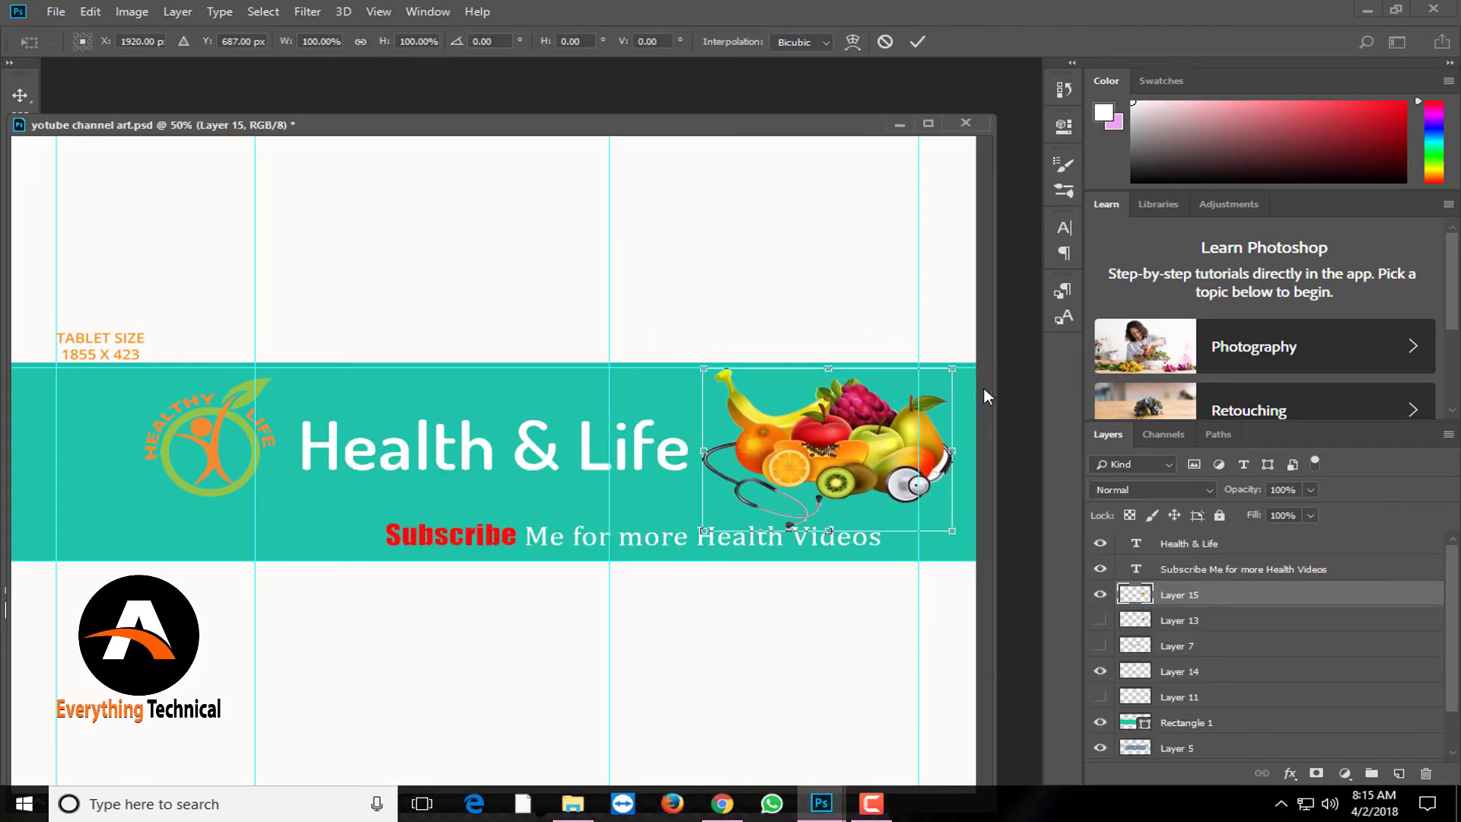
drag(952, 368, 921, 385)
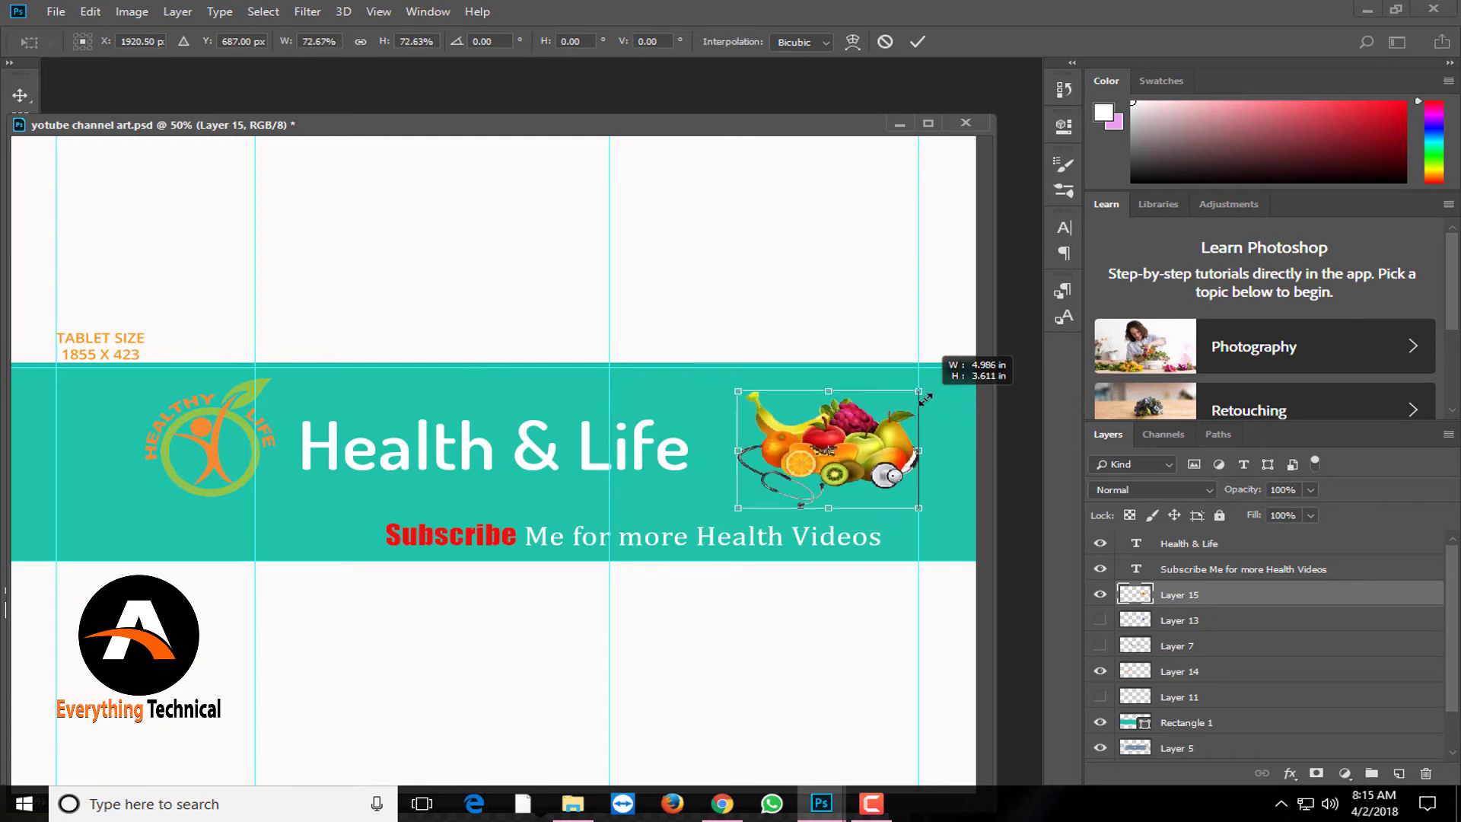
key(Return)
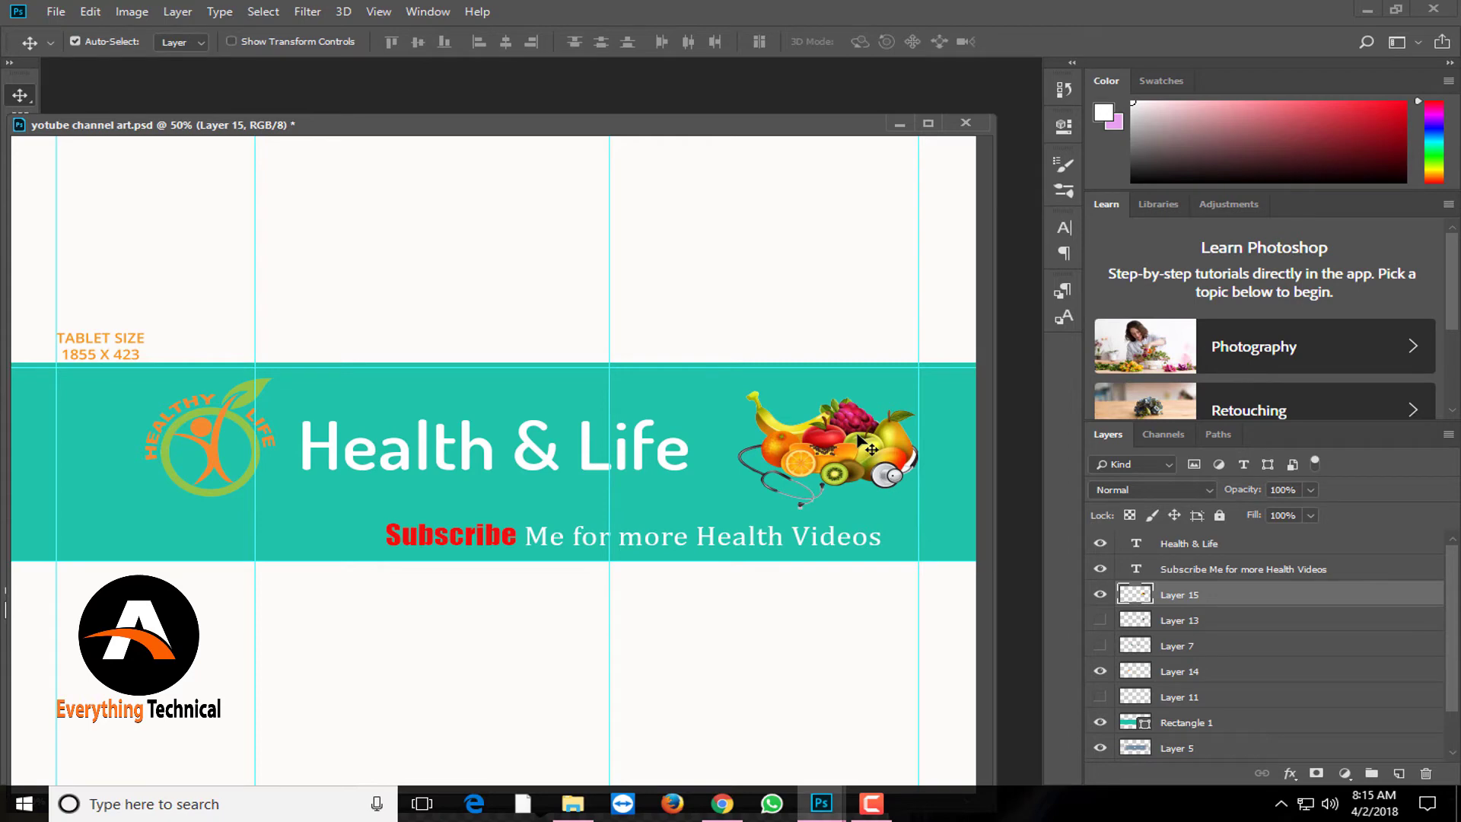
drag(857, 437, 855, 430)
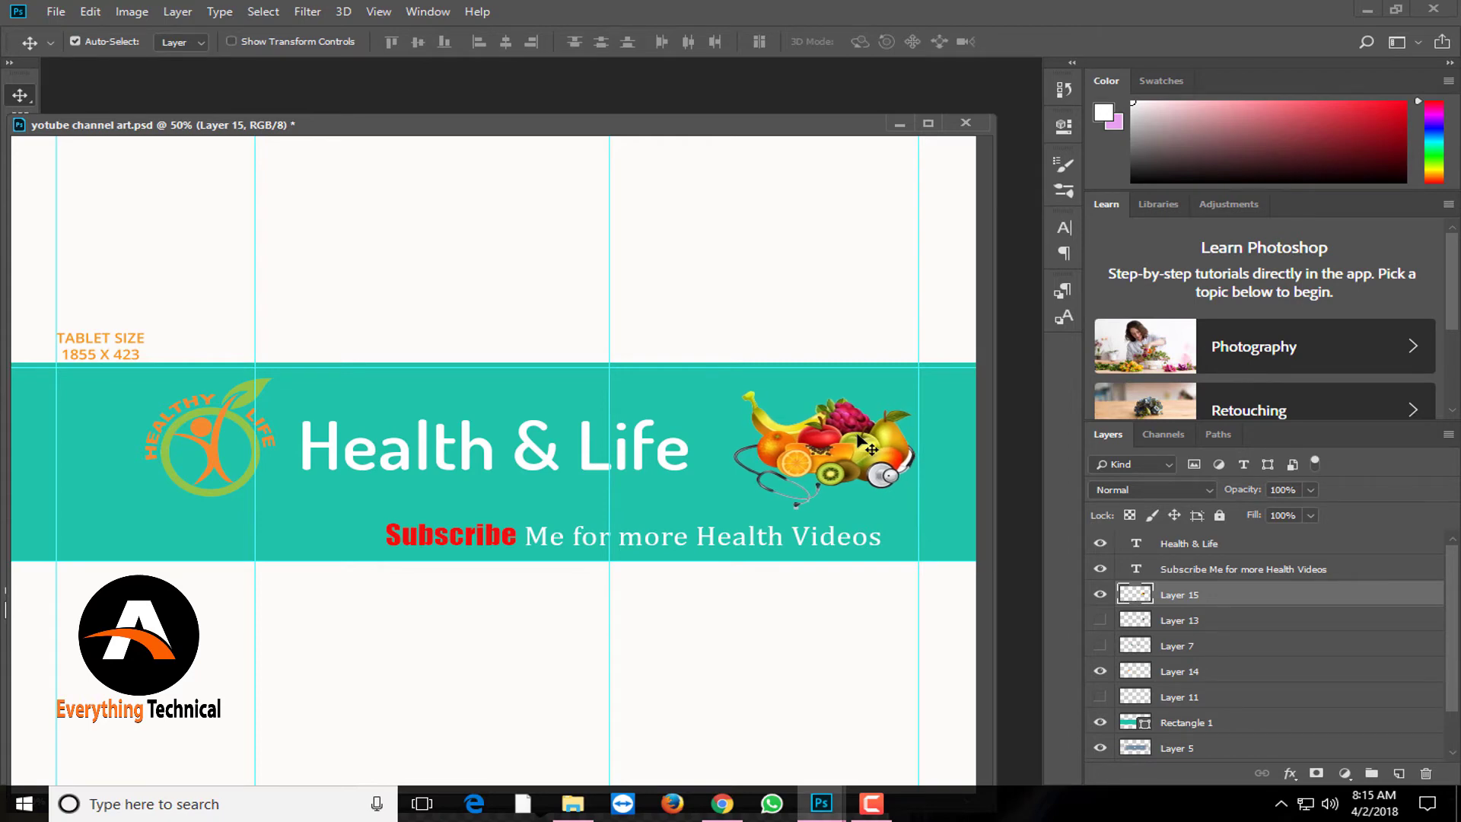
key(Left)
key(Left)
key(Left)
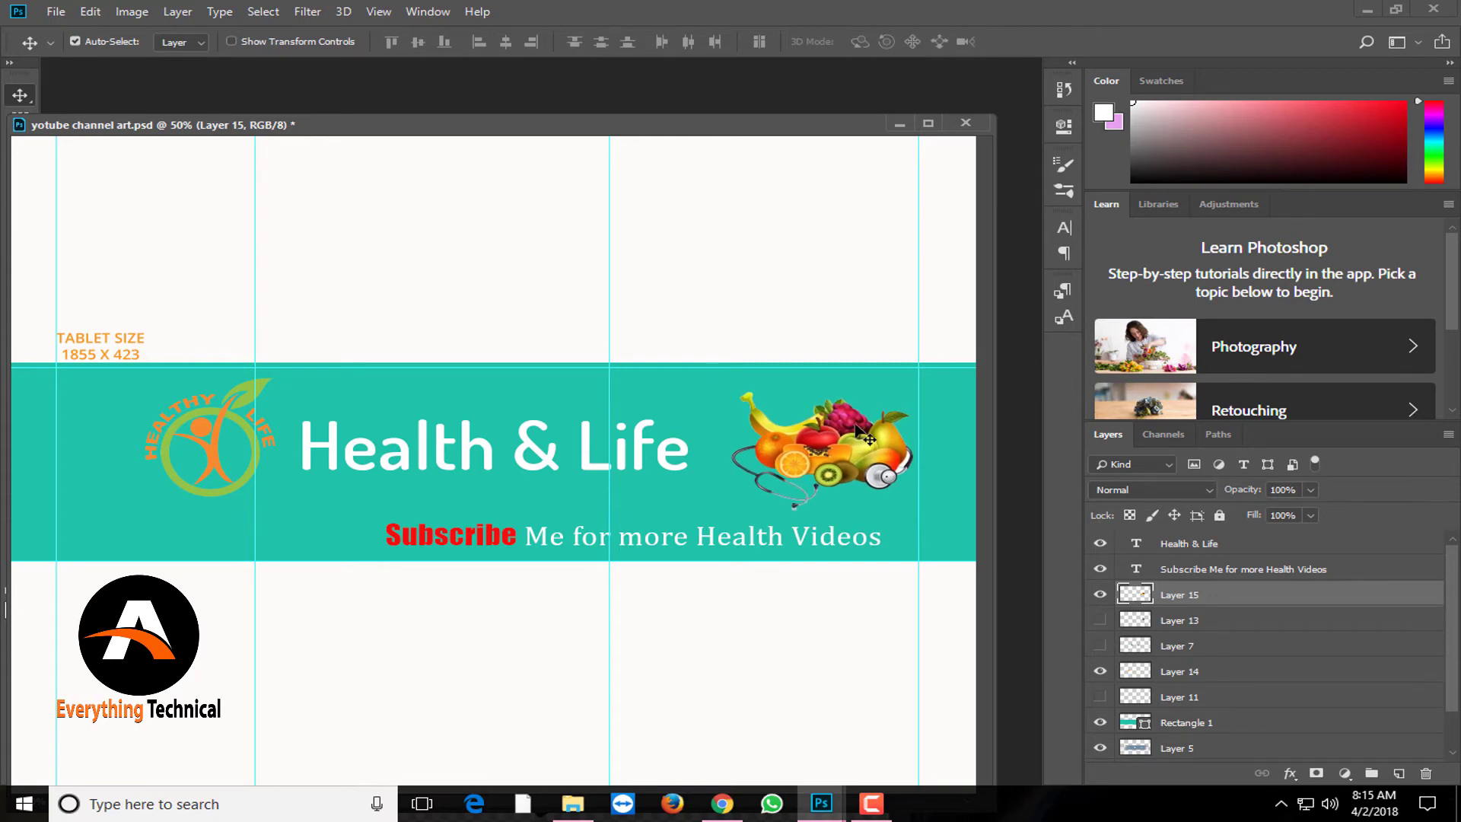
scroll(1246, 677, down, 2)
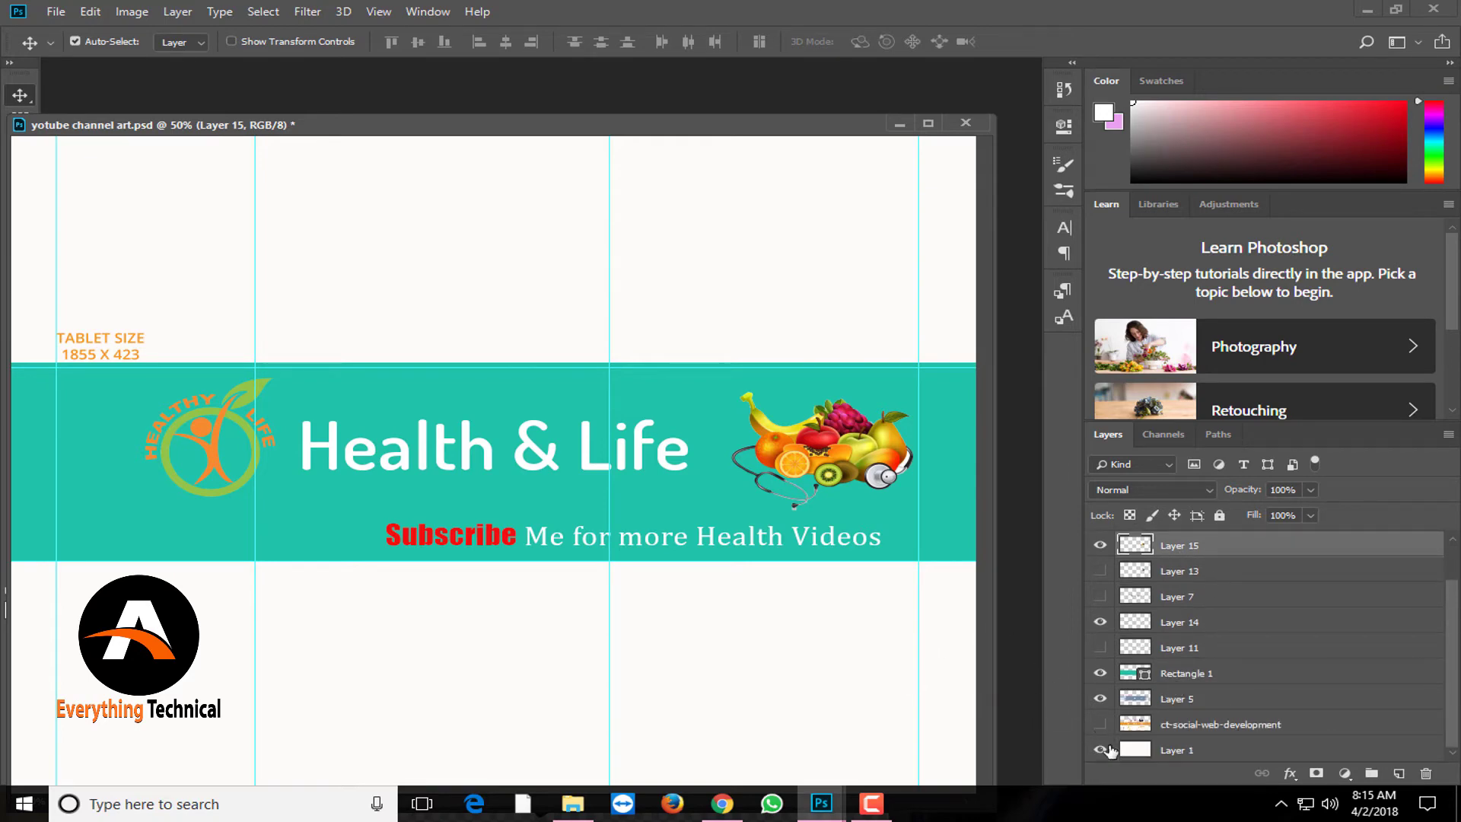
Refill Rectangle 1 with the deeper teal 1f9a87.
double_click(1137, 675)
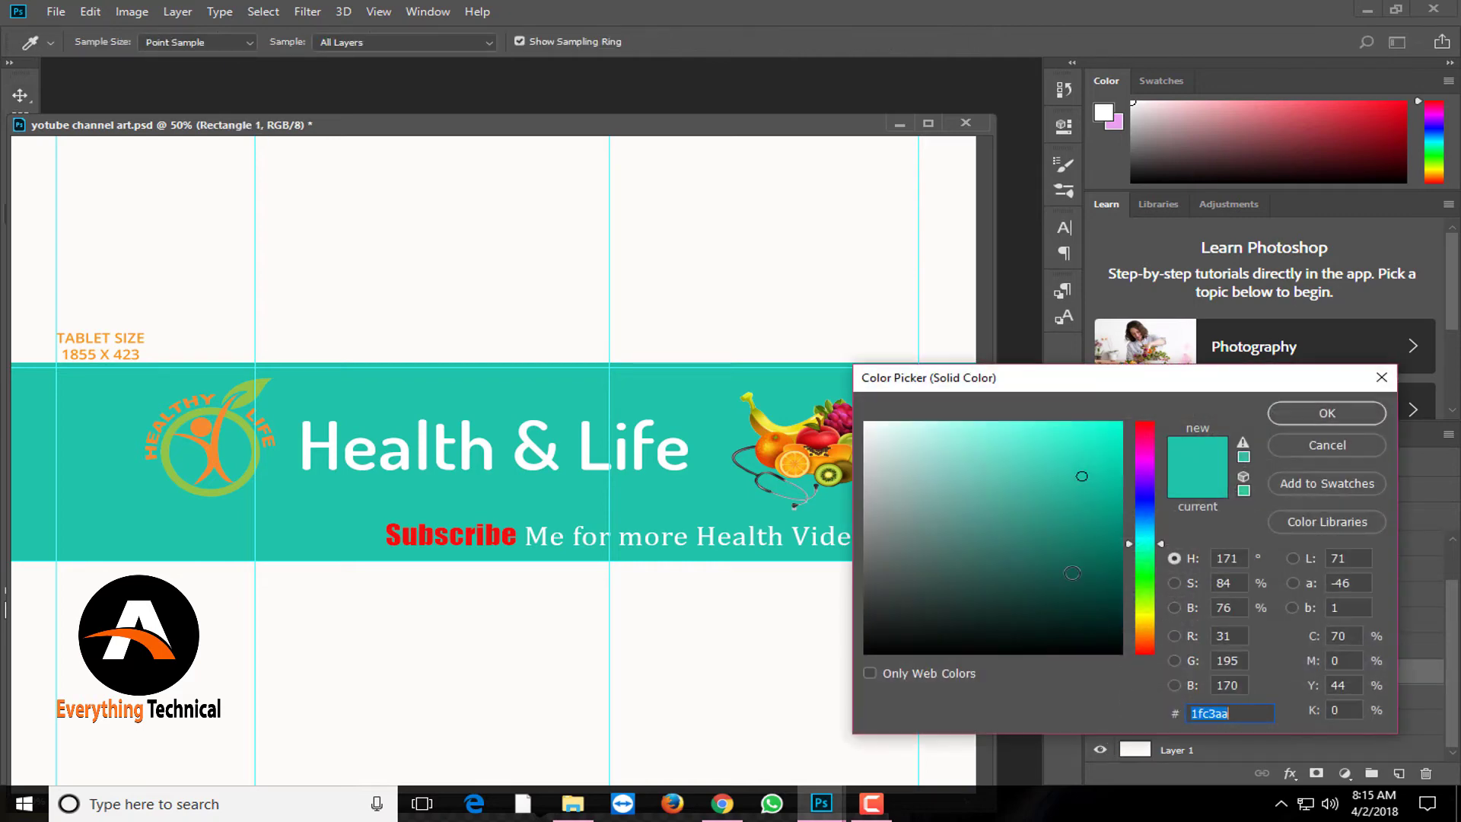
click(1028, 455)
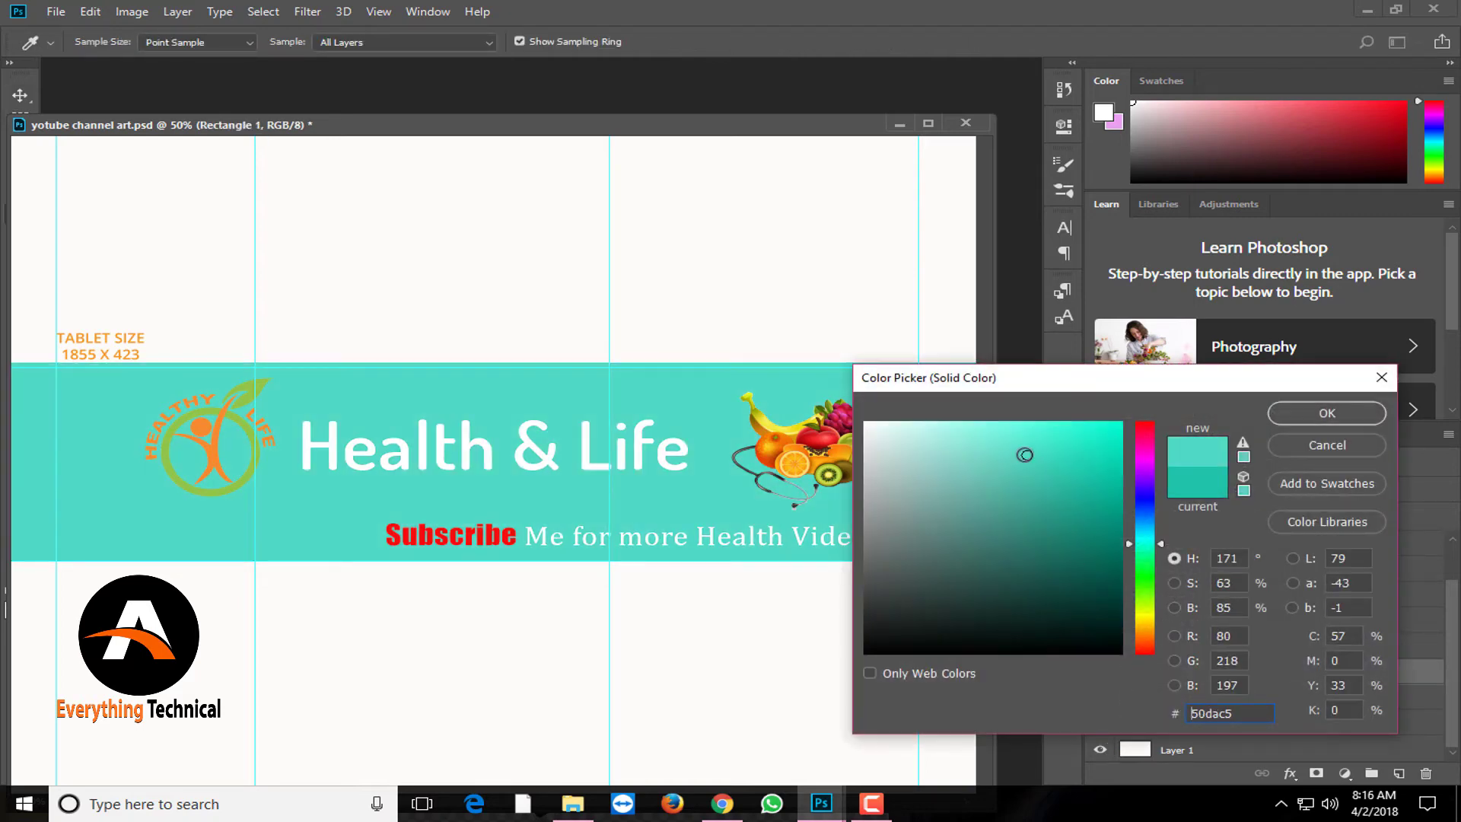
click(1019, 454)
drag(1017, 448, 1078, 540)
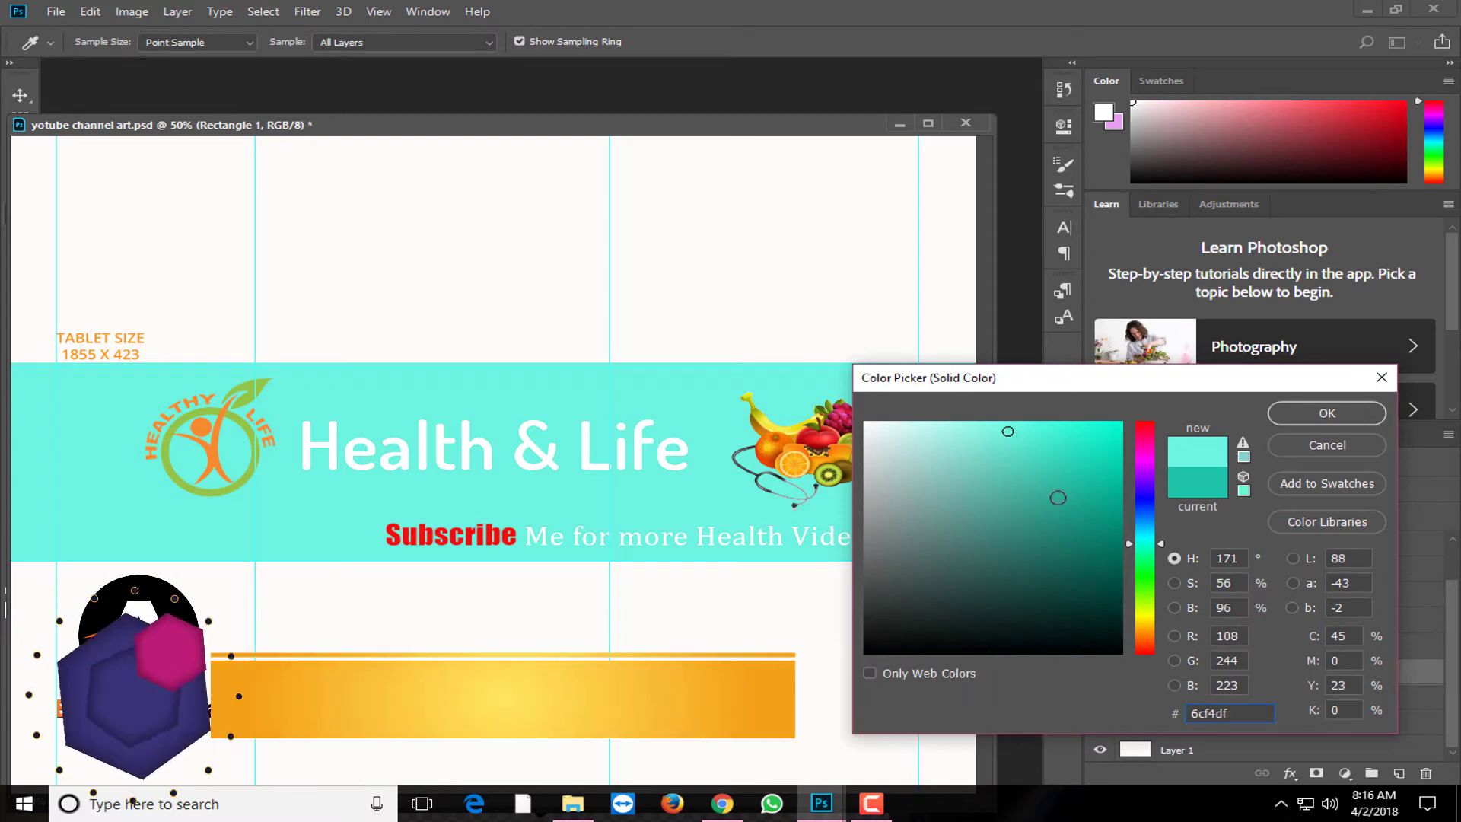
click(1099, 575)
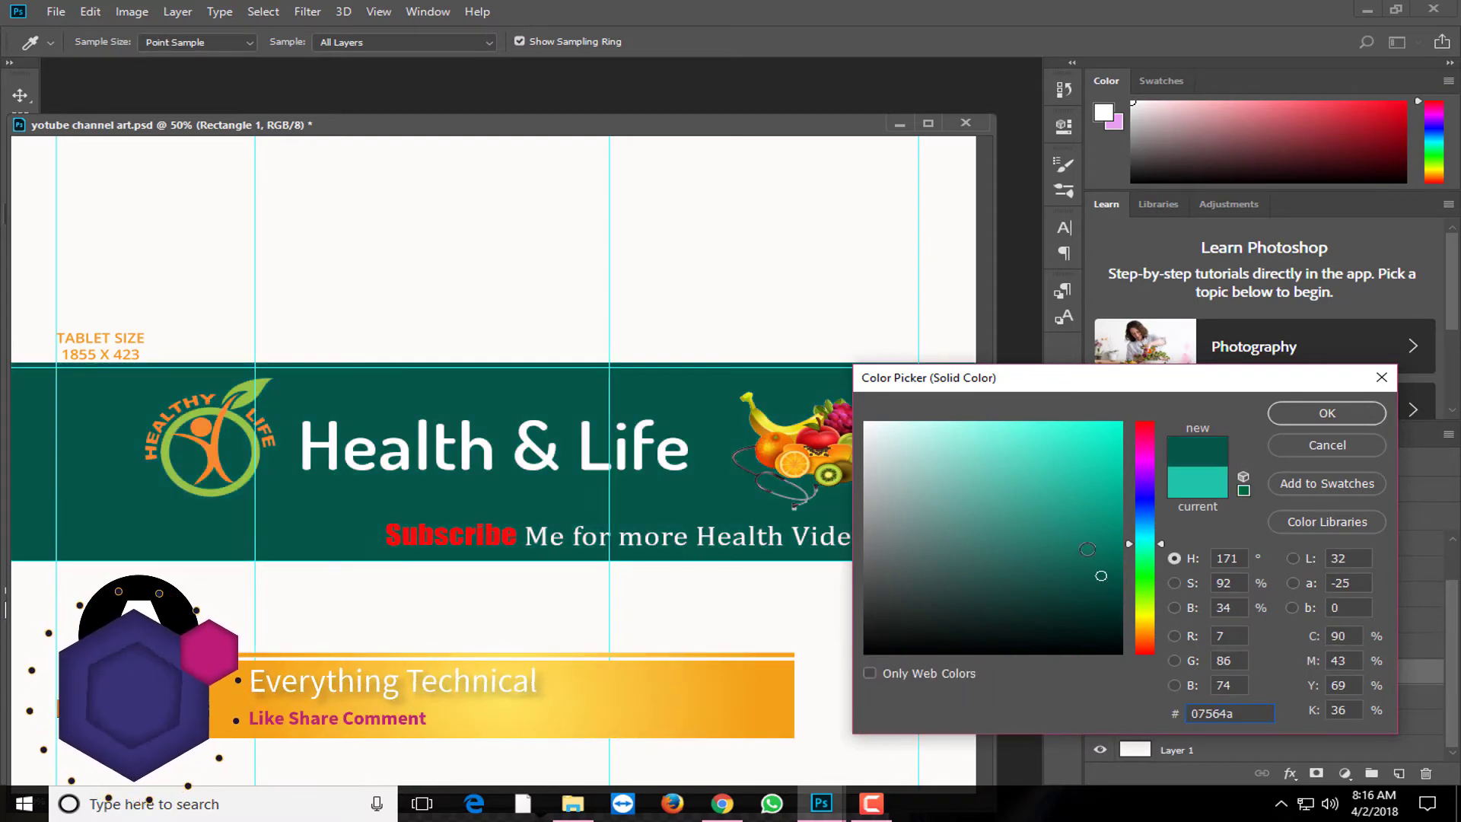
click(1083, 535)
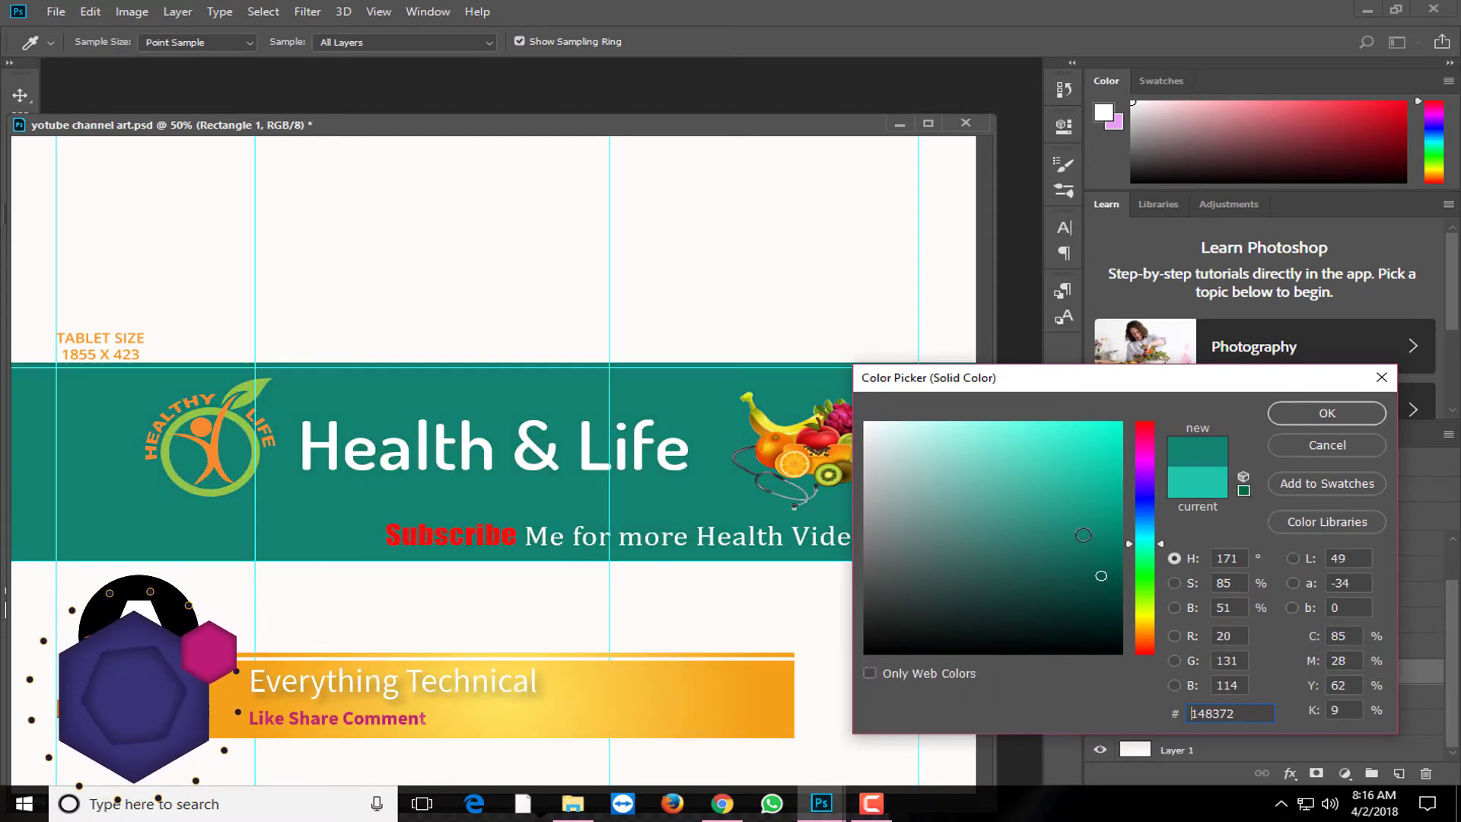
click(1059, 496)
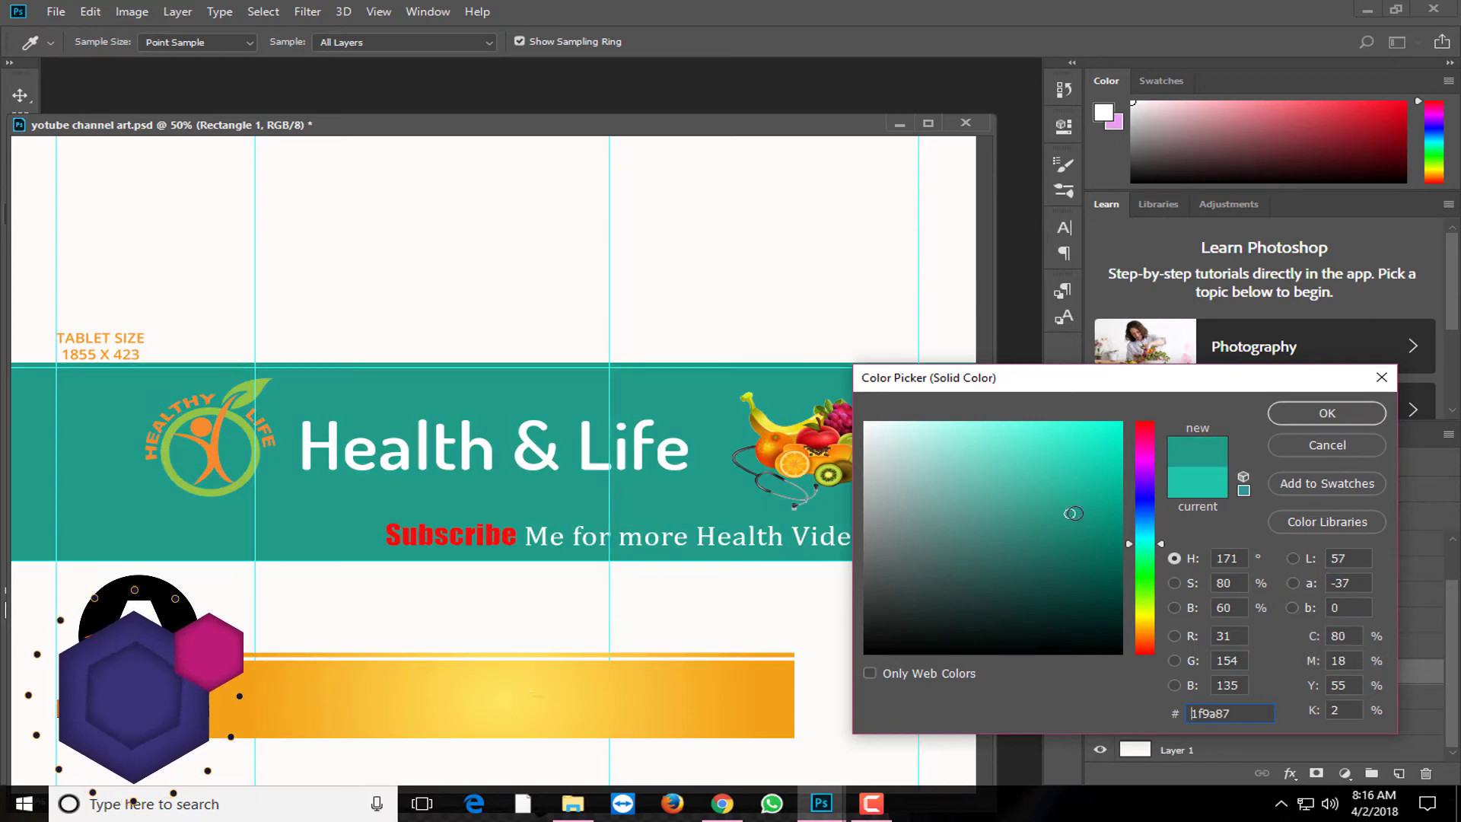
click(1329, 412)
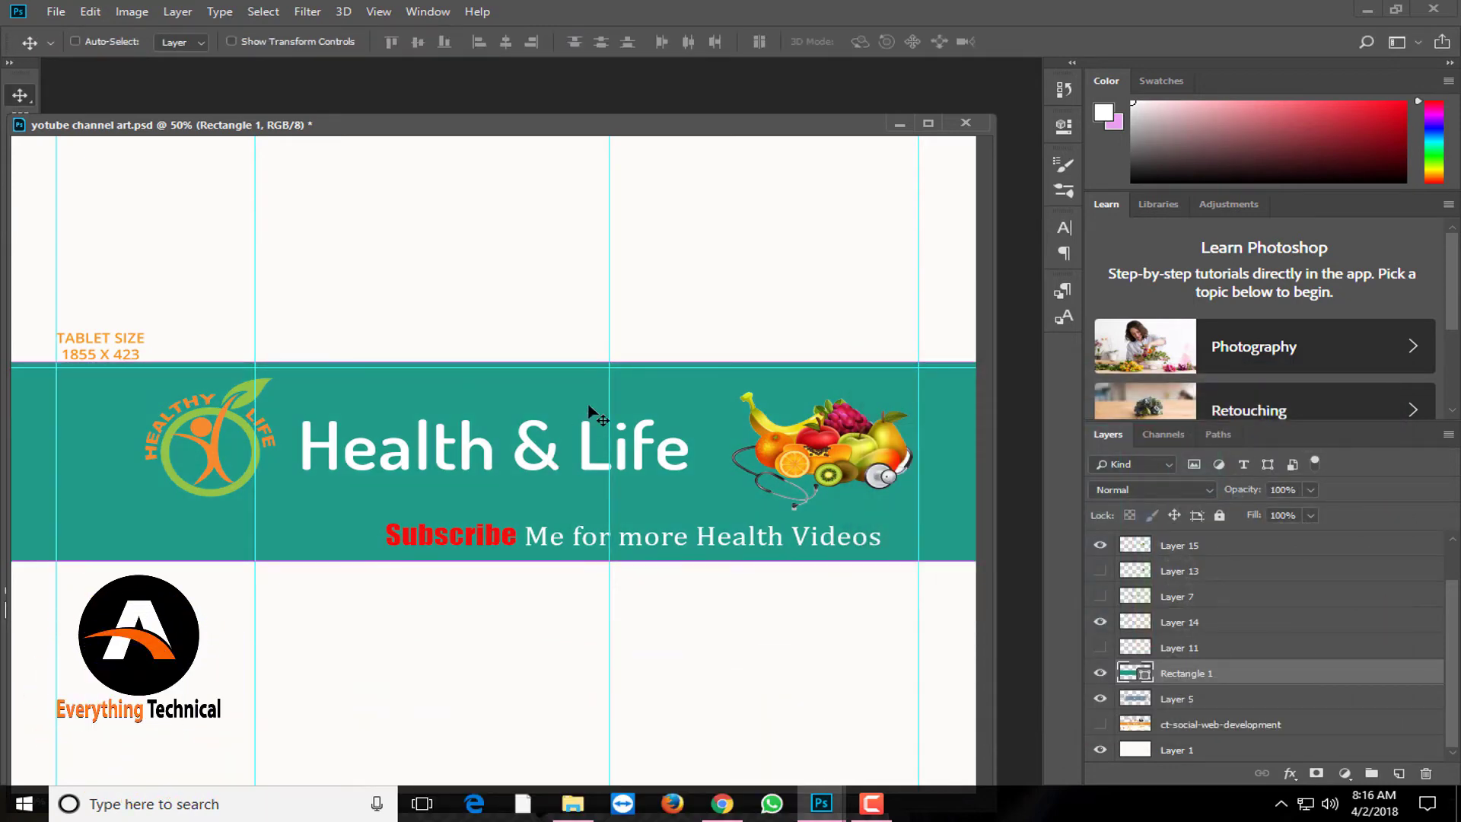
key(ctrl+minus)
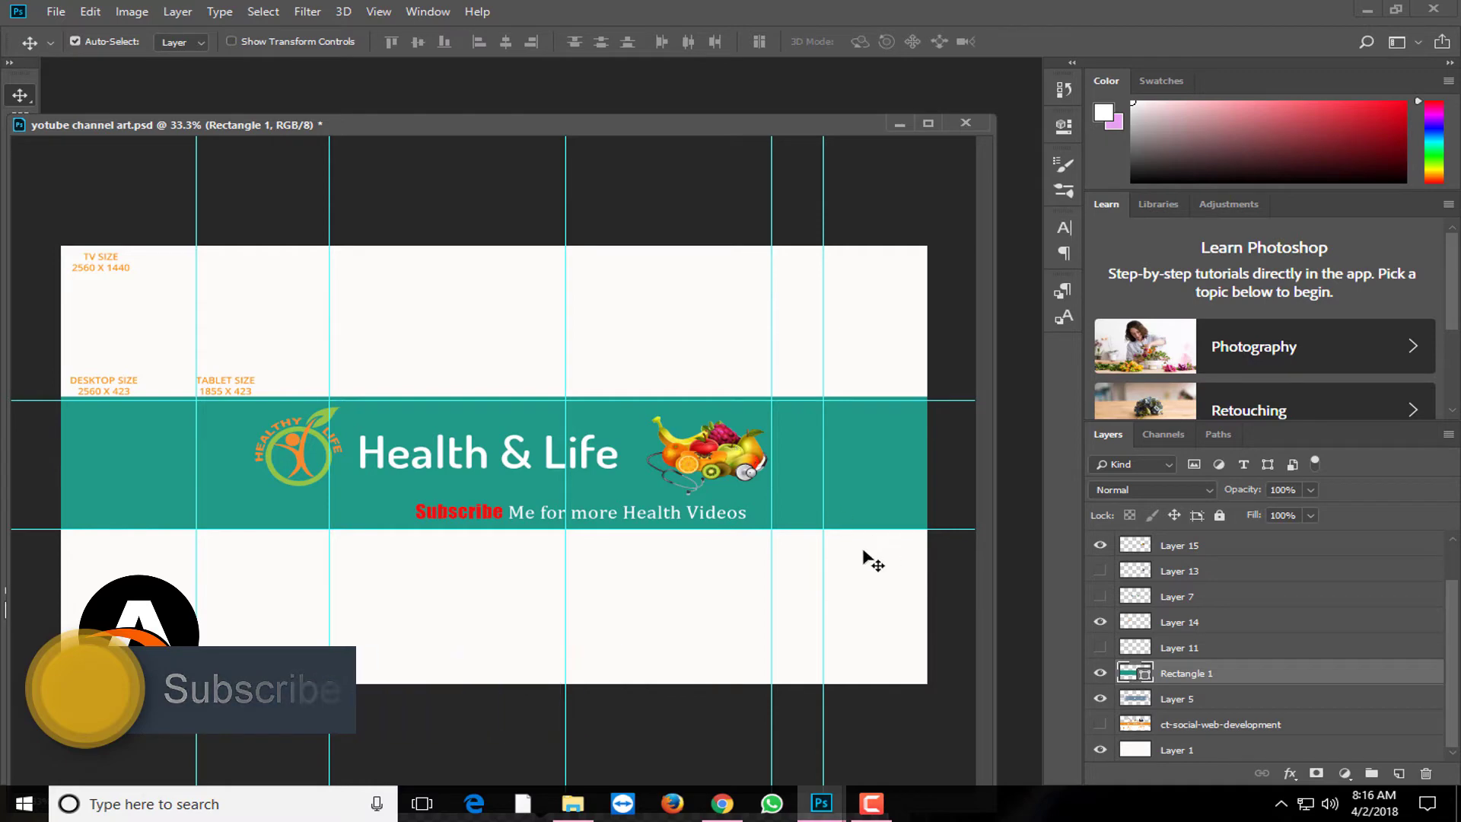
Show Rectangle 1 and Layer 14, and hide Layer 5 and ct-social-web-development.
click(951, 647)
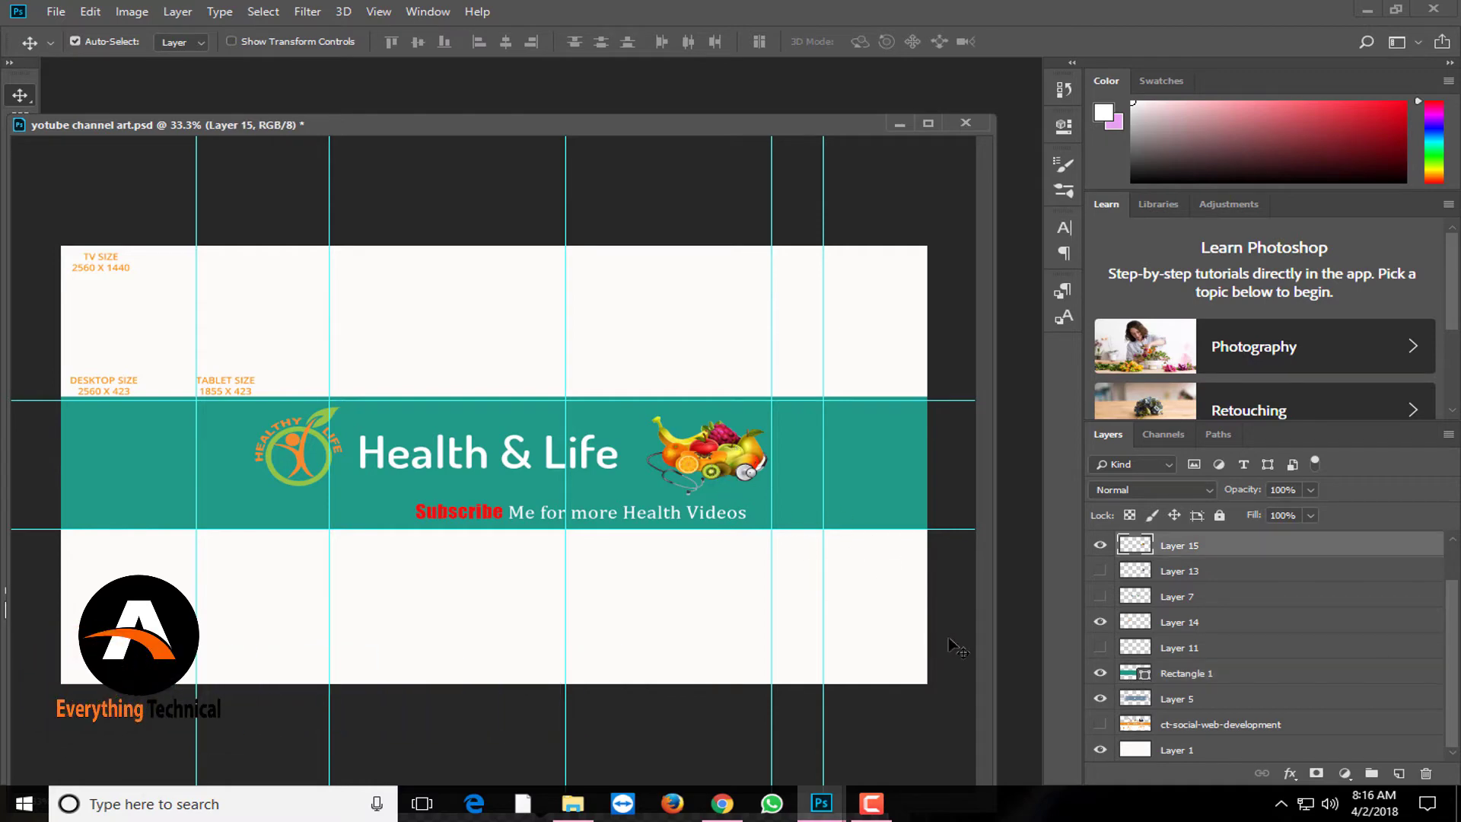
click(1099, 672)
click(1101, 724)
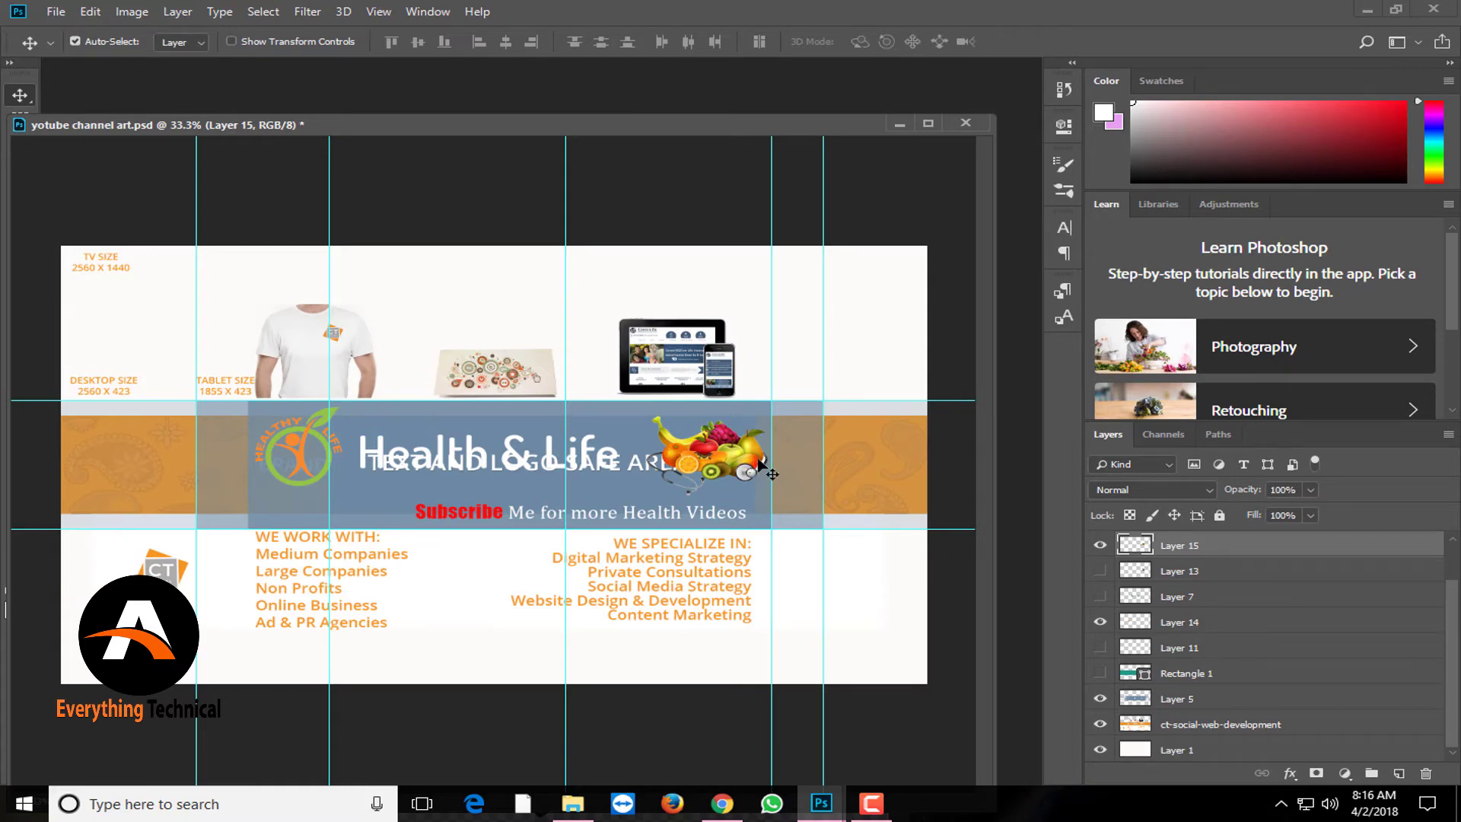
key(Left)
key(Left)
key(Left)
key(Left)
key(Left)
key(Left)
key(Left)
key(Left)
key(Left)
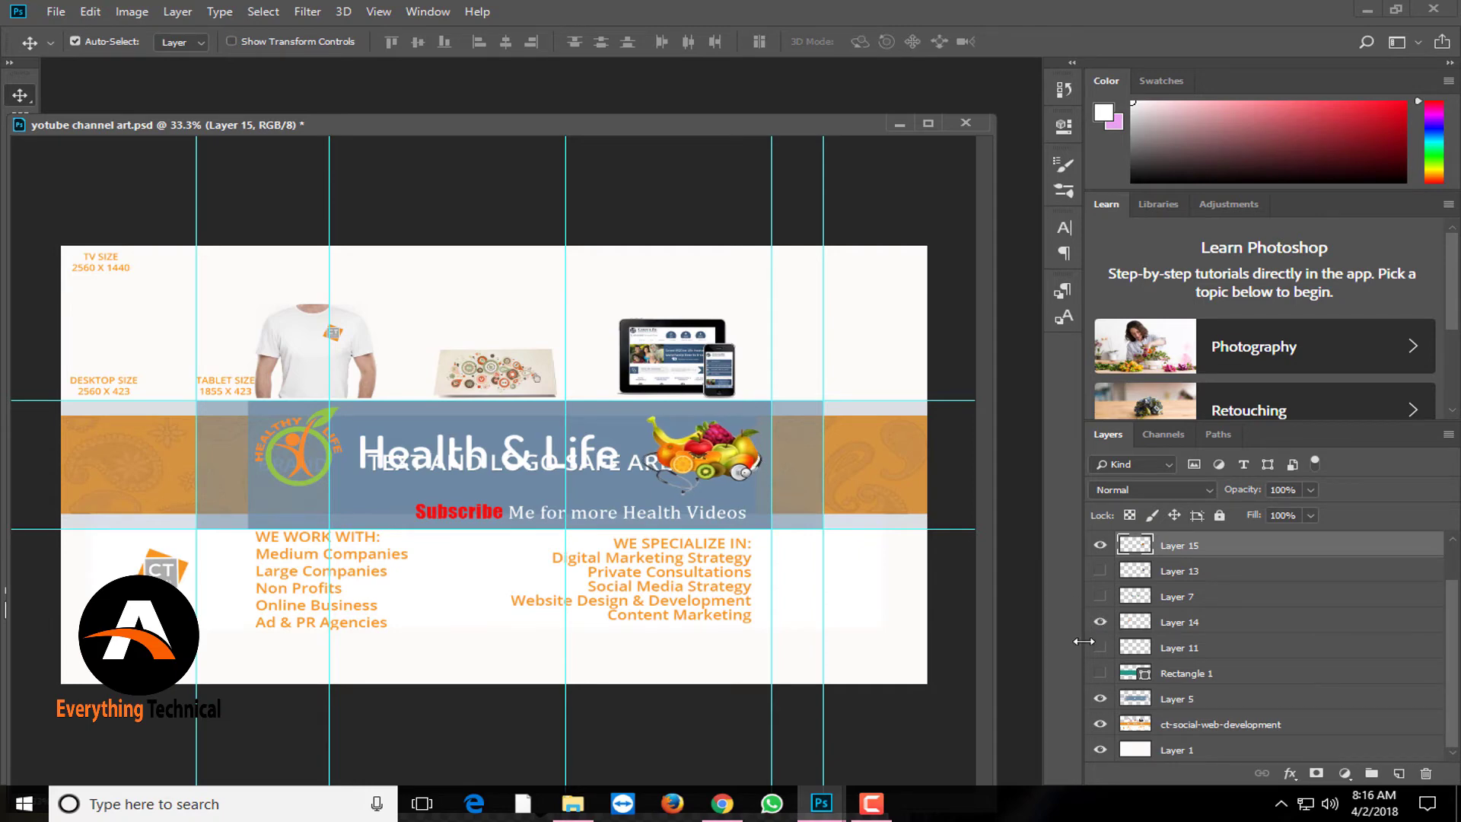
click(1101, 673)
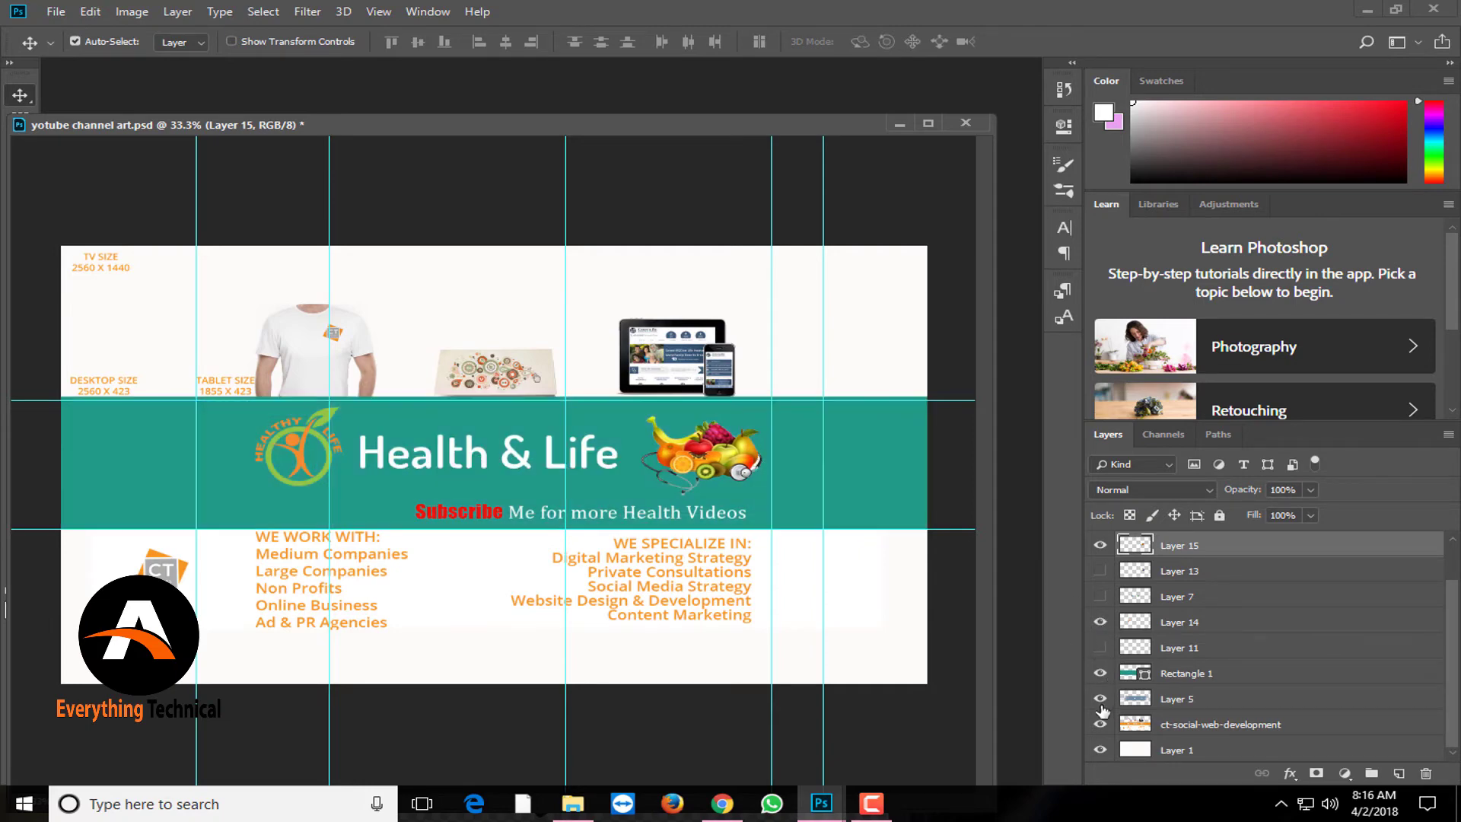
click(1101, 699)
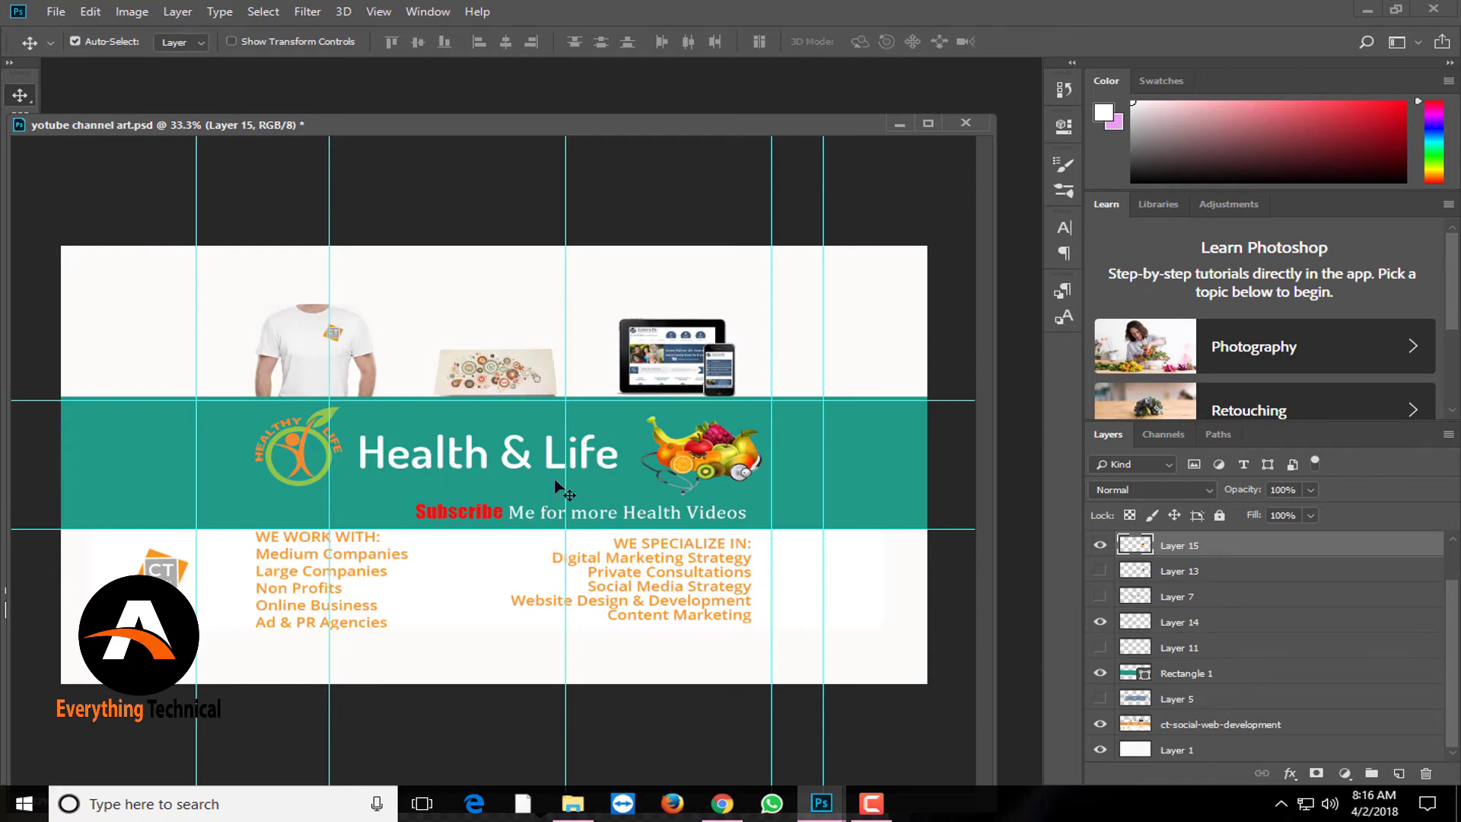
click(1100, 626)
click(1100, 724)
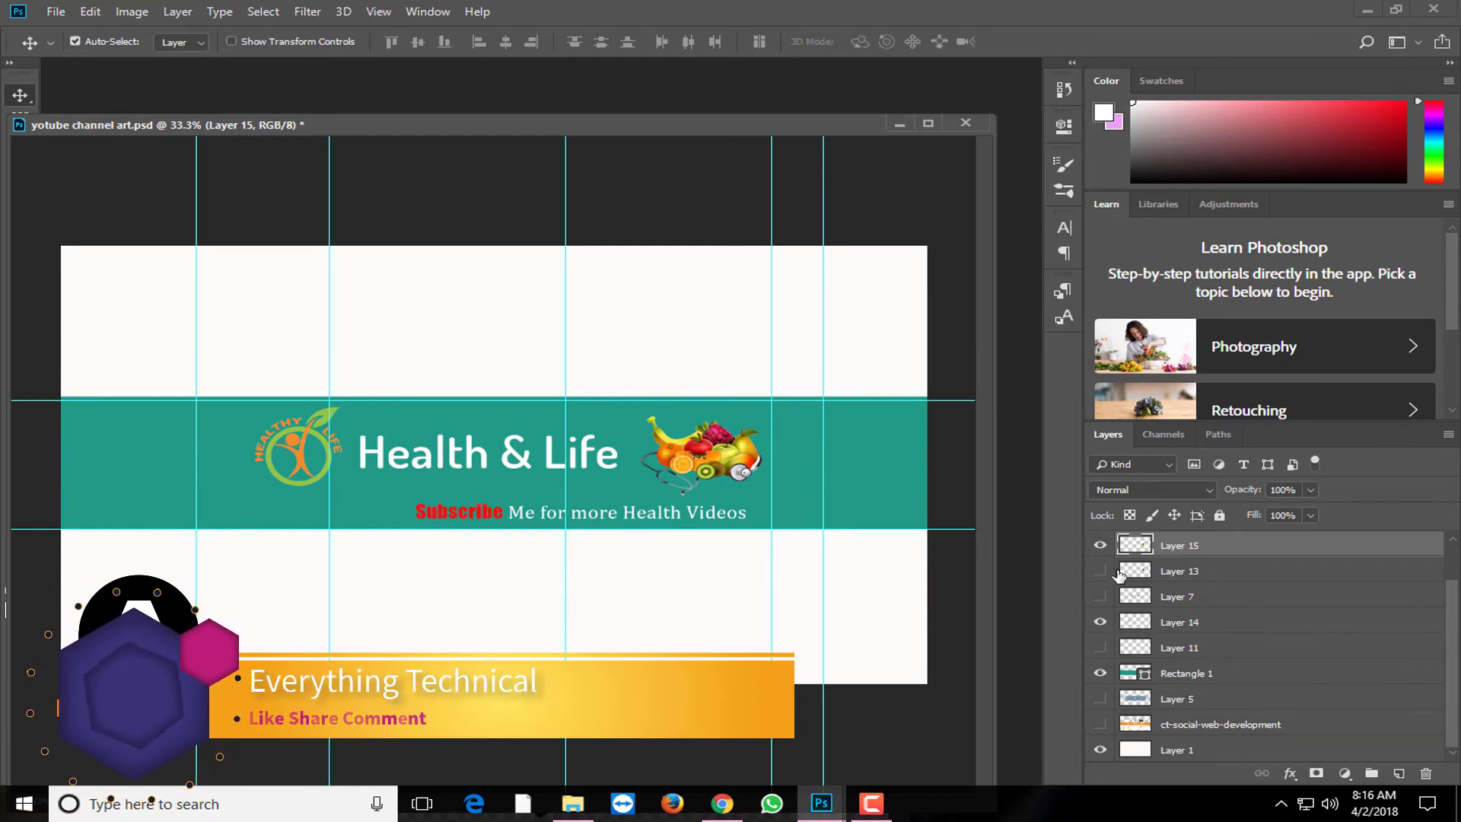
Add a Drop Shadow effect to Layer 15, the fruit graphic.
double_click(1099, 545)
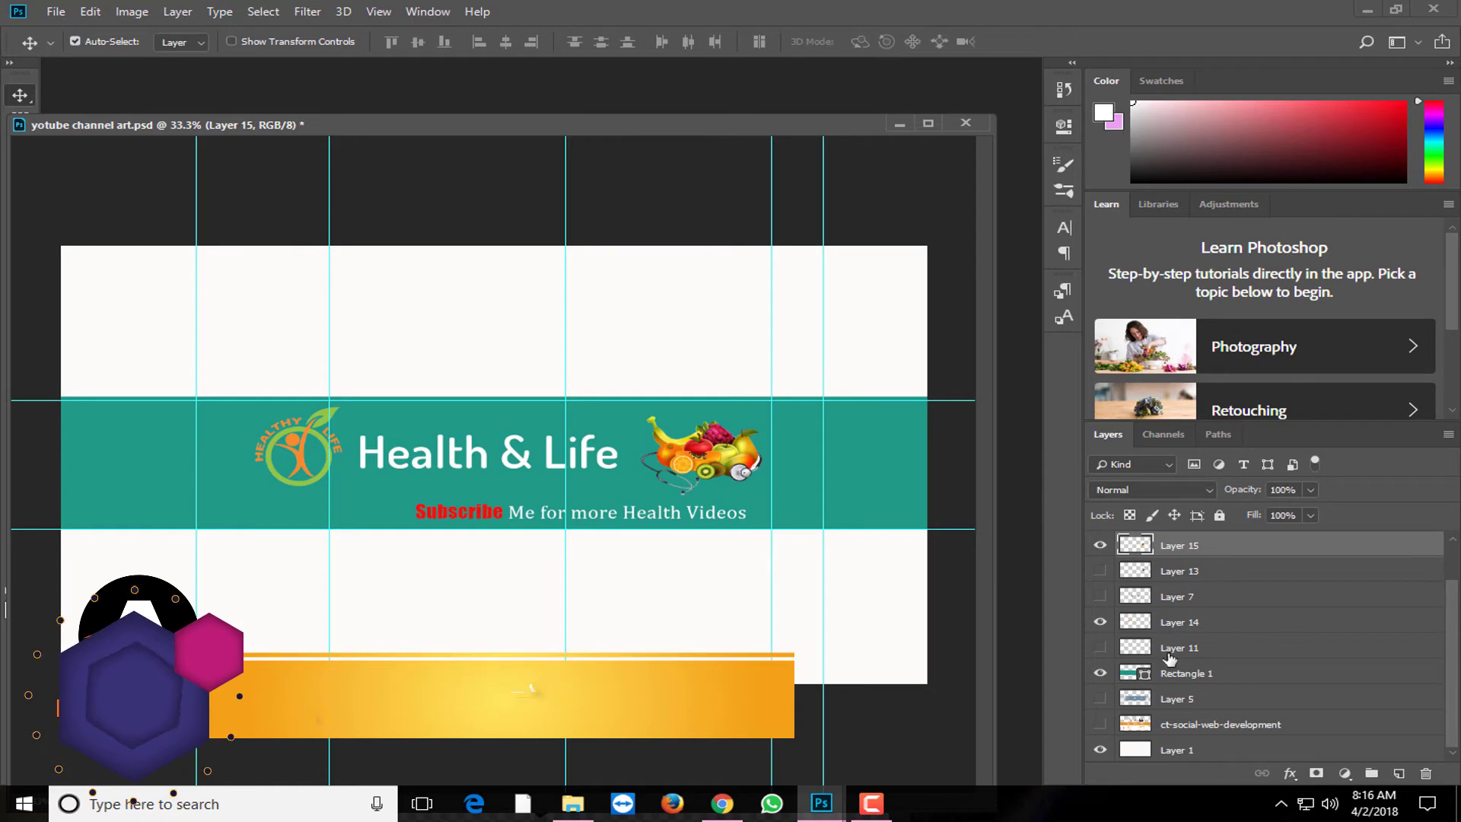
click(1299, 774)
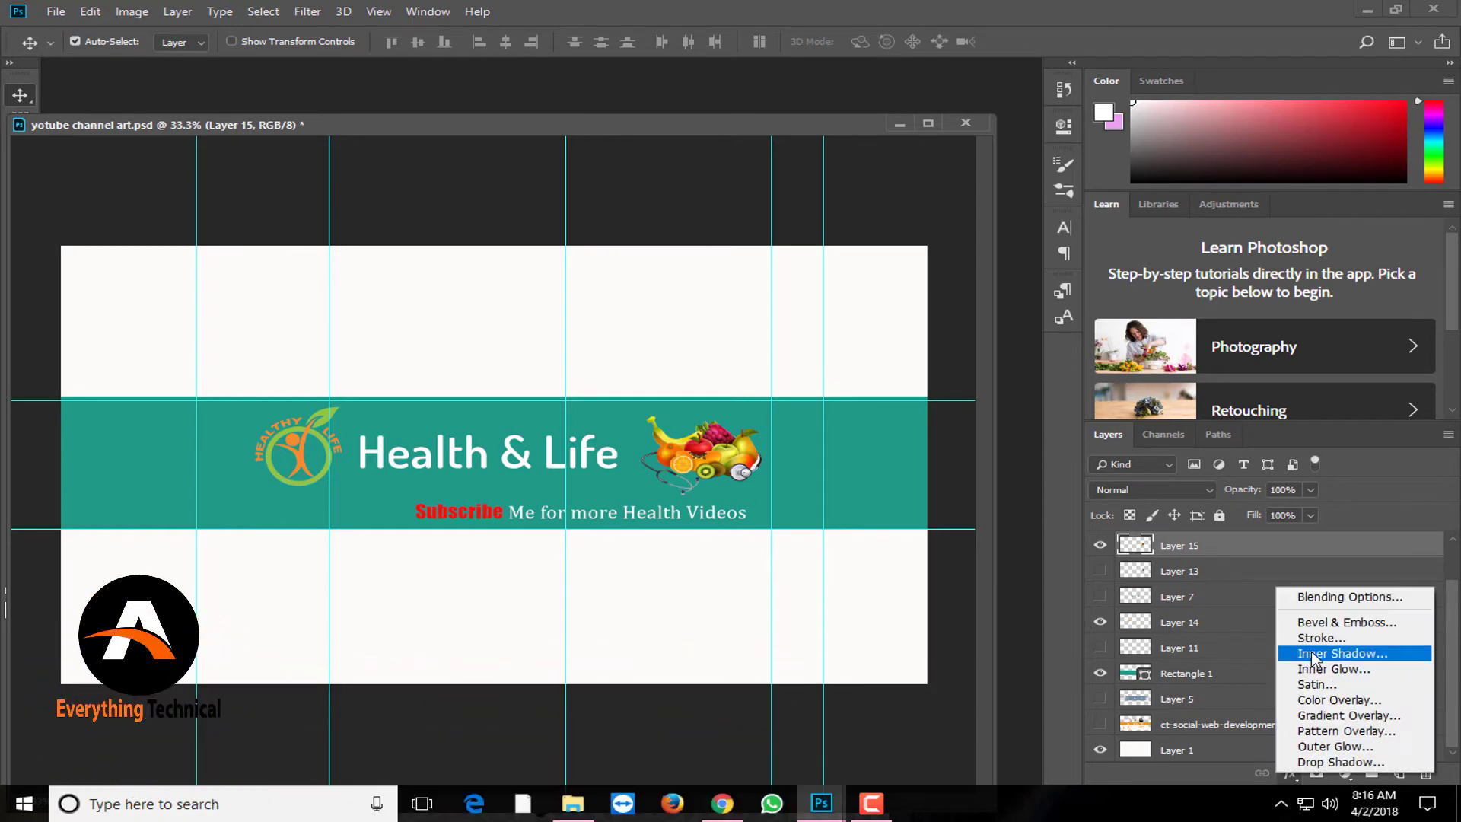
click(1339, 599)
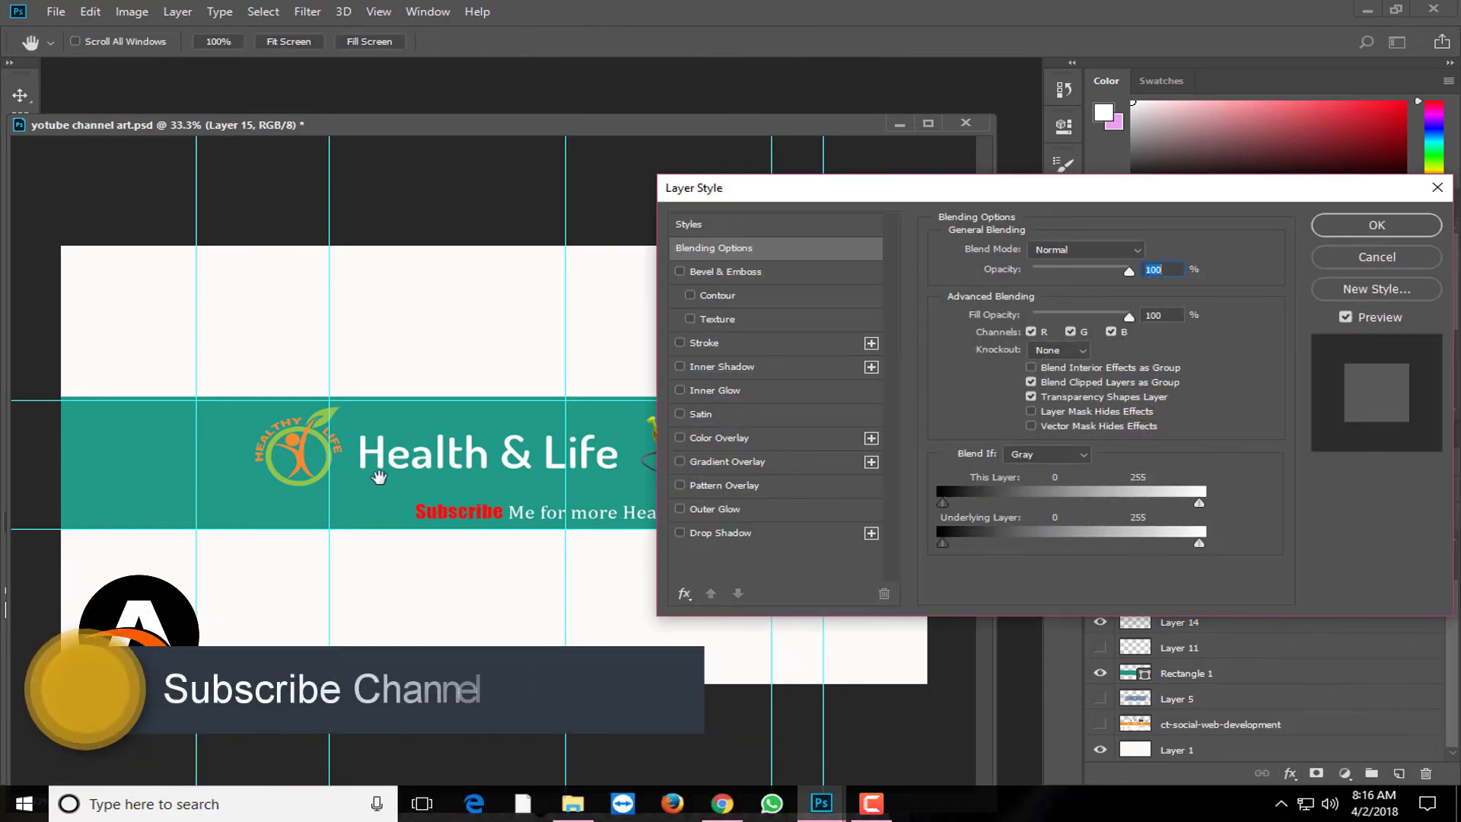
click(723, 532)
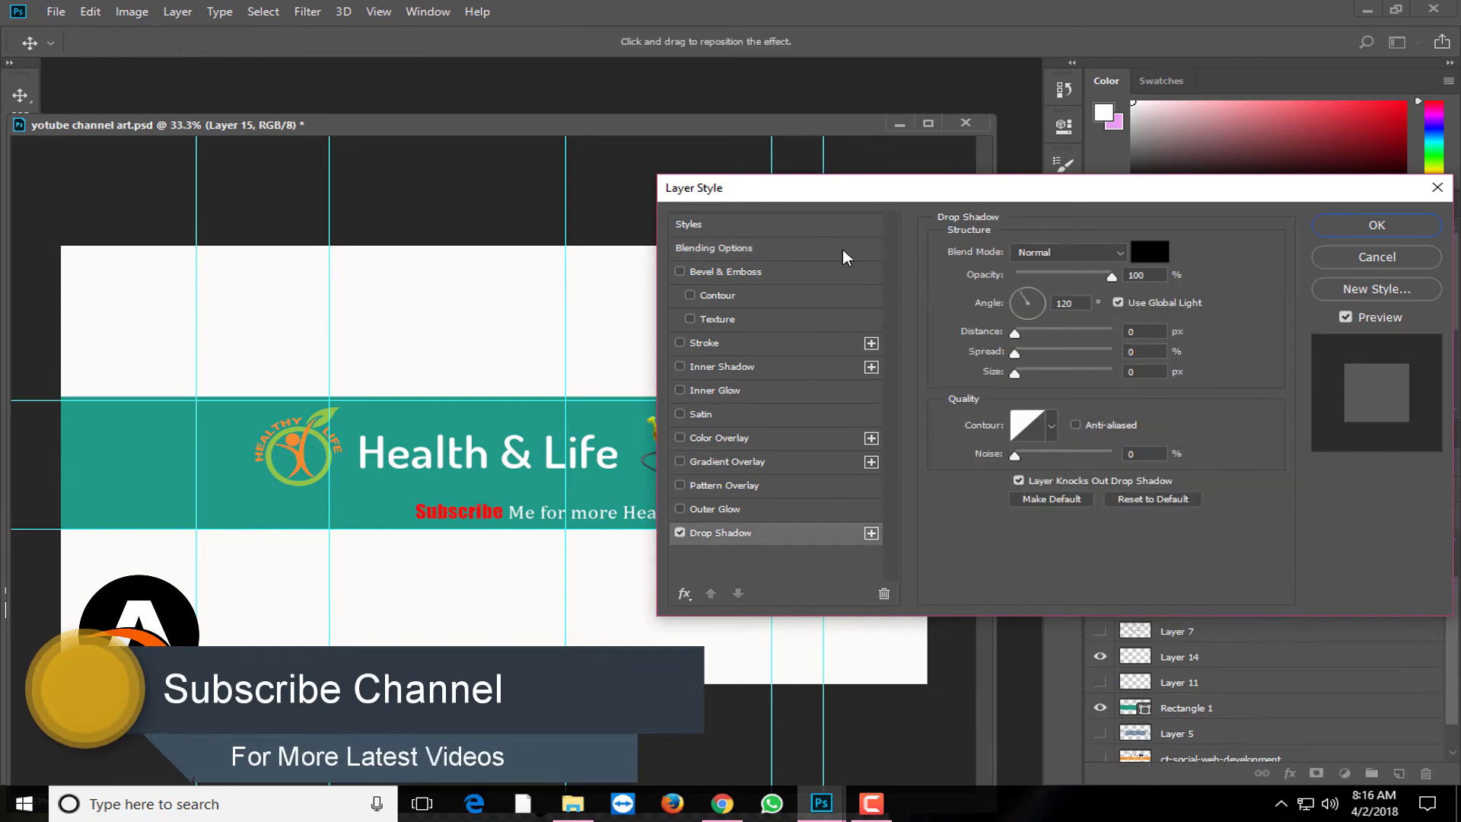
drag(837, 200, 1085, 244)
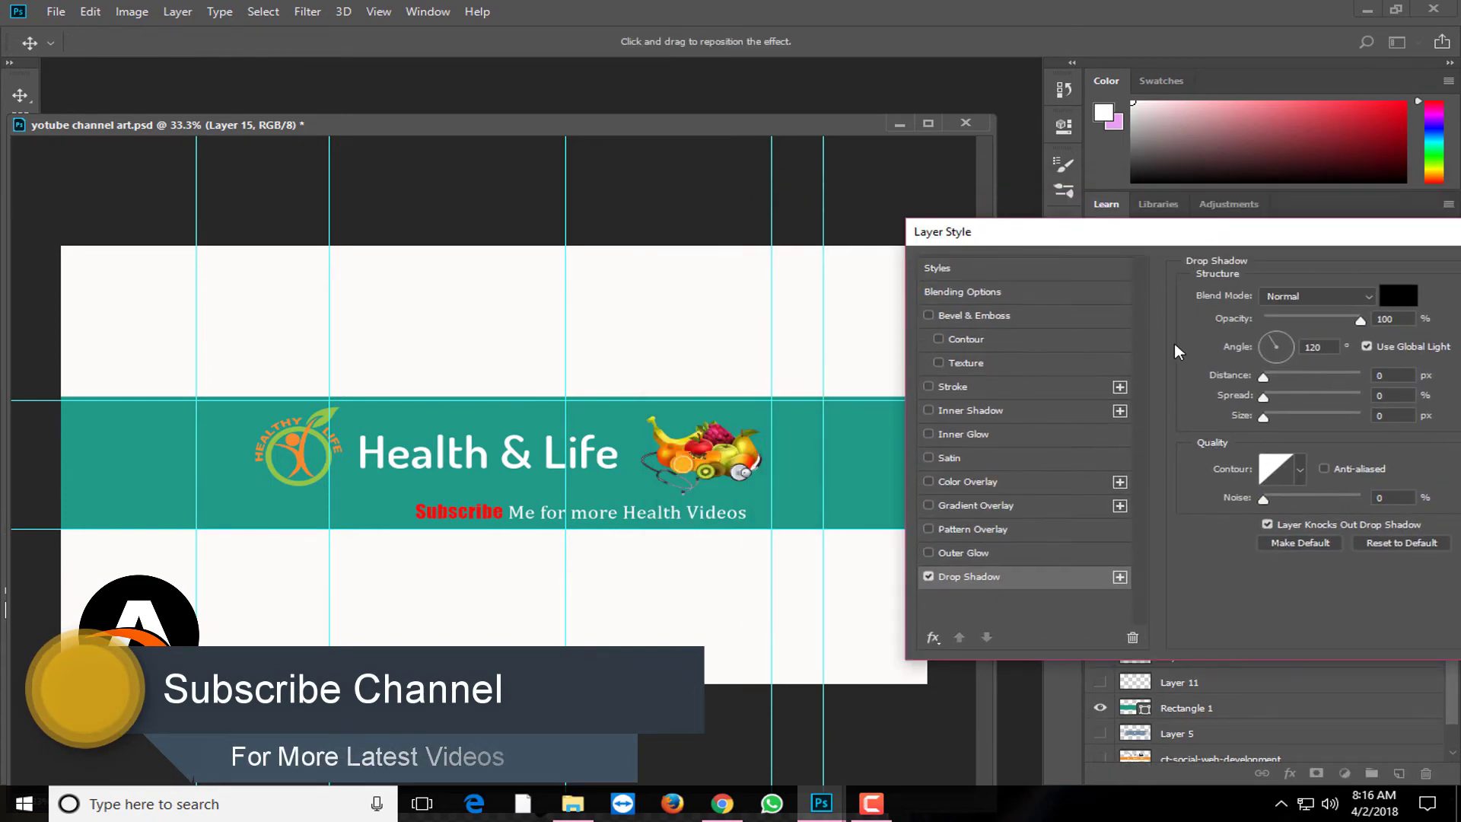
click(1265, 379)
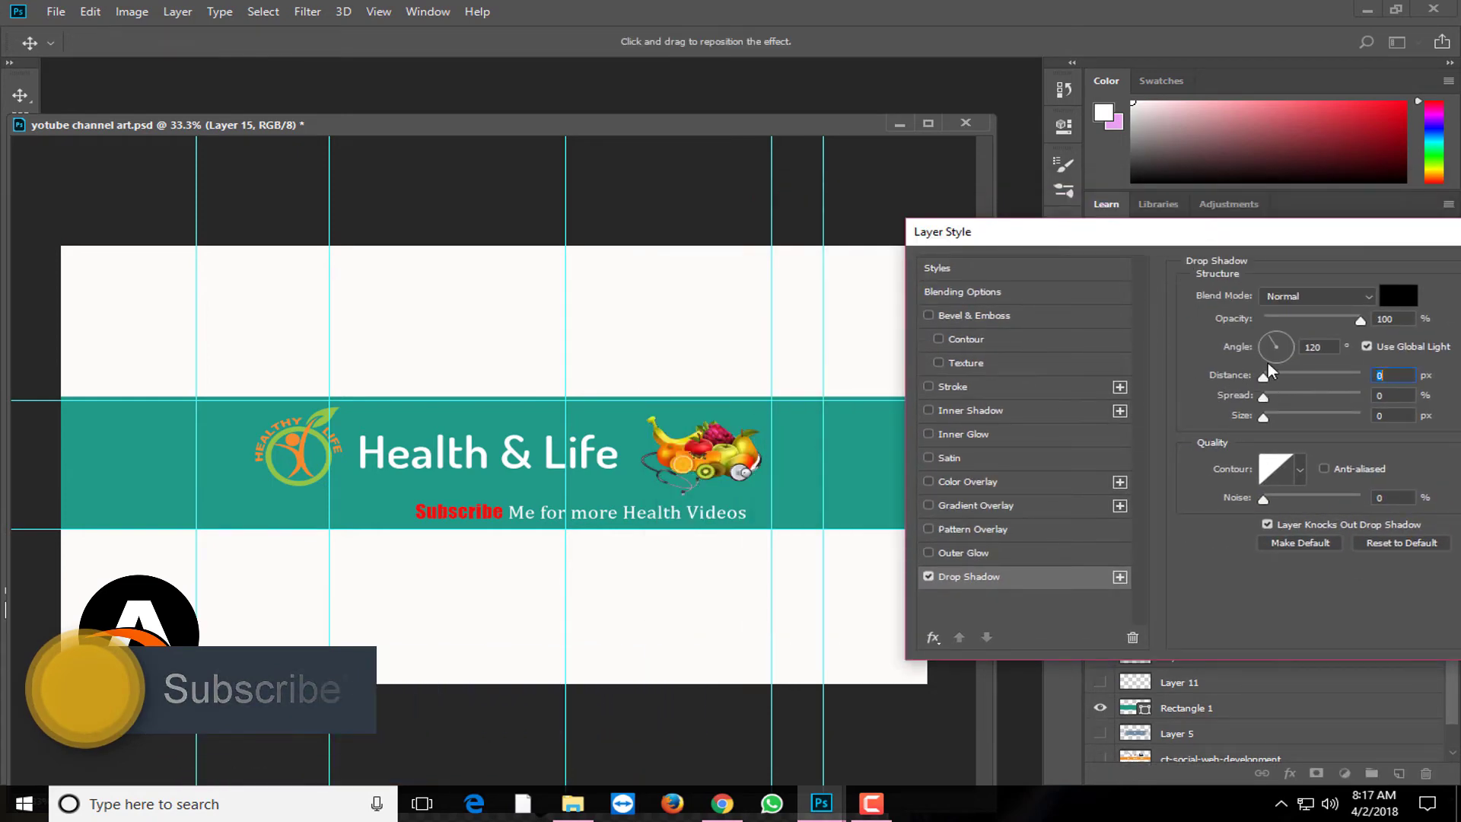
click(1330, 347)
text(90)
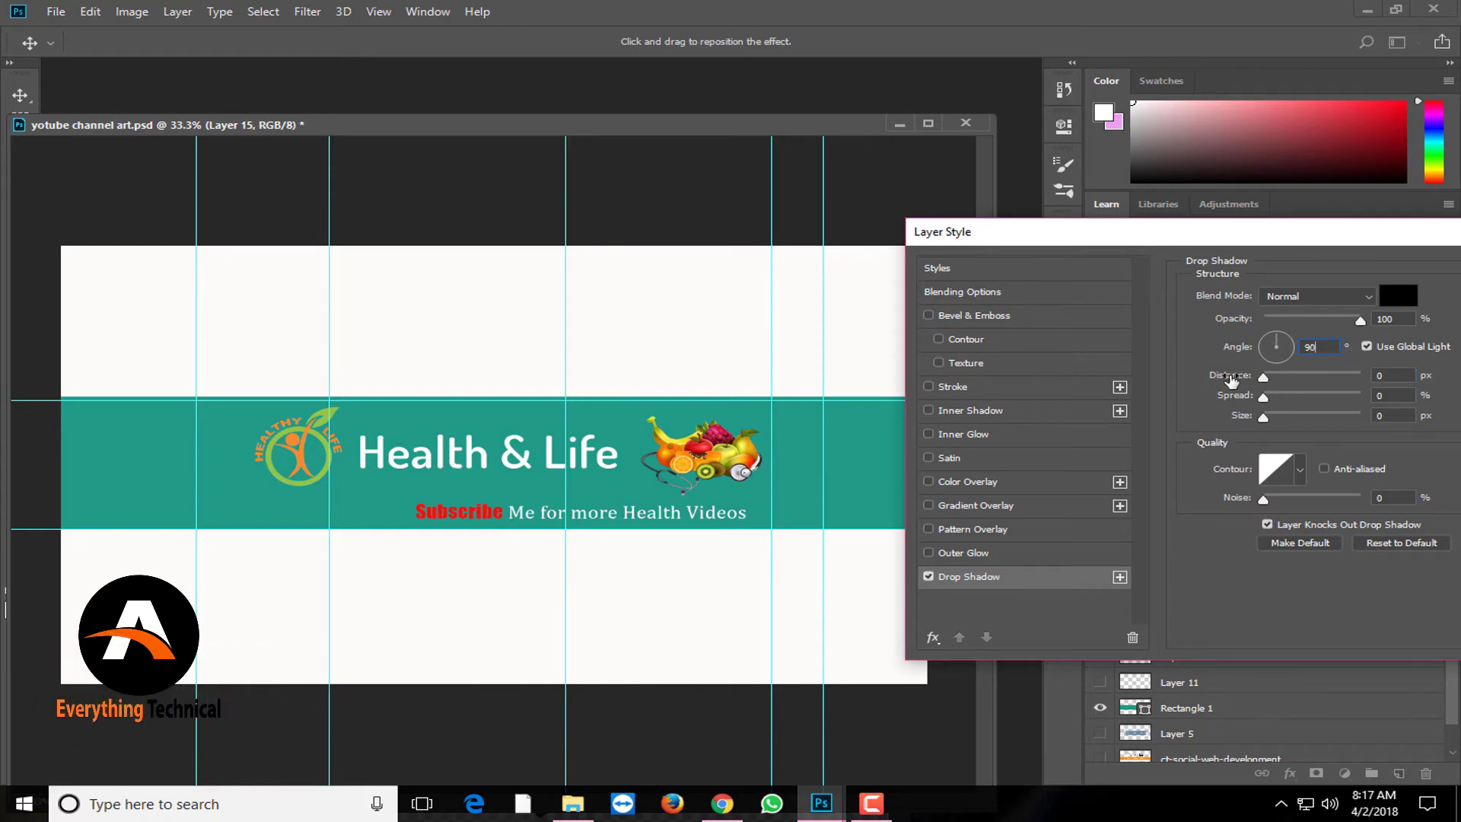
key(Return)
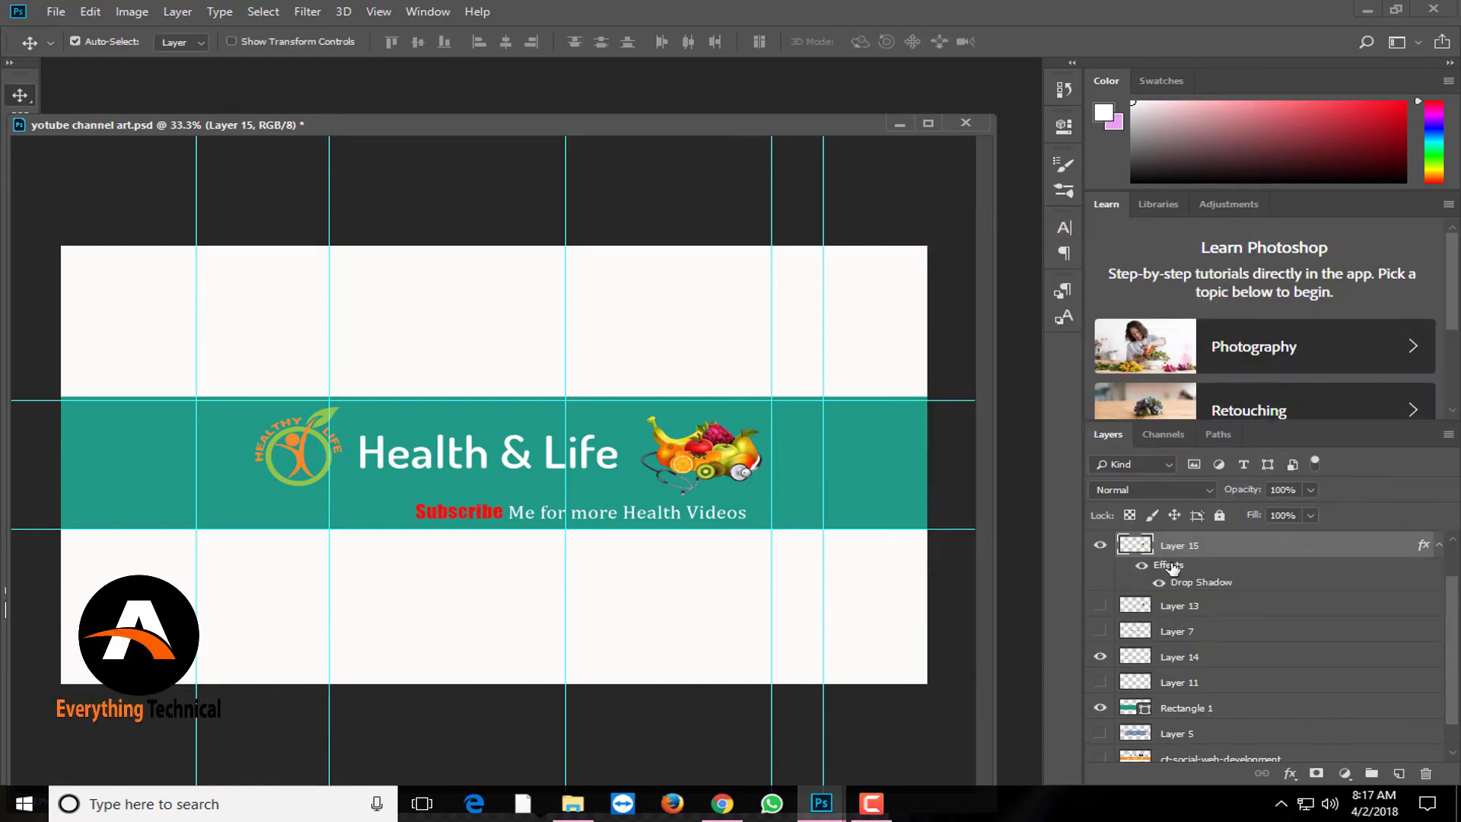
Tune the fruit's shadow to angle 90, distance 1, spread 1 and size 0.
double_click(1181, 582)
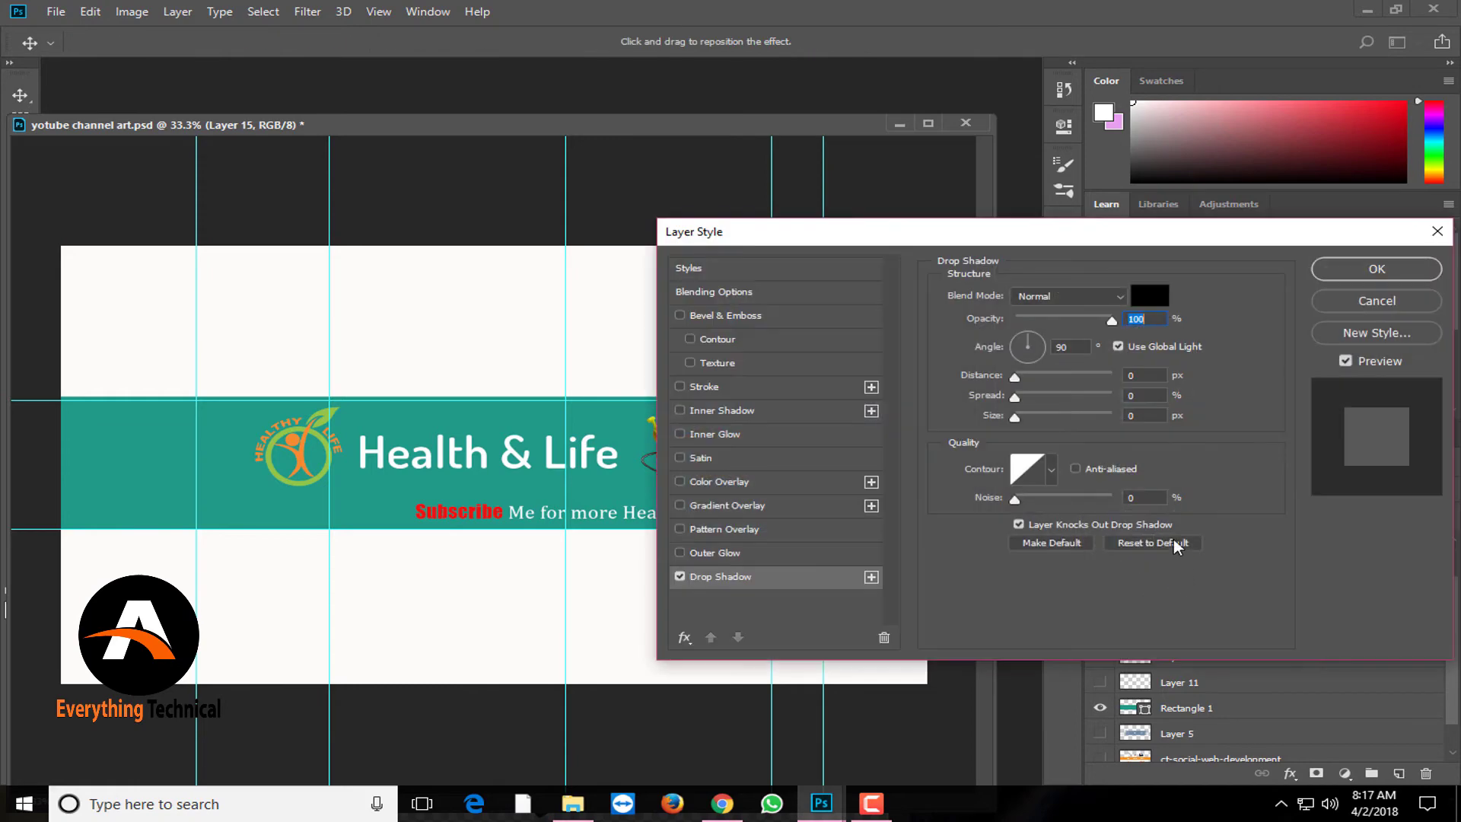
drag(983, 232, 1272, 254)
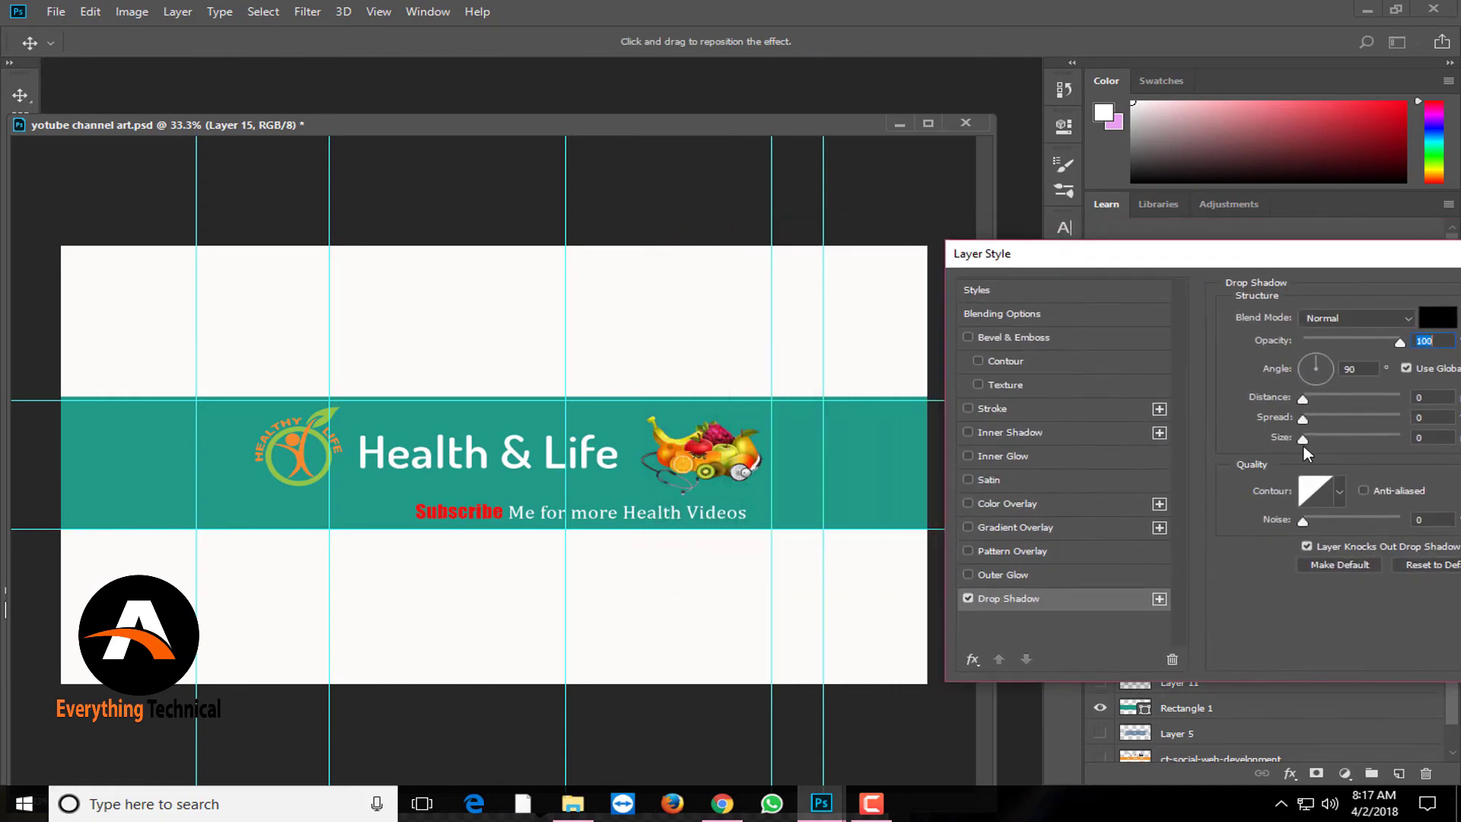
mouse_move(1303, 441)
mouse_down()
mouse_move(1327, 444)
mouse_move(1300, 442)
mouse_up()
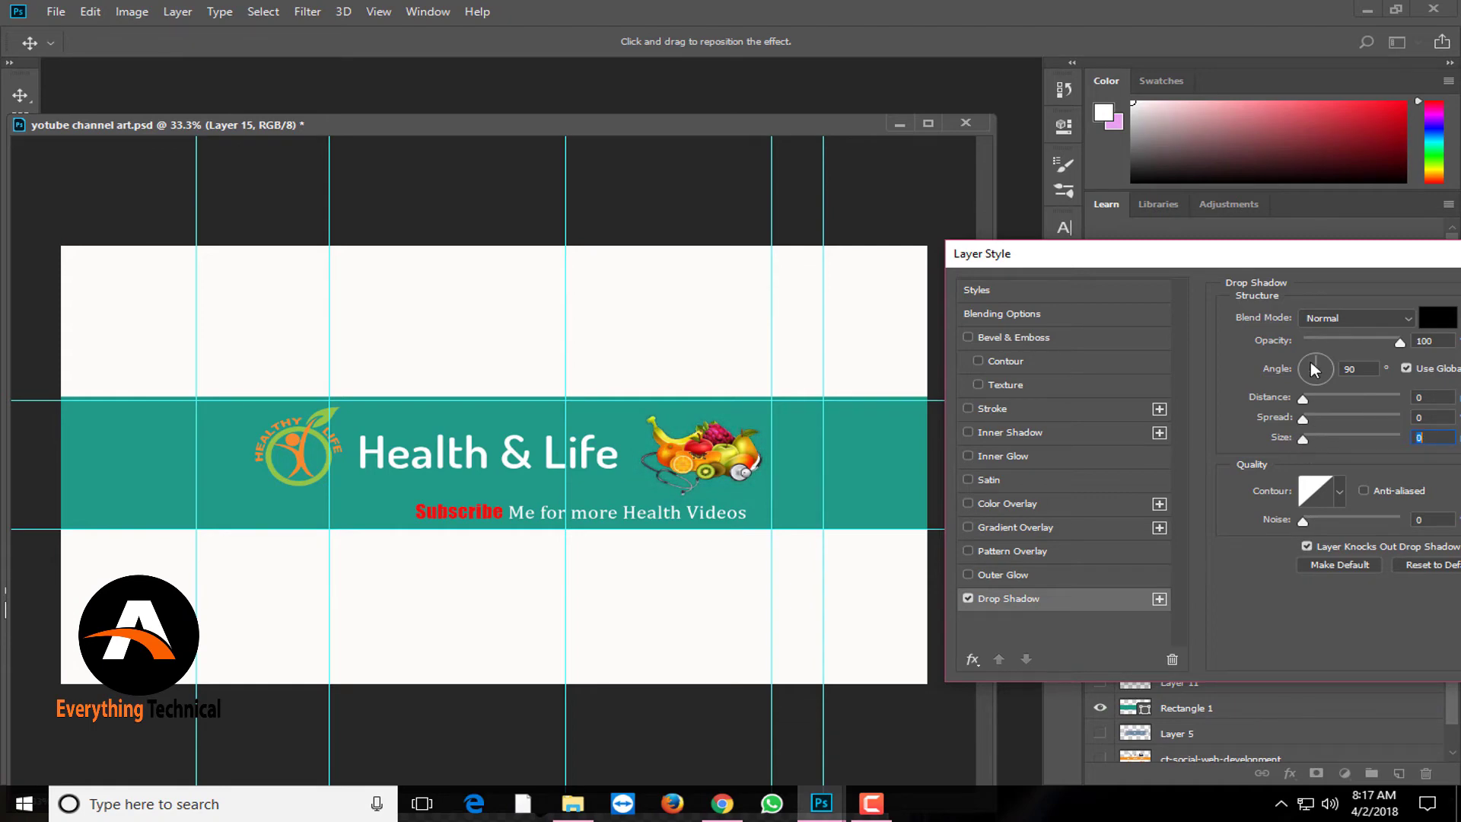
drag(1313, 263, 1212, 275)
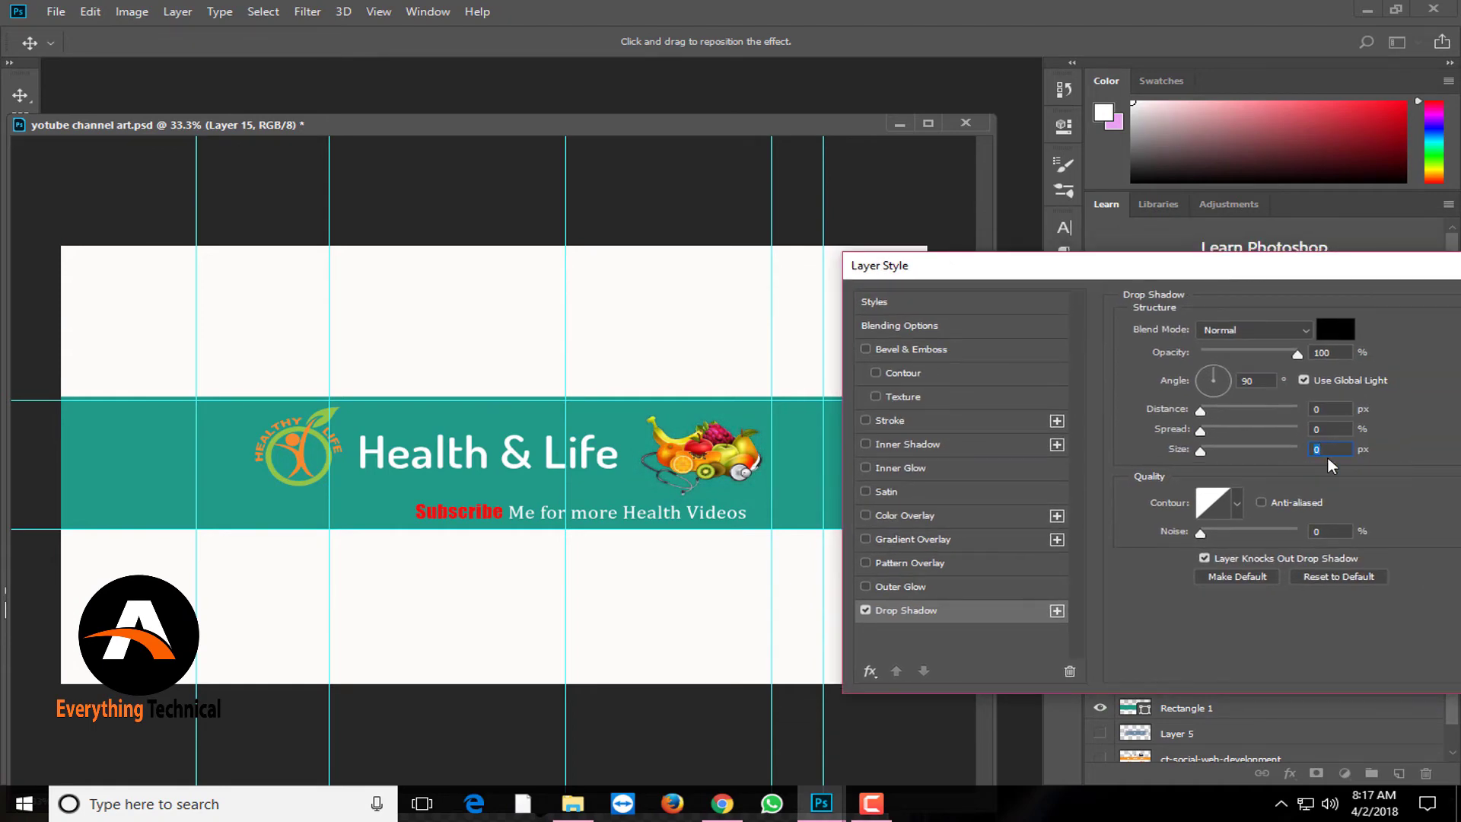
text(1)
key(Up)
click(1328, 428)
key(Up)
drag(1330, 269, 1057, 304)
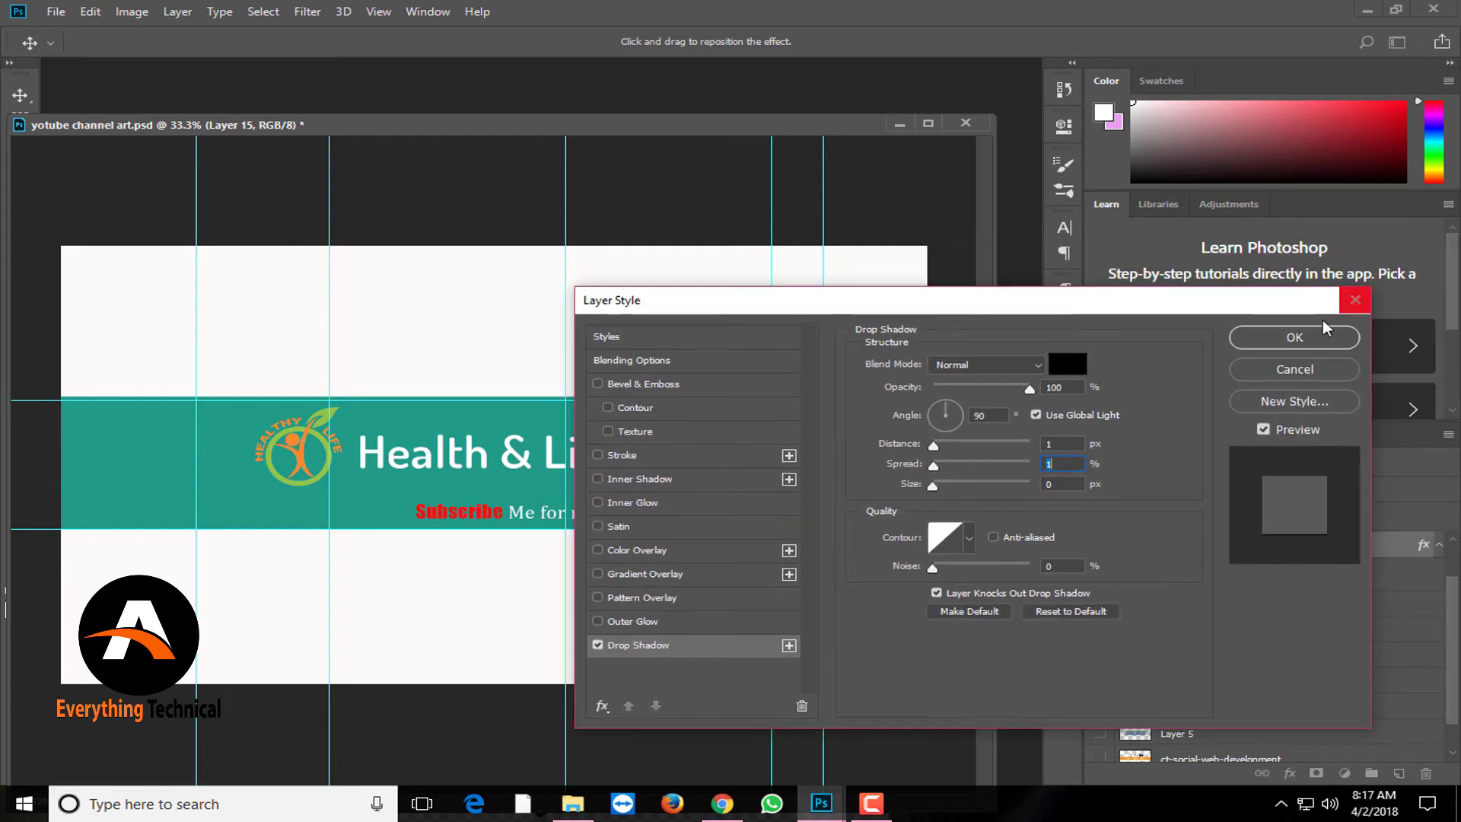
click(1295, 337)
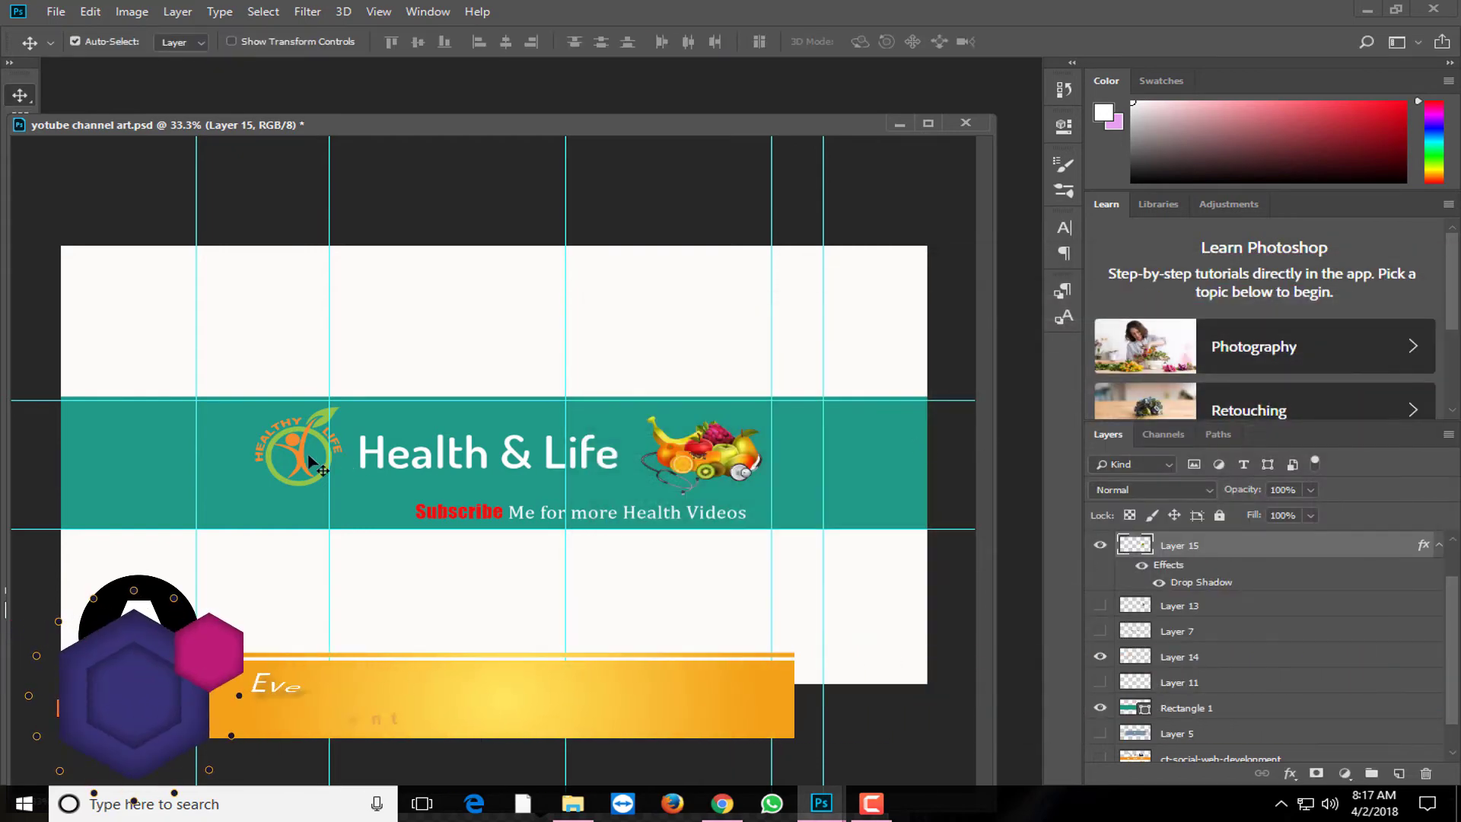
Add a Drop Shadow with 2 px distance to the Layer 14 logo.
click(327, 487)
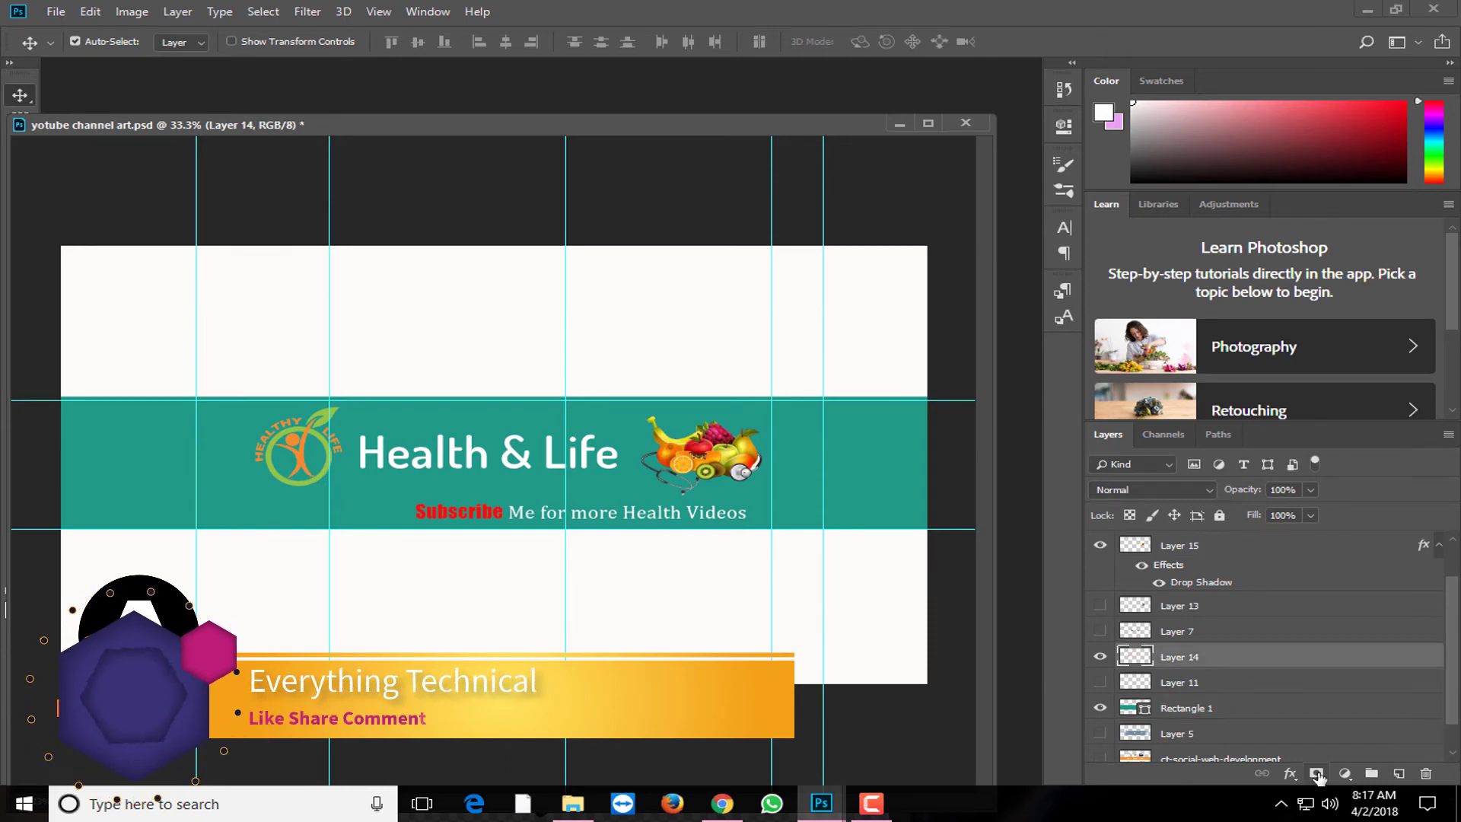
click(1291, 773)
click(1330, 593)
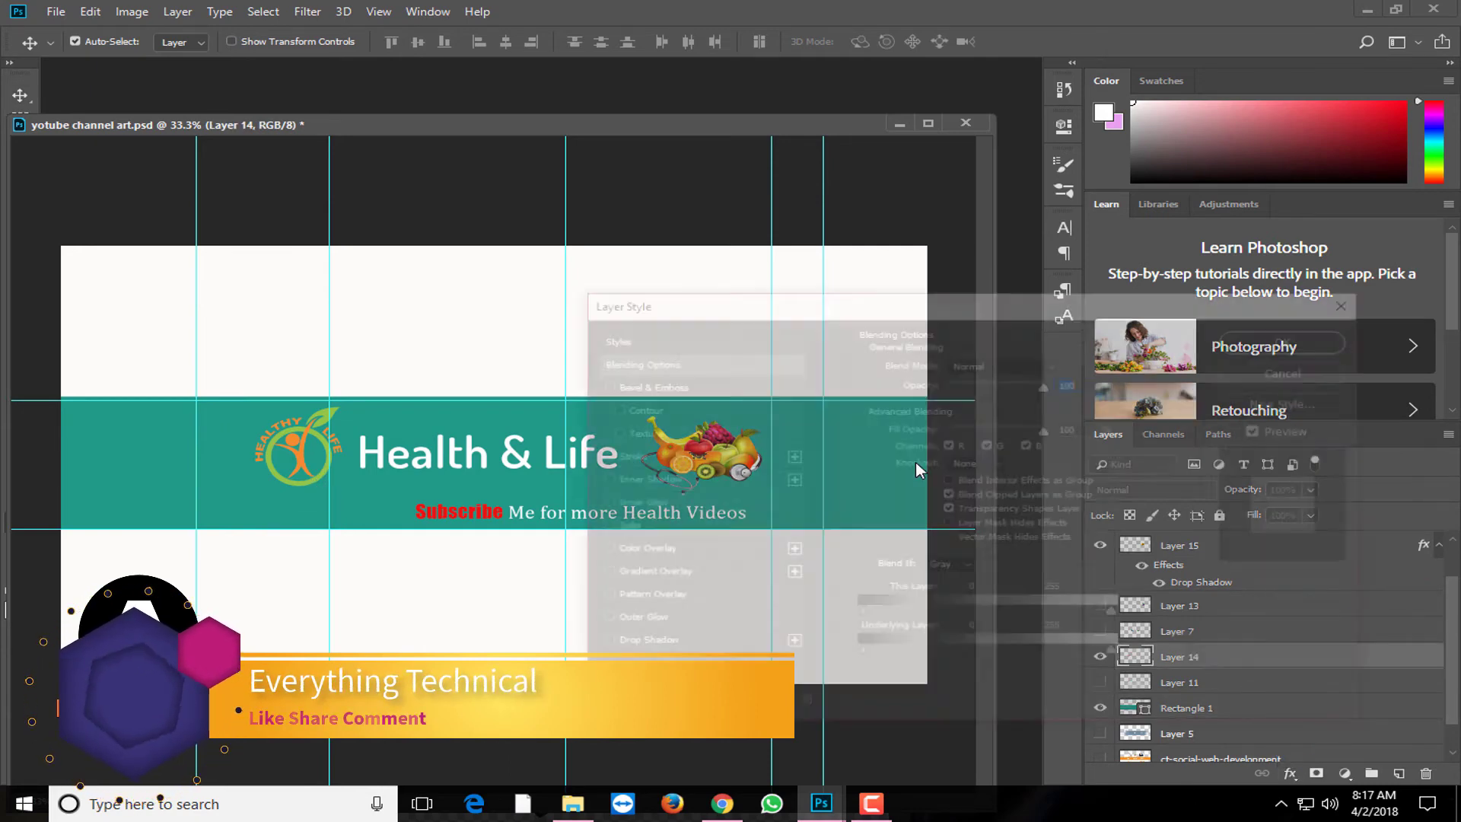
click(639, 646)
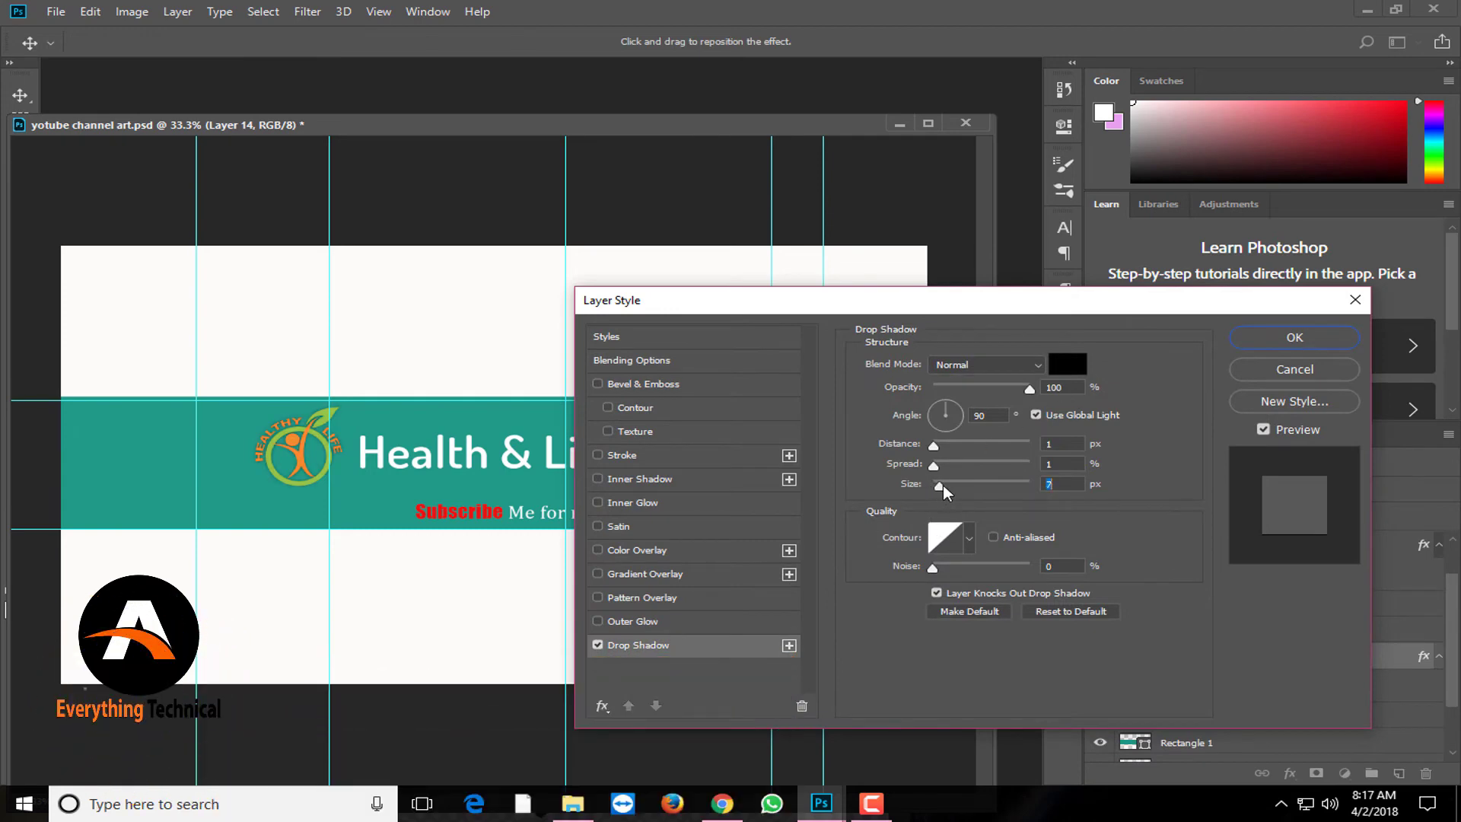
mouse_move(934, 487)
mouse_down()
mouse_move(952, 473)
mouse_move(932, 475)
mouse_move(934, 446)
mouse_move(941, 486)
mouse_move(928, 476)
mouse_move(939, 453)
mouse_up()
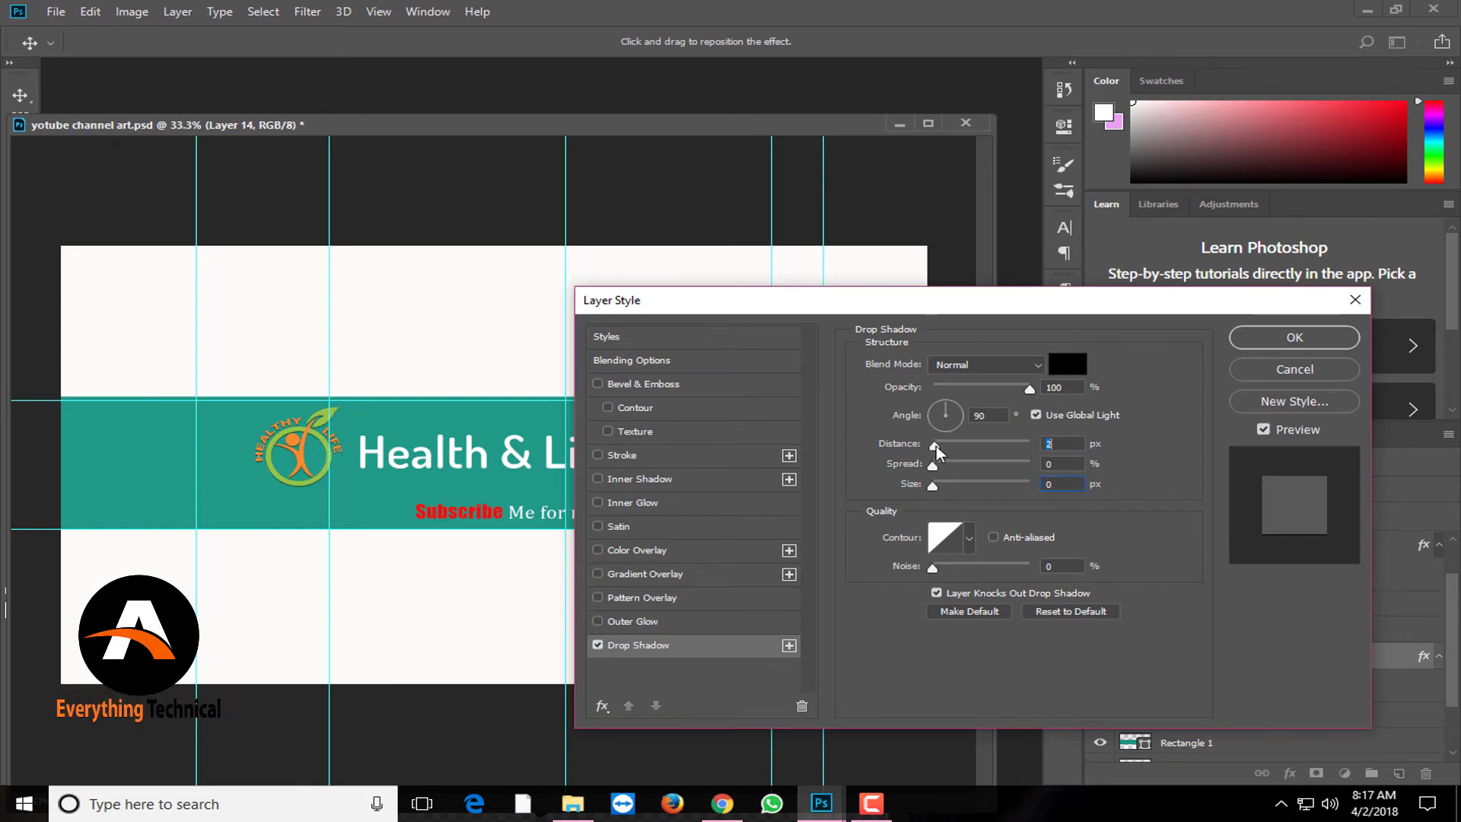
Confirm the logo's shadow and zoom in on the Health & Life title.
click(1295, 337)
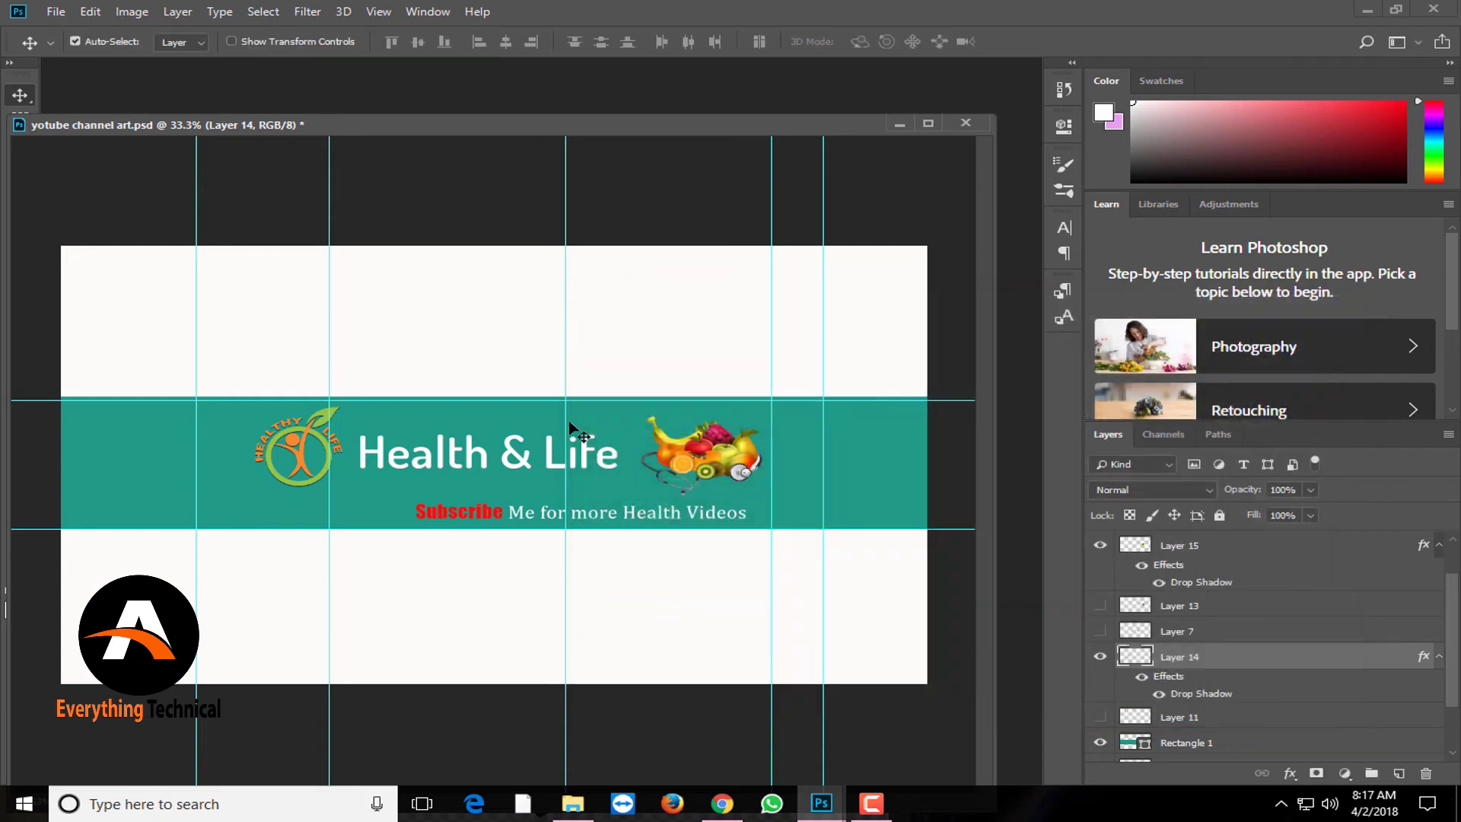
scroll(576, 421, up, 1)
scroll(576, 421, up, 1)
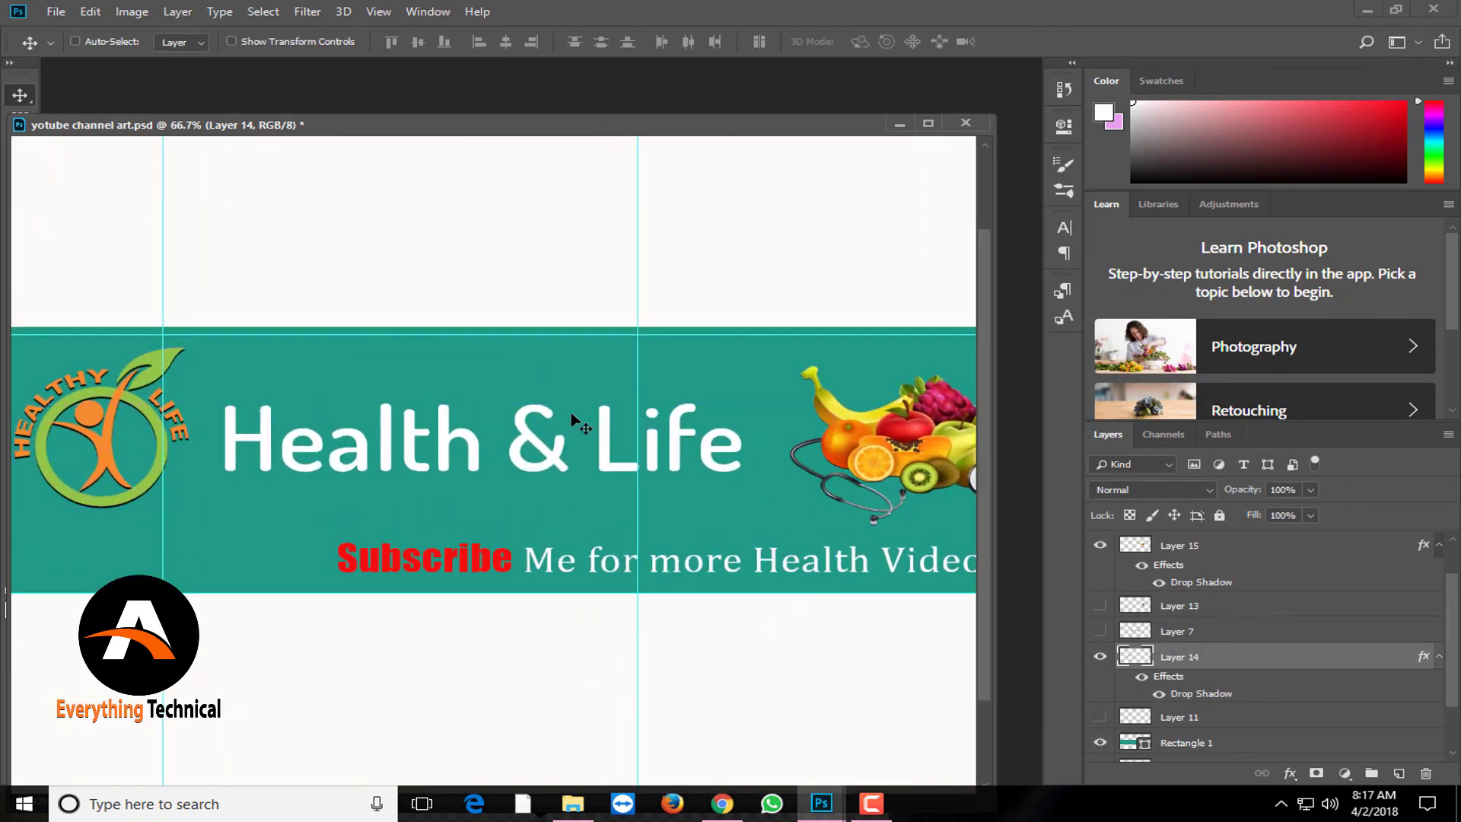
scroll(576, 421, up, 1)
drag(576, 421, 753, 445)
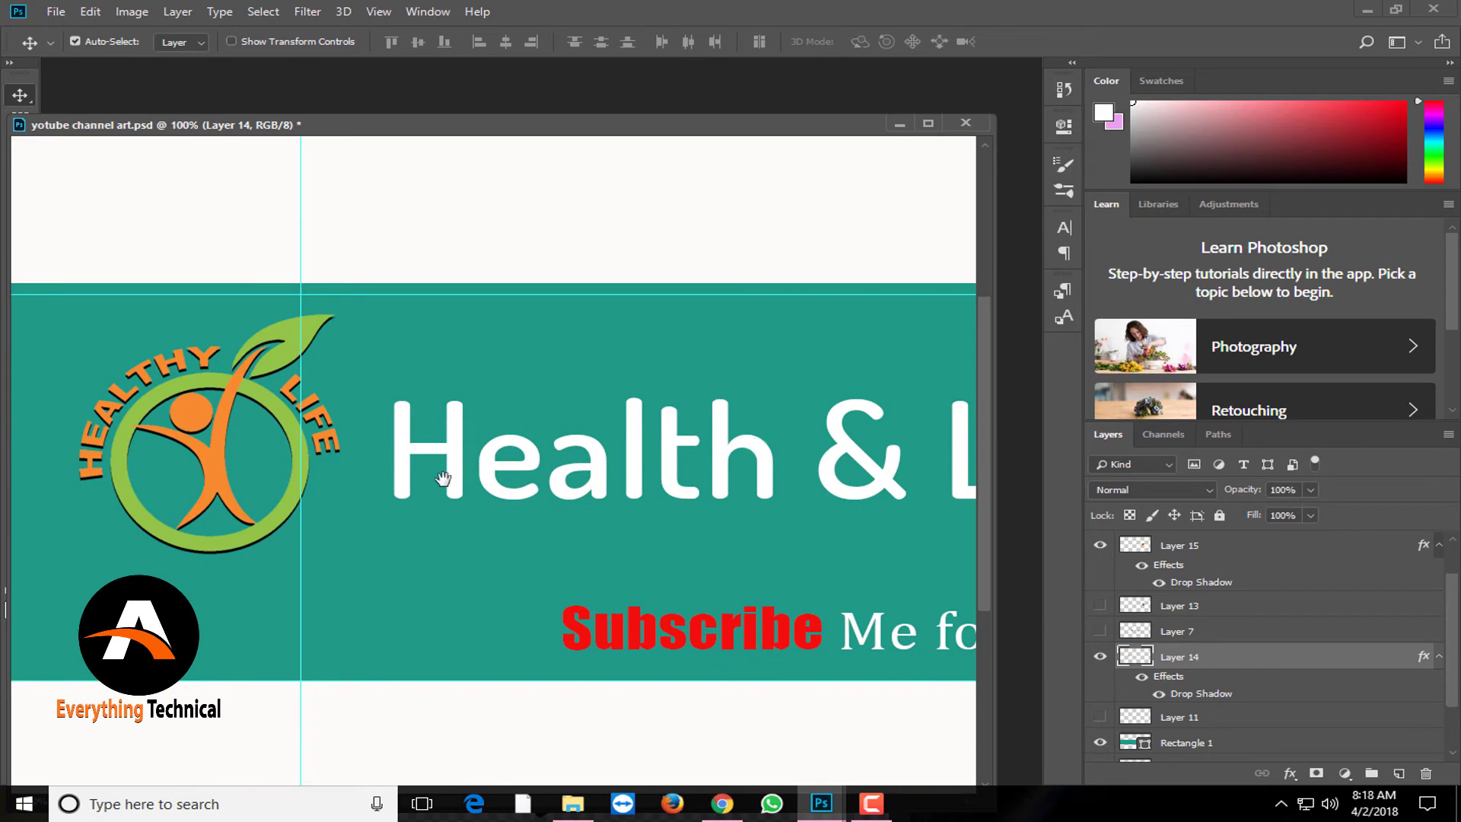
drag(668, 467, 434, 479)
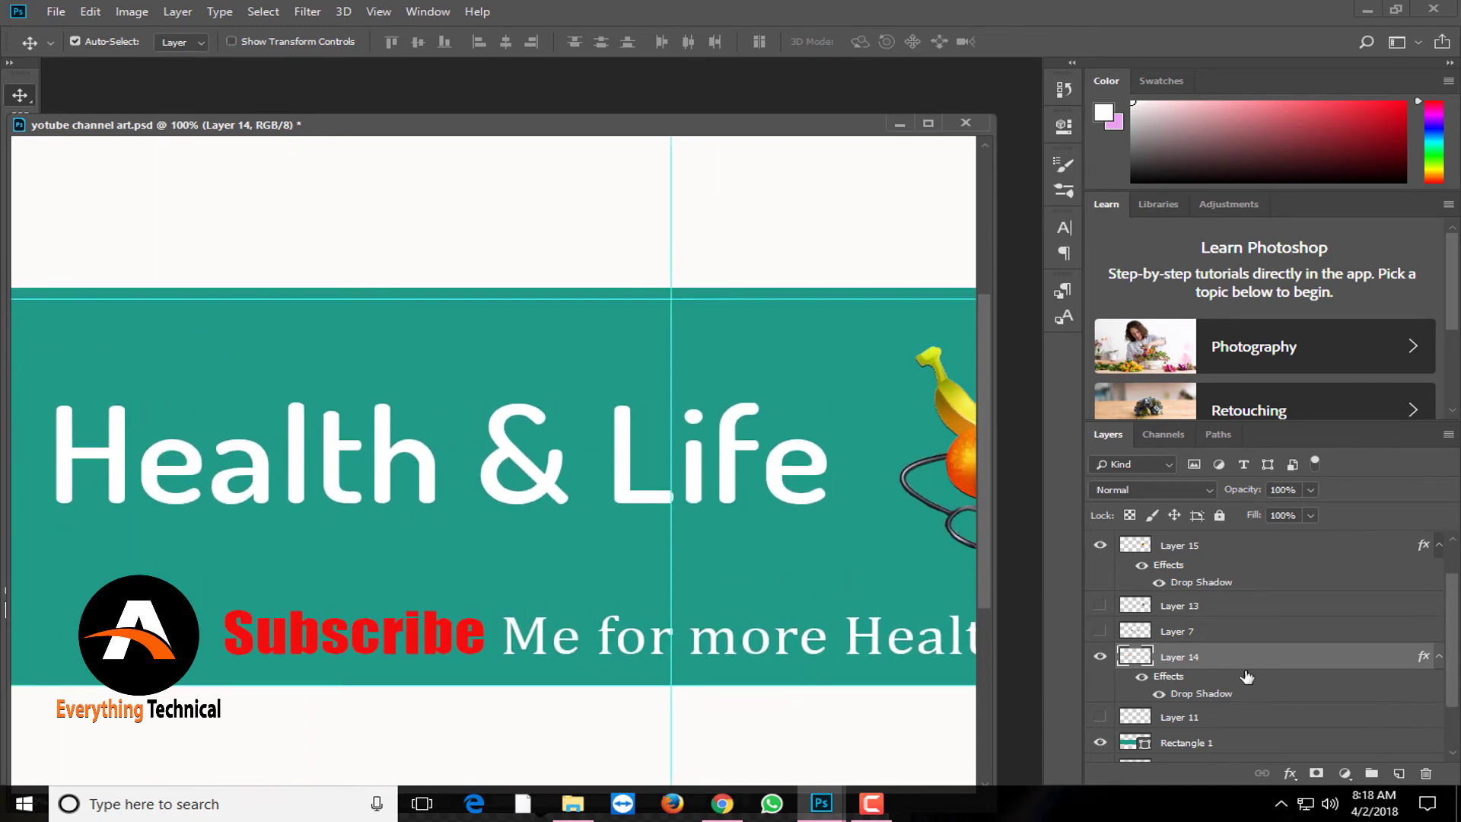
scroll(1246, 676, up, 2)
Give the Health & Life title a 2 px drop shadow, then zoom back out.
click(1170, 545)
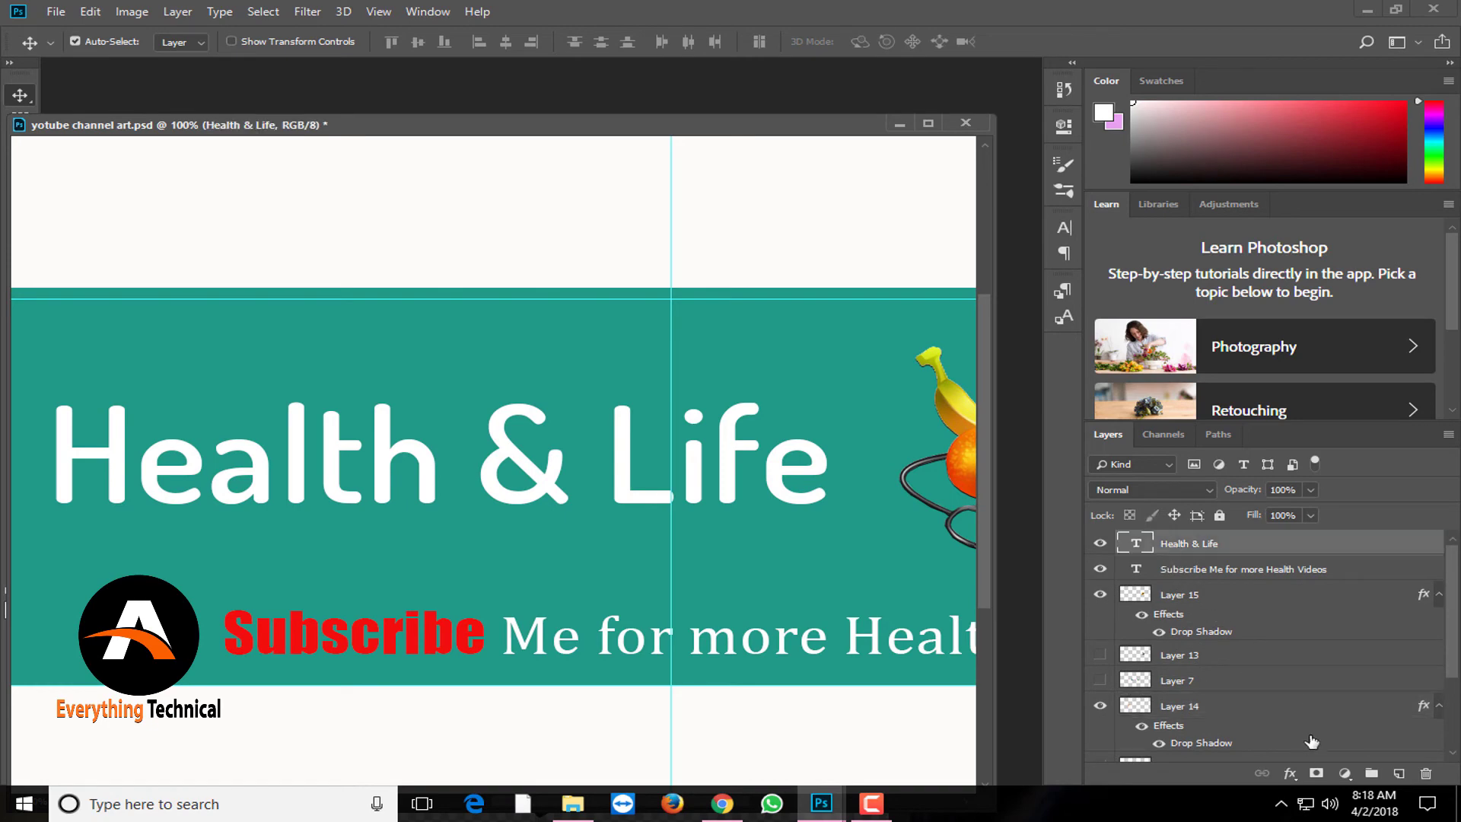
click(1289, 773)
click(1335, 588)
click(653, 645)
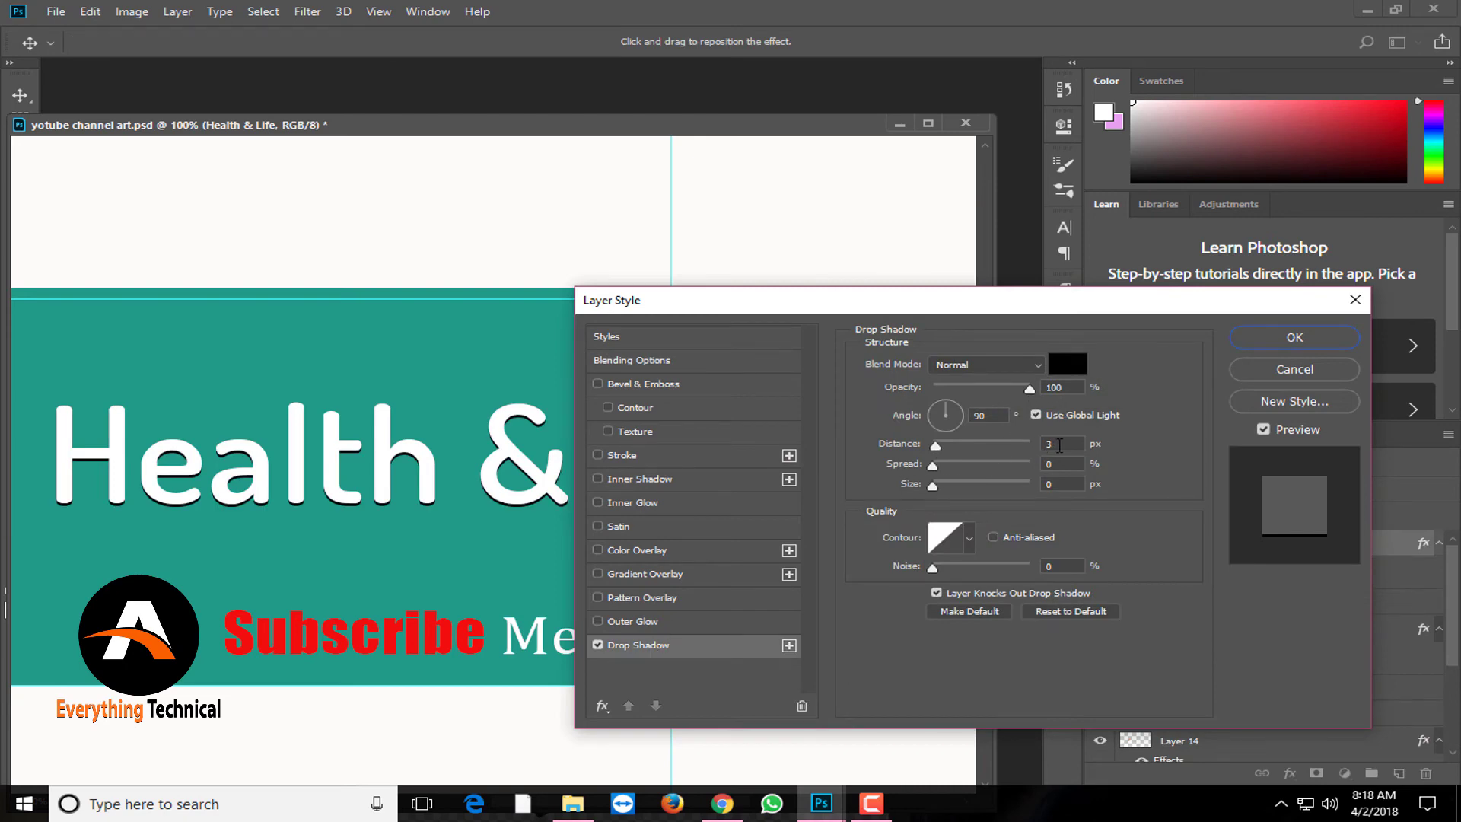
click(1060, 445)
scroll(1059, 446, down, 1)
scroll(1060, 449, down, 1)
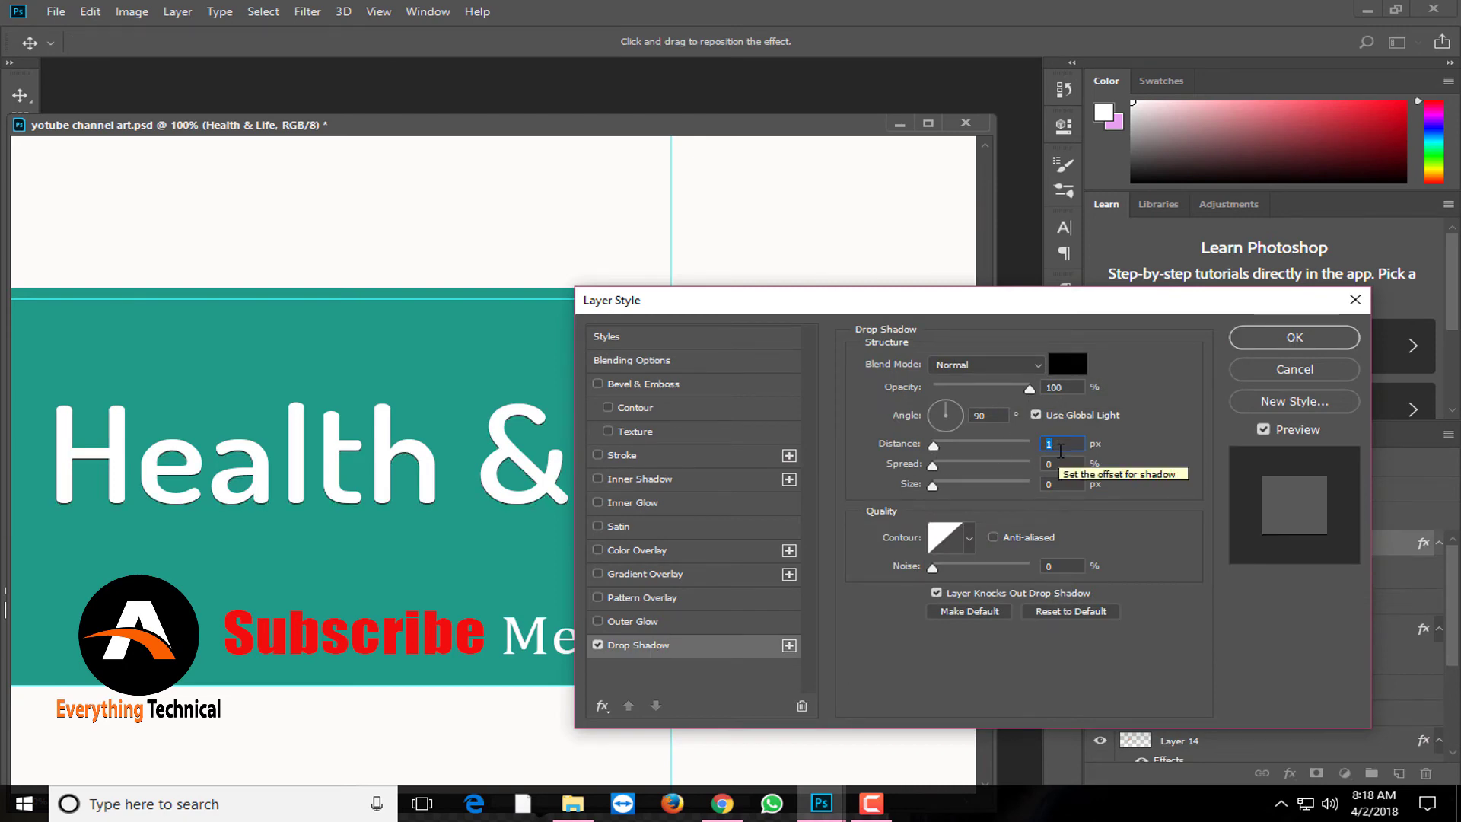
scroll(1060, 450, up, 1)
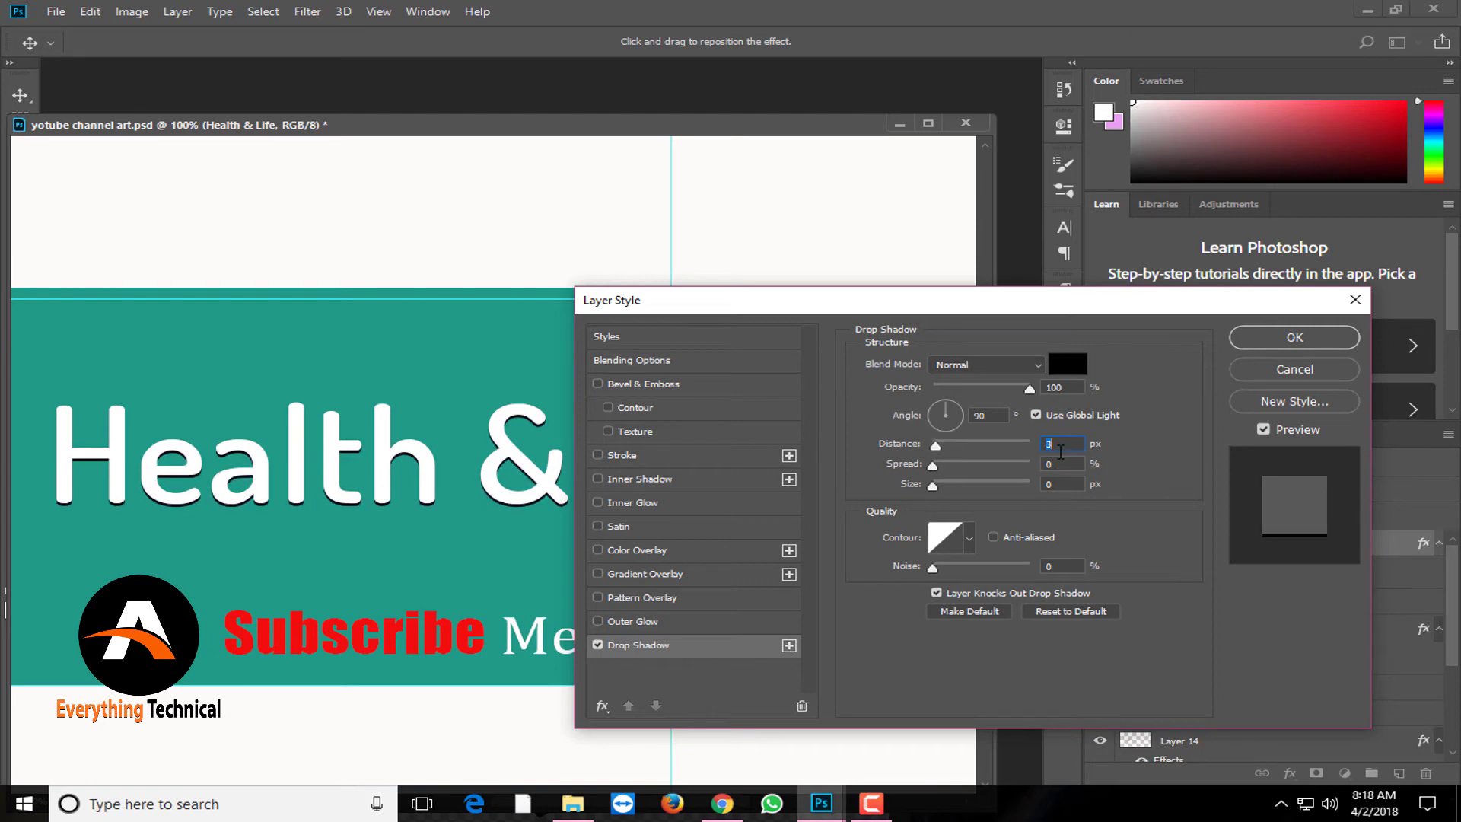
click(1295, 342)
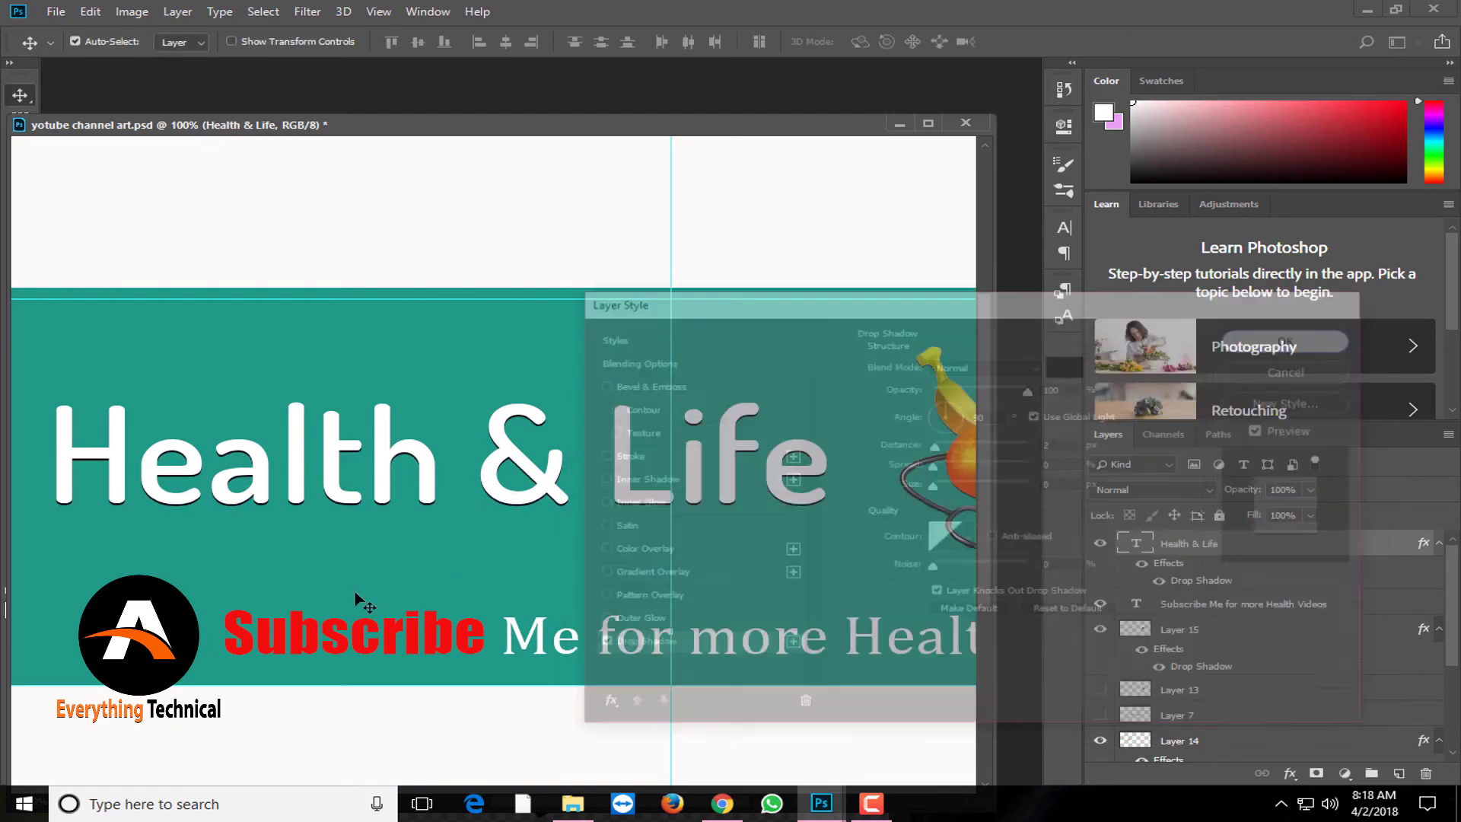
key(ctrl+minus)
key(ctrl+minus)
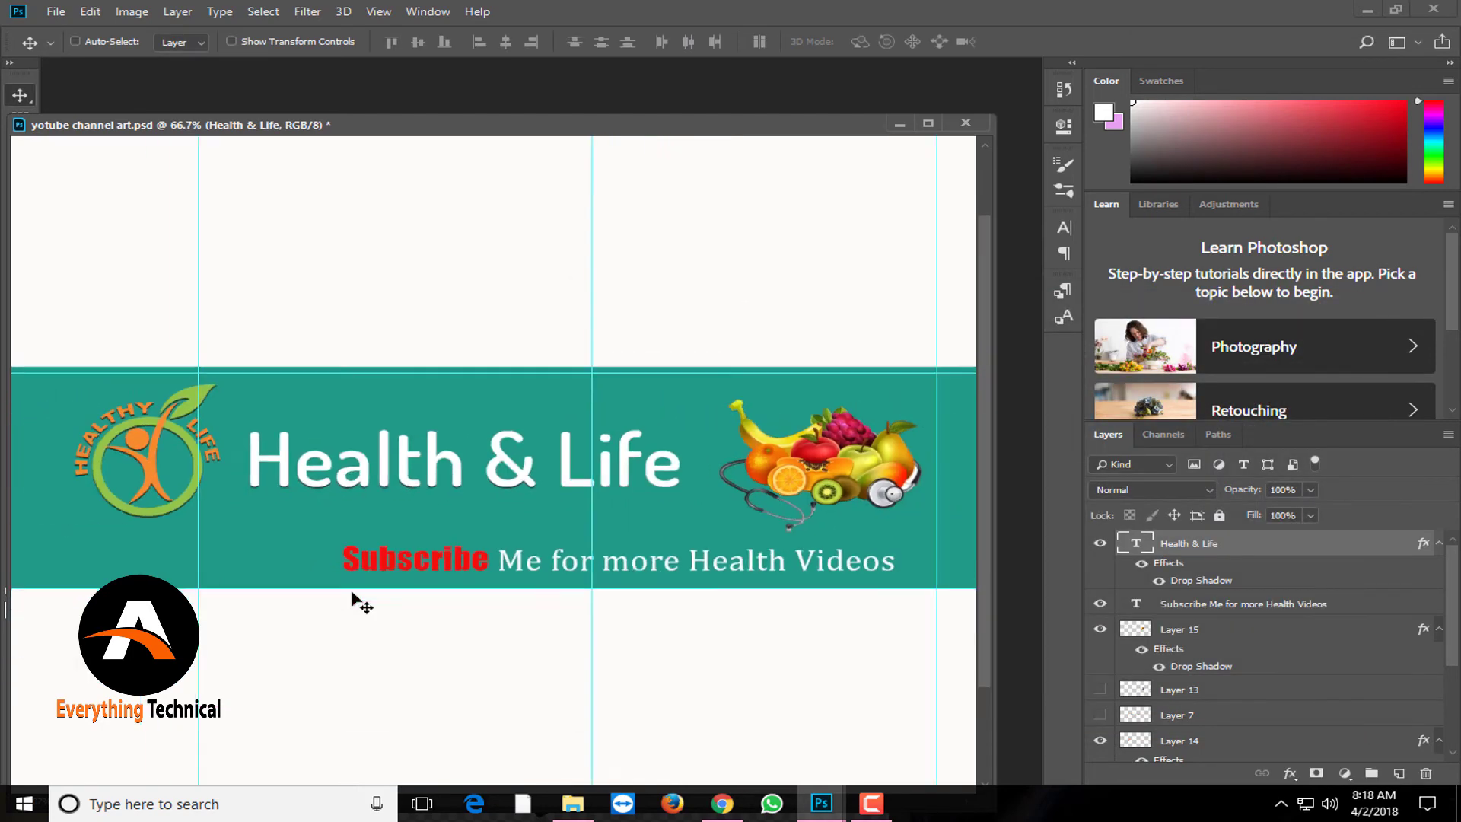
key(ctrl+minus)
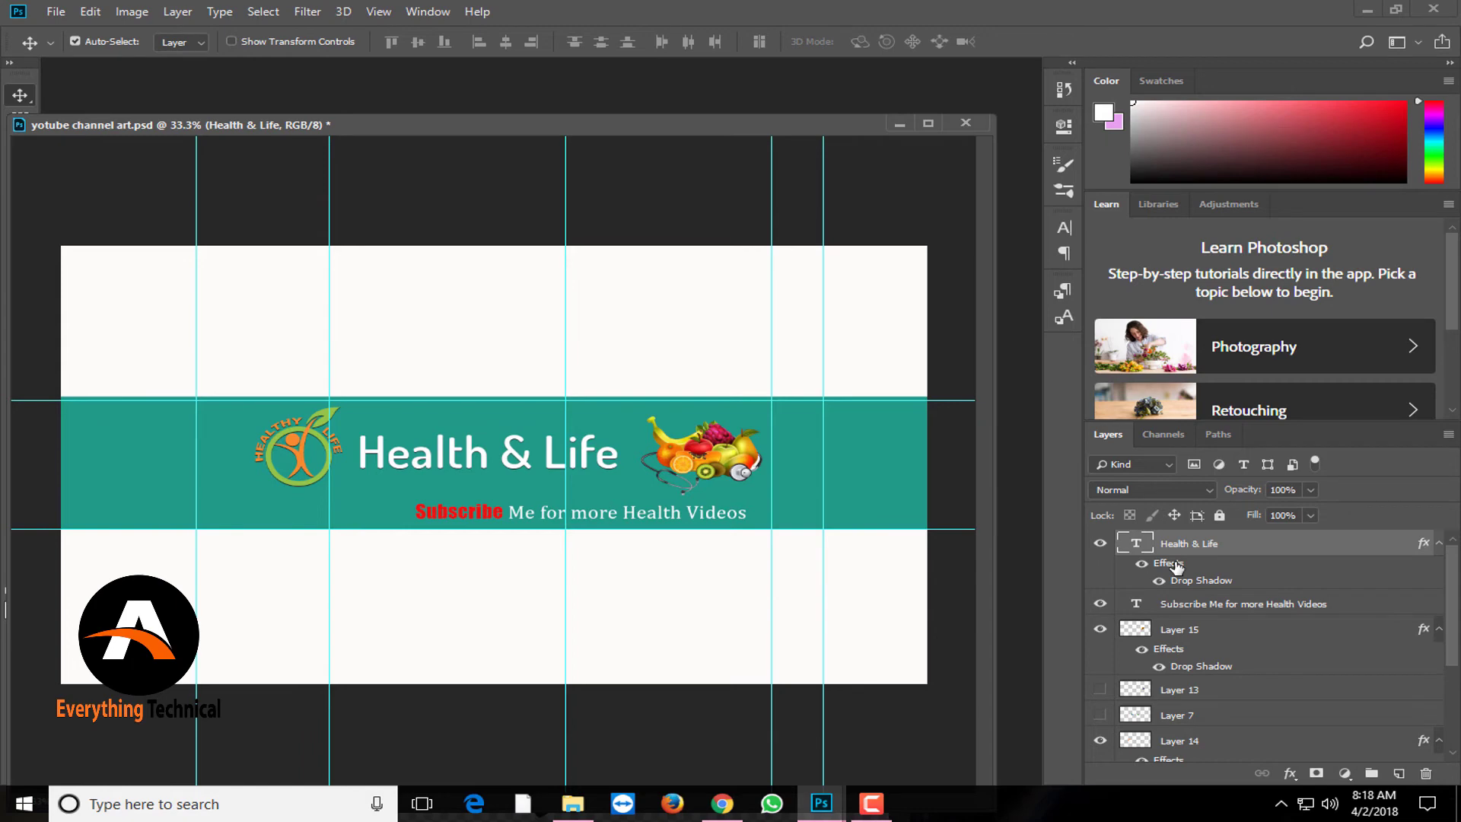
Toggle off the title's drop shadow effect and disable automatic layer picking.
click(1142, 565)
click(1158, 582)
key(ctrl)
Save the banner in Documents as a PNG named Halth&life with default PNG options.
click(53, 12)
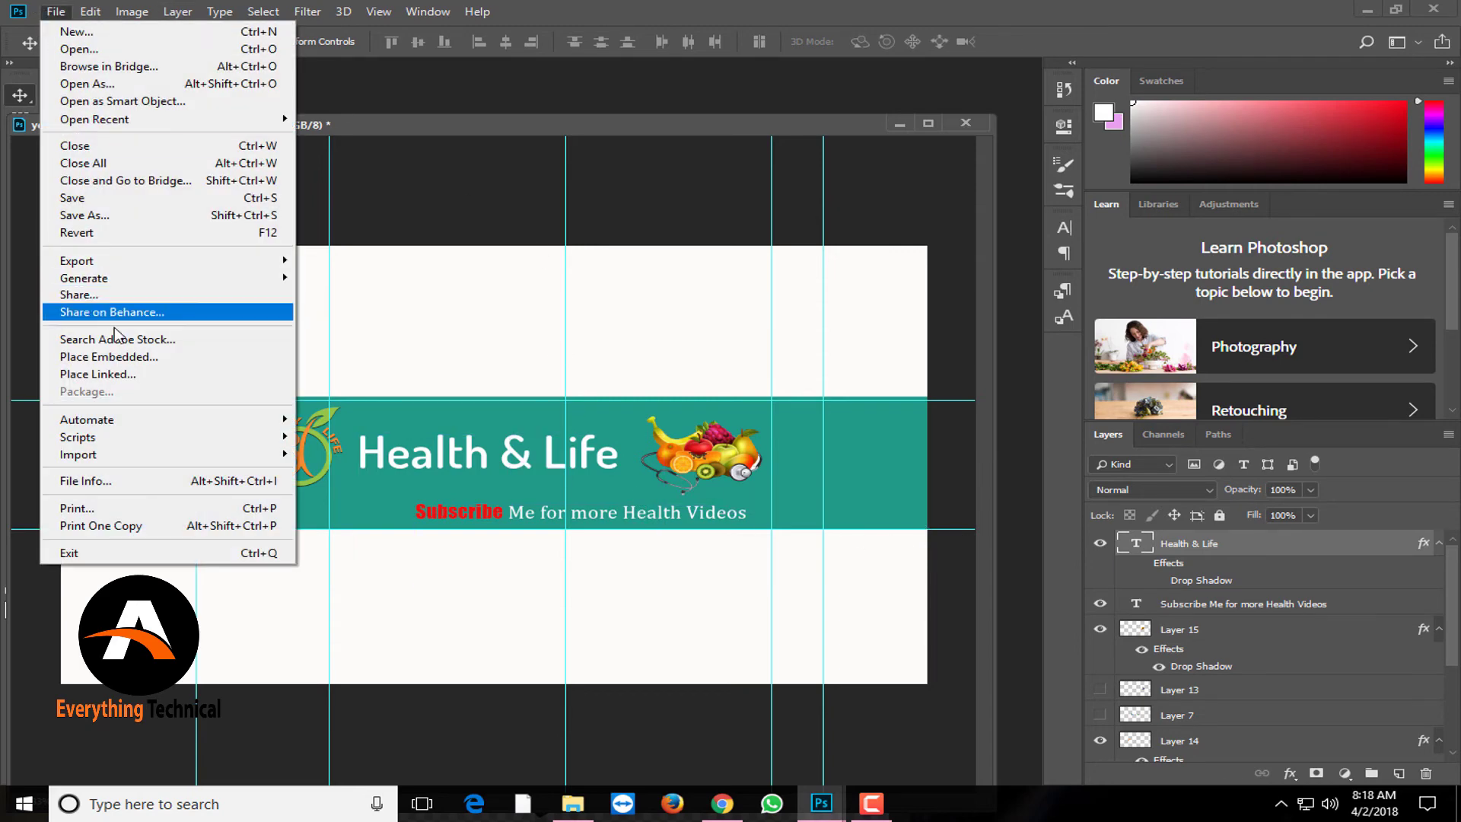
click(120, 220)
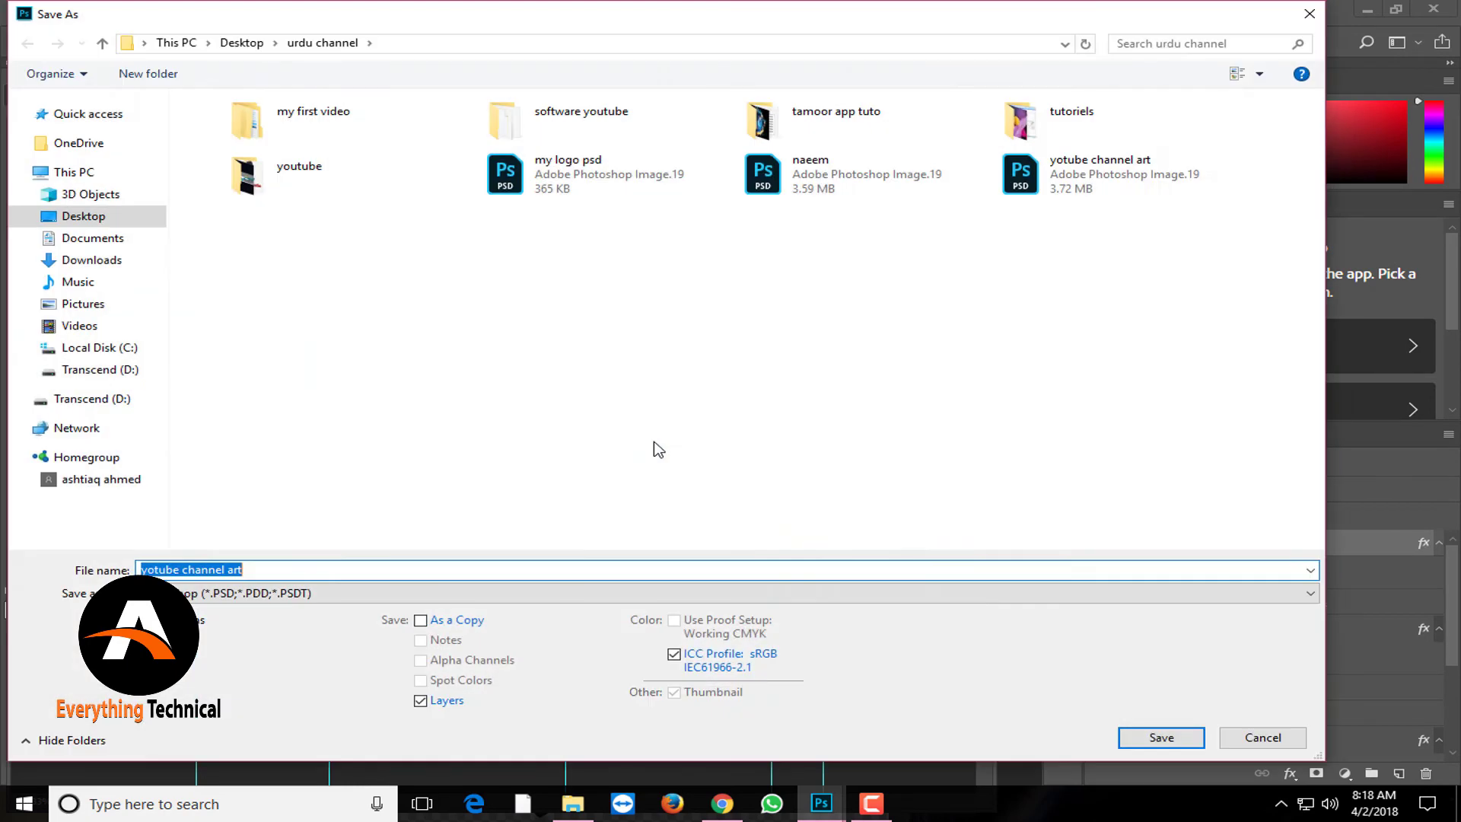
click(114, 241)
click(357, 563)
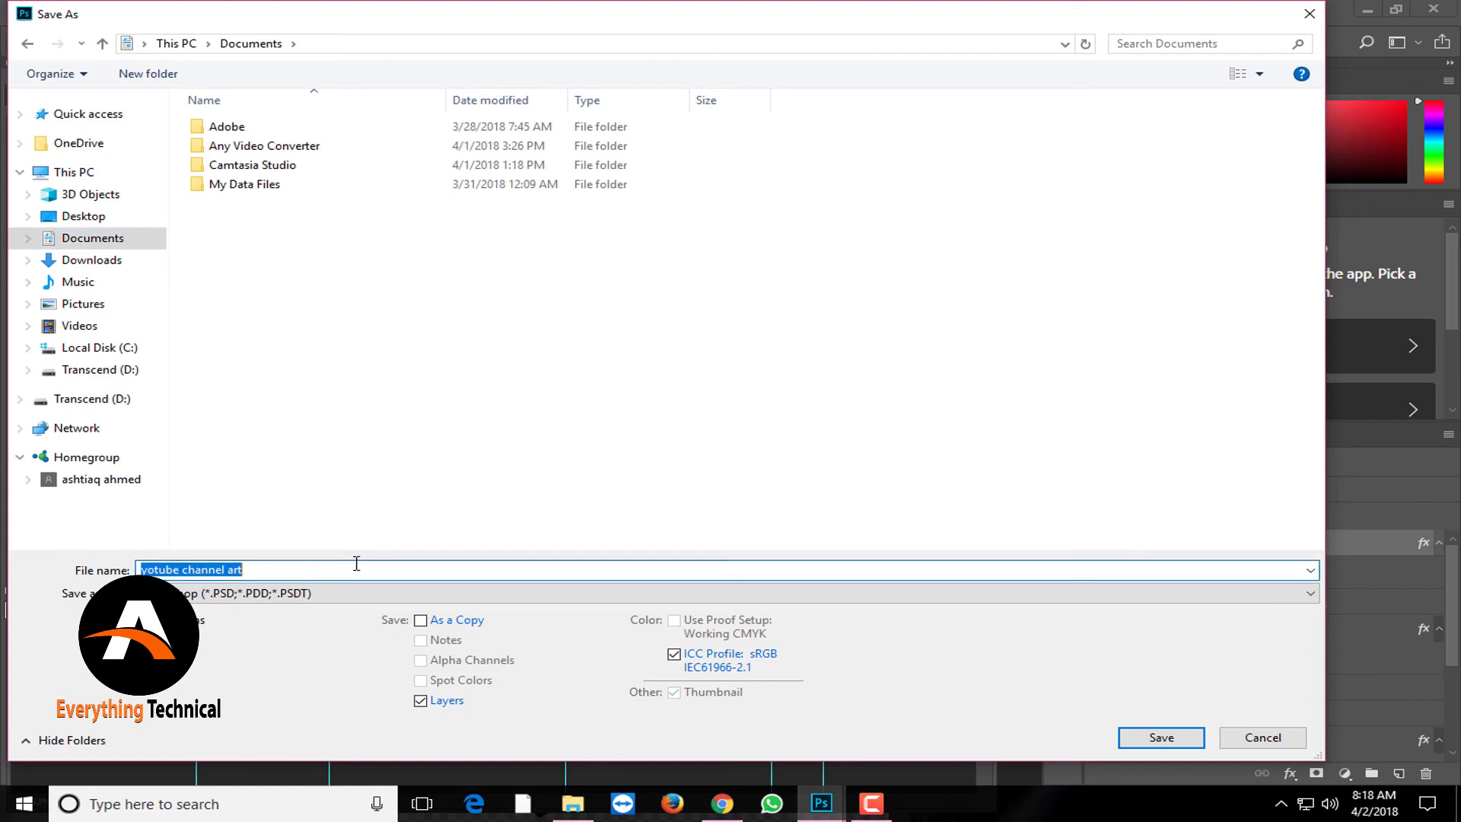
text(Halth&life)
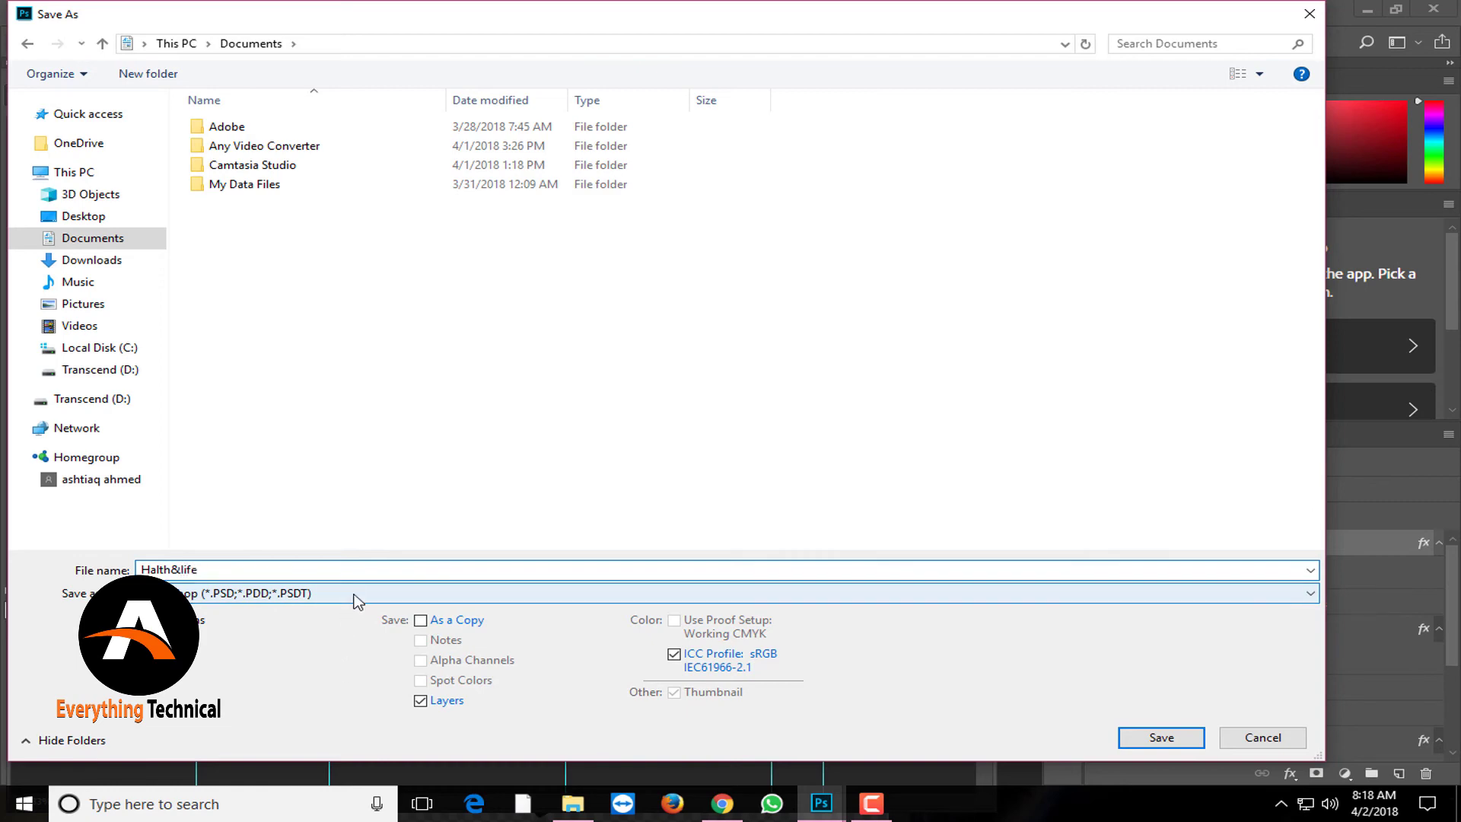
click(355, 601)
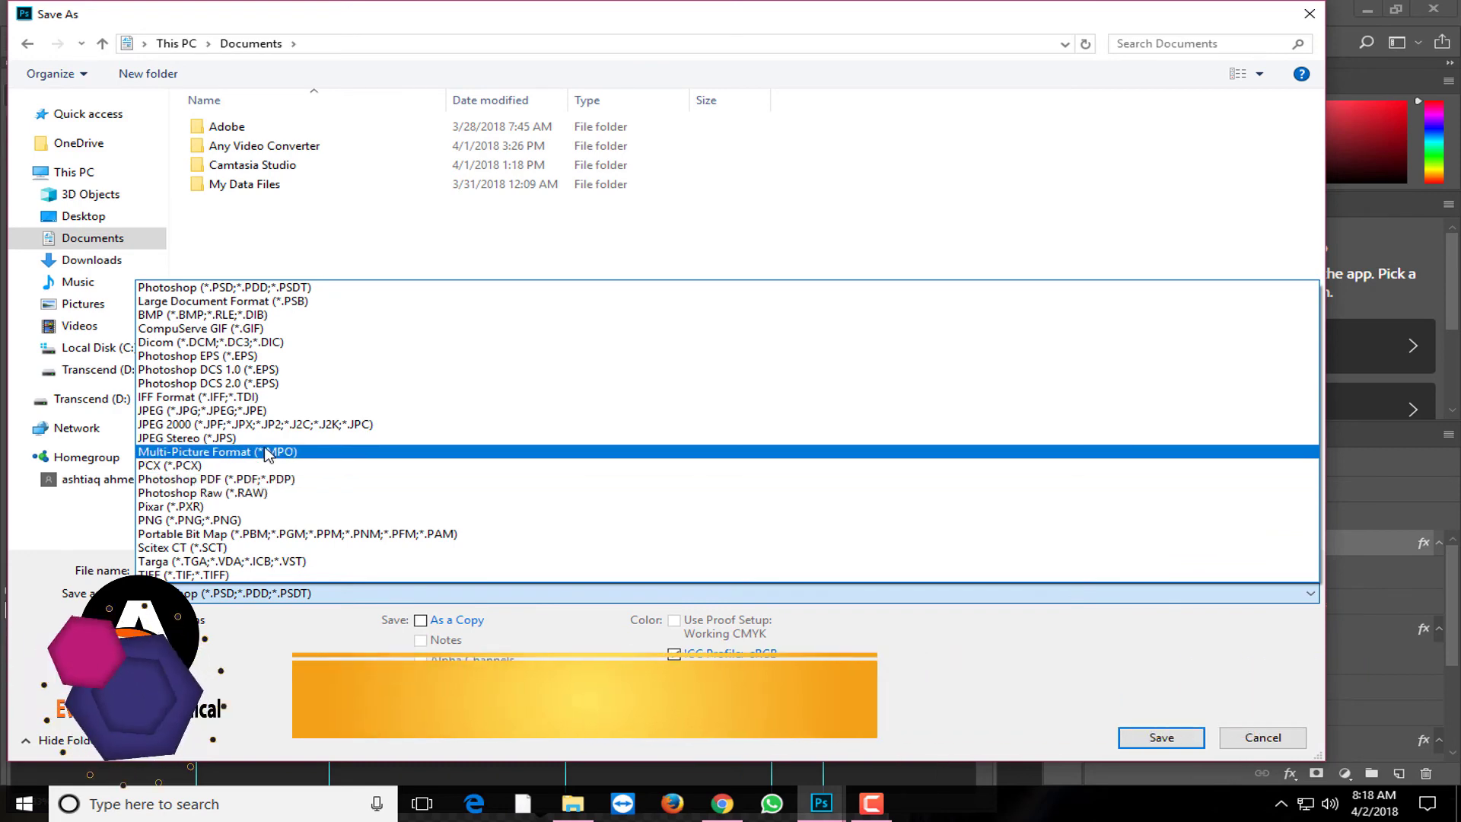
click(305, 520)
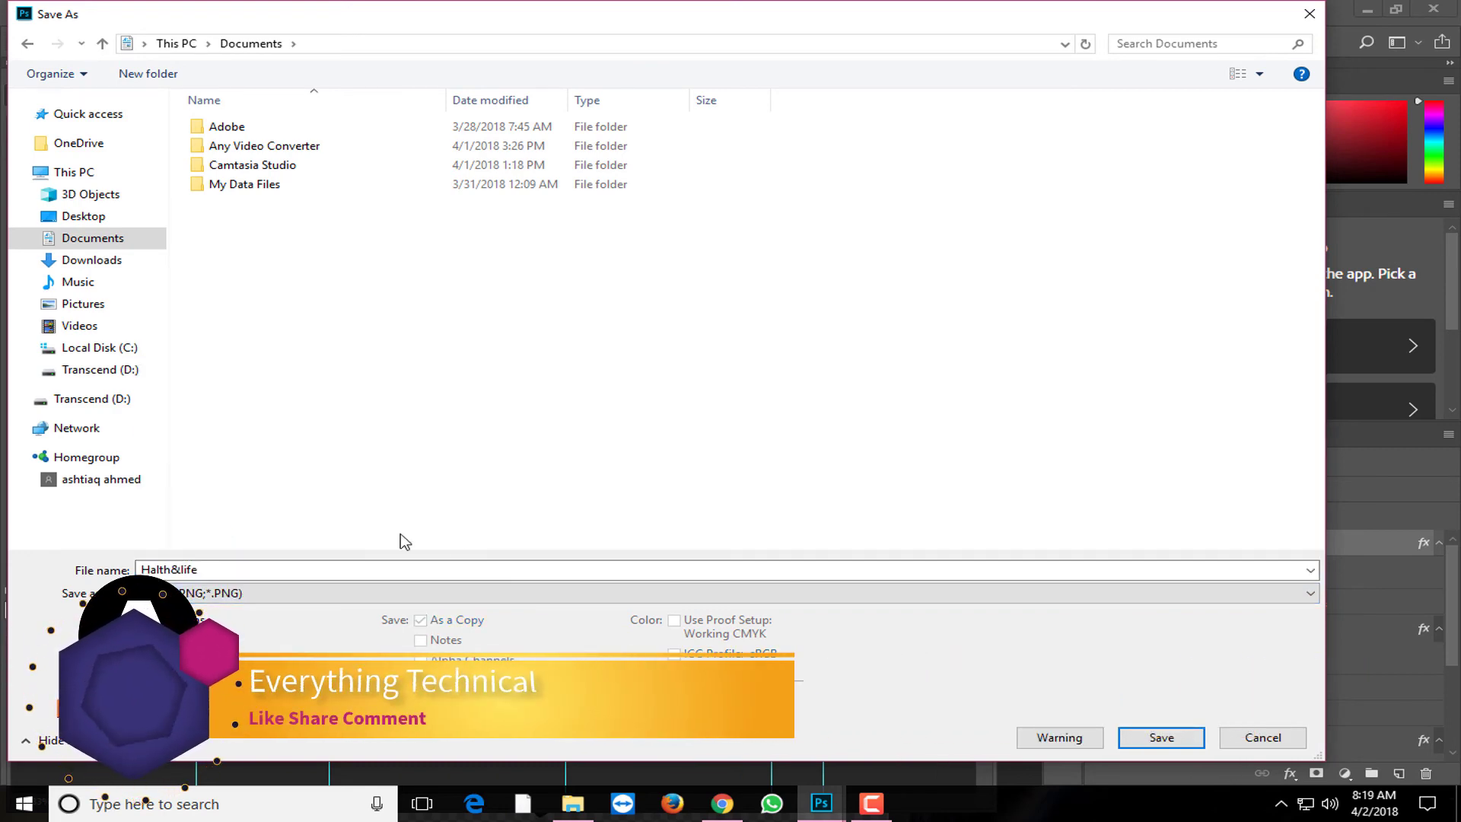
click(1162, 738)
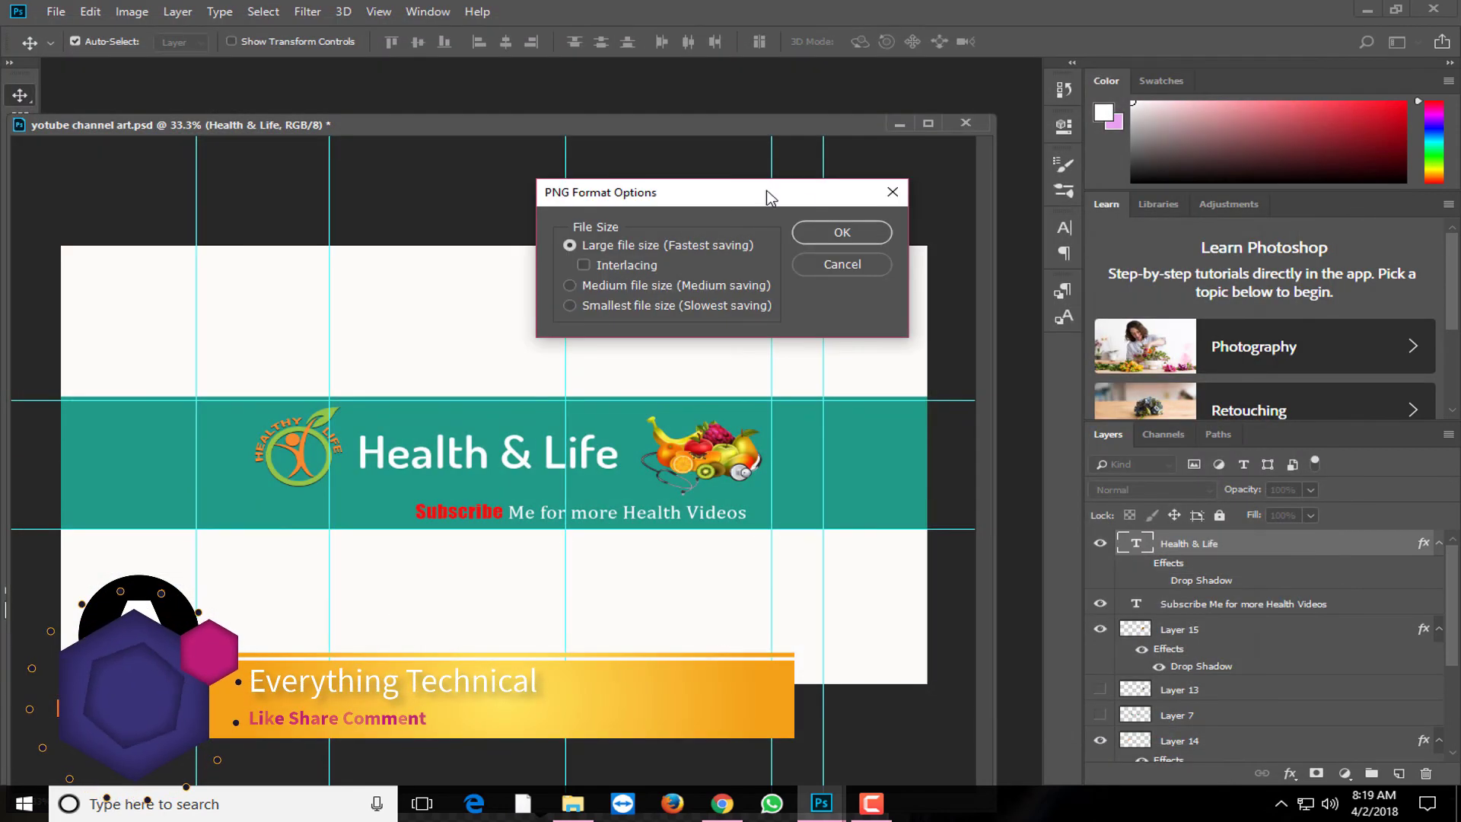
click(861, 231)
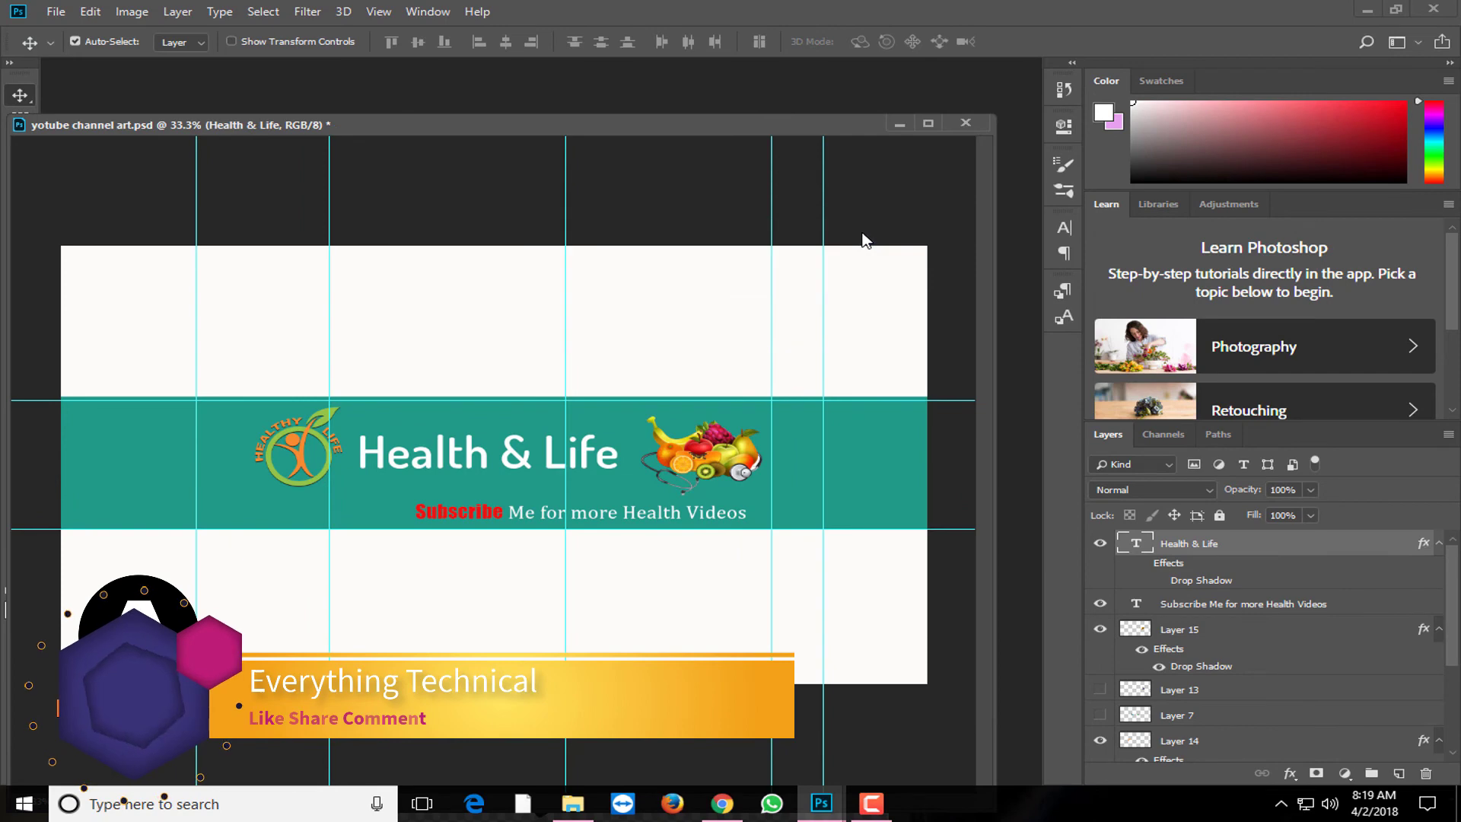
click(722, 803)
Go to YouTube in a new tab and open My channel's Customize Channel page.
click(229, 14)
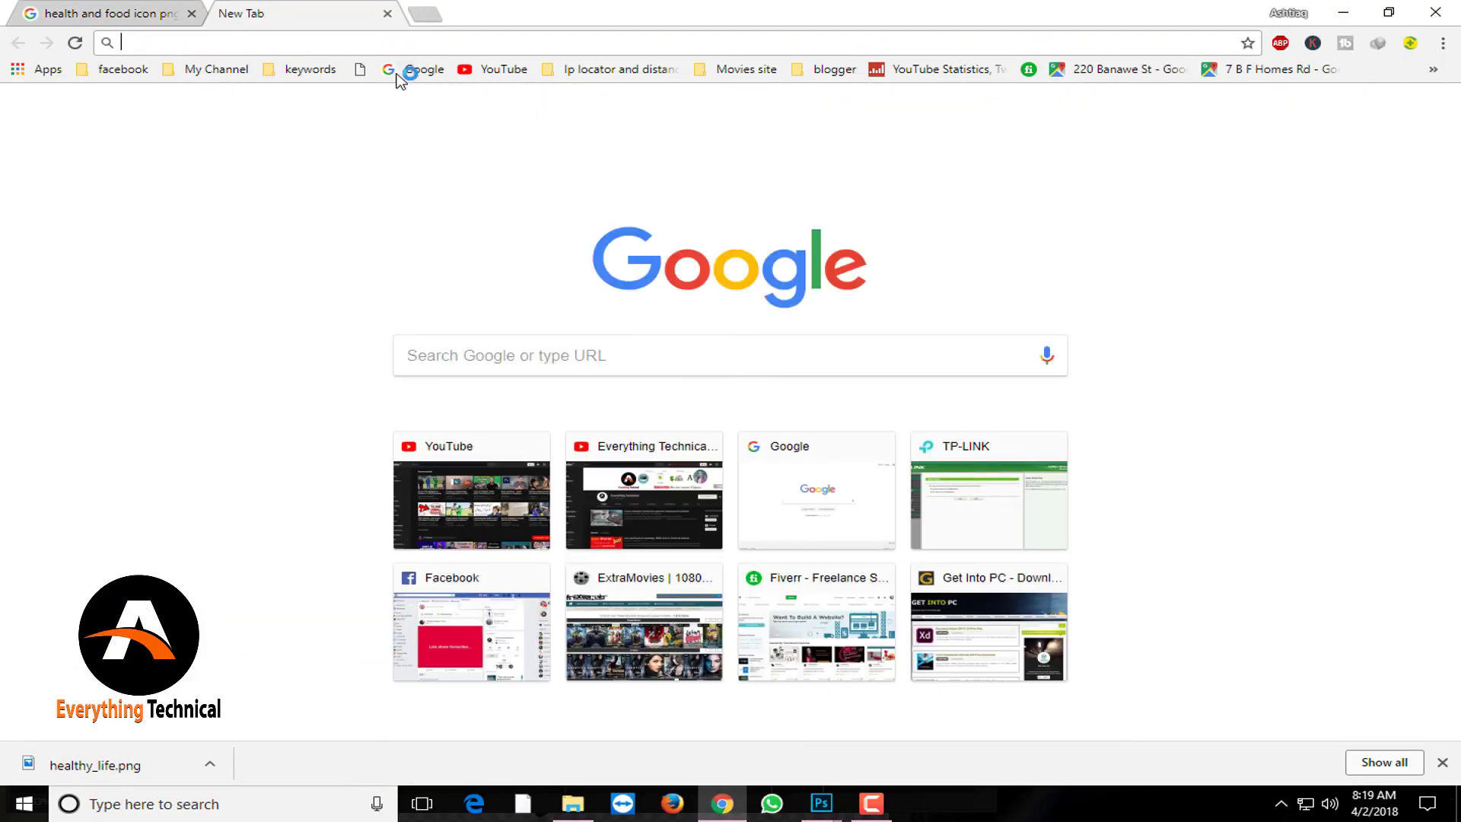
click(401, 72)
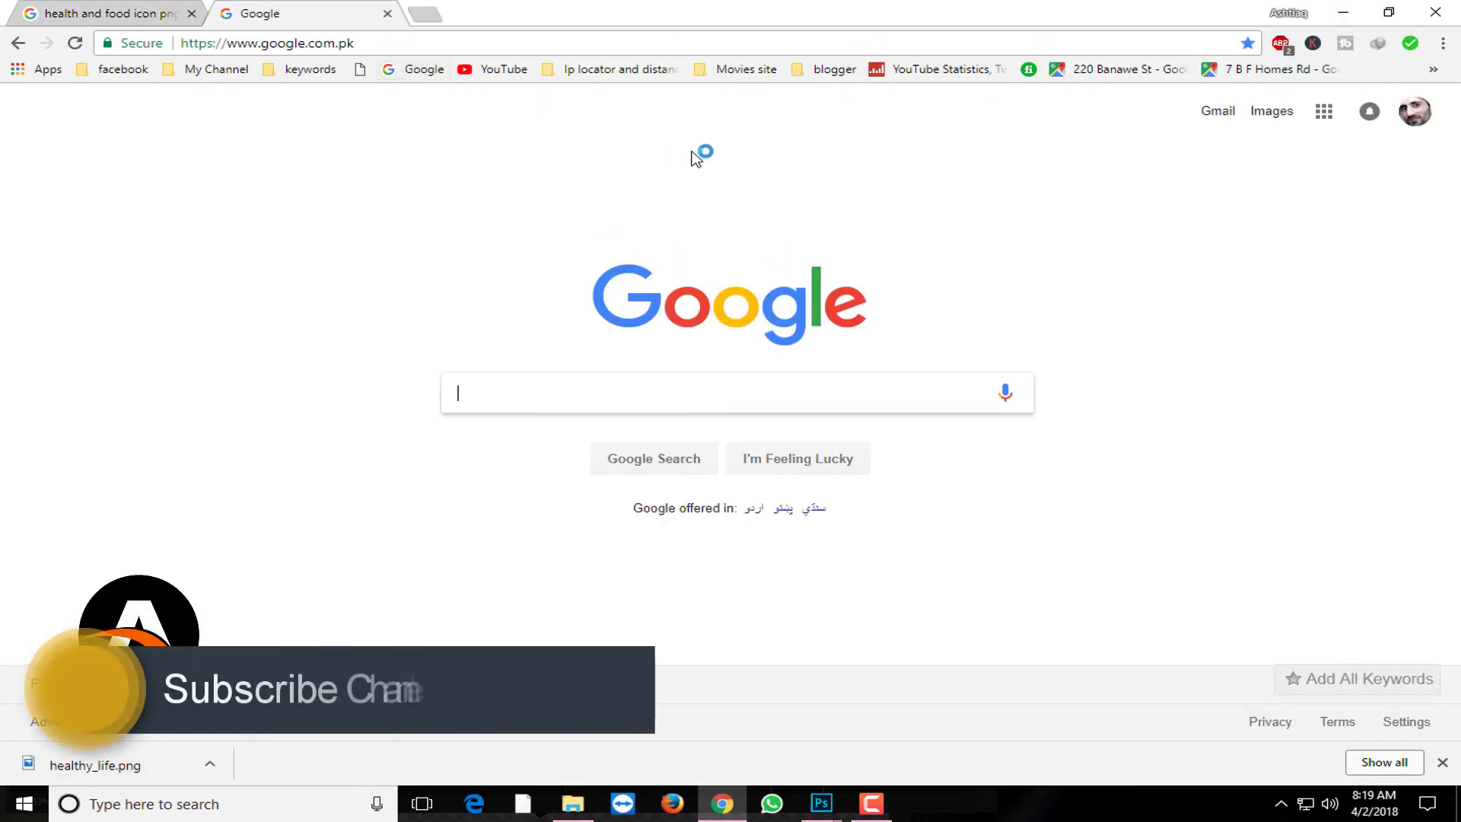
click(510, 76)
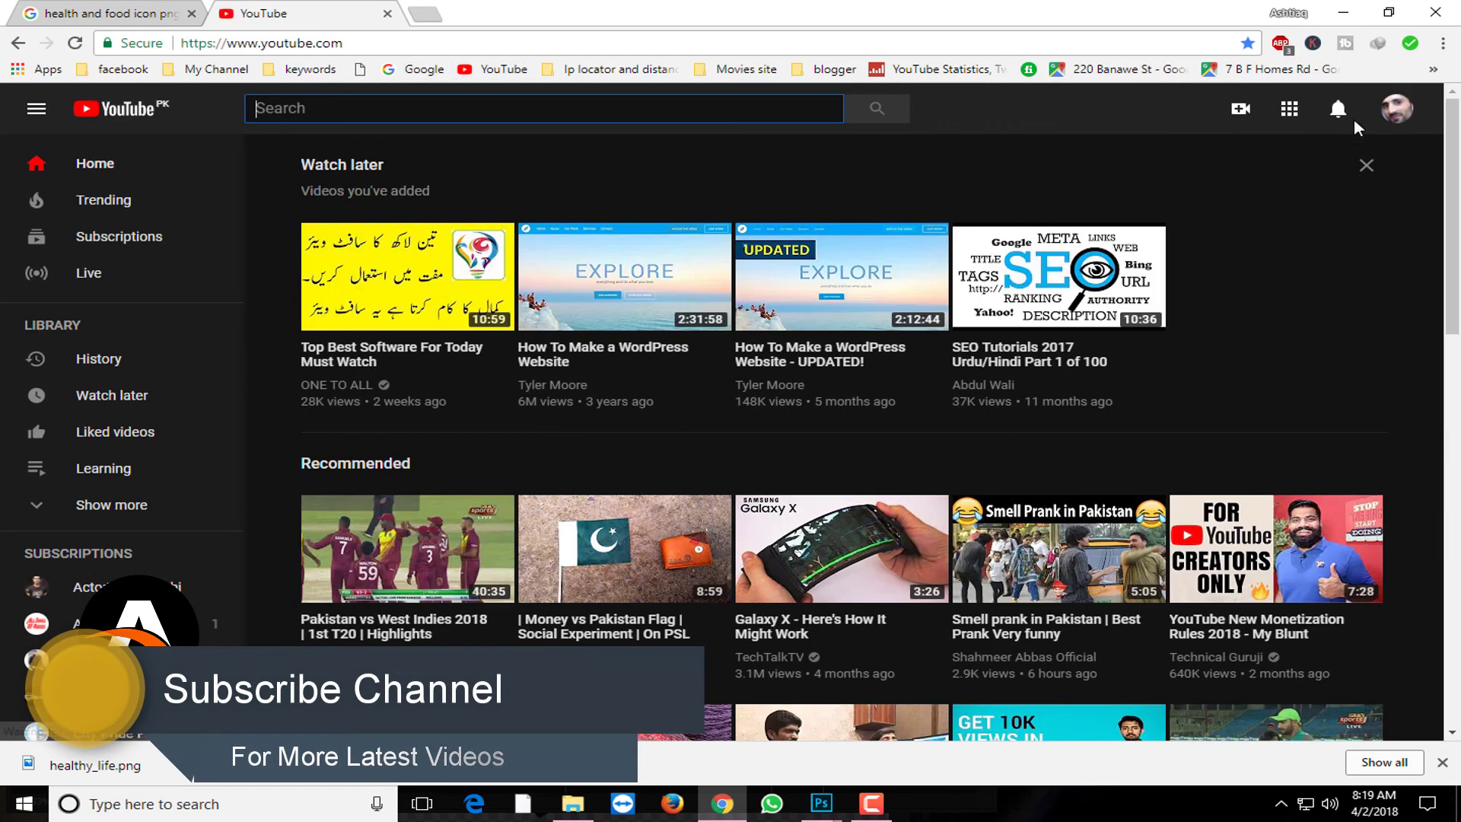
click(1393, 110)
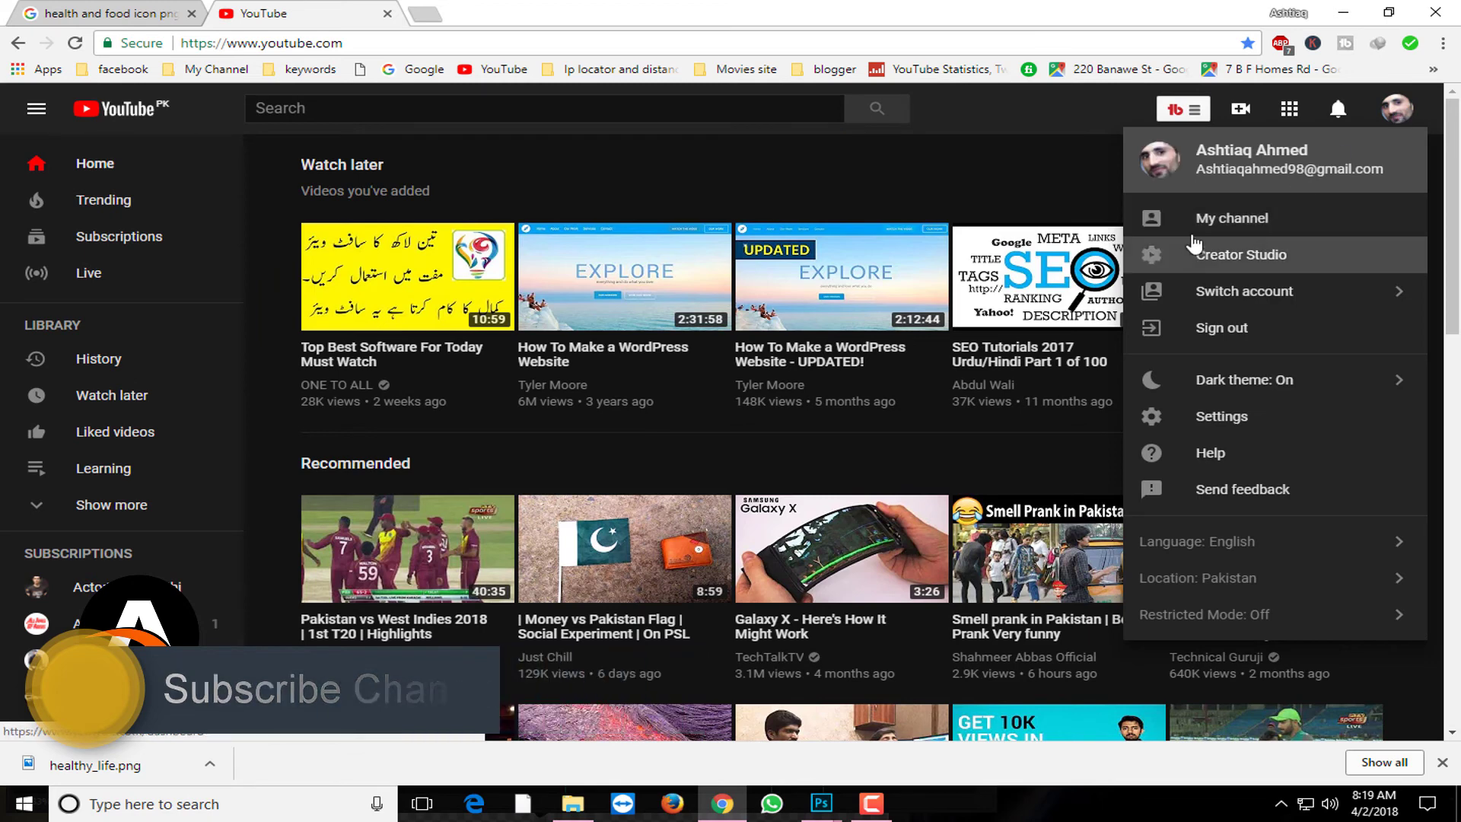
click(1239, 219)
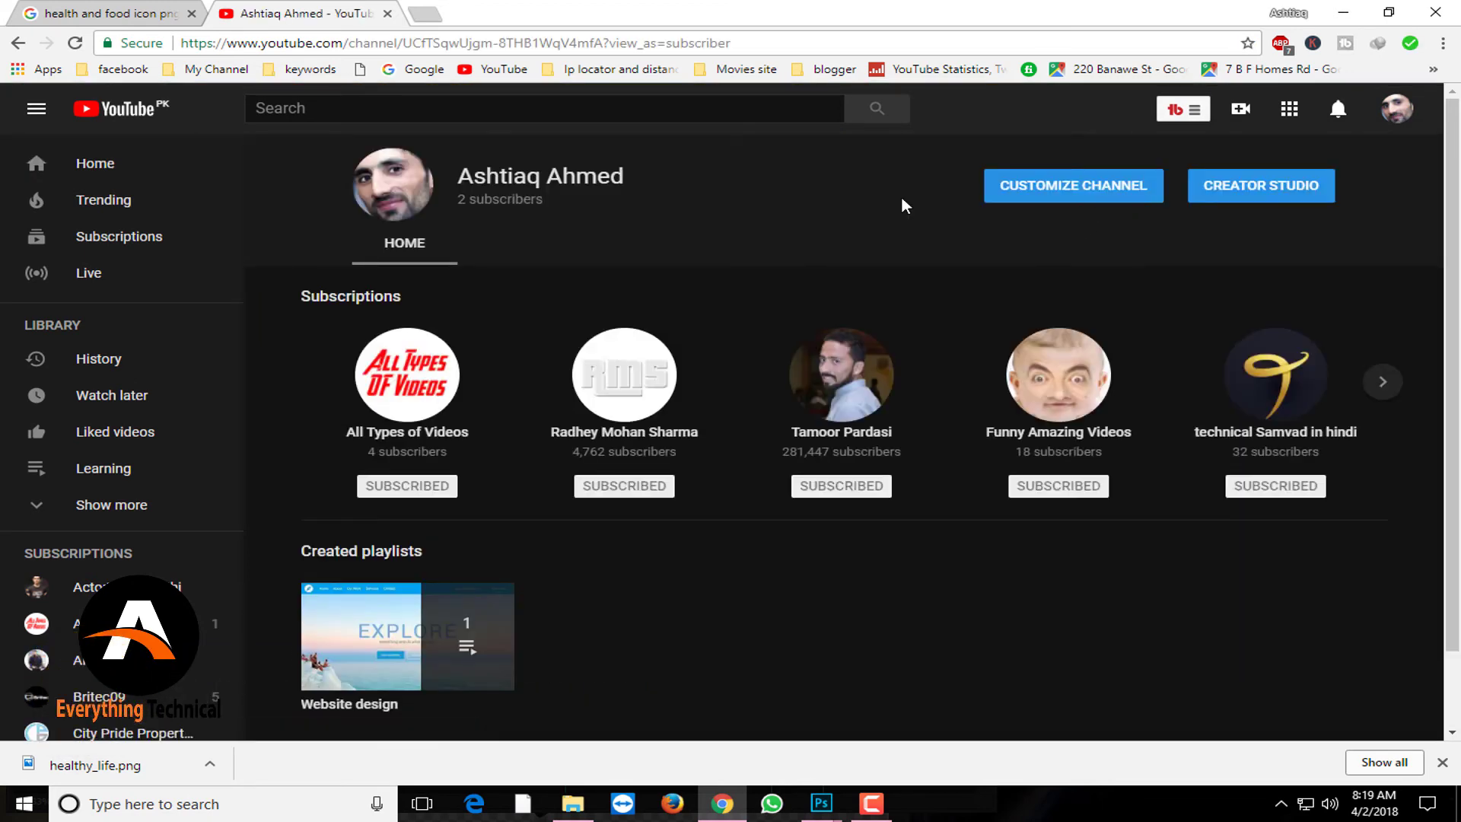
click(1118, 187)
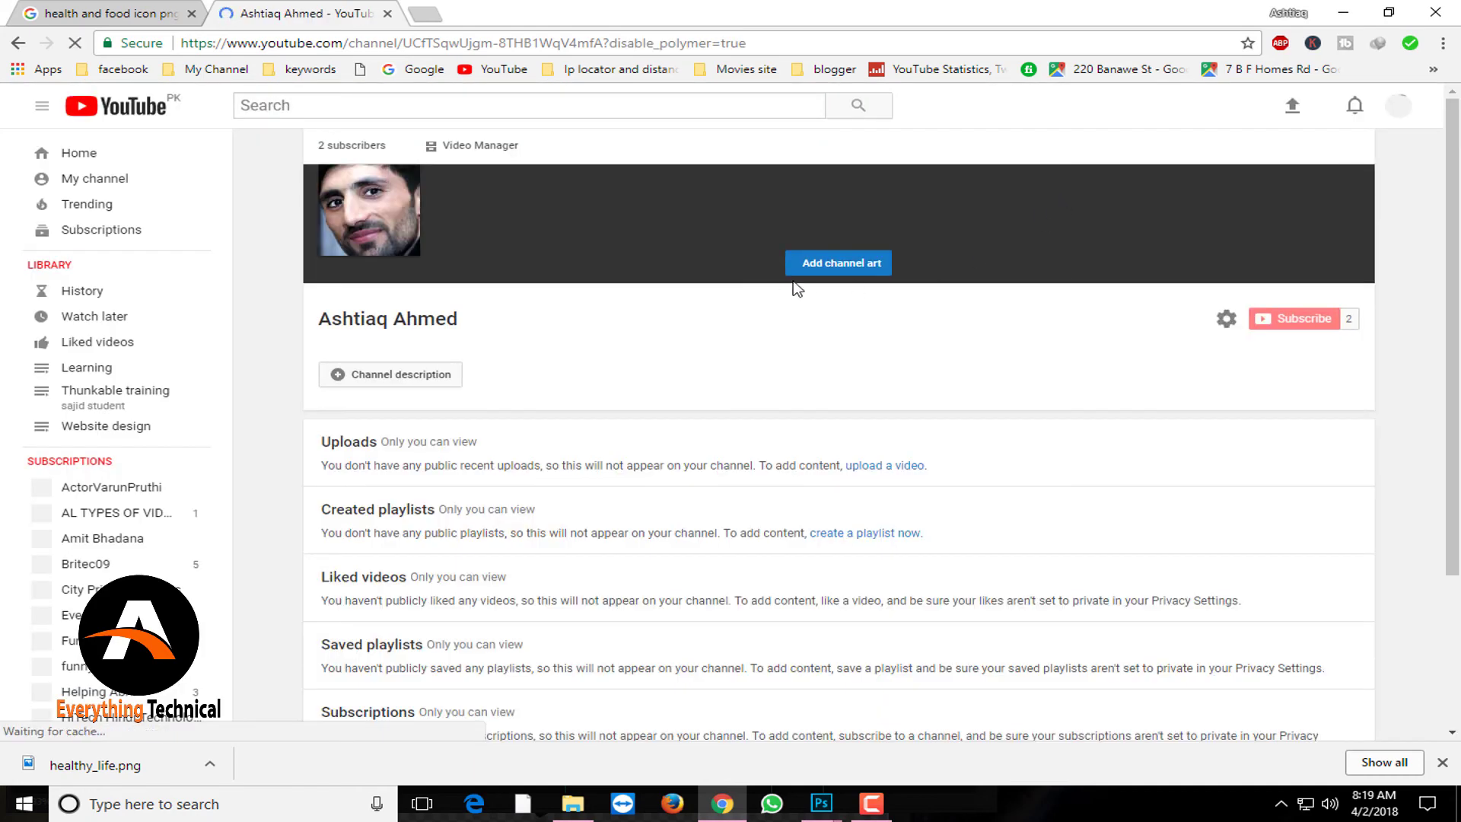
Upload the Halth&life PNG from Documents and apply it as the channel banner.
click(856, 267)
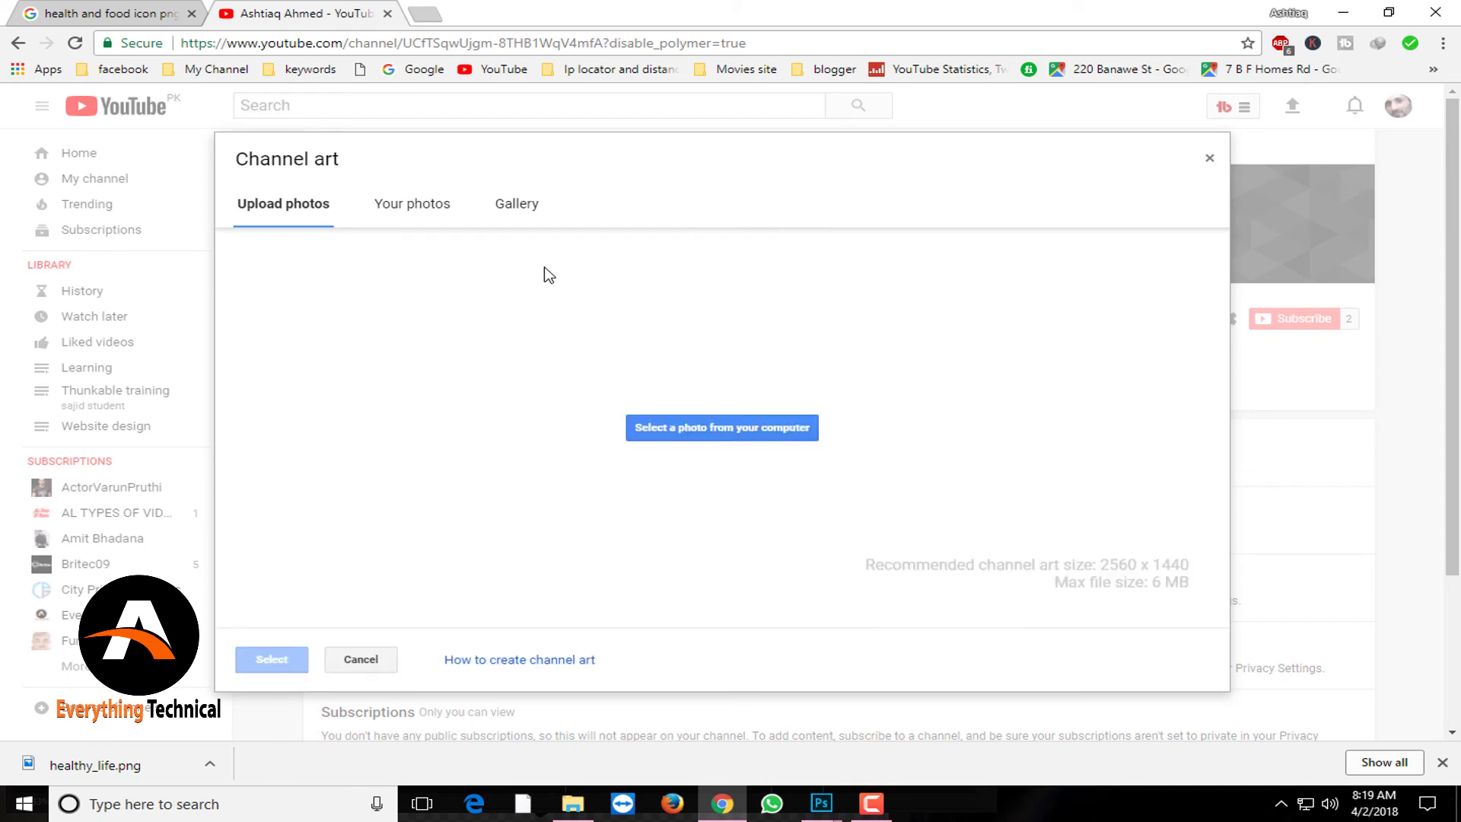
click(770, 465)
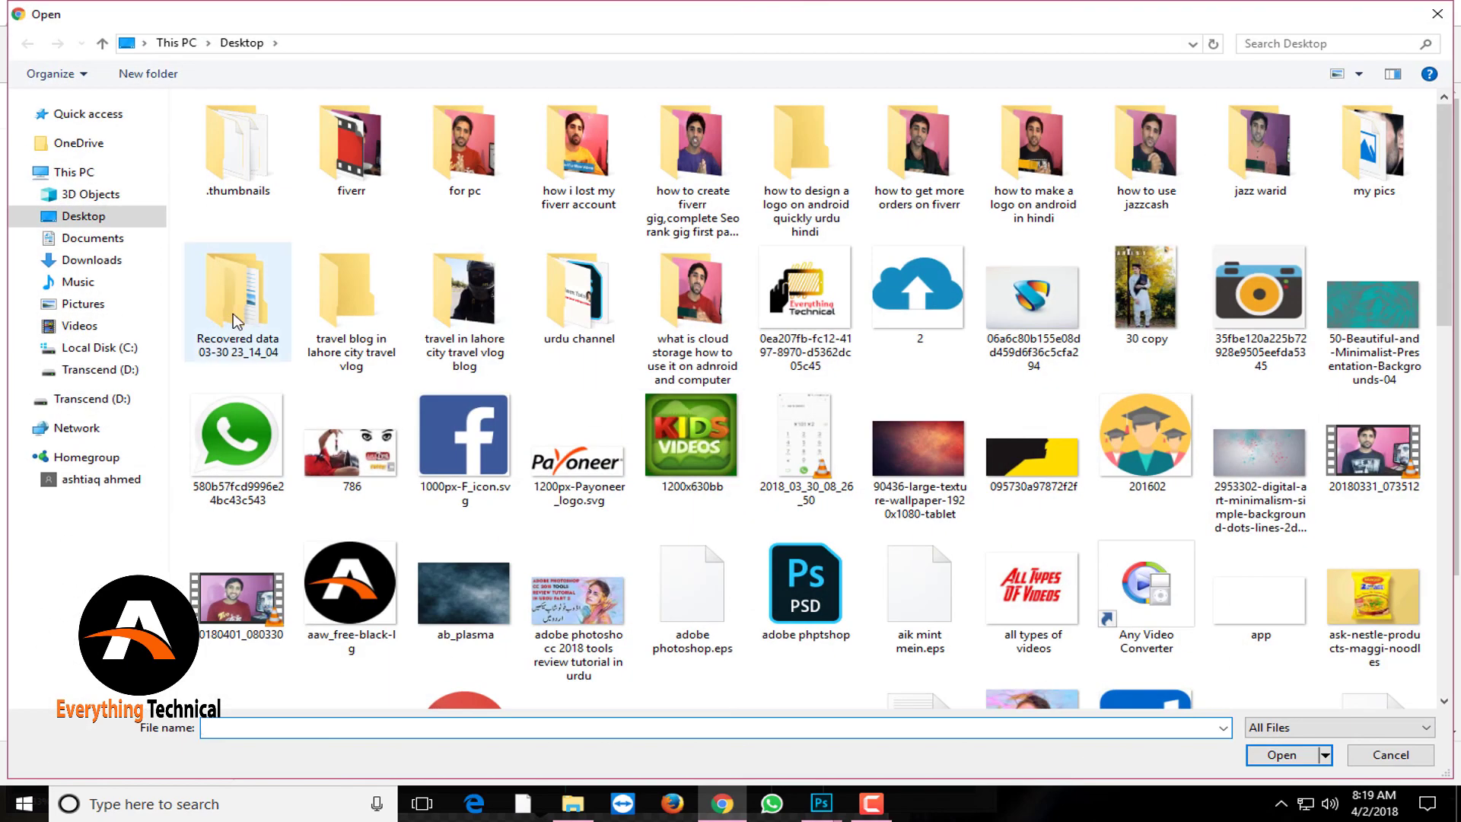
click(89, 239)
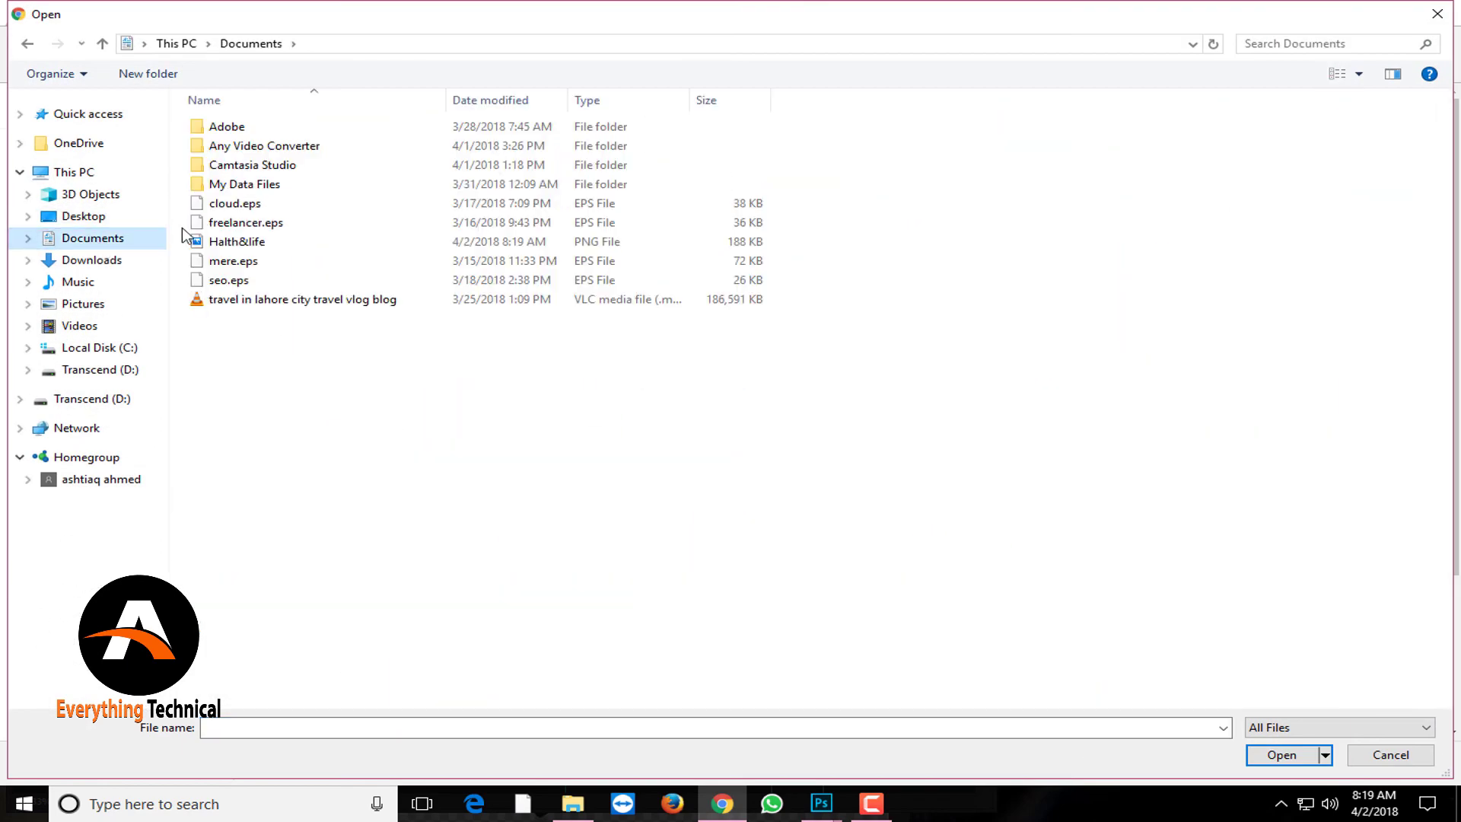
double_click(242, 244)
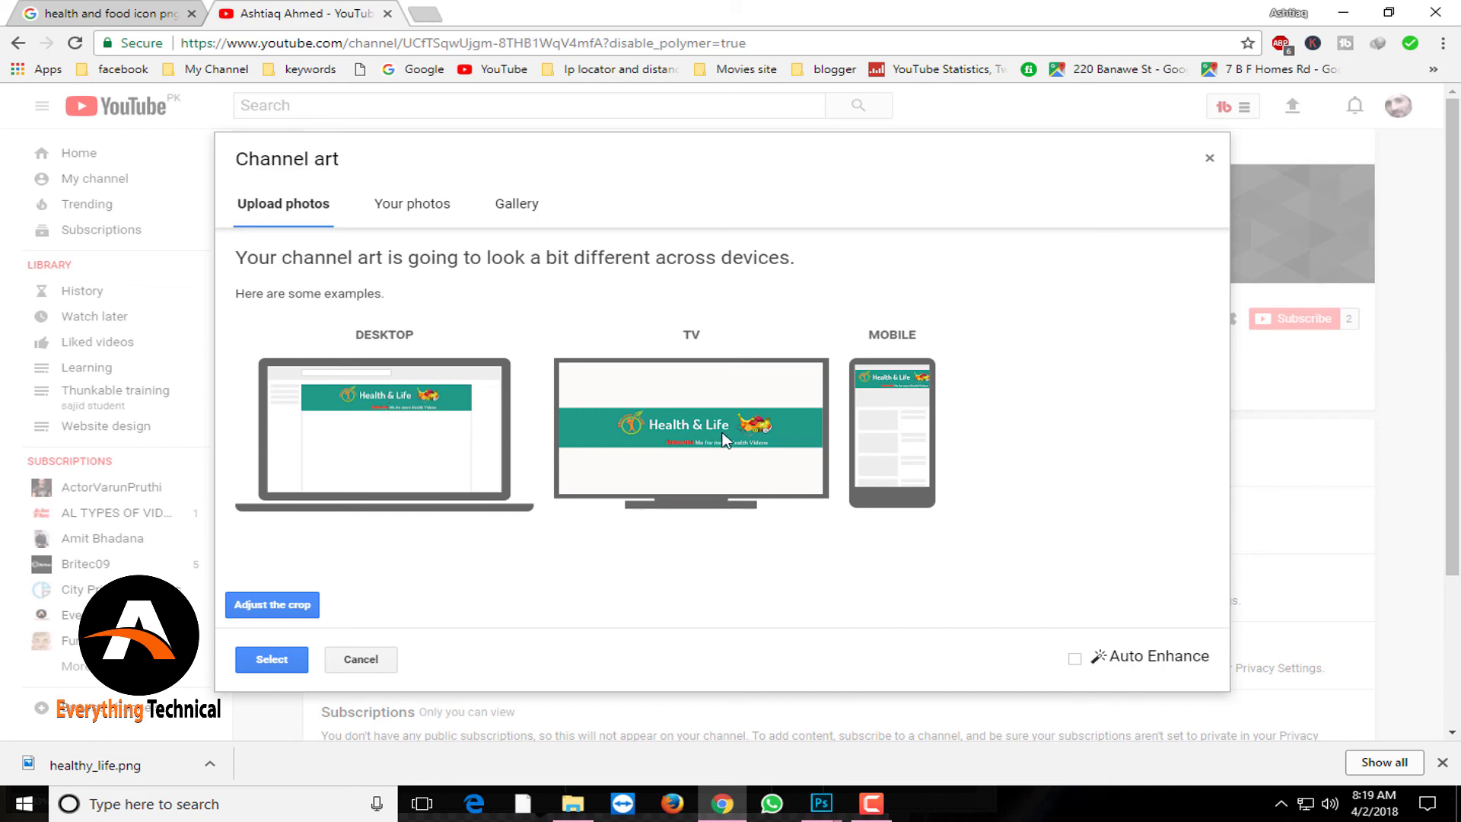
click(272, 661)
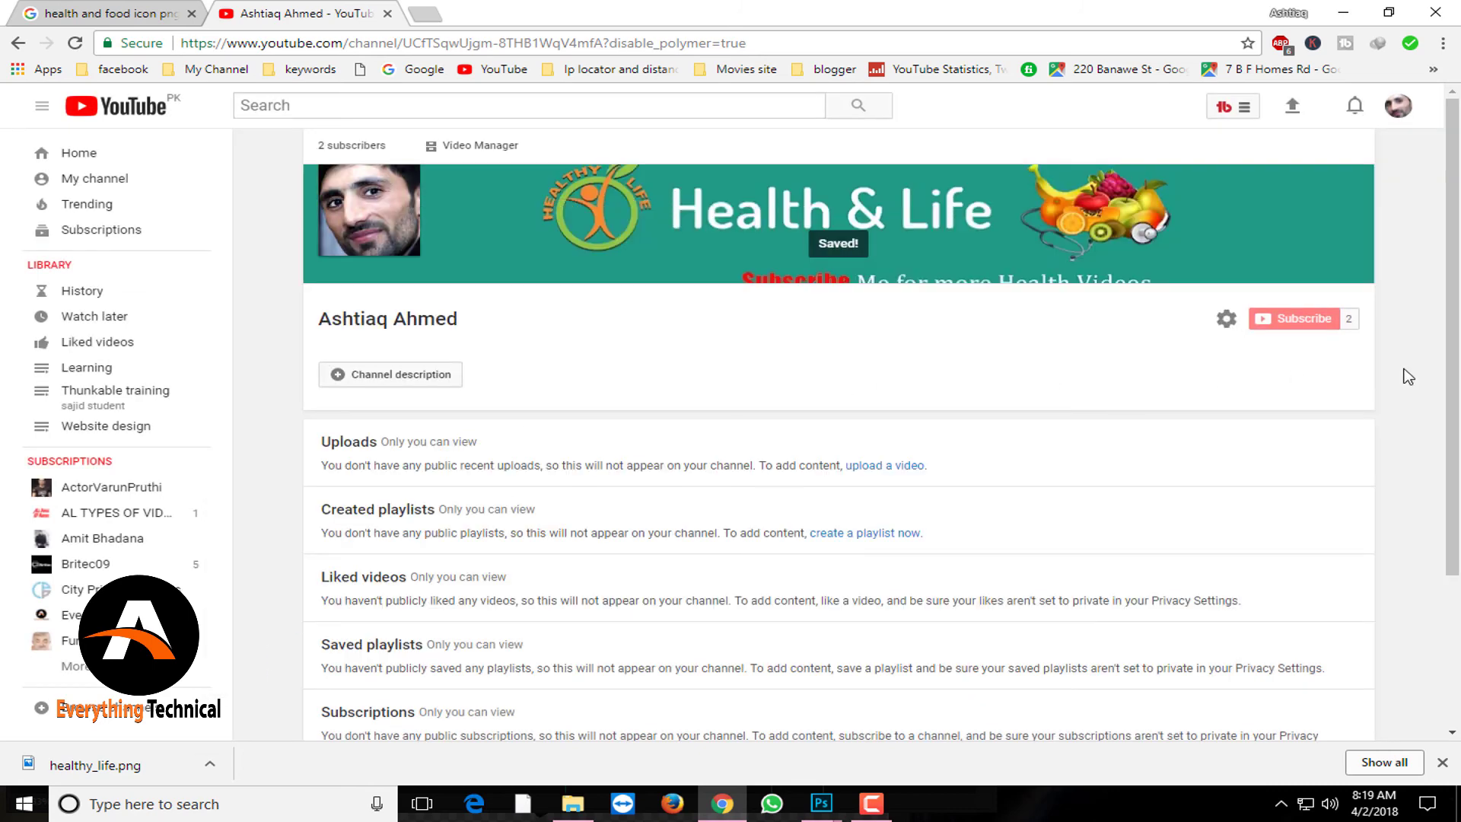
scroll(1453, 228, down, 1)
Reload the channel page to view the teal banner, then reopen Edit channel art.
scroll(1454, 228, up, 1)
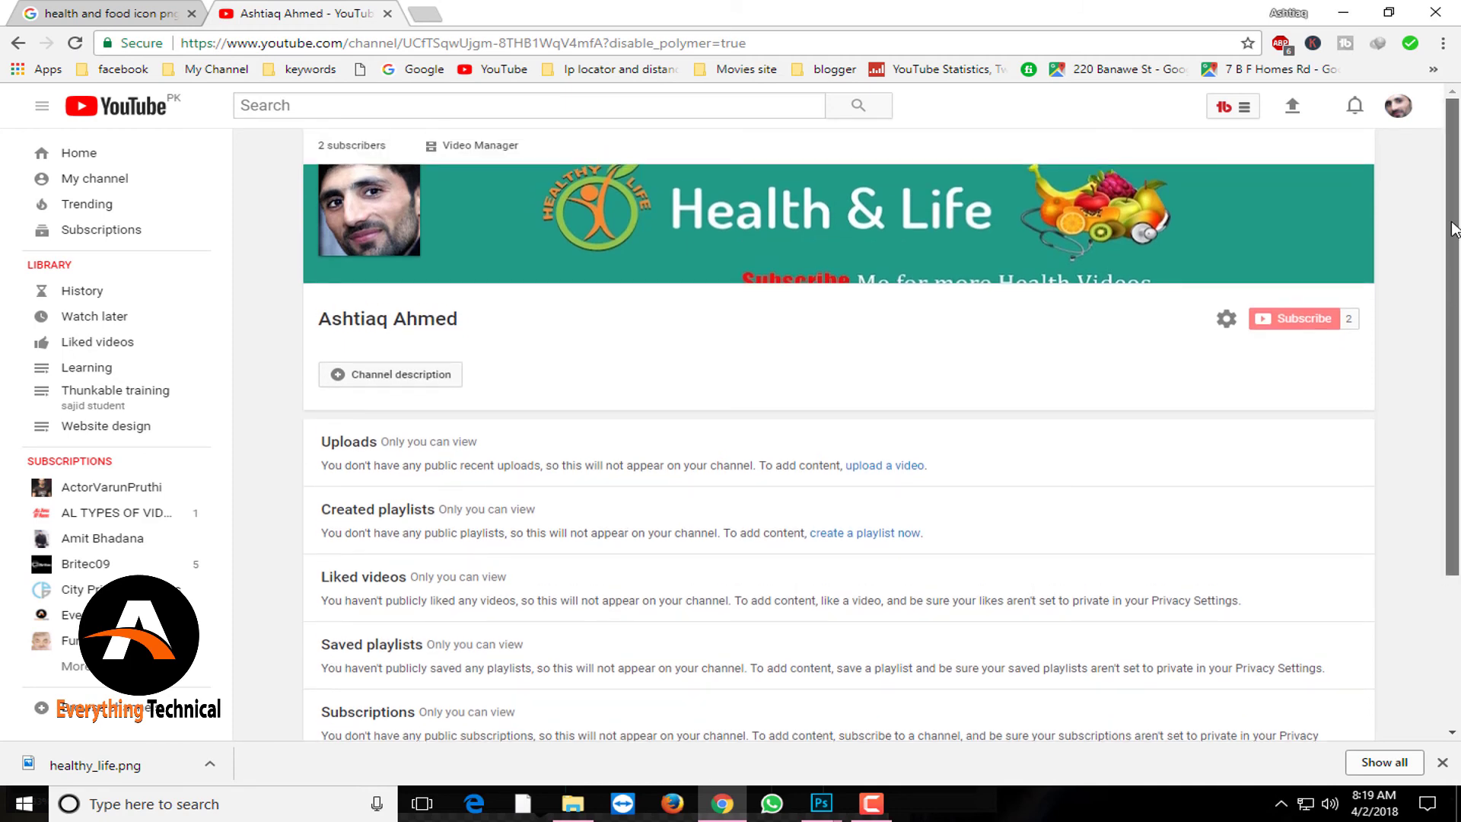
scroll(1453, 228, down, 2)
scroll(1453, 229, down, 3)
scroll(1454, 228, up, 5)
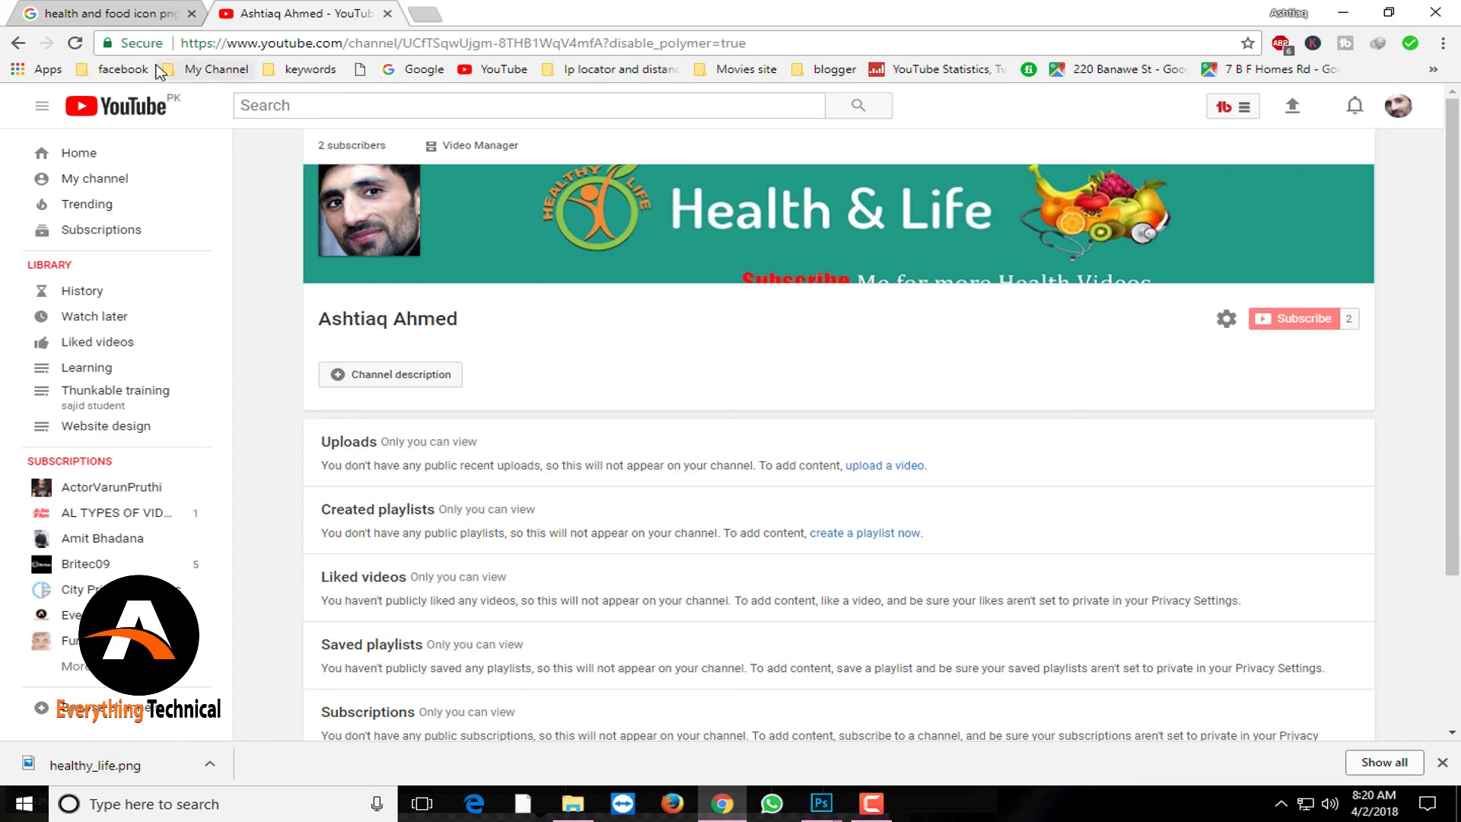
click(76, 44)
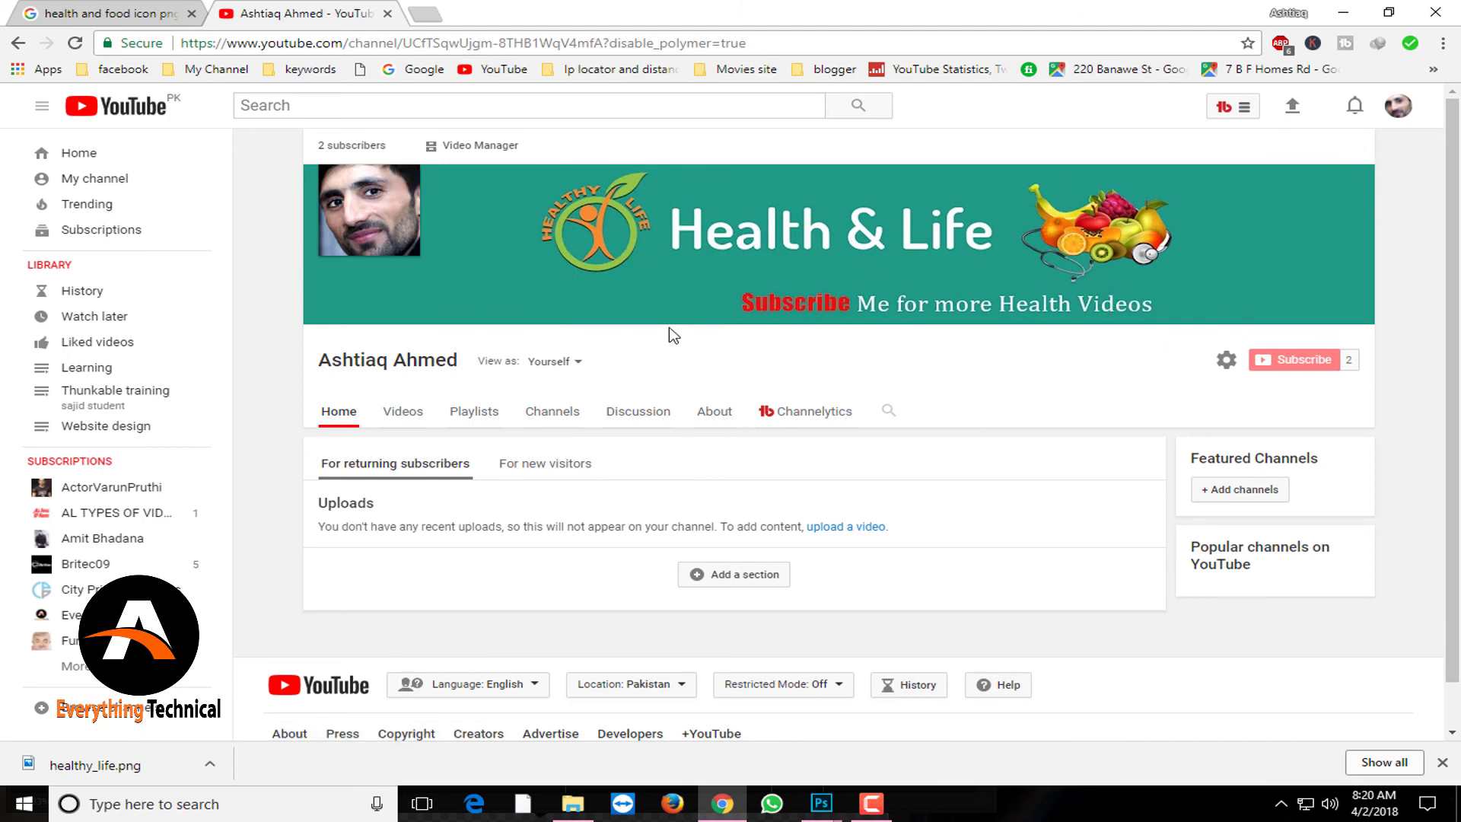
mouse_move(833, 228)
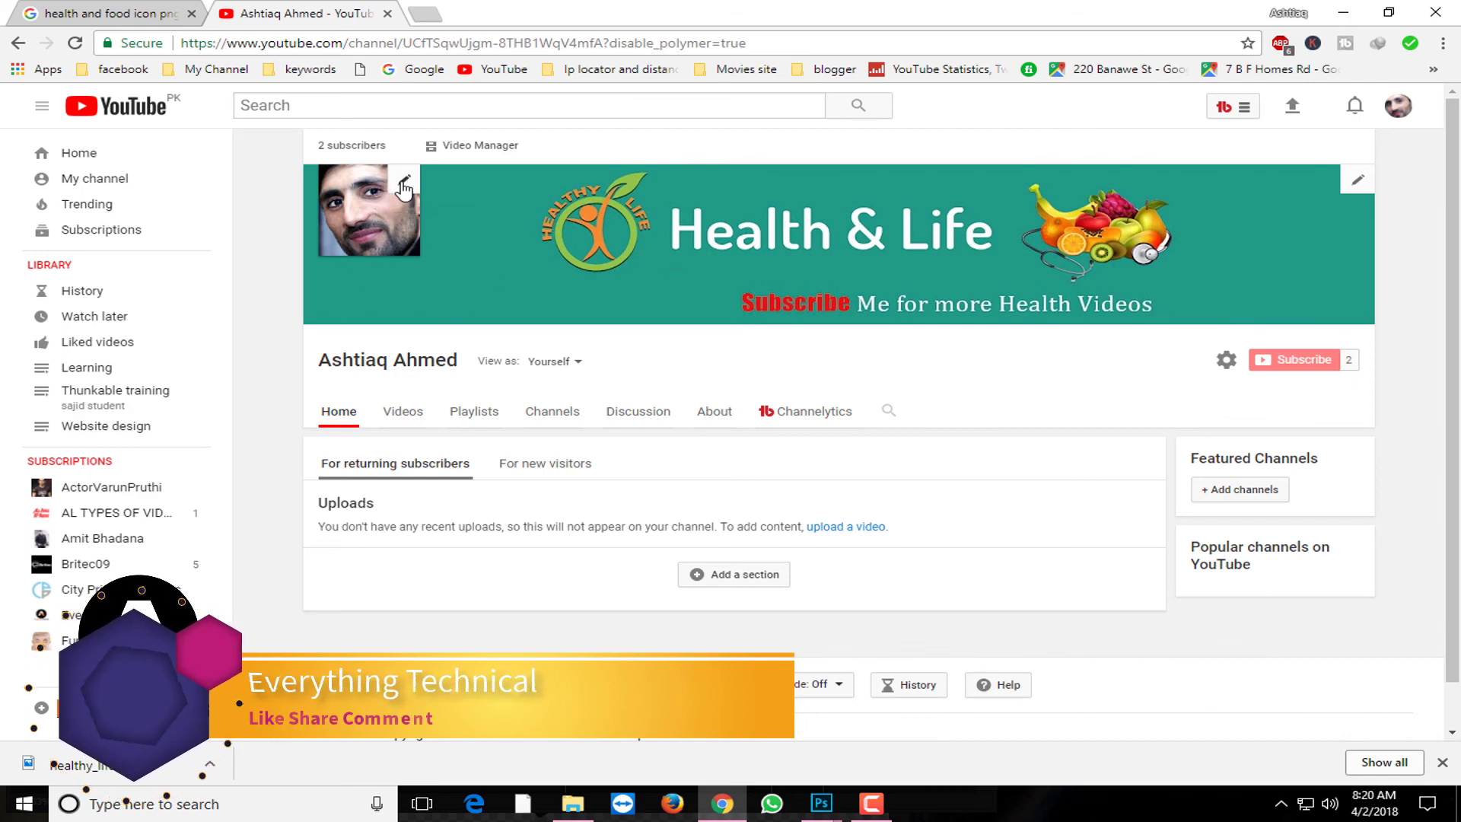
click(1358, 181)
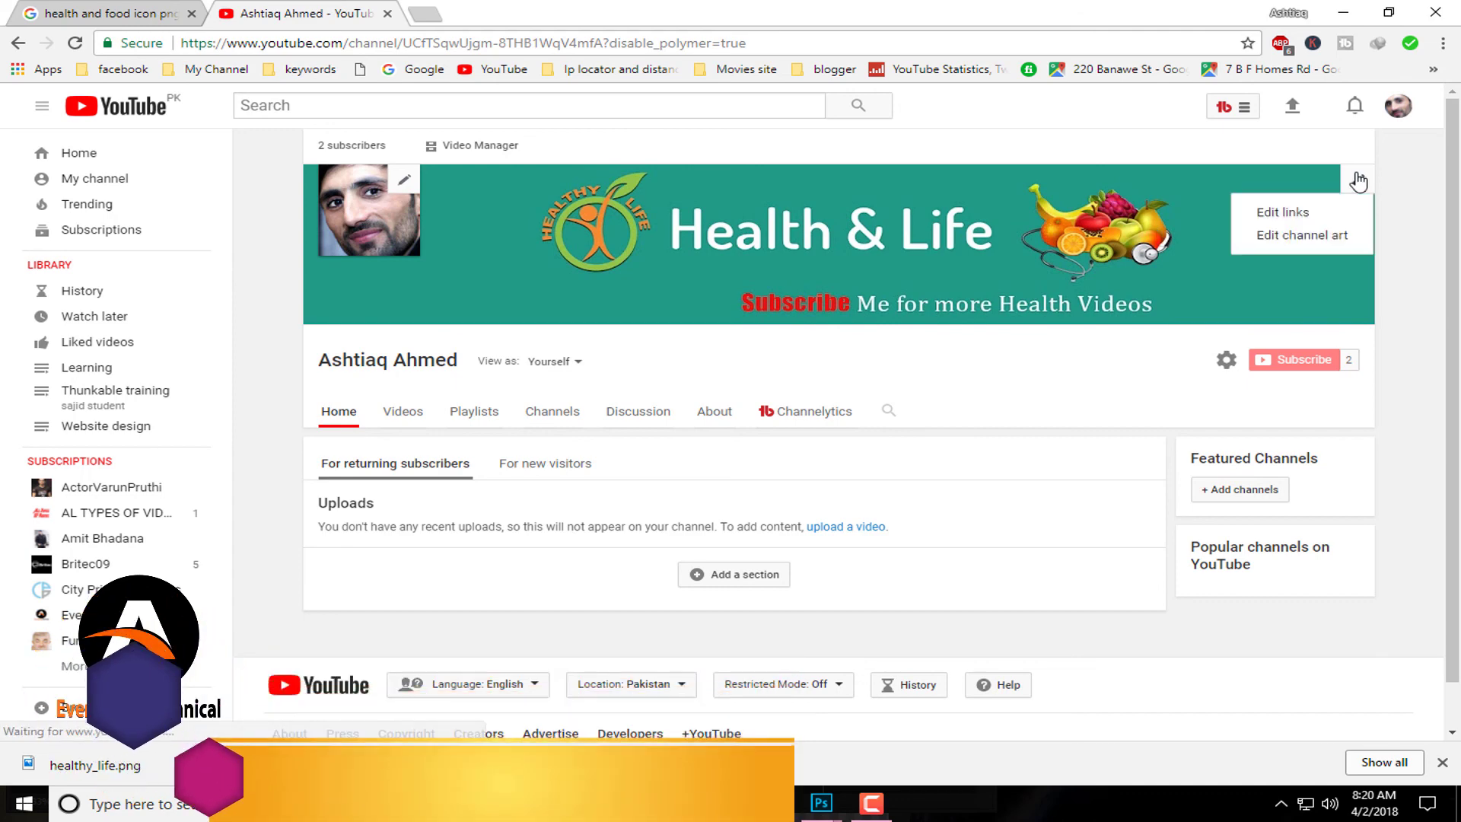
click(1291, 236)
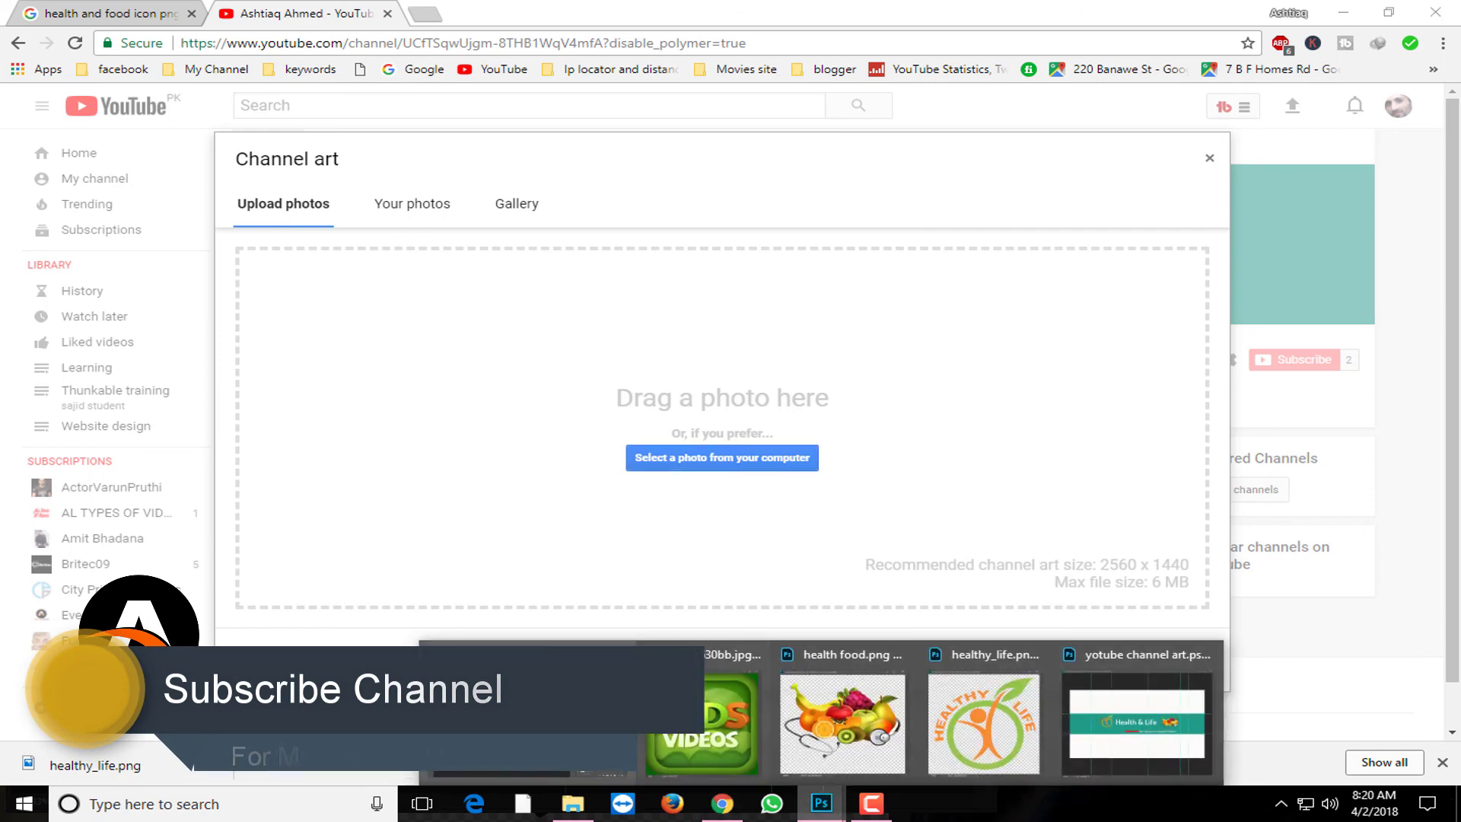
Switch back to Photoshop's youtube channel art.psd window from the taskbar.
click(822, 803)
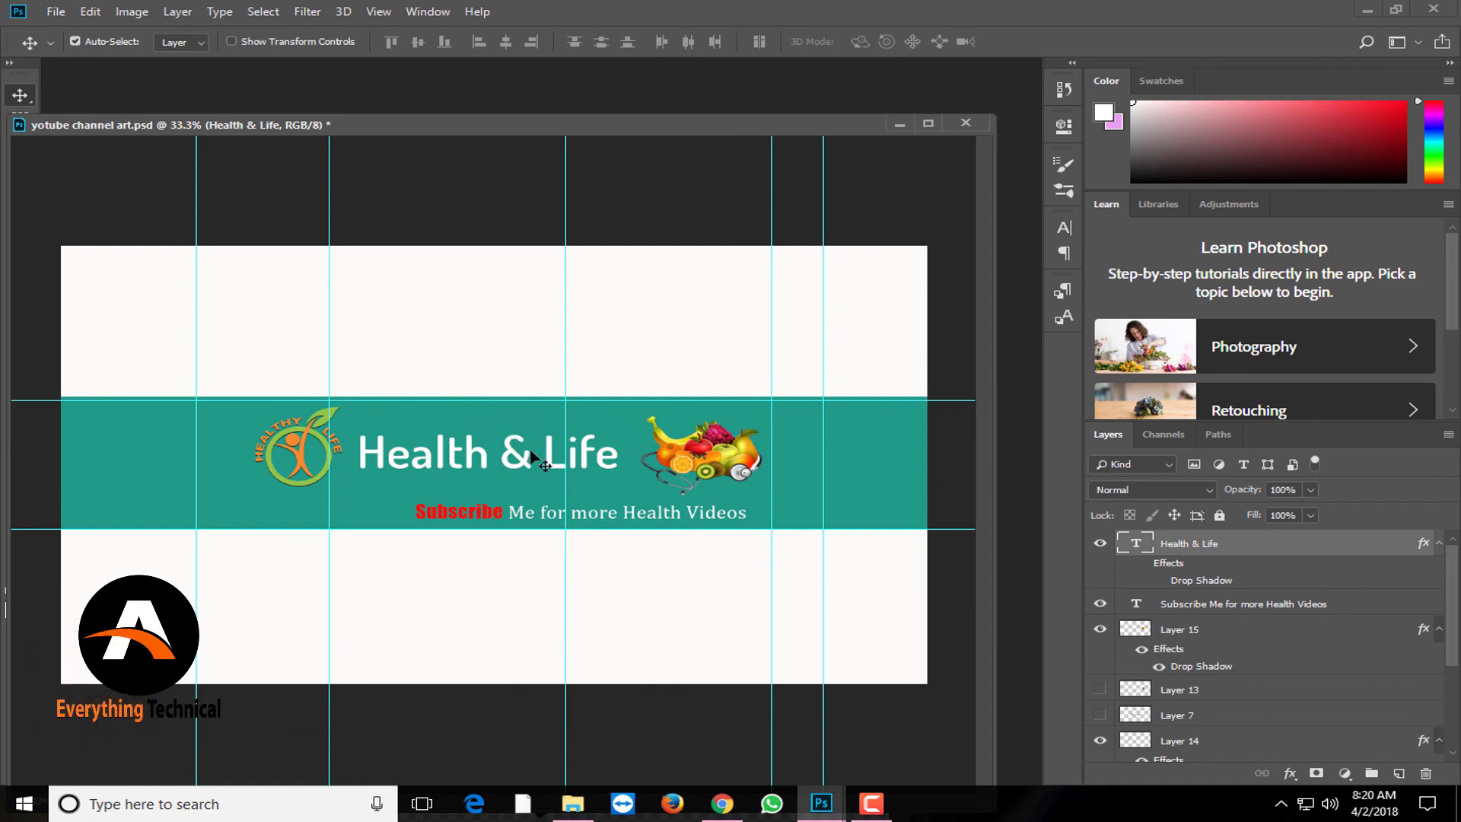